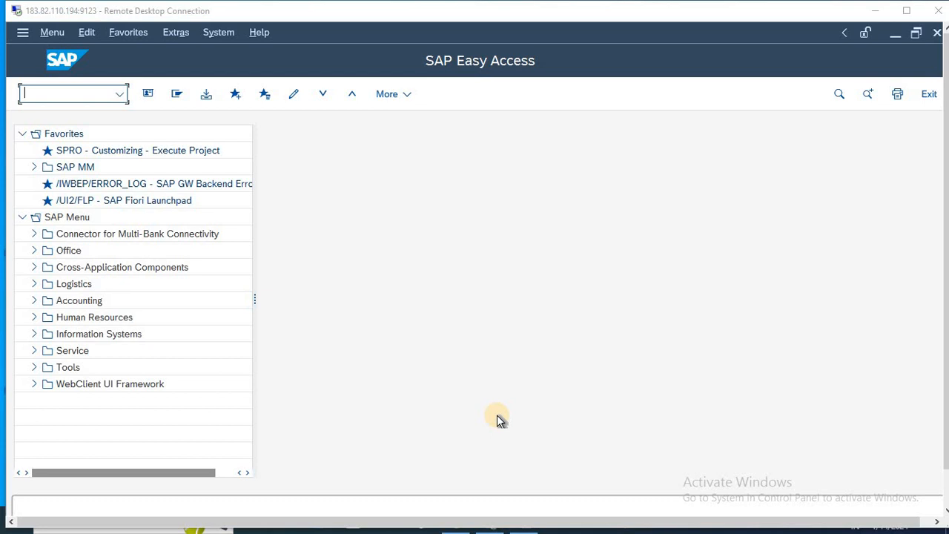
# Step: Open Notepad, move its blank window so it fits over the SAP session, and start the first line with "1--"
pyautogui.press('super+r')
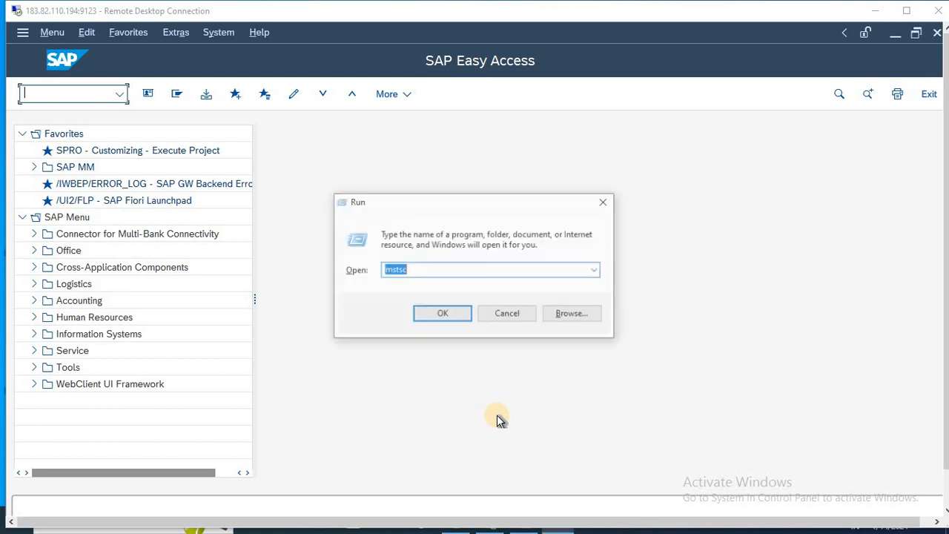
pyautogui.write('no')
pyautogui.press('Down')
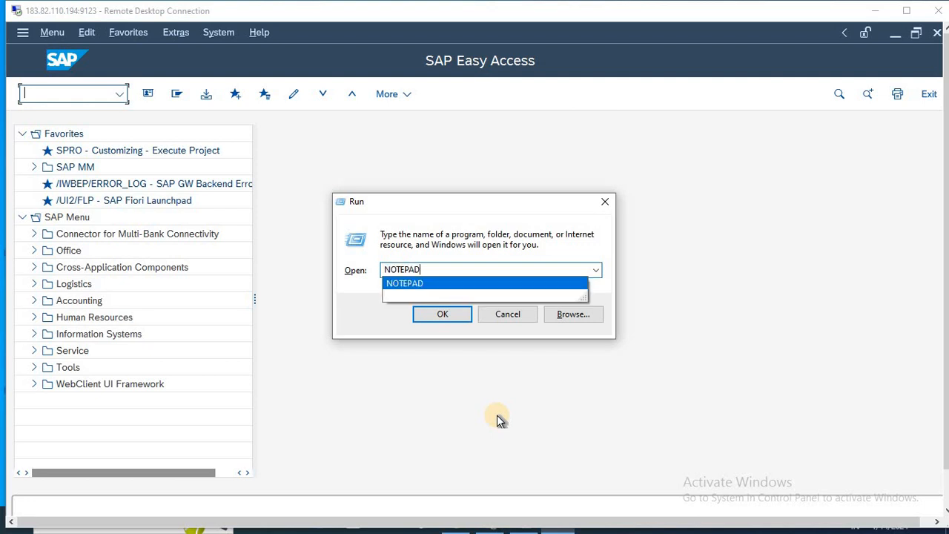
pyautogui.press('Return')
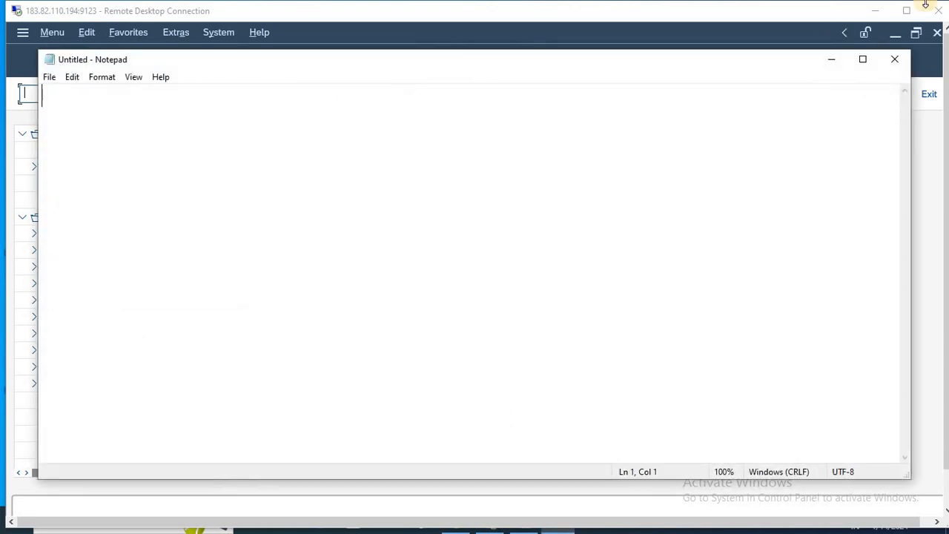
pyautogui.moveTo(727, 65); pyautogui.dragTo(821, 85)
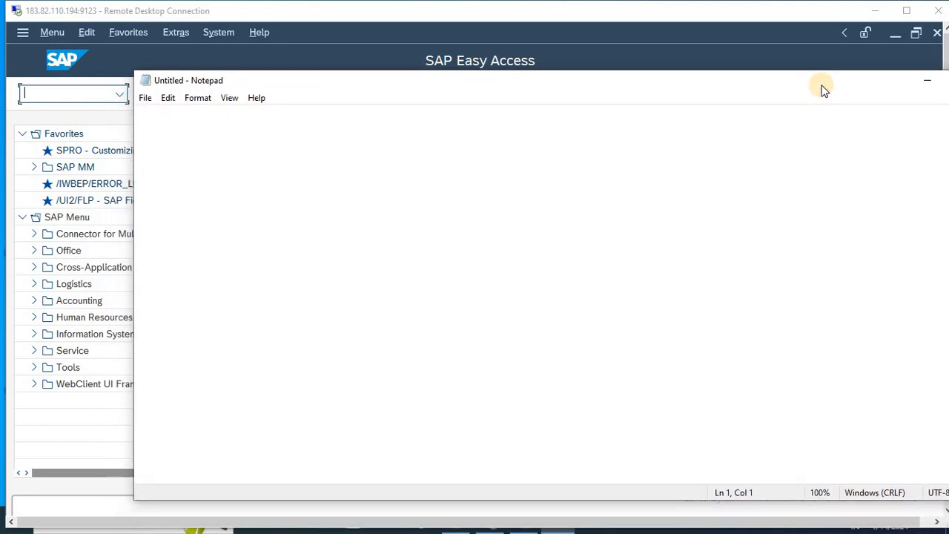
pyautogui.moveTo(646, 92); pyautogui.dragTo(542, 97)
pyautogui.moveTo(631, 91); pyautogui.dragTo(571, 92)
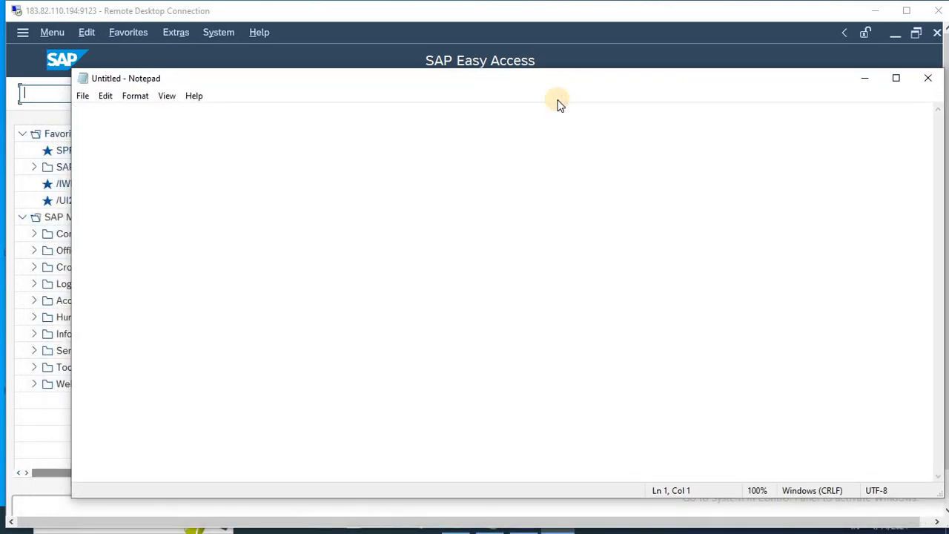
pyautogui.write('1--')
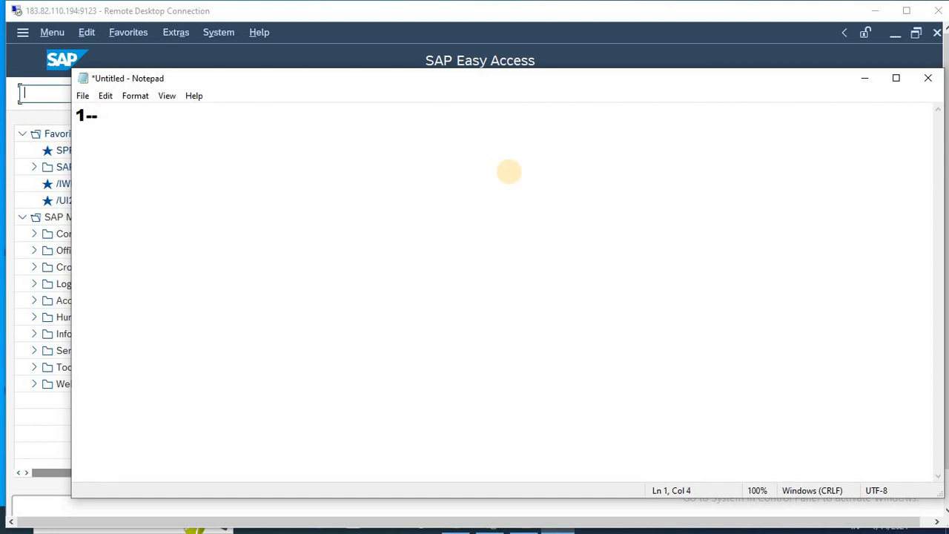
# Step: Switch back to SAP and open the lock entry administration with transaction SM12
pyautogui.hotkey('alt', 'Tab')
pyautogui.hotkey('alt', 'Tab')
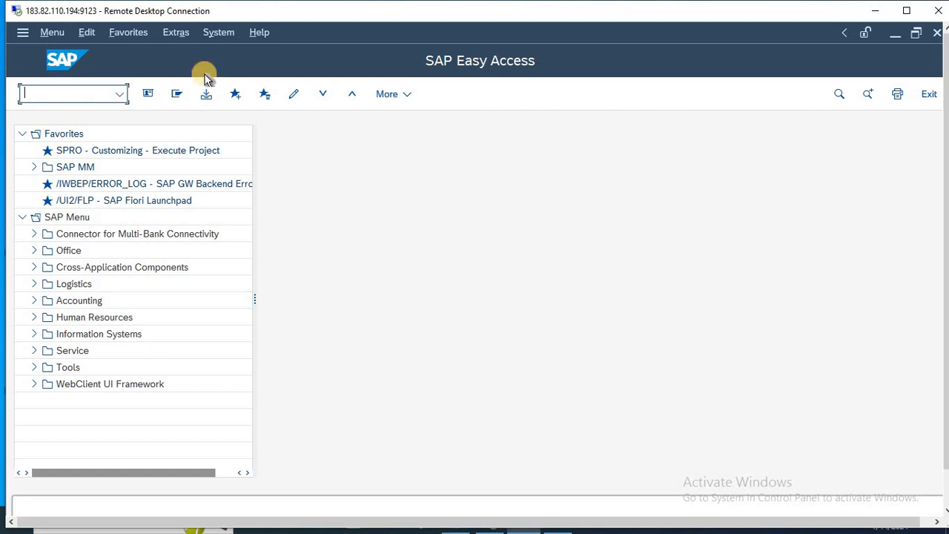
pyautogui.write('sm')
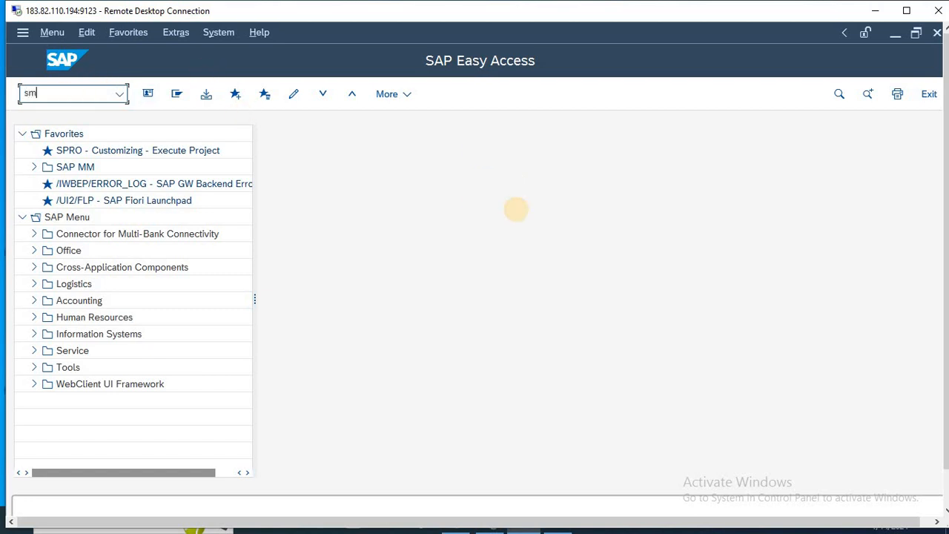
pyautogui.write('12')
pyautogui.press('Return')
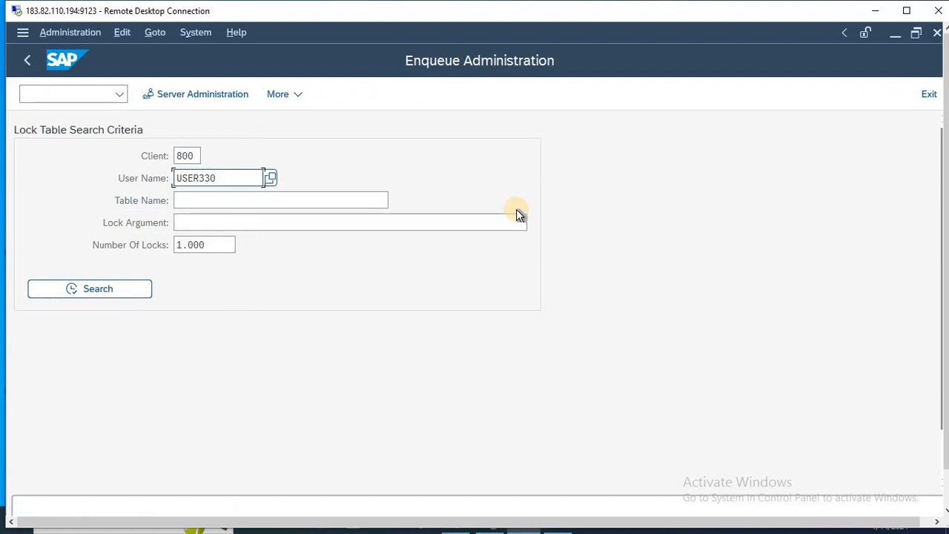
# Step: Clear the user name criterion and search the lock table for all users' locks
pyautogui.hotkey('shift', 'End')
pyautogui.press('Delete')
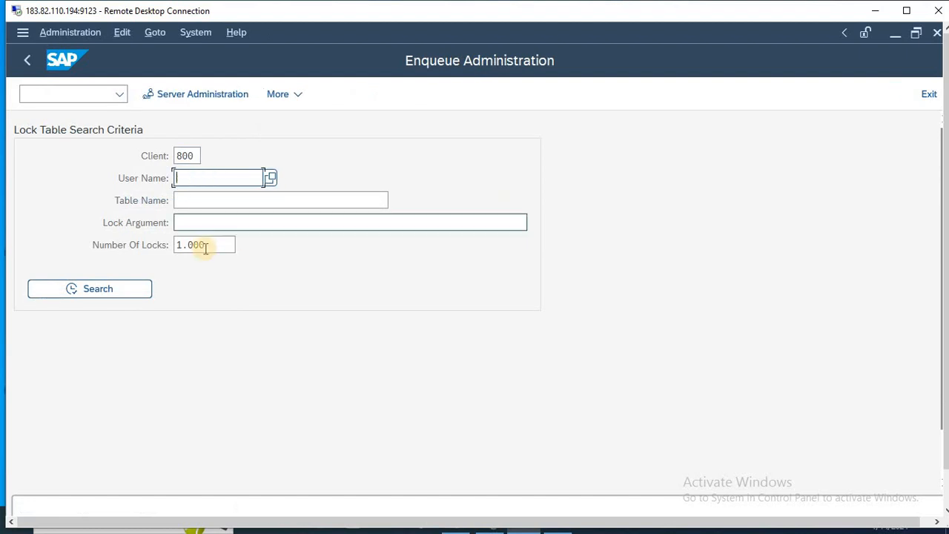
pyautogui.click(126, 290)
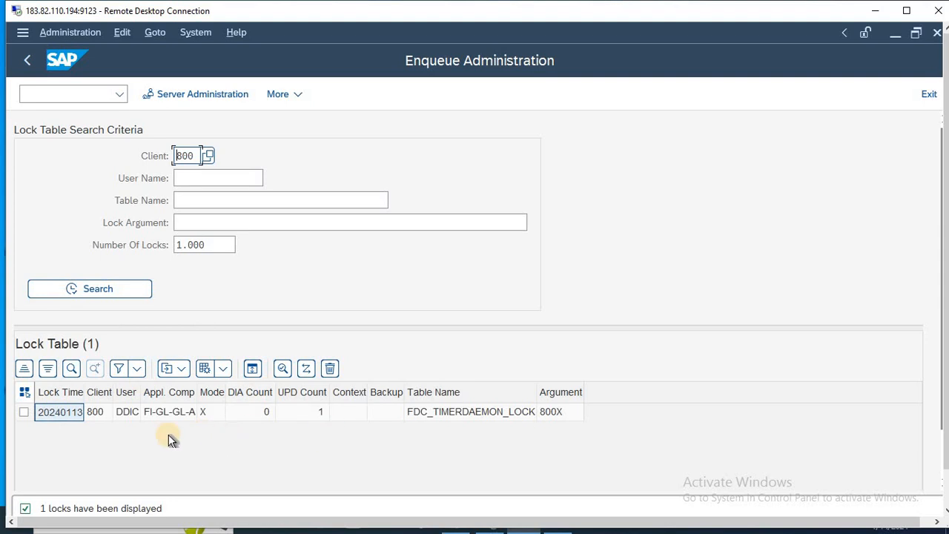
# Step: Select all listed lock entries, delete them, and return to SAP Easy Access
pyautogui.click(24, 392)
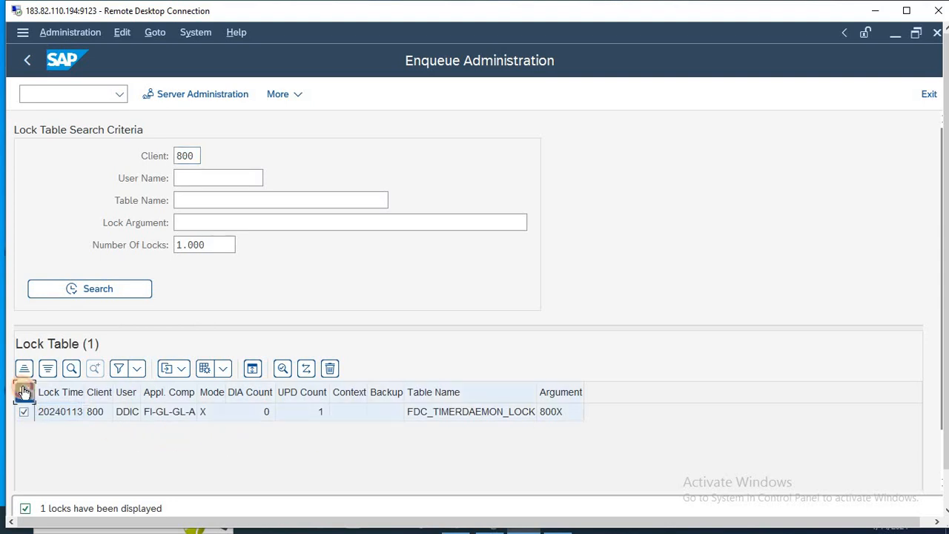
pyautogui.click(330, 368)
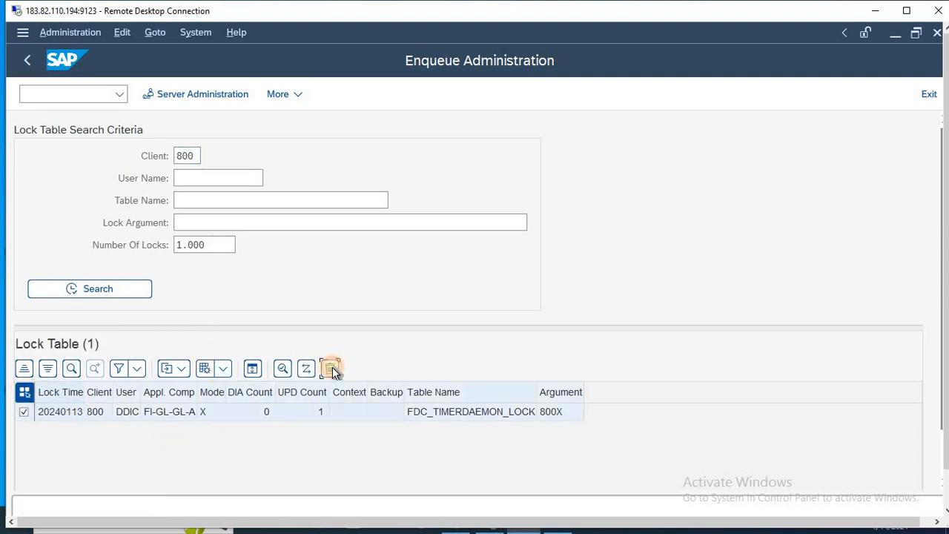
pyautogui.click(288, 430)
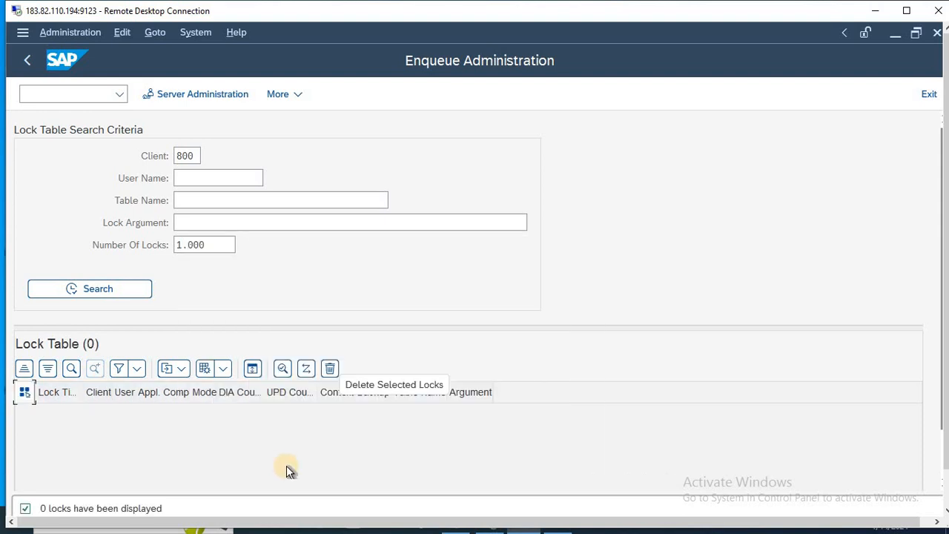
pyautogui.press('F3')
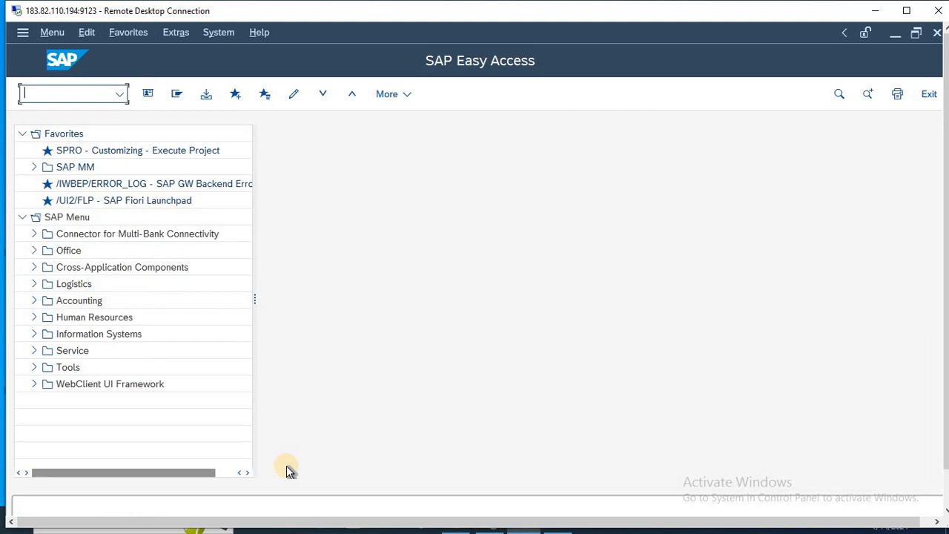
# Step: Start transaction SPRO and display the SAP Reference IMG
pyautogui.write('sm')
pyautogui.press('BackSpace')
pyautogui.press('BackSpace')
pyautogui.write('SPRO')
pyautogui.press('Return')
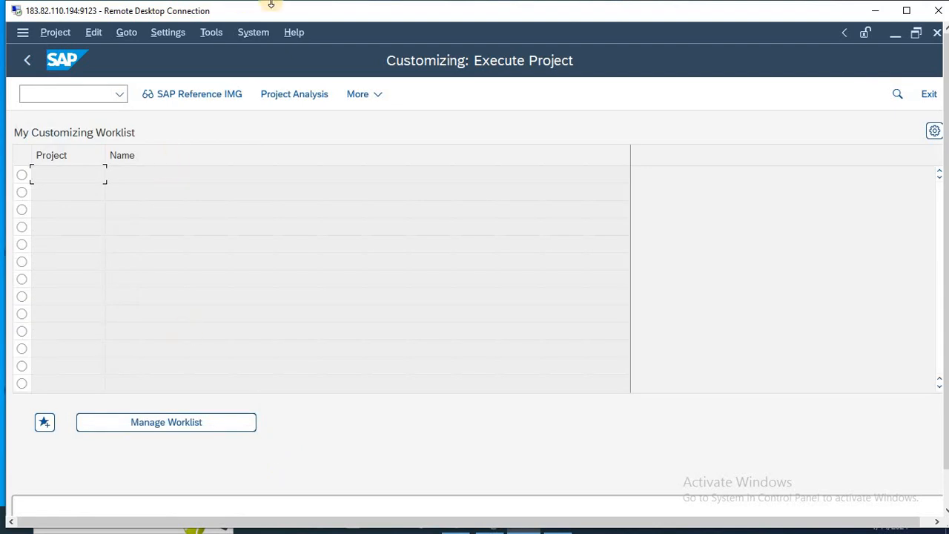
pyautogui.click(185, 93)
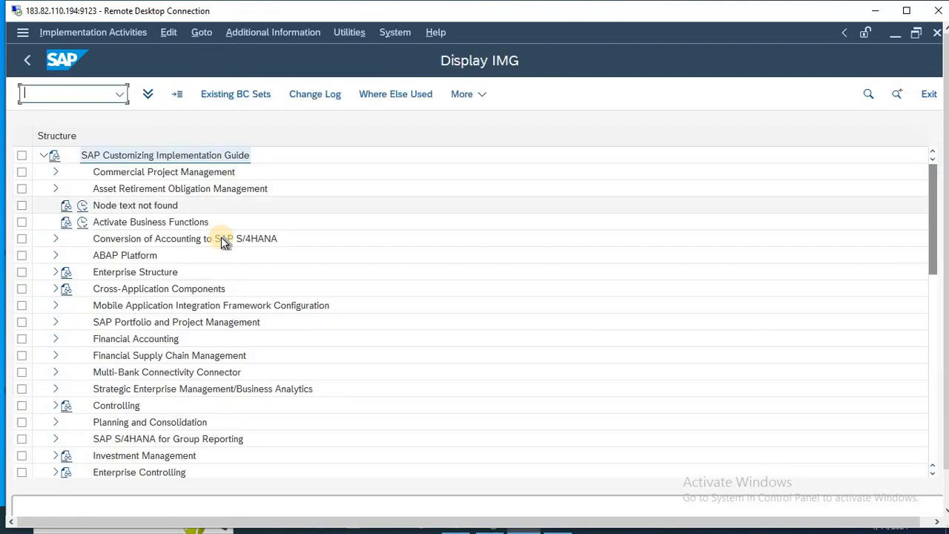
# Step: Expand Financial Accounting > Accounts Receivable and Accounts Payable > Supplier Accounts > Master Data > Preparations for Creating Supplier Master Data
pyautogui.doubleClick(150, 343)
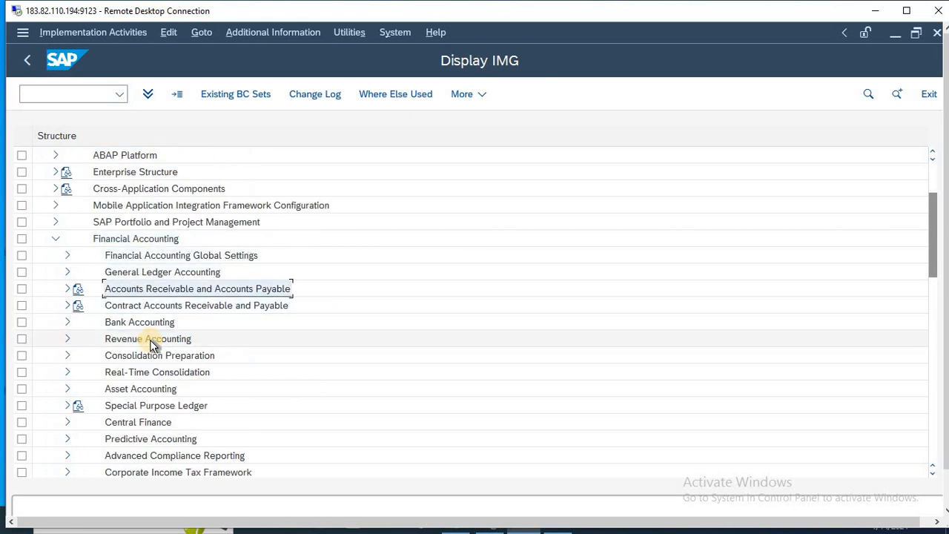
pyautogui.press('Right')
pyautogui.press('Down')
pyautogui.press('Down')
pyautogui.press('Right')
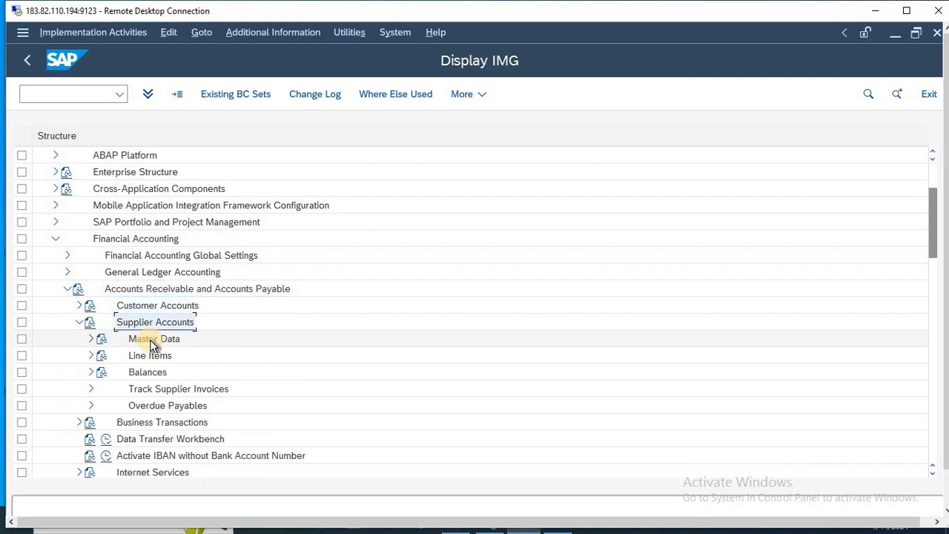
pyautogui.press('Down')
pyautogui.press('Right')
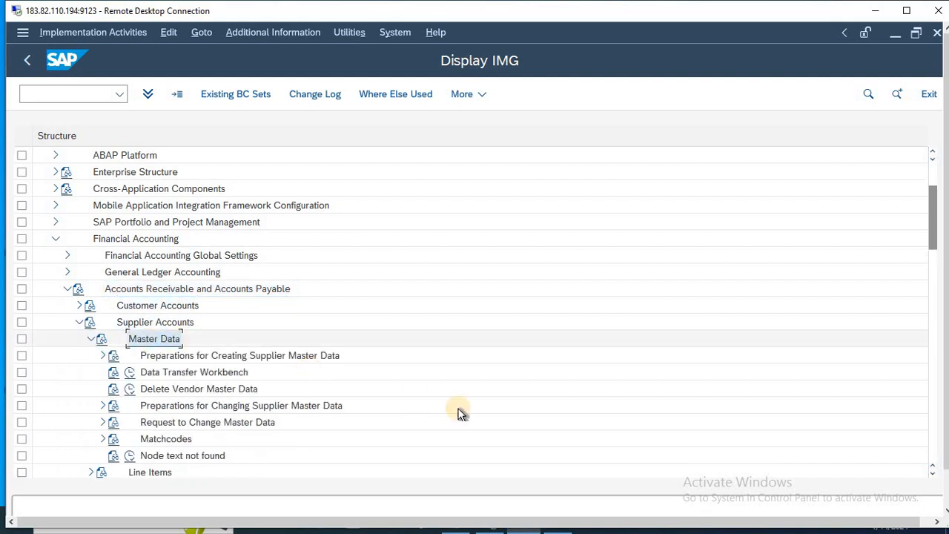
pyautogui.click(300, 357)
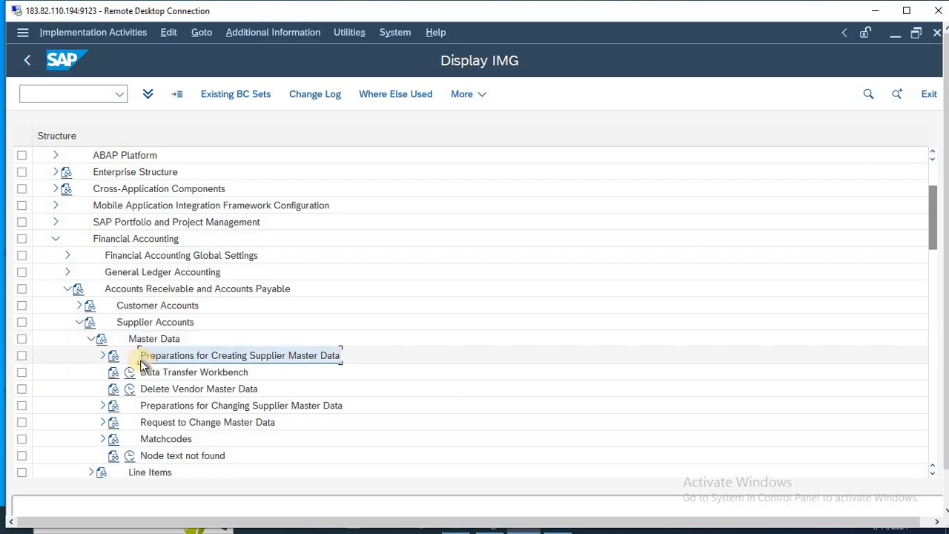
pyautogui.doubleClick(195, 355)
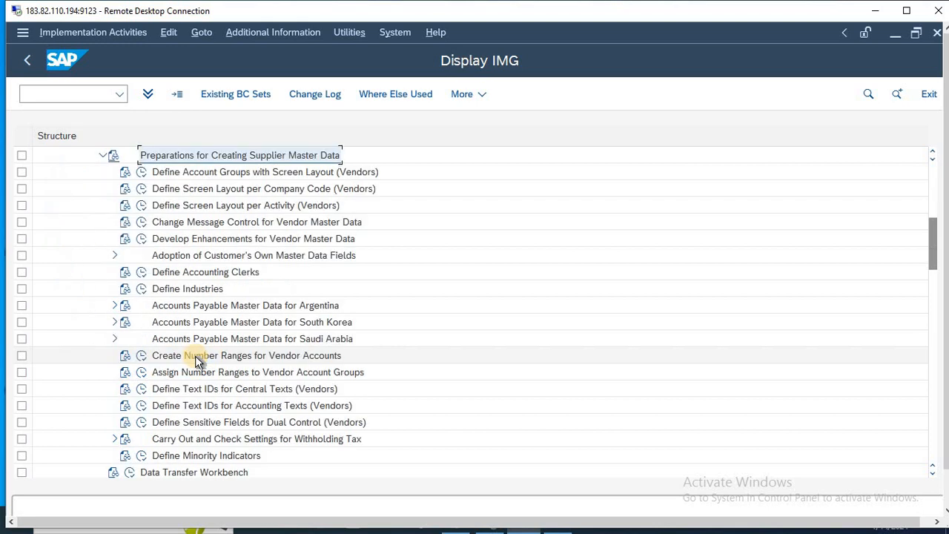
# Step: Record the activity "Define Account Groups with Screen Layout (Vendors)" as item 1 in the Notepad note, then return to SAP
pyautogui.click(293, 174)
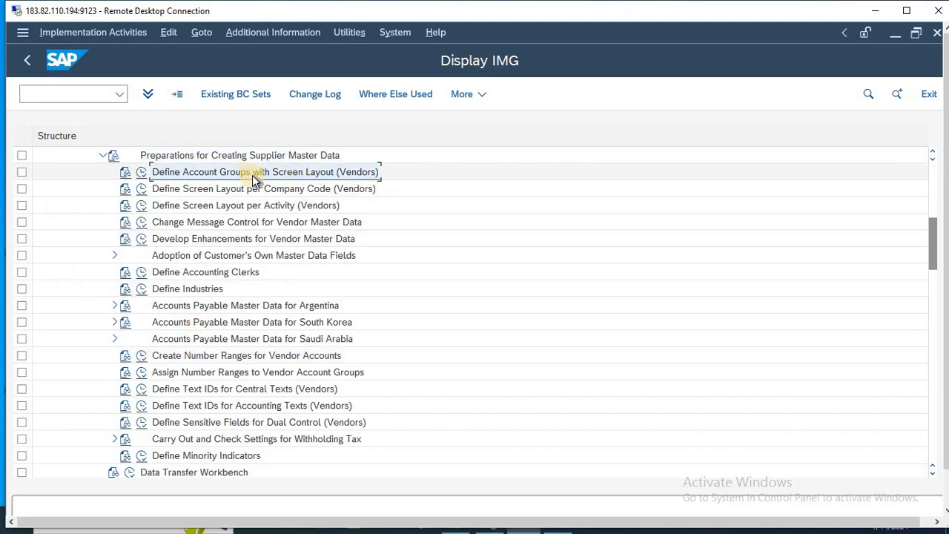
pyautogui.hotkey('alt', 'Tab')
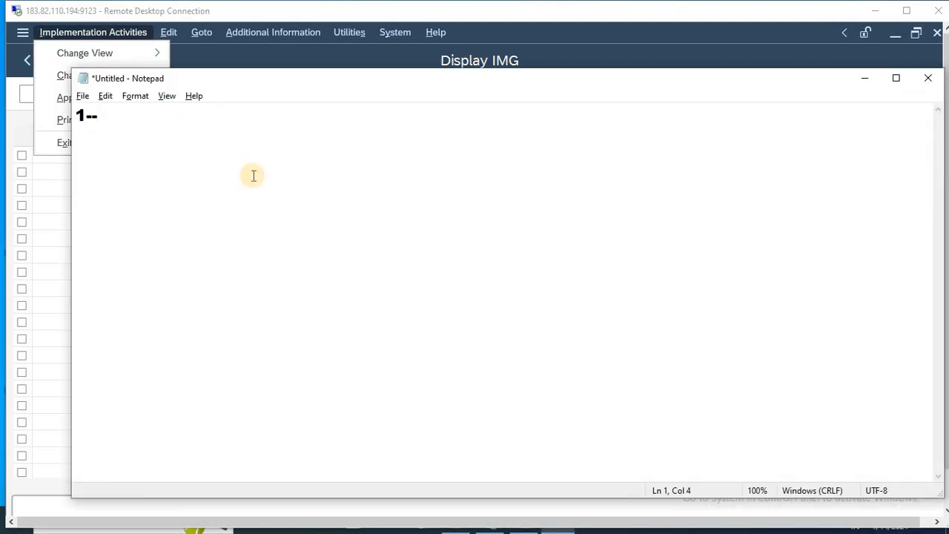
pyautogui.write('Define Account Groups with Screen Layout (Vendors)')
pyautogui.press('Return')
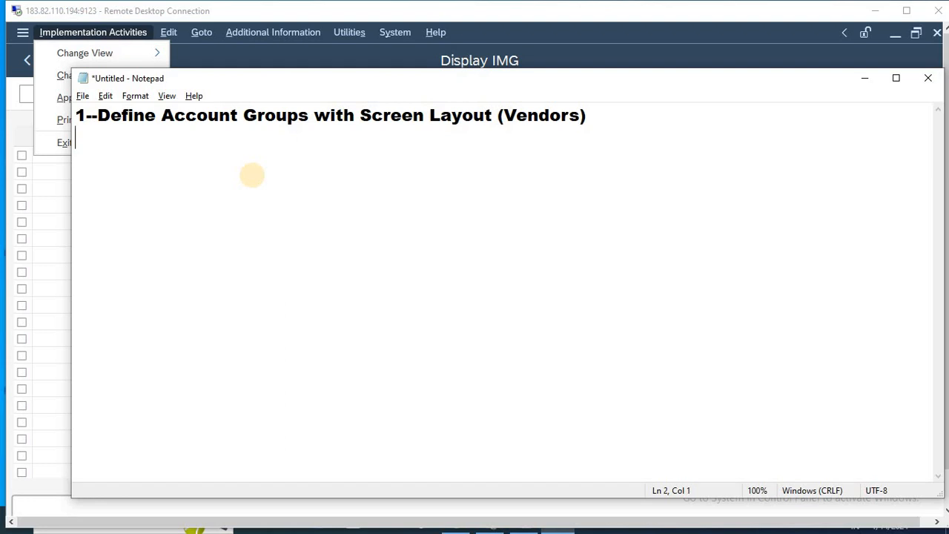
pyautogui.hotkey('alt', 'Tab')
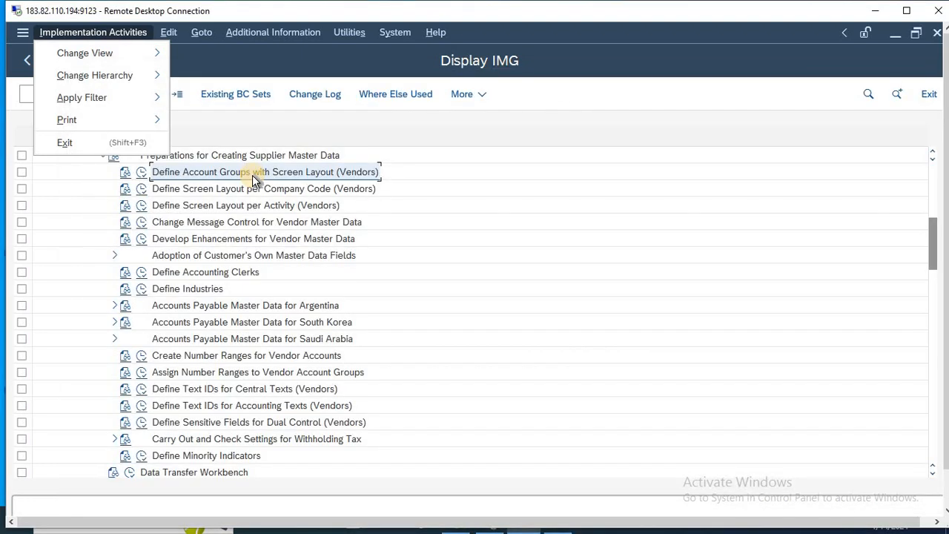
# Step: Show the document keys as additional information, widen their column, and select the key for Define Account Groups with Screen Layout (Vendors)
pyautogui.click(252, 175)
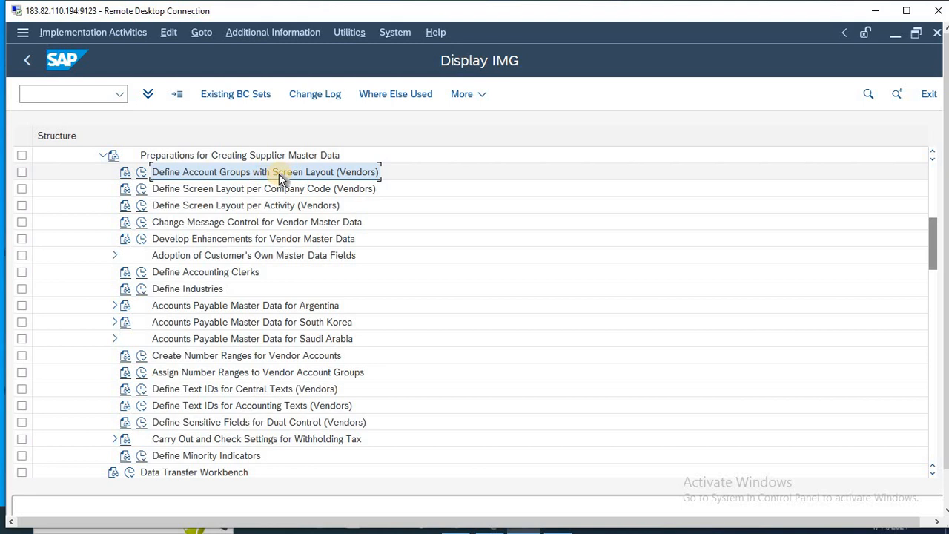
pyautogui.click(284, 33)
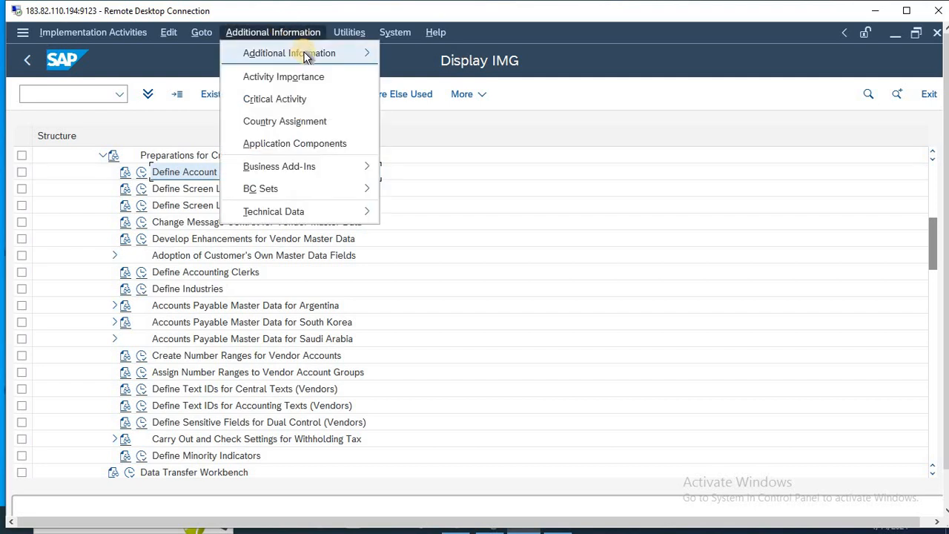
pyautogui.moveTo(341, 52)
pyautogui.moveTo(415, 80)
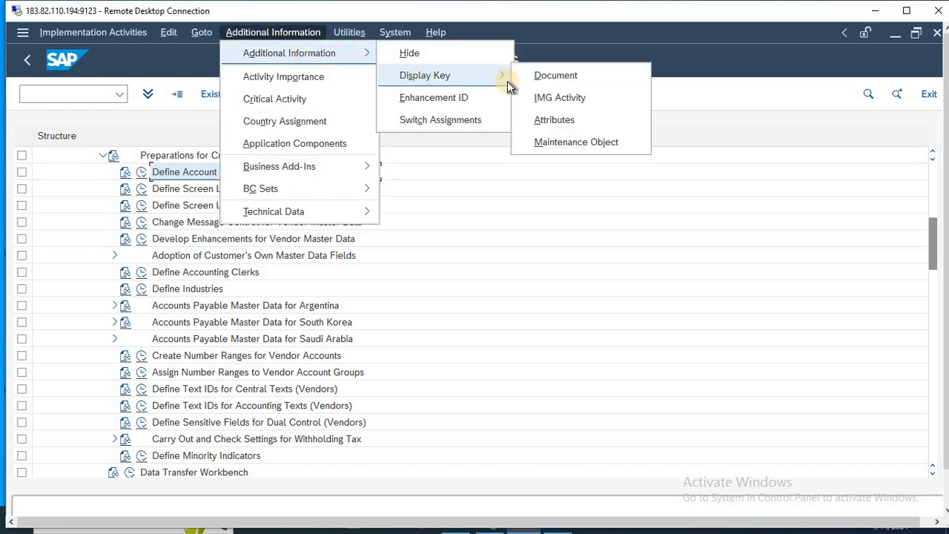
pyautogui.click(536, 81)
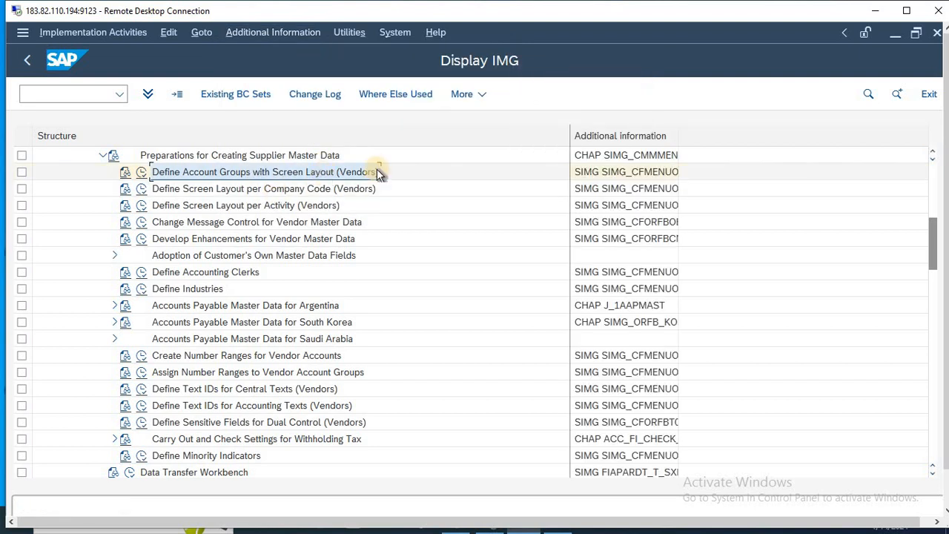
pyautogui.moveTo(678, 131); pyautogui.dragTo(771, 136)
pyautogui.click(712, 155)
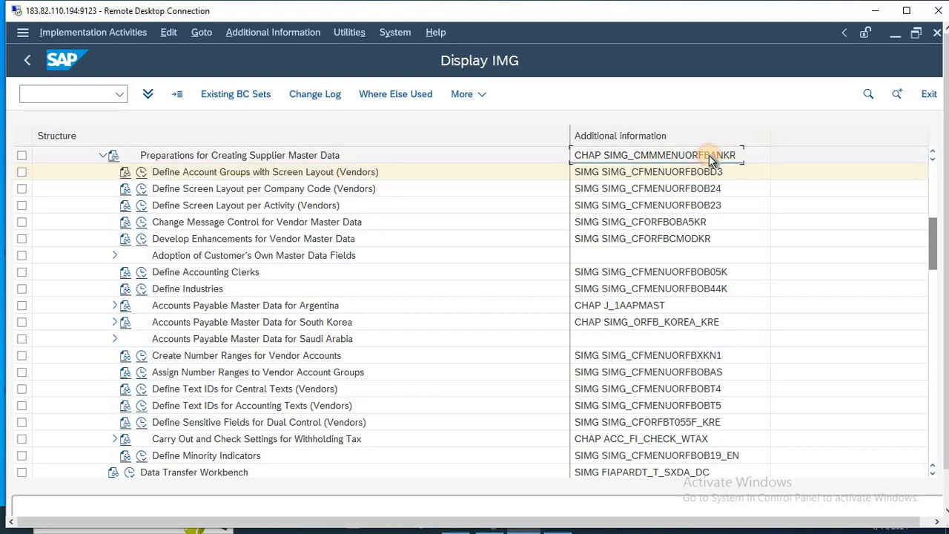
pyautogui.click(330, 175)
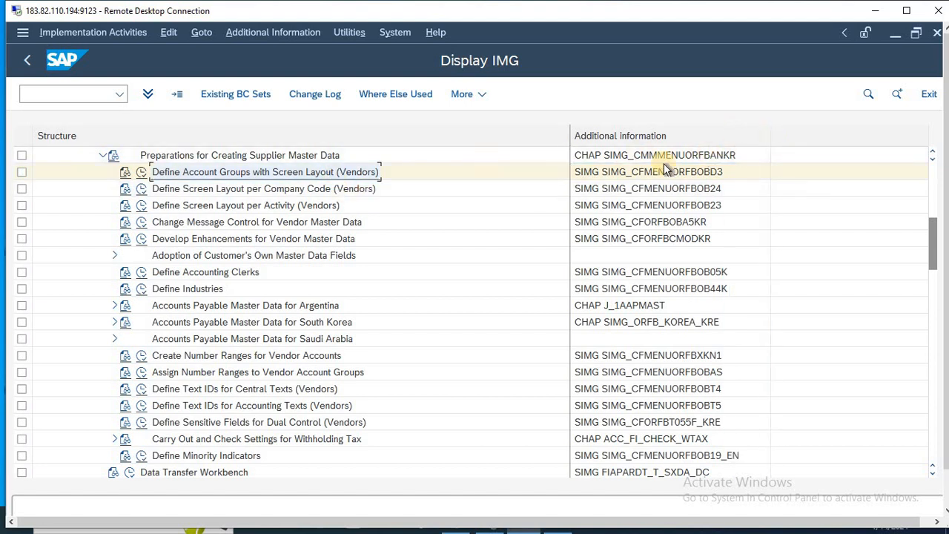
pyautogui.click(713, 173)
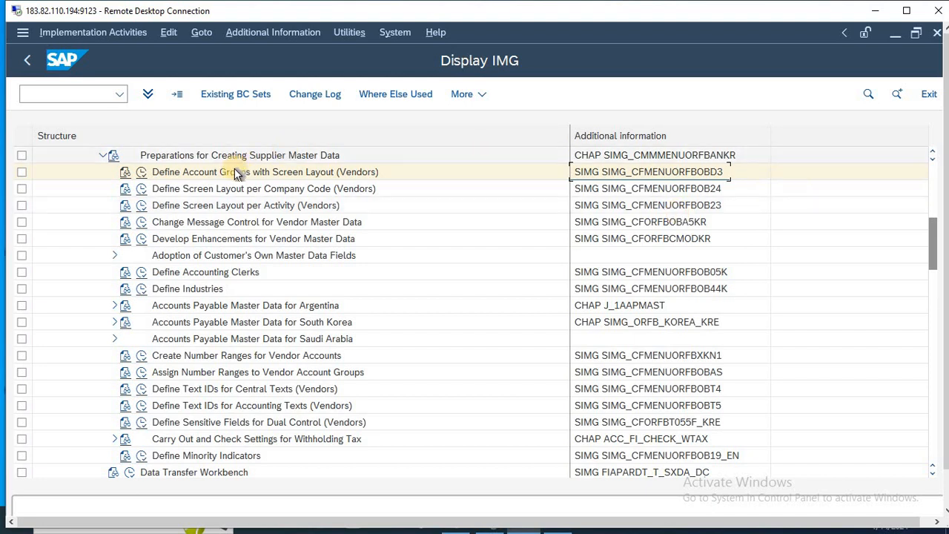
# Step: Execute Define Account Groups with Screen Layout (Vendors) and open a new entry form for a vendor account group
pyautogui.click(156, 172)
pyautogui.click(142, 172)
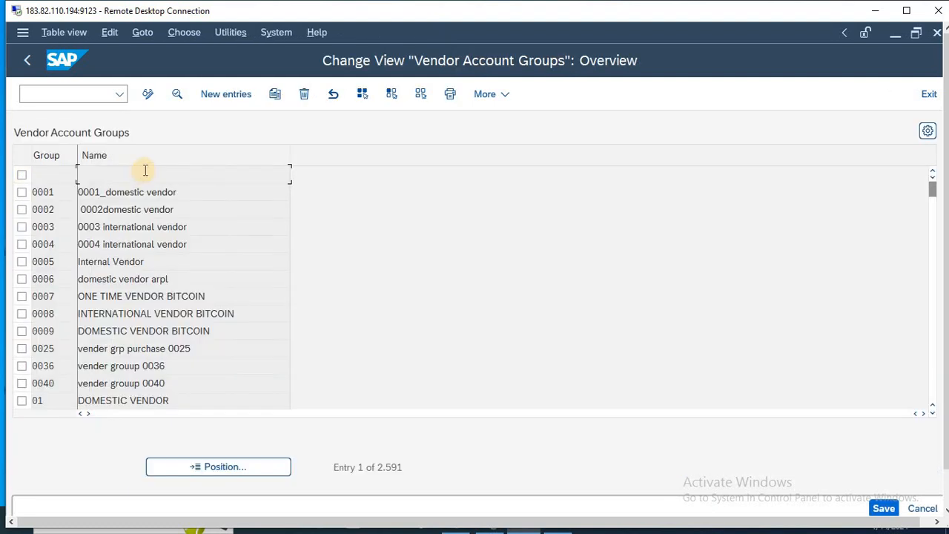
pyautogui.click(234, 93)
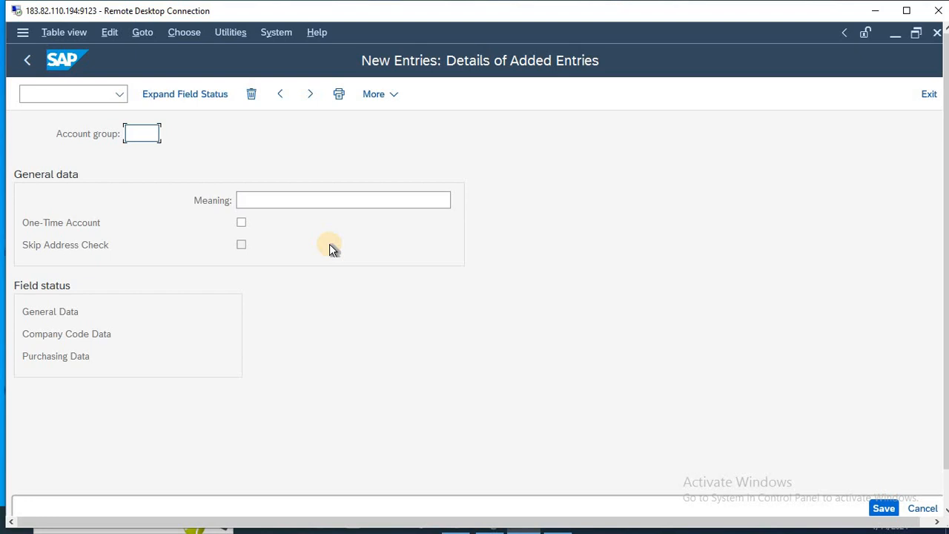
# Step: Switch to Google Meet, admit the waiting participant to the call, dismiss the system load notice, and return to SAP
pyautogui.hotkey('alt', 'Tab')
pyautogui.hotkey('alt', 'Tab')
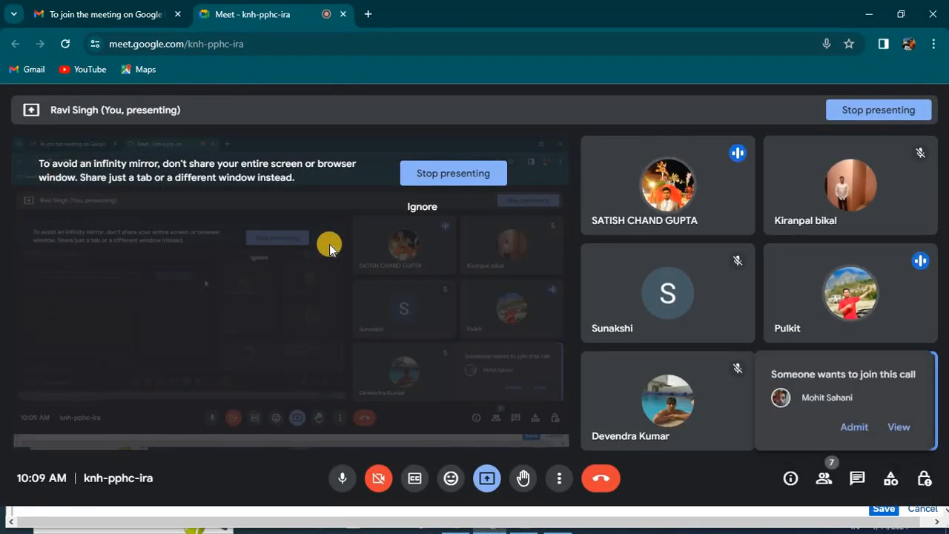
pyautogui.click(854, 426)
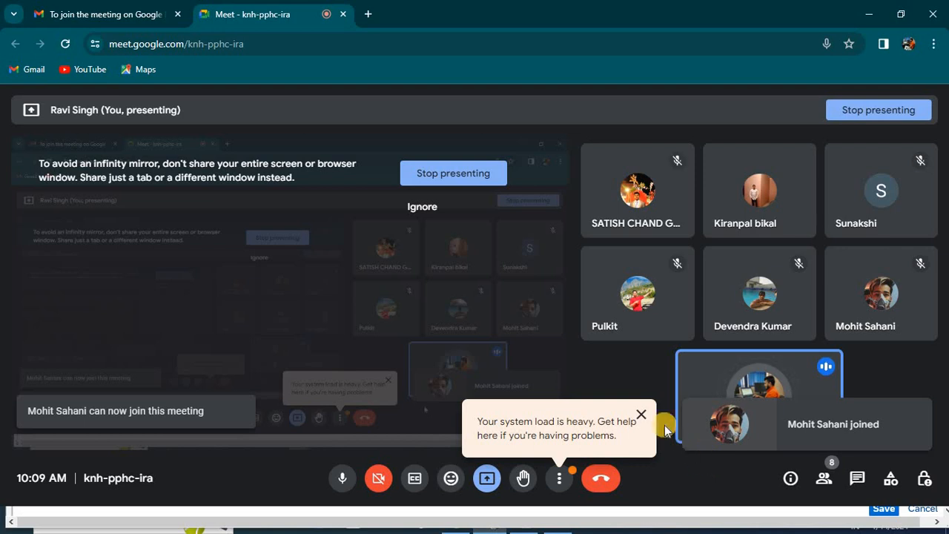
pyautogui.click(641, 414)
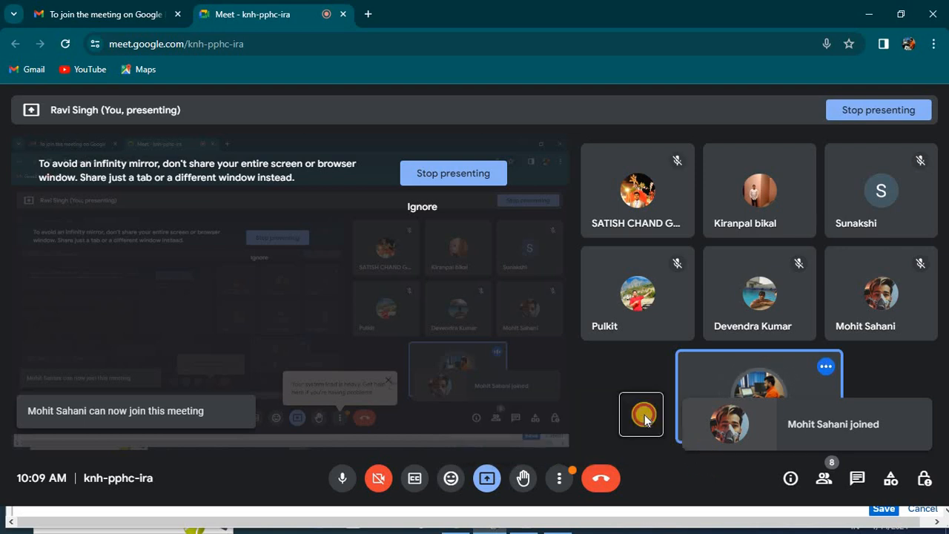
pyautogui.click(869, 12)
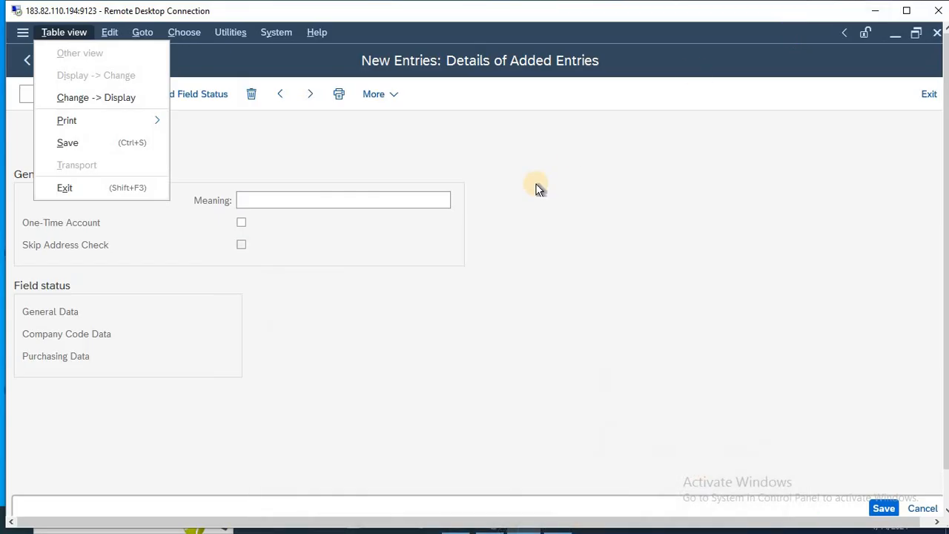
# Step: Enter account group ENT1 with the meaning "domestic vendor" in the new vendor account group entry
pyautogui.click(427, 266)
pyautogui.write('ENT1')
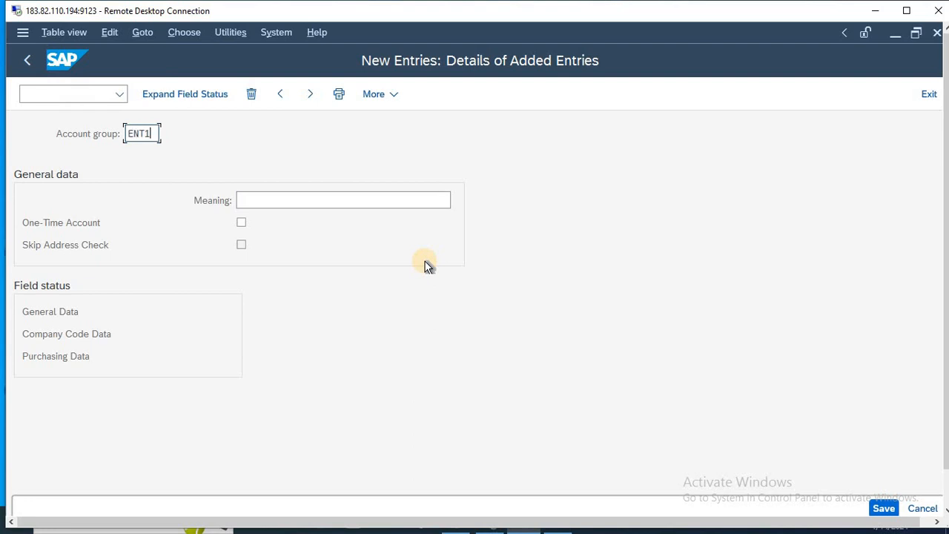
pyautogui.press('Tab')
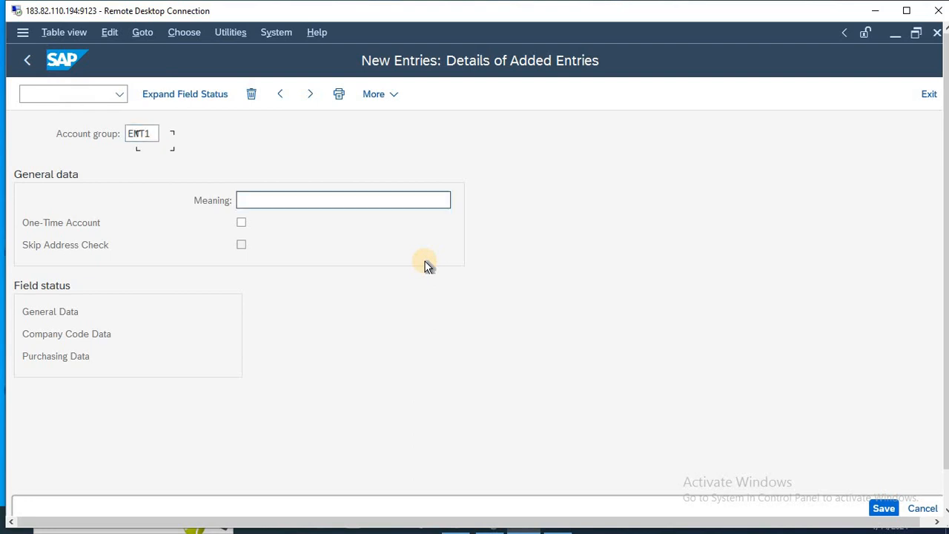
pyautogui.write('DOMES')
pyautogui.press('Down')
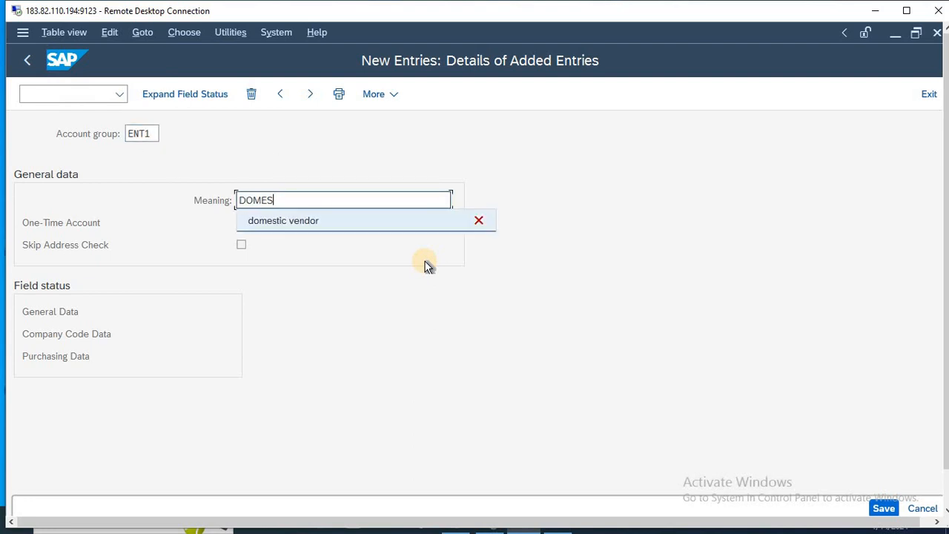
pyautogui.press('Return')
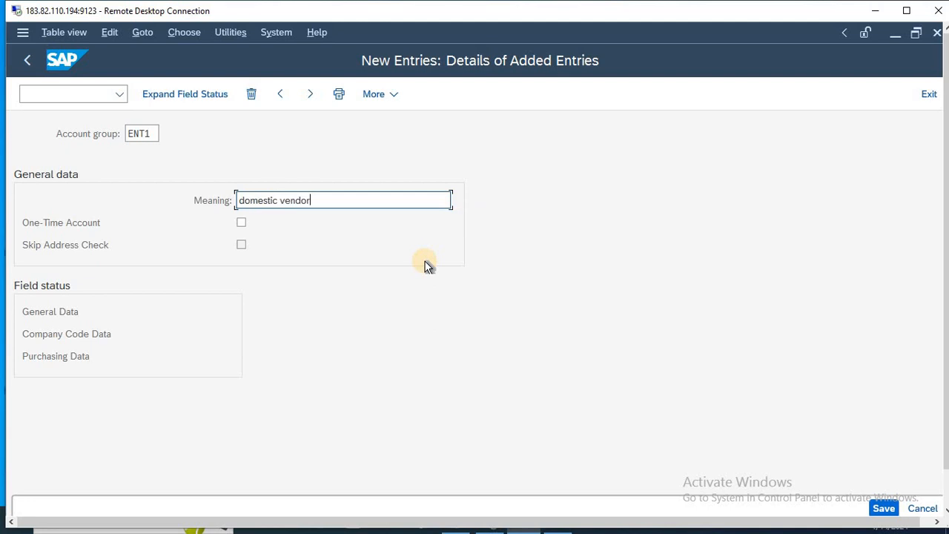
# Step: Make Reconciliation account a required entry in ENT1's company code account management fields, and save to the SAP MM LIVE PROJECT customizing request
pyautogui.click(69, 334)
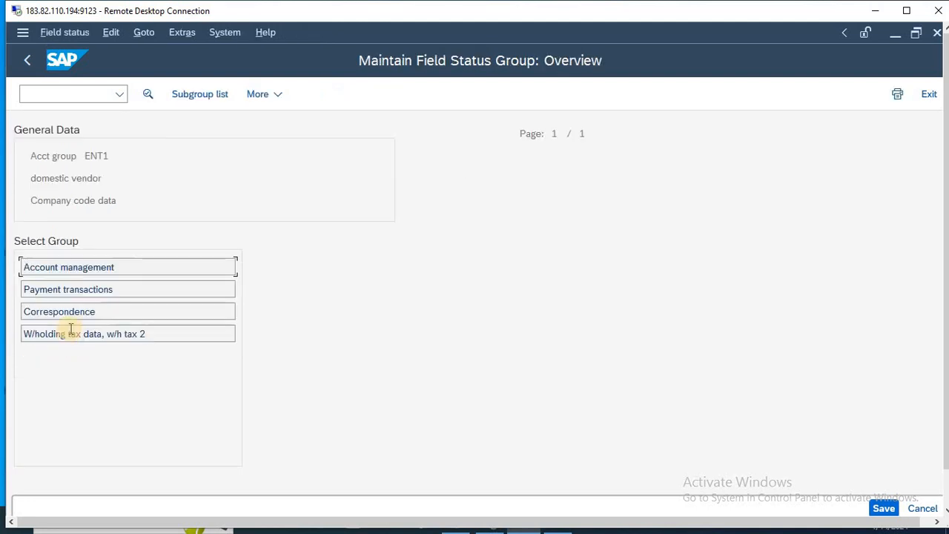
pyautogui.click(92, 267)
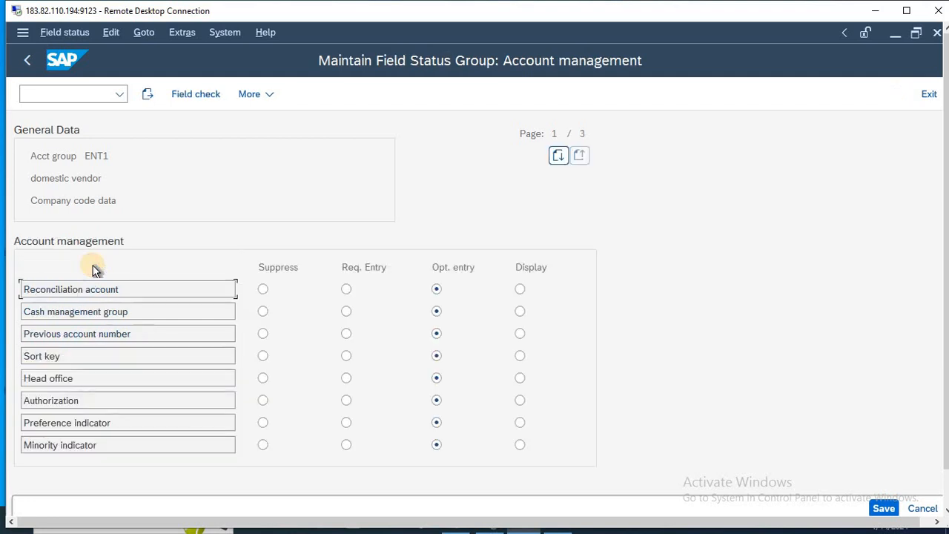
pyautogui.click(347, 288)
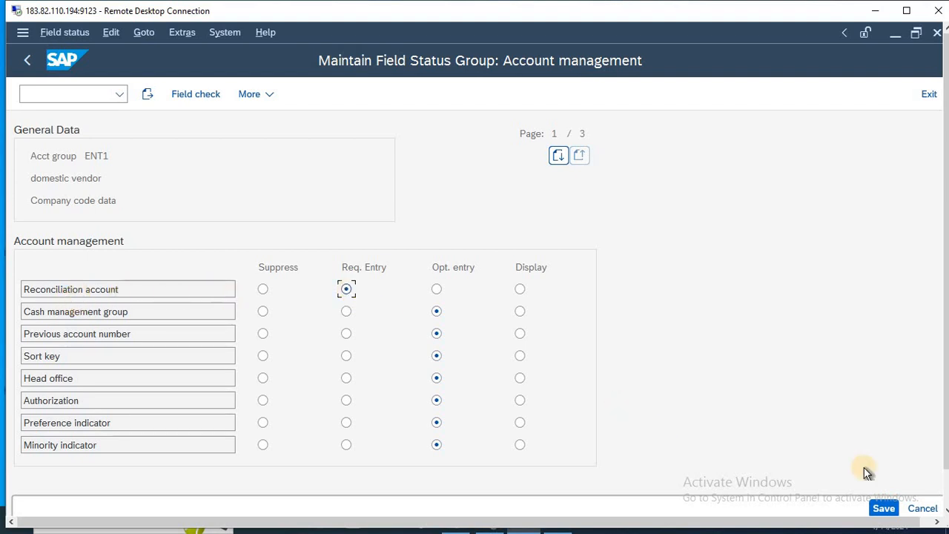
pyautogui.click(882, 508)
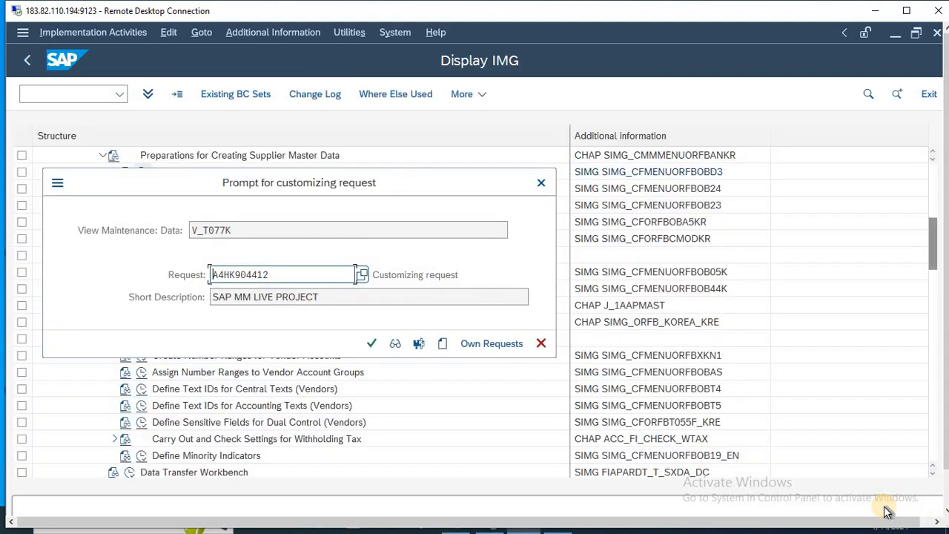
pyautogui.click(371, 343)
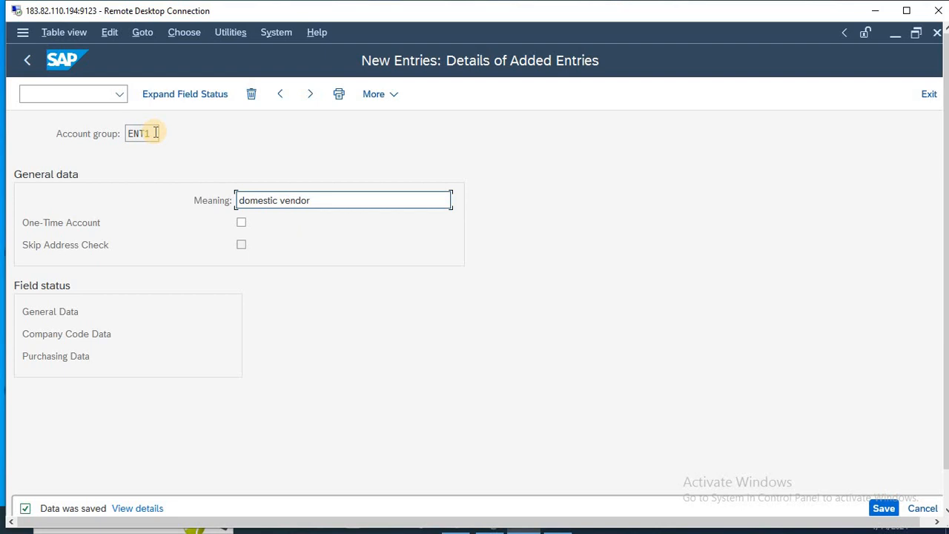
# Step: Copy account group ENT1 into the Notepad note below item 1 and add ENT2 and ENT3, separated by commas
pyautogui.moveTo(156, 133); pyautogui.dragTo(94, 150)
pyautogui.hotkey('ctrl', 'c')
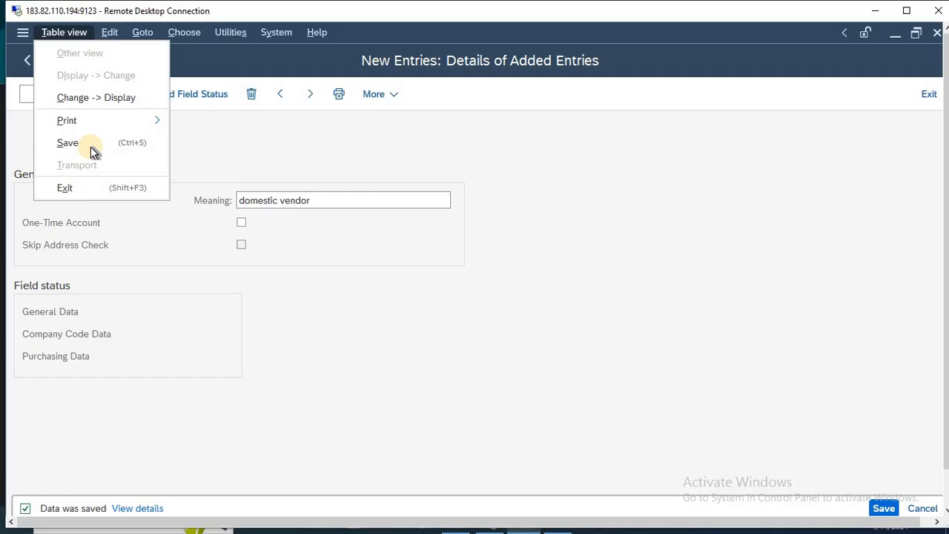
pyautogui.hotkey('alt', 'Tab')
pyautogui.hotkey('alt', 'Tab')
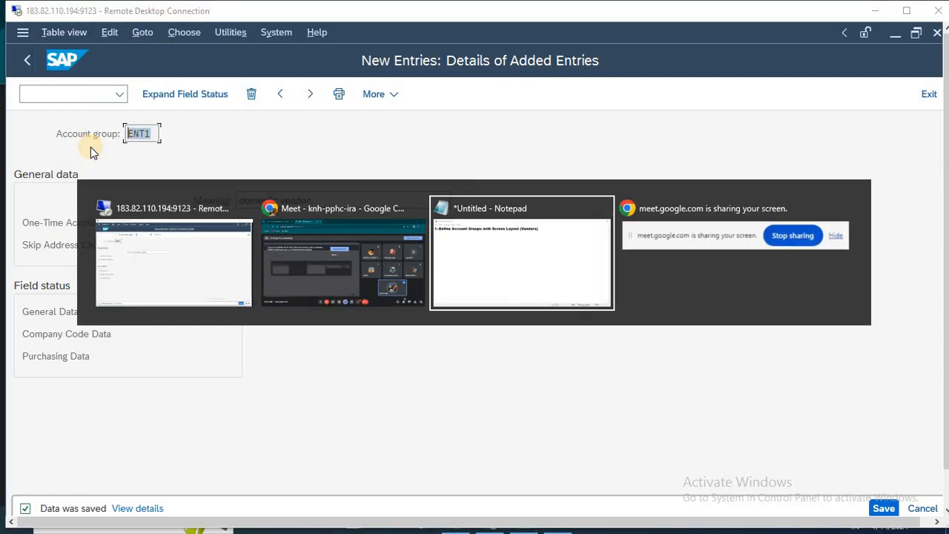
pyautogui.hotkey('ctrl', 'v')
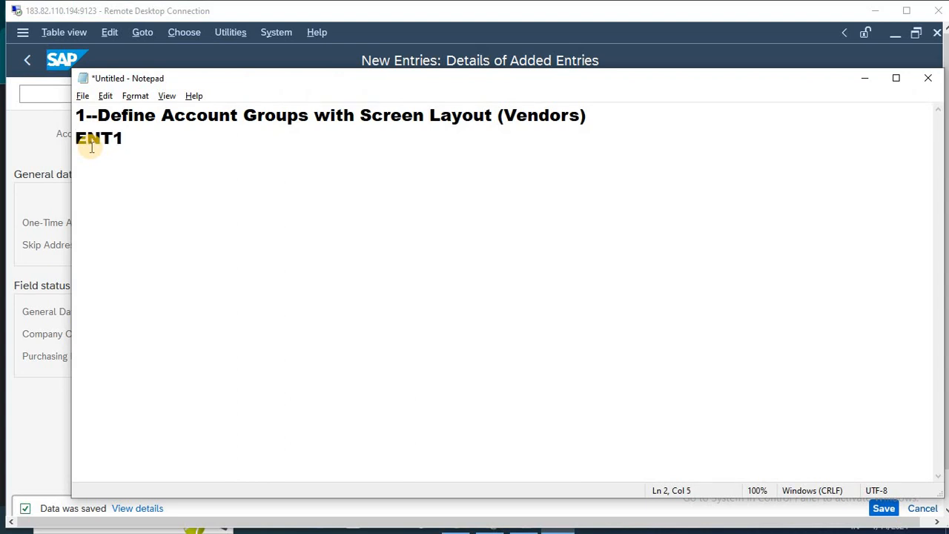
pyautogui.write(',ENT')
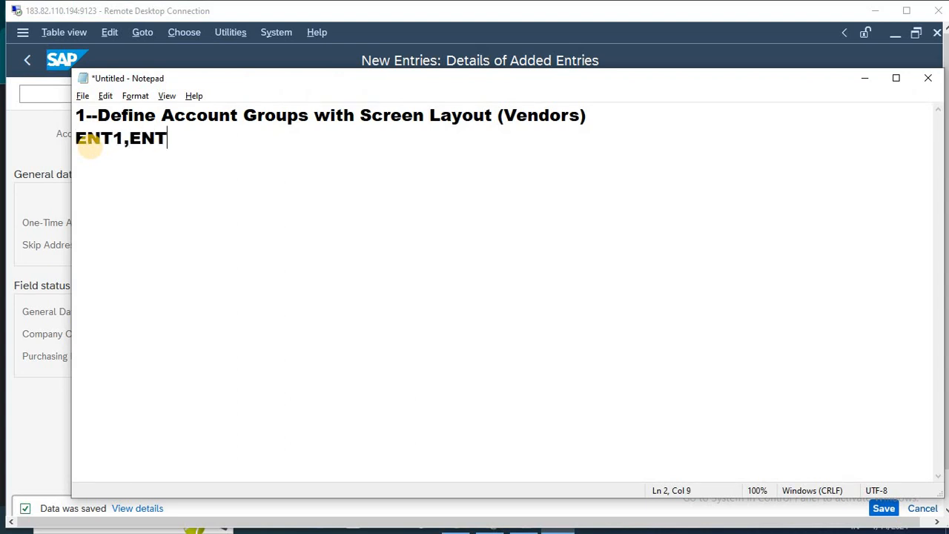
pyautogui.write('2,E')
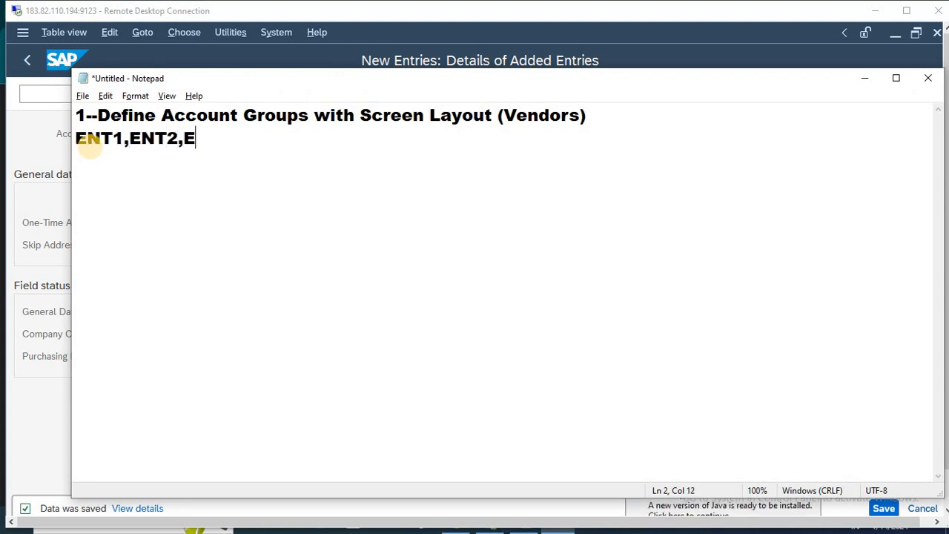
pyautogui.write('NTE')
pyautogui.press('BackSpace')
pyautogui.write('3')
# Step: Insert a space after each comma in the note's list of account groups
pyautogui.press('Left')
pyautogui.press('Left')
pyautogui.press('Left')
pyautogui.press('Left')
pyautogui.press('Left')
pyautogui.press('Left')
pyautogui.press('Right')
pyautogui.press('Right')
pyautogui.press('Right')
pyautogui.press('Right')
pyautogui.press('Right')
pyautogui.press('Right')
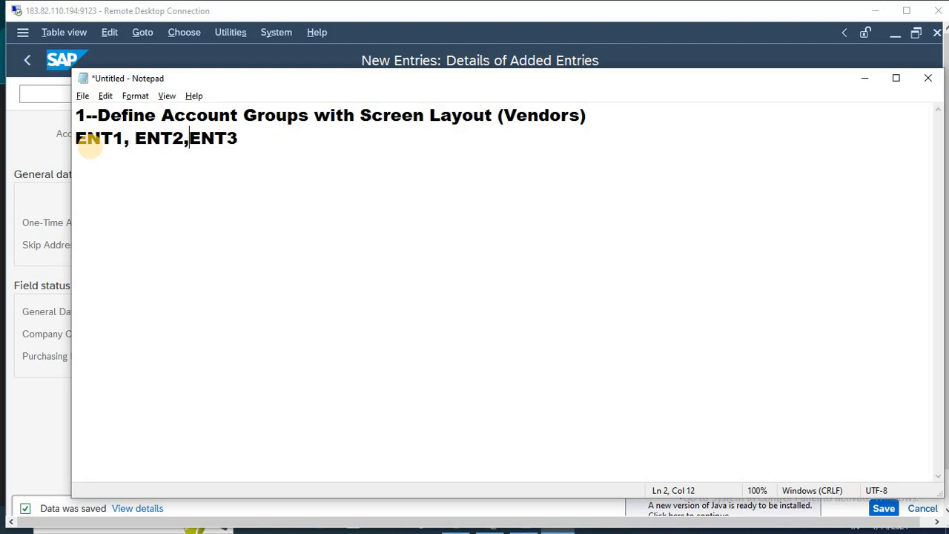
pyautogui.press('Right')
pyautogui.press('Right')
pyautogui.press('Right')
pyautogui.press('Right')
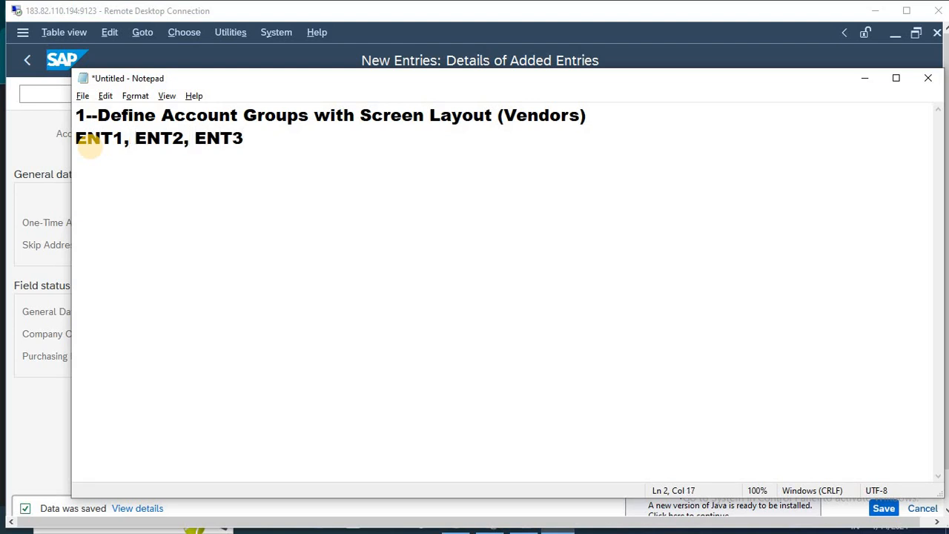
# Step: Start item 2 in the note with "2--" after a blank line, then return to SAP
pyautogui.press('Return')
pyautogui.press('Return')
pyautogui.write('2---')
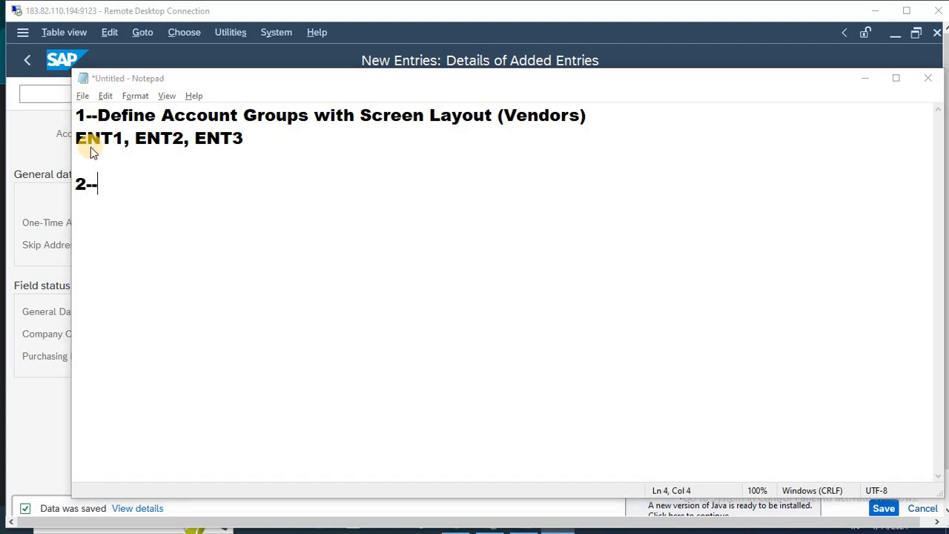
pyautogui.hotkey('alt', 'Tab')
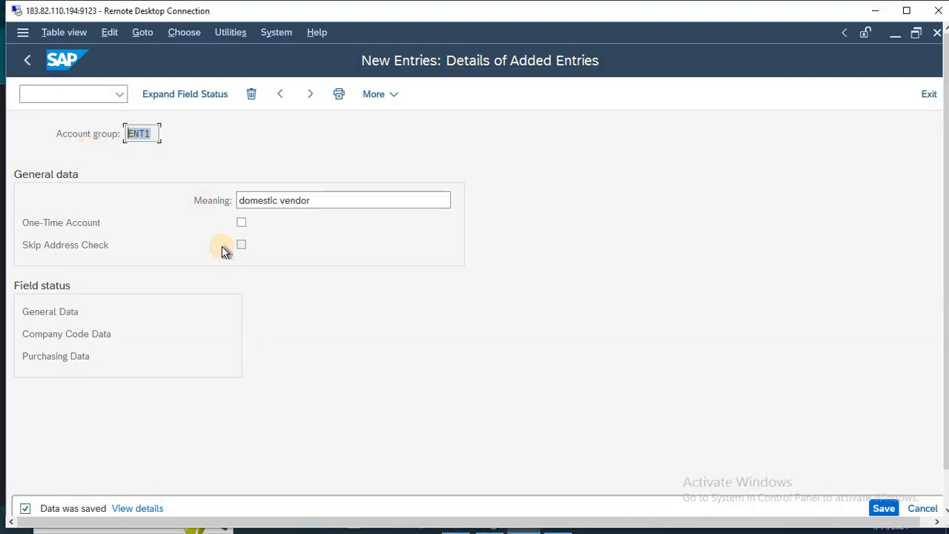
# Step: Create a new vendor account group entry ENT2 with the meaning "international vendor"
pyautogui.press('F3')
pyautogui.click(218, 95)
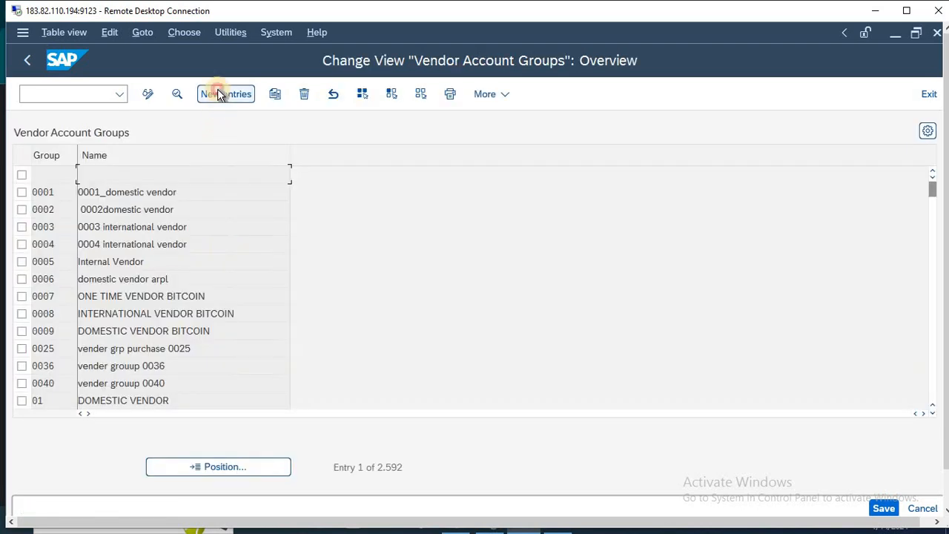
pyautogui.write('ENT2')
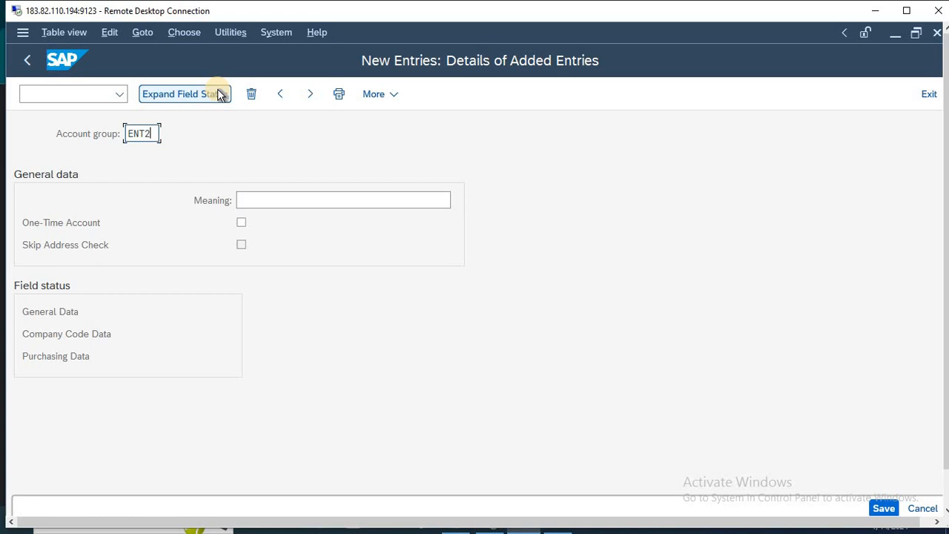
pyautogui.press('Tab')
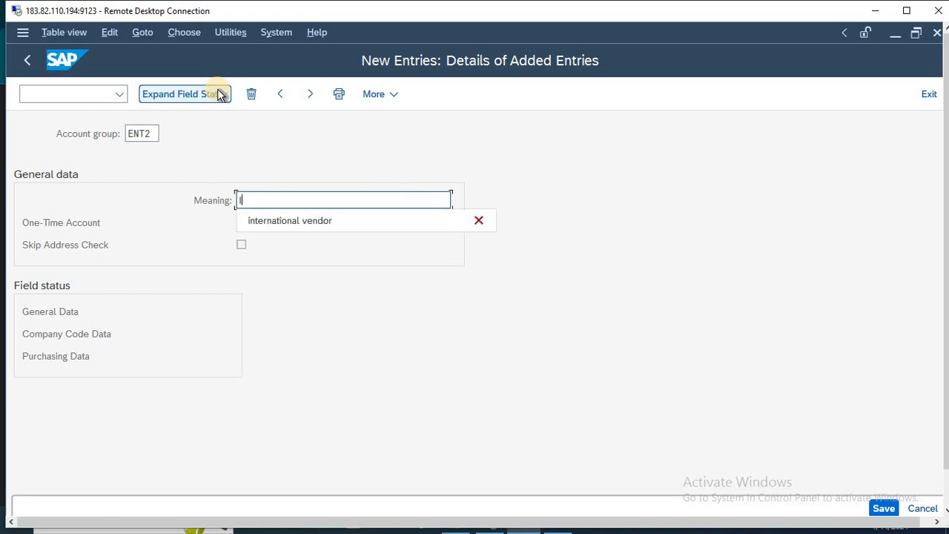
pyautogui.write('INTER')
pyautogui.press('Down')
pyautogui.press('Return')
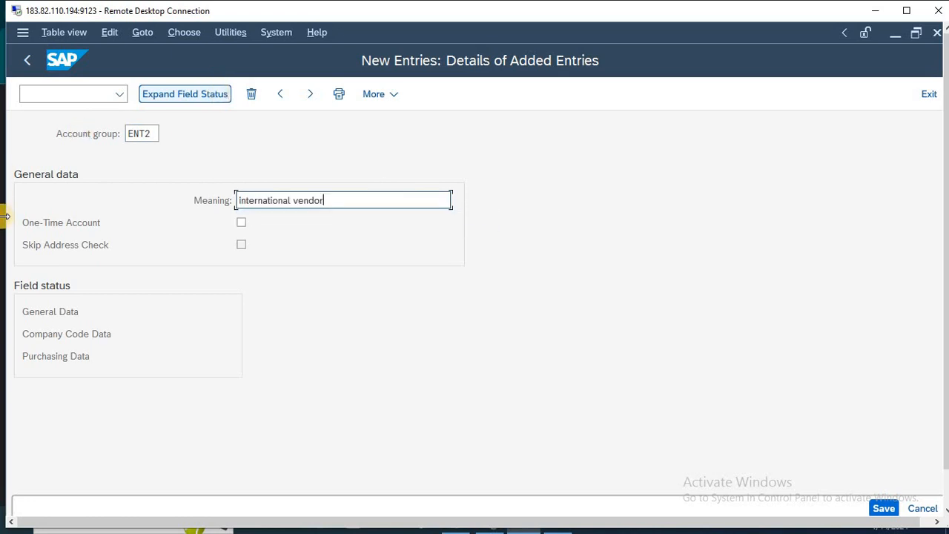
# Step: Make Reconciliation account a required entry in ENT2's company code account management fields, and save the account group
pyautogui.doubleClick(73, 336)
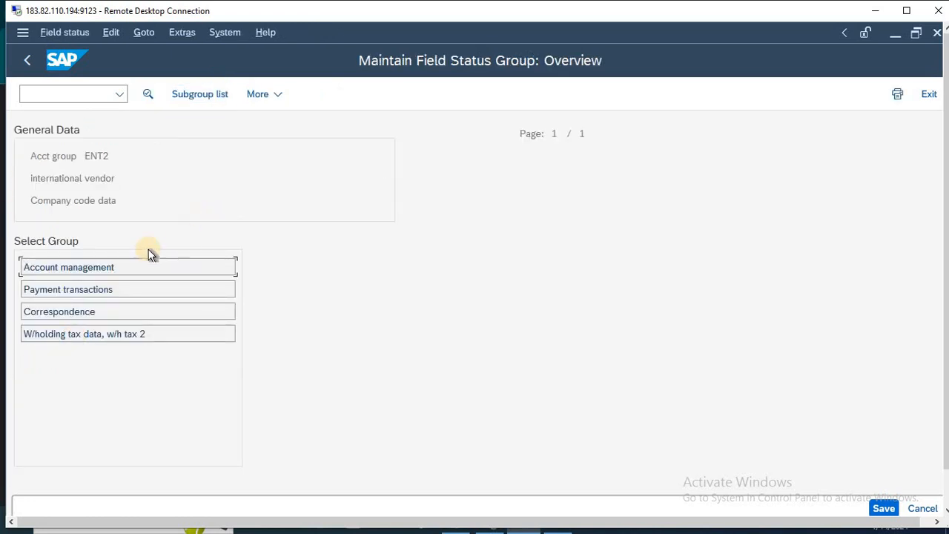
pyautogui.doubleClick(112, 267)
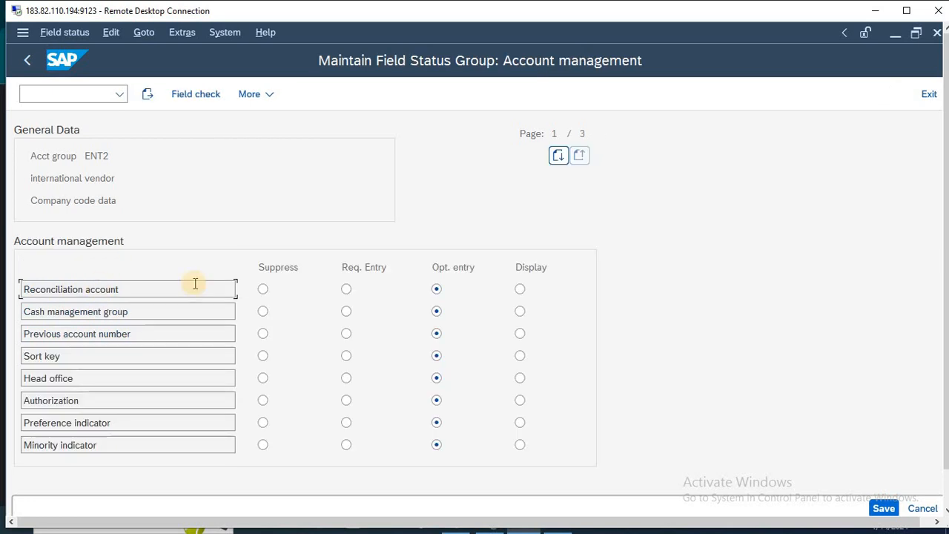
pyautogui.click(346, 290)
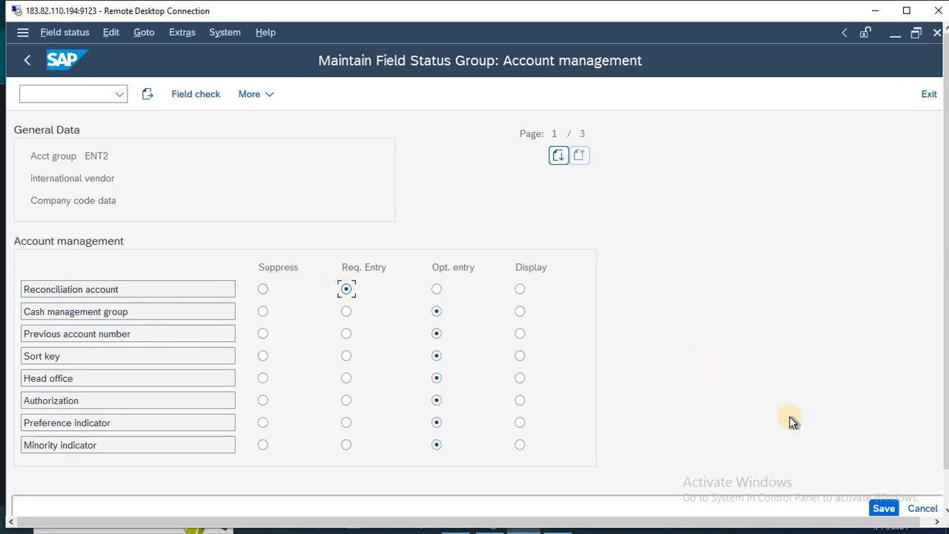
pyautogui.click(881, 510)
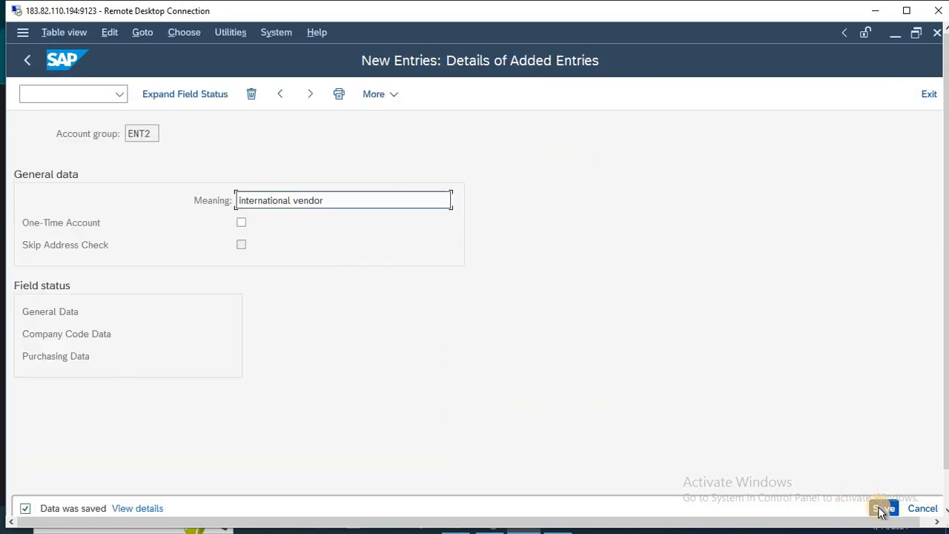
# Step: Create a new vendor account group entry ENT3 with the meaning "one time vendor"
pyautogui.press('F3')
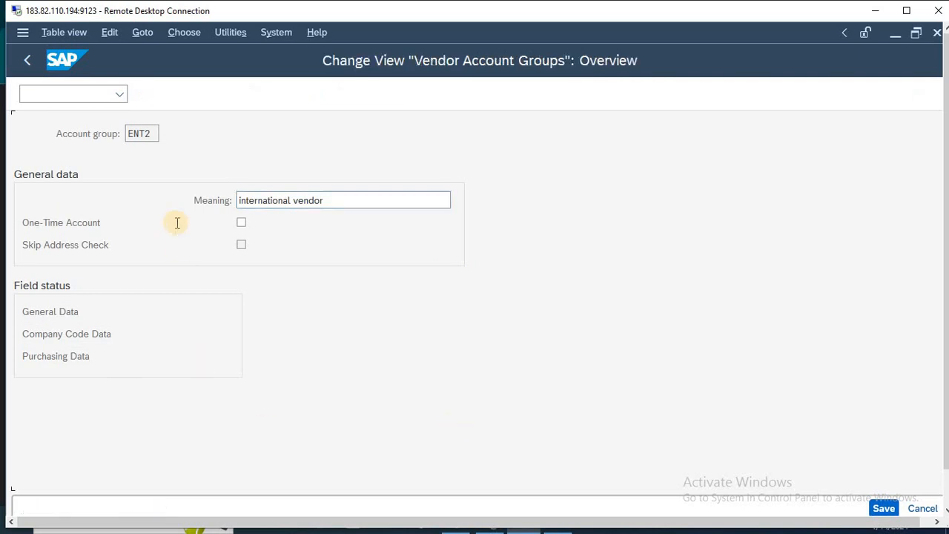
pyautogui.click(226, 94)
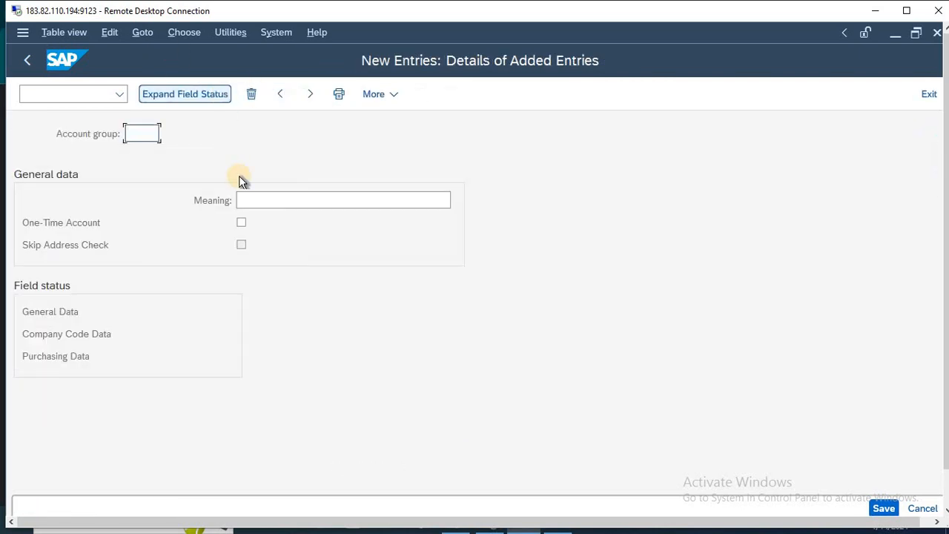
pyautogui.write('ENT3')
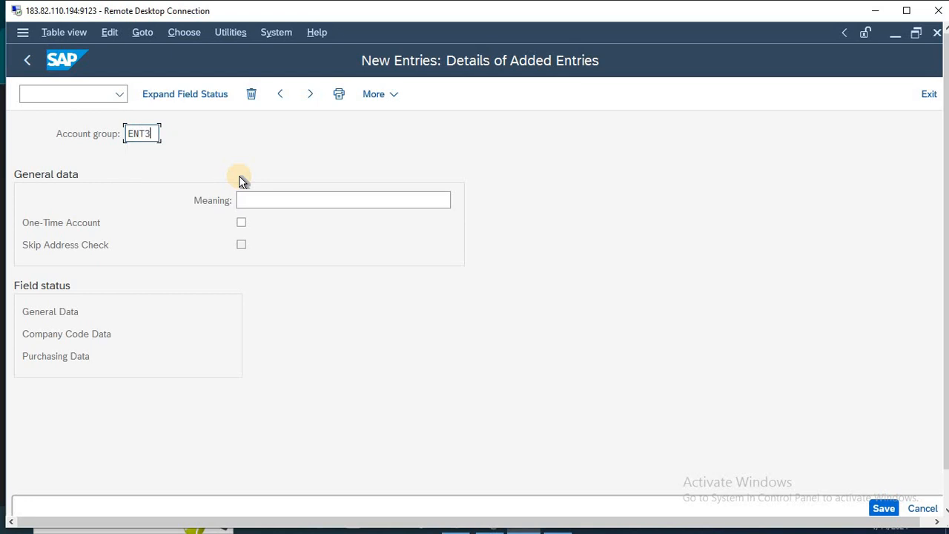
pyautogui.press('Tab')
pyautogui.write('ONE')
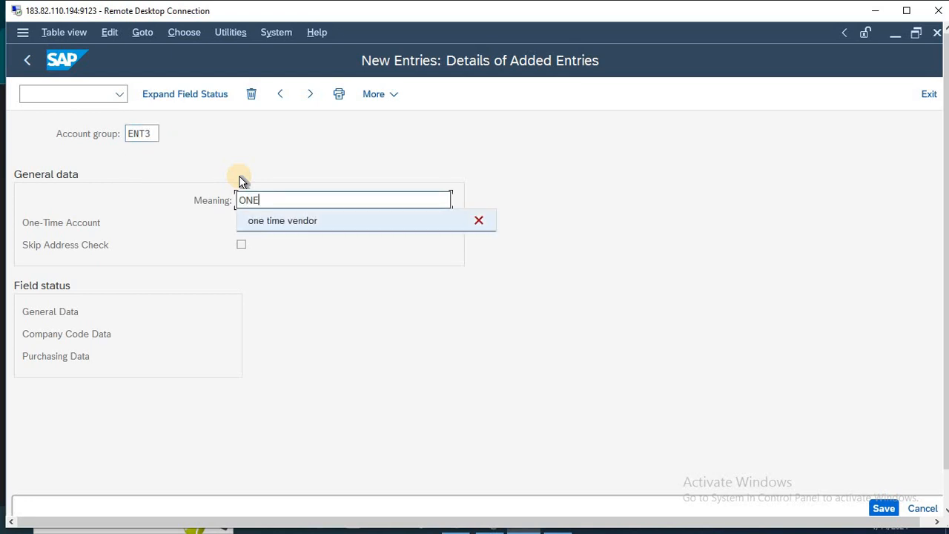
pyautogui.press('Down')
pyautogui.press('Return')
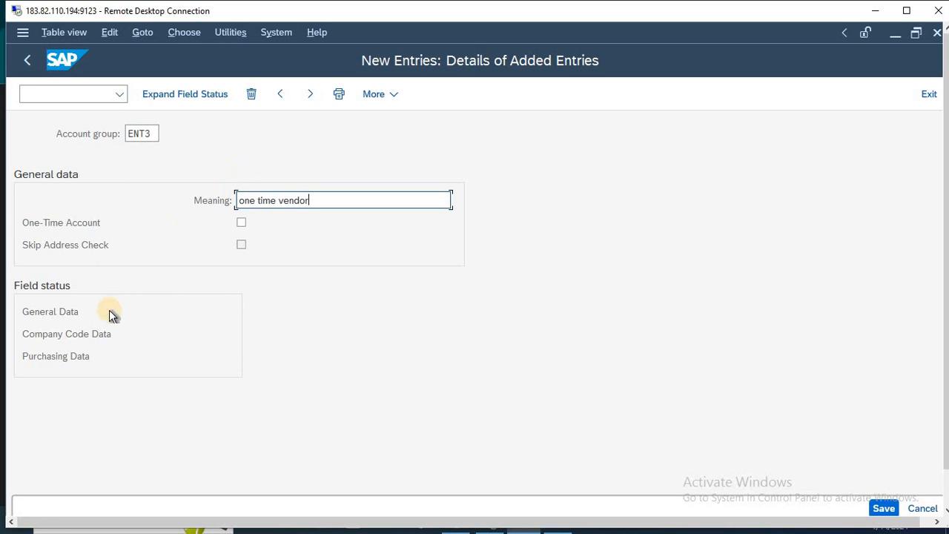
# Step: Look at ENT3's company code field status for account management, including Reconciliation account, and return to the account group details
pyautogui.doubleClick(82, 333)
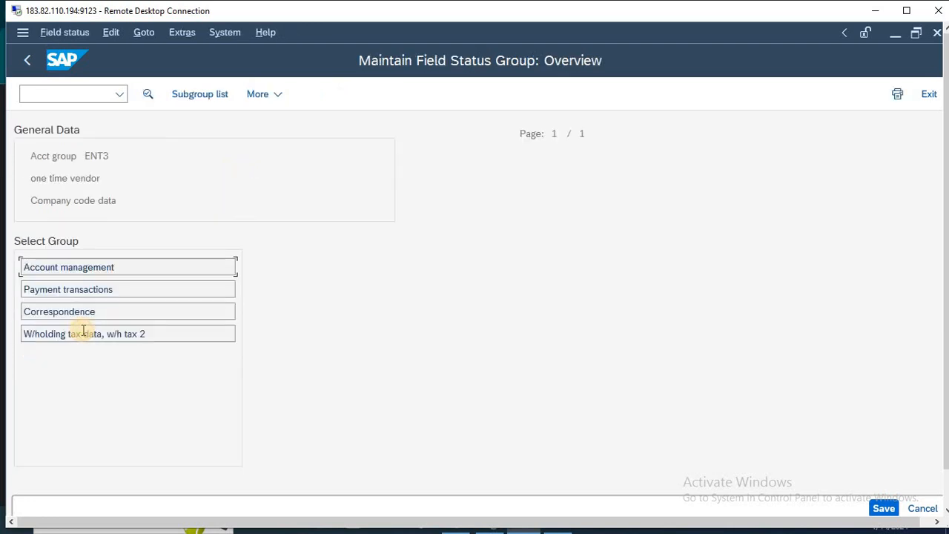
pyautogui.doubleClick(95, 267)
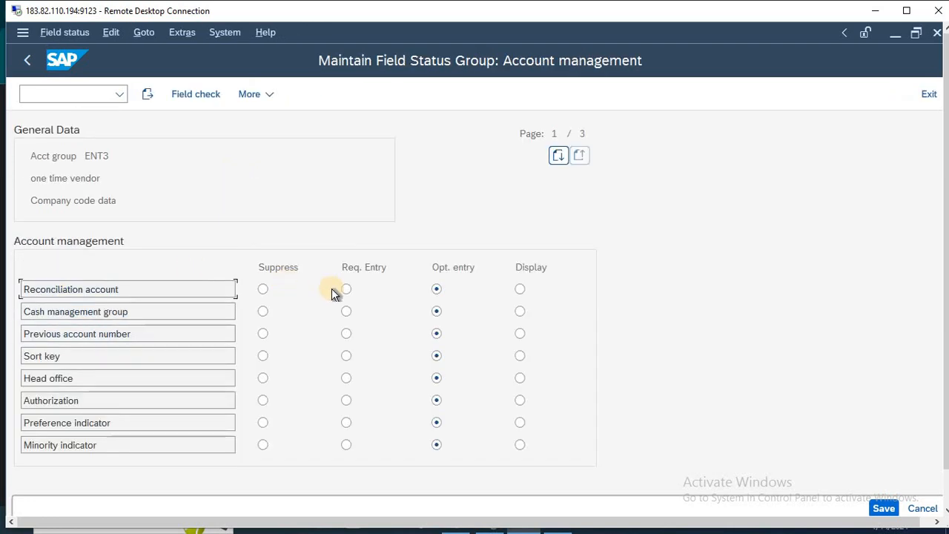
pyautogui.press('F3')
pyautogui.press('F3')
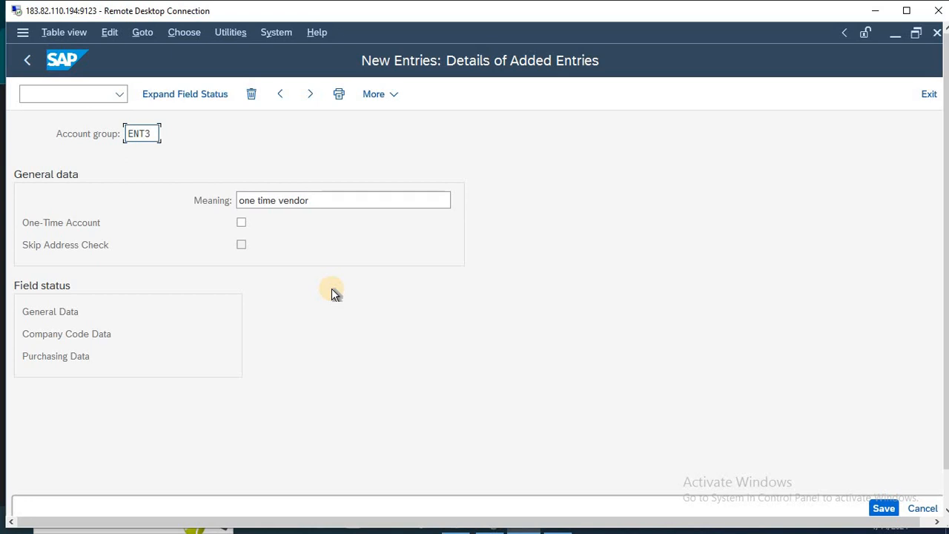
# Step: Enable One-Time Account and Skip Address Check for ENT3, save the account group, and return to the IMG structure
pyautogui.click(242, 223)
pyautogui.click(878, 510)
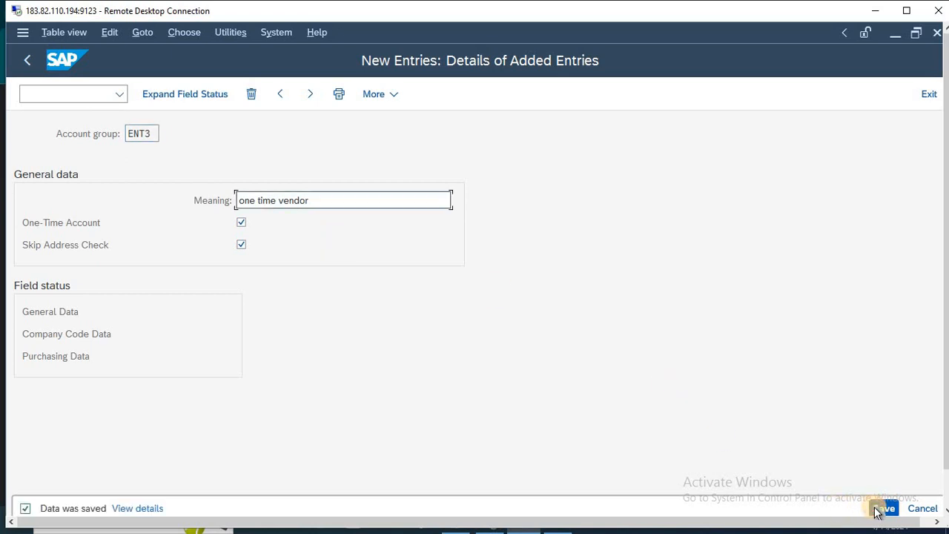
pyautogui.press('F3')
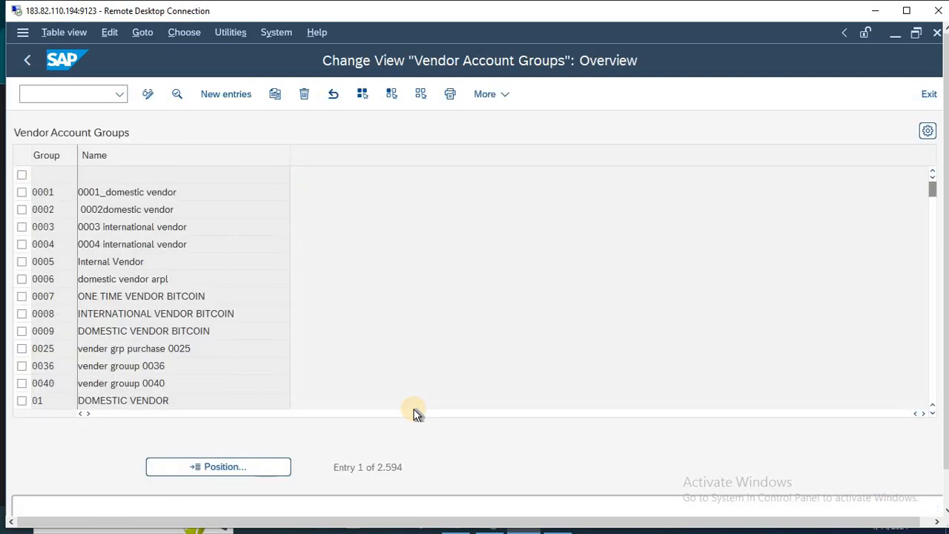
pyautogui.press('F3')
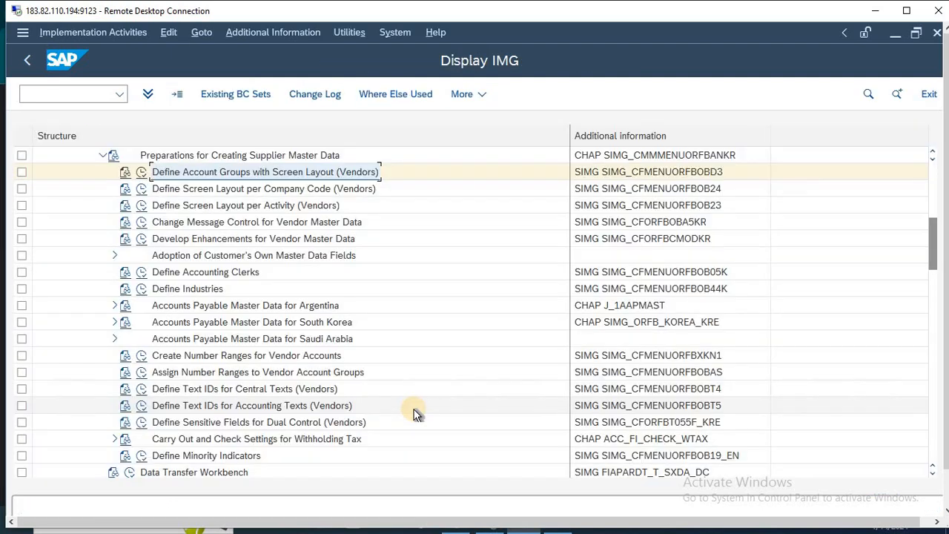
# Step: Complete item 2 in the Notepad note with "Create Number Ranges for Vendor Accounts", add a blank line after it, and return to SAP
pyautogui.click(229, 356)
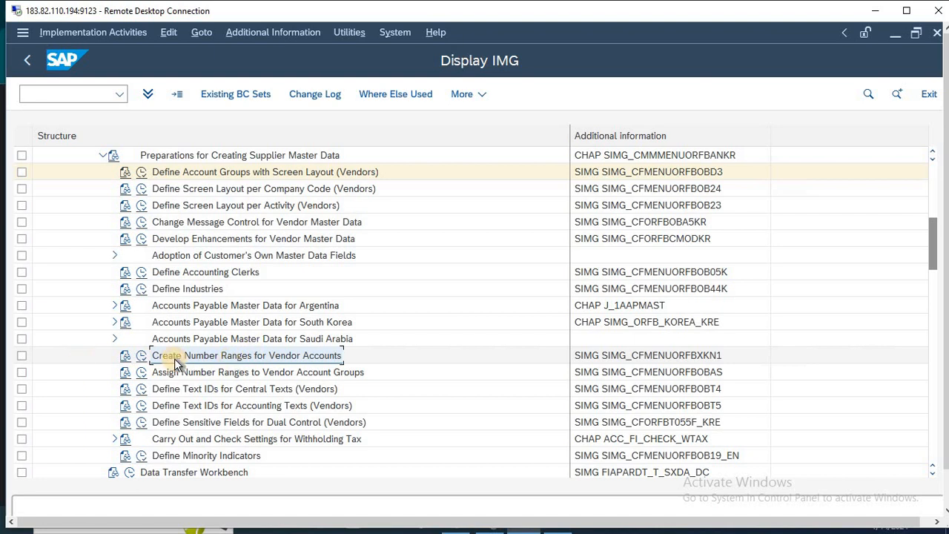
pyautogui.hotkey('alt', 'Tab')
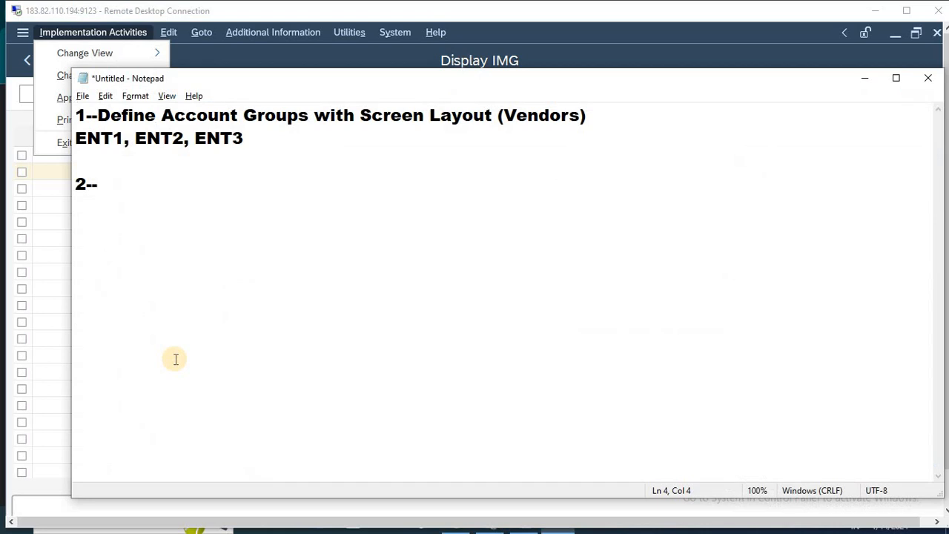
pyautogui.write('Create Number Ranges for Vendor Accounts')
pyautogui.press('Return')
pyautogui.press('Return')
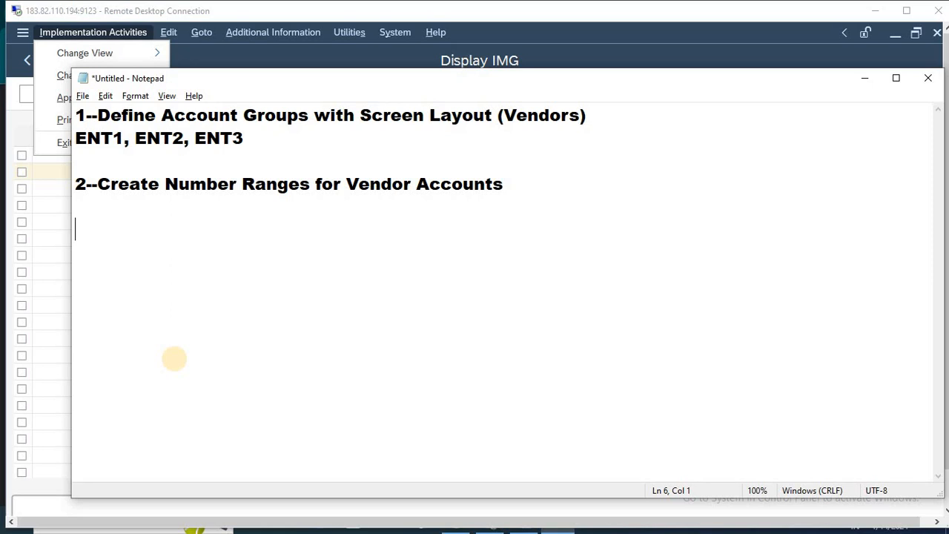
pyautogui.hotkey('alt', 'Tab')
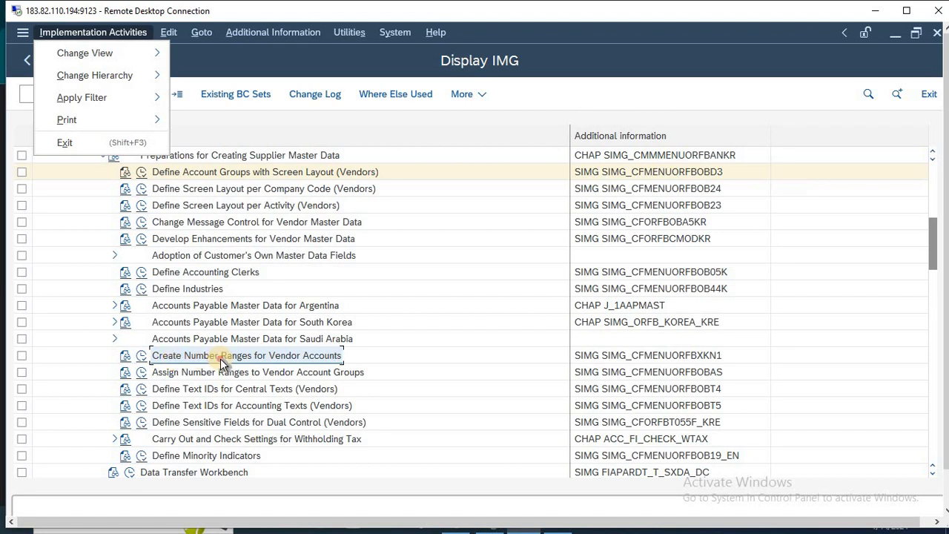
# Step: Run the Create Number Ranges for Vendor Accounts activity and open the KREDITOR intervals for editing
pyautogui.click(220, 358)
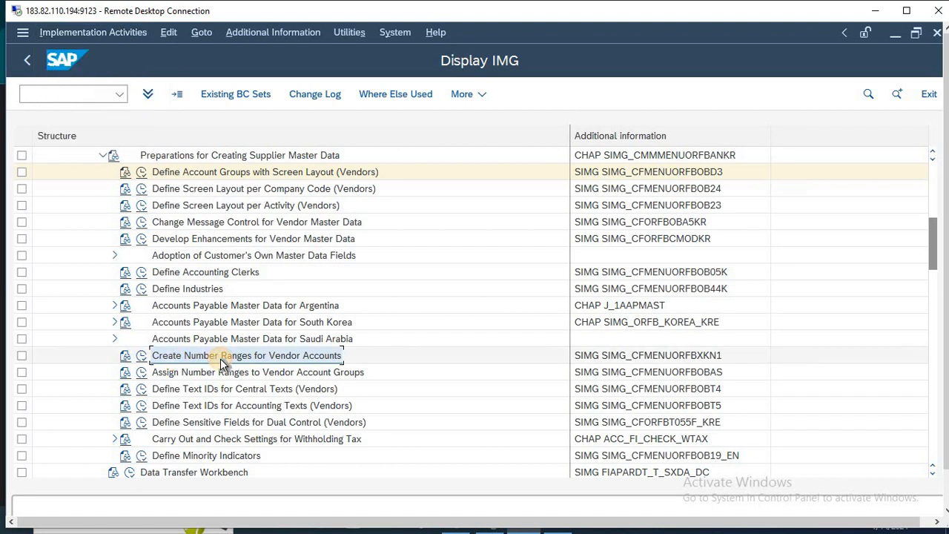
pyautogui.click(141, 359)
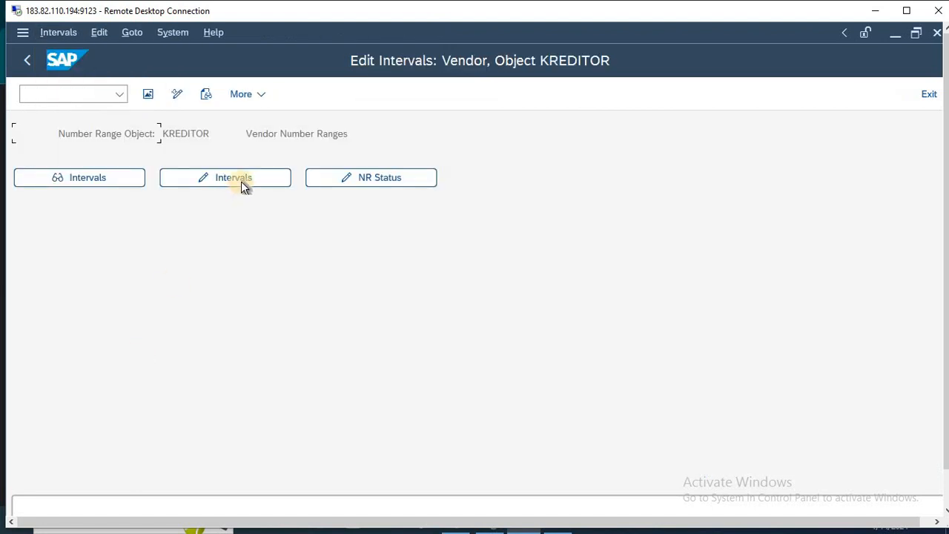
pyautogui.click(241, 181)
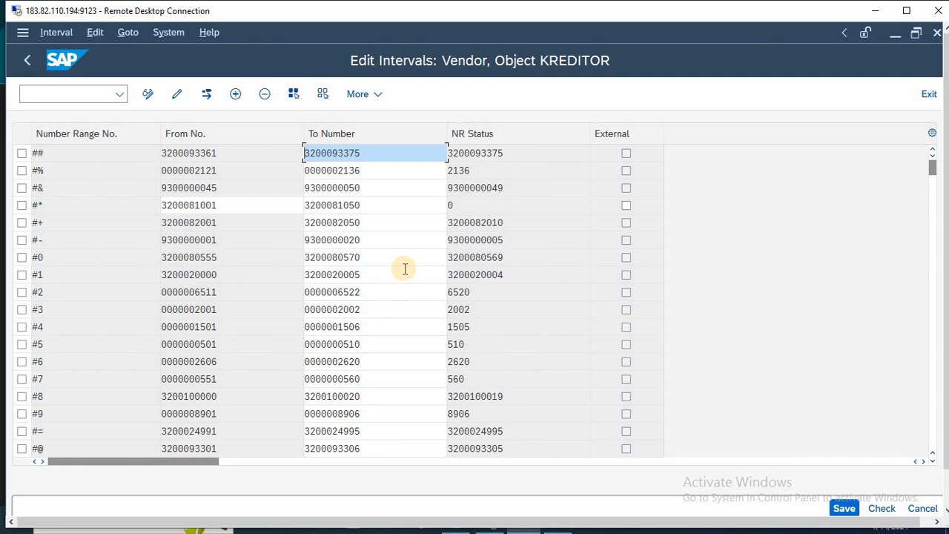
# Step: Examine the From number, To number and NR status of the #% vendor number range interval
pyautogui.click(22, 171)
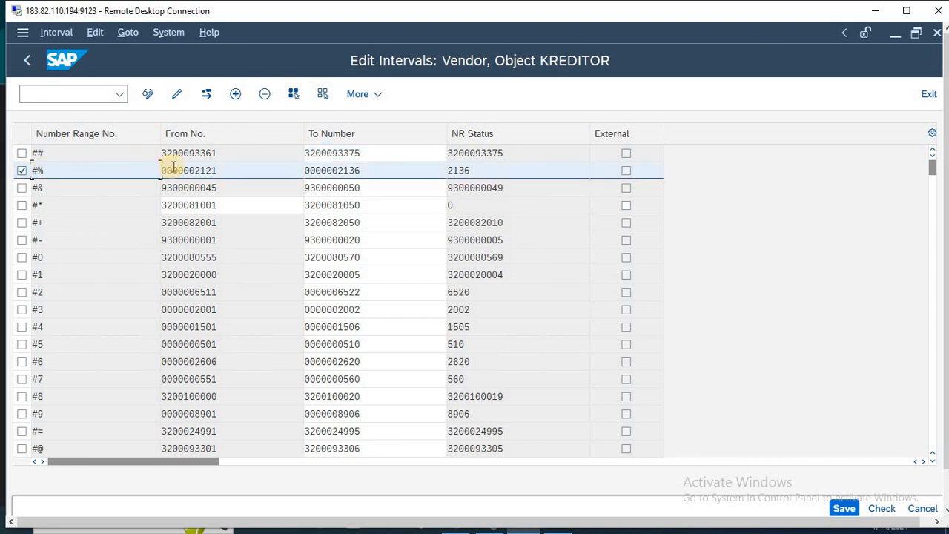
pyautogui.moveTo(194, 171); pyautogui.dragTo(223, 172)
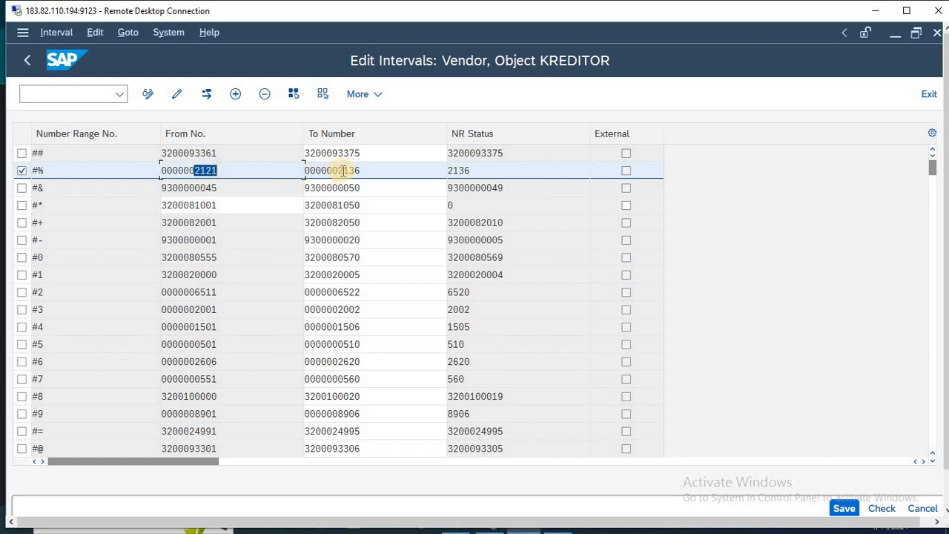
pyautogui.moveTo(337, 171); pyautogui.dragTo(365, 171)
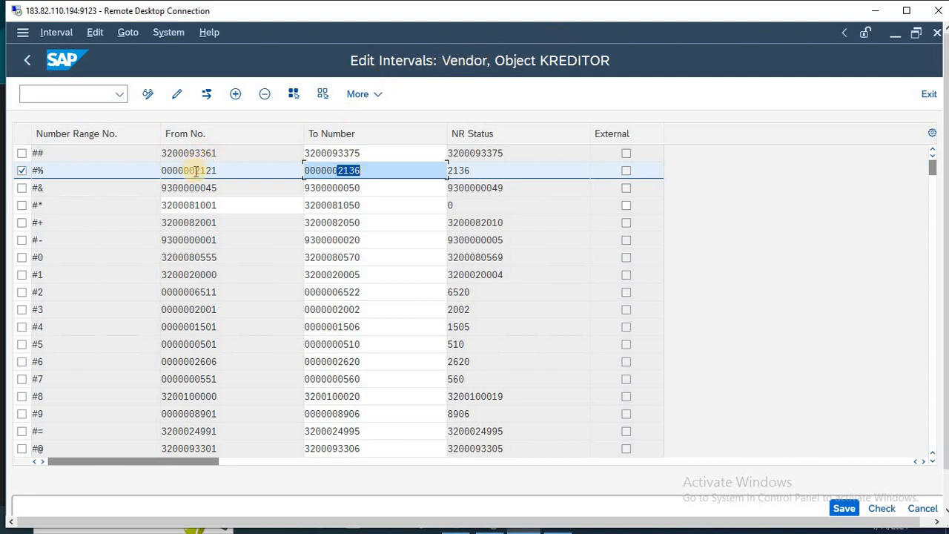
pyautogui.moveTo(195, 170); pyautogui.dragTo(227, 172)
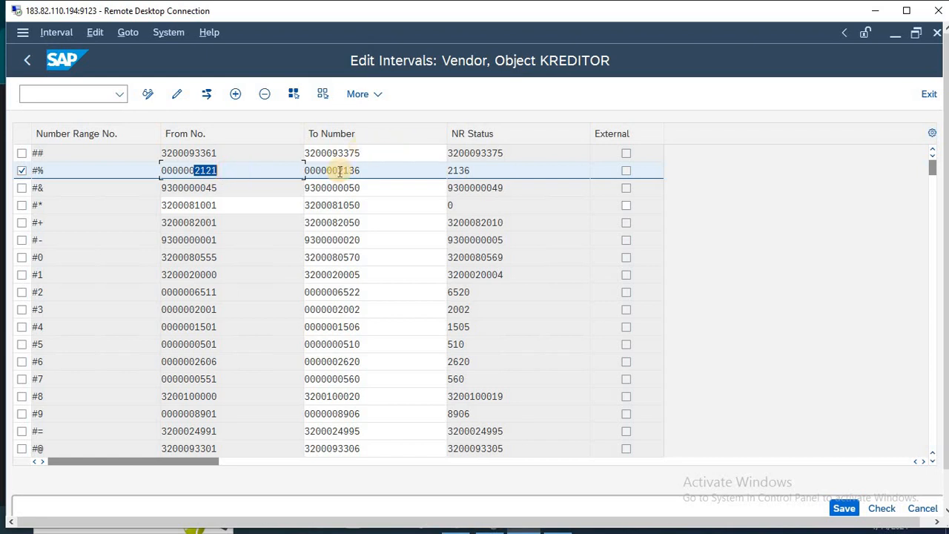
pyautogui.moveTo(339, 172); pyautogui.dragTo(490, 172)
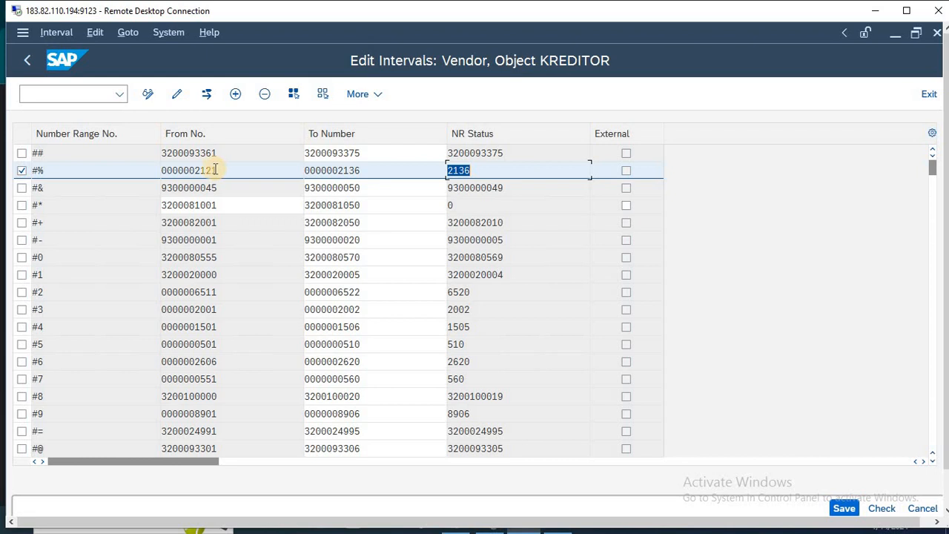
pyautogui.click(21, 171)
pyautogui.click(21, 171)
pyautogui.click(21, 189)
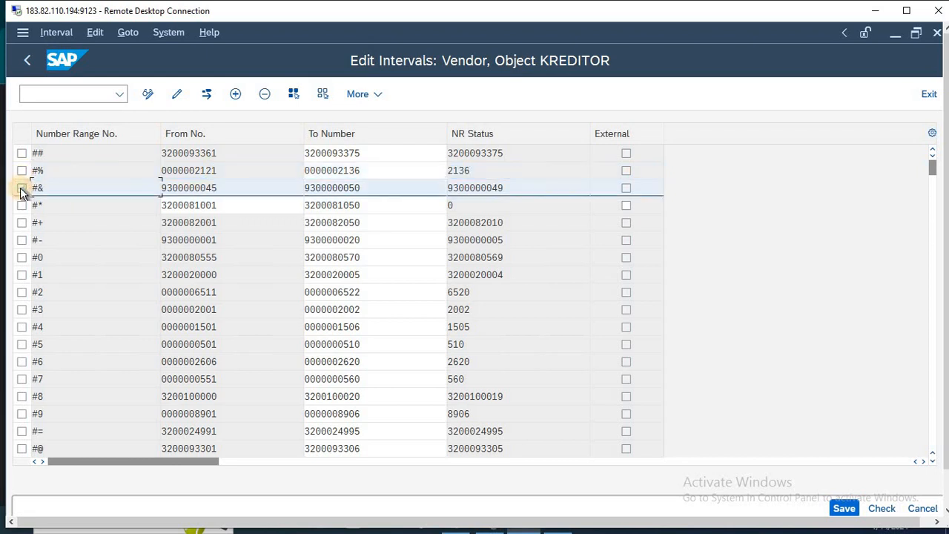
pyautogui.click(20, 188)
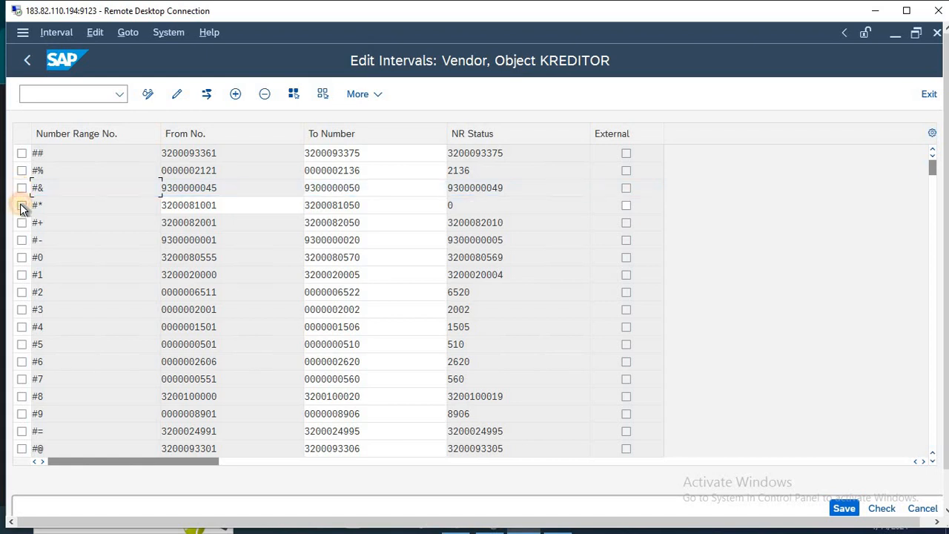
# Step: Examine the From and To numbers, NR status and External setting of the #* vendor number range interval
pyautogui.click(21, 205)
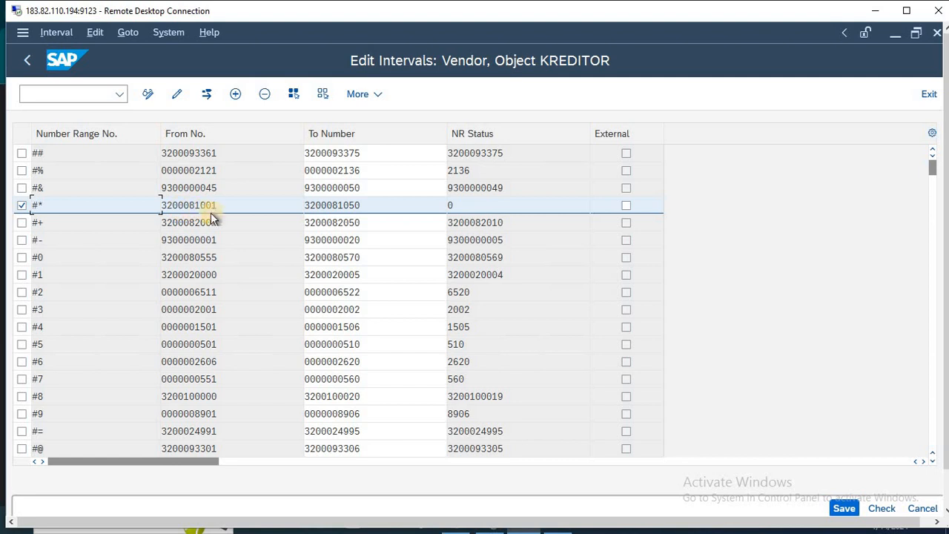
pyautogui.moveTo(194, 206); pyautogui.dragTo(223, 207)
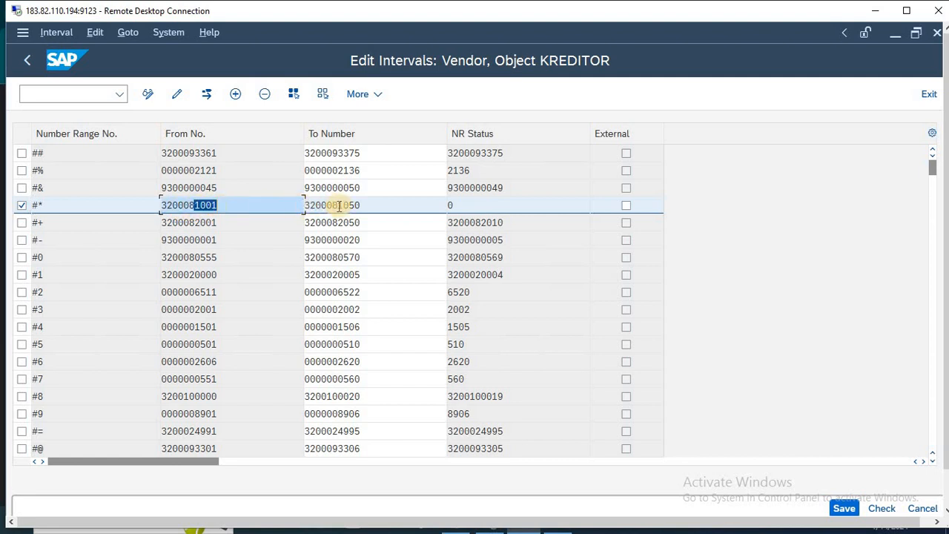
pyautogui.moveTo(338, 205); pyautogui.dragTo(381, 209)
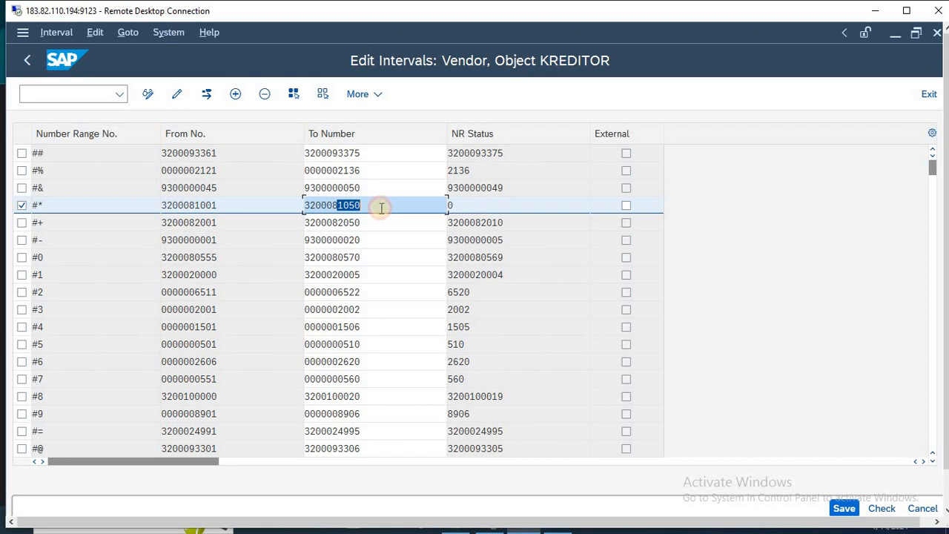
pyautogui.click(481, 206)
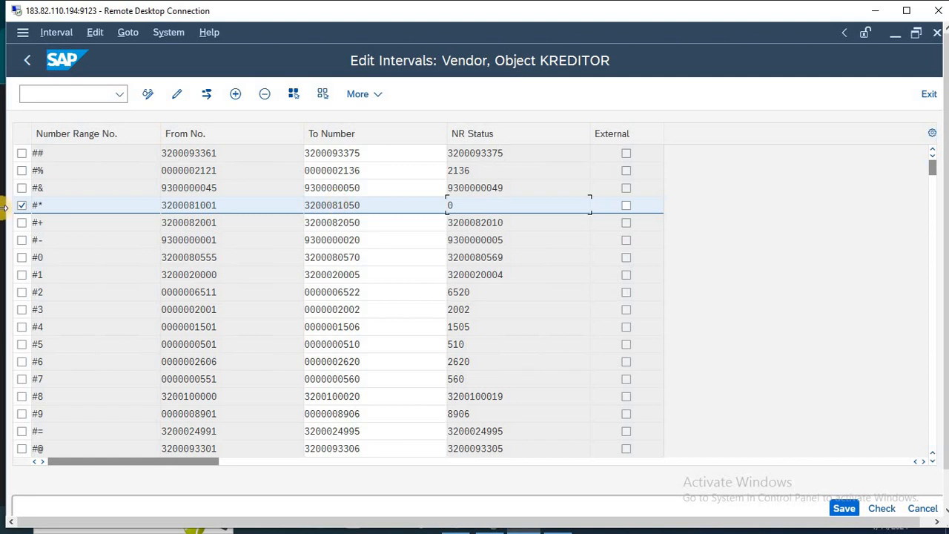
pyautogui.click(21, 207)
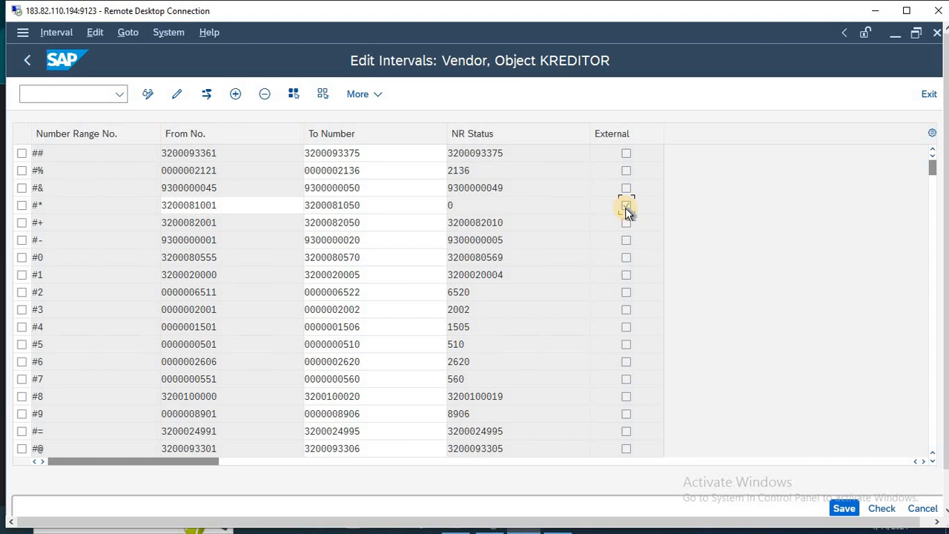
# Step: Switch to Google Meet, admit the waiting participant to the call, and return to the SAP interval list
pyautogui.hotkey('alt', 'Tab')
pyautogui.hotkey('alt', 'Tab')
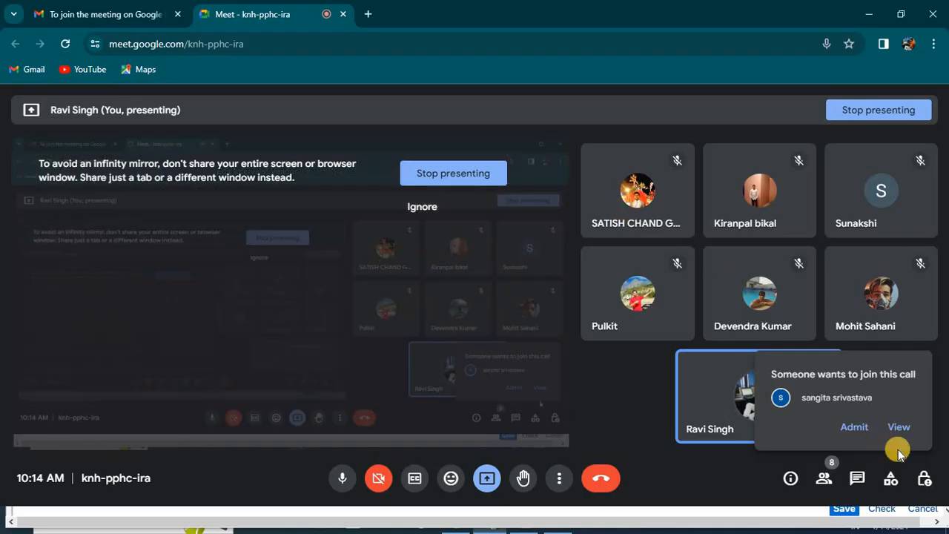
pyautogui.click(853, 427)
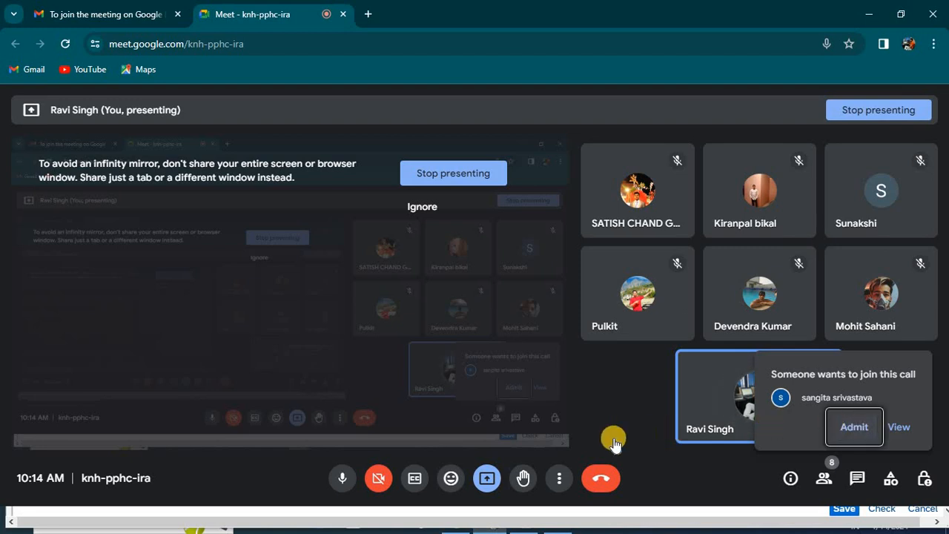
pyautogui.hotkey('alt', 'Tab')
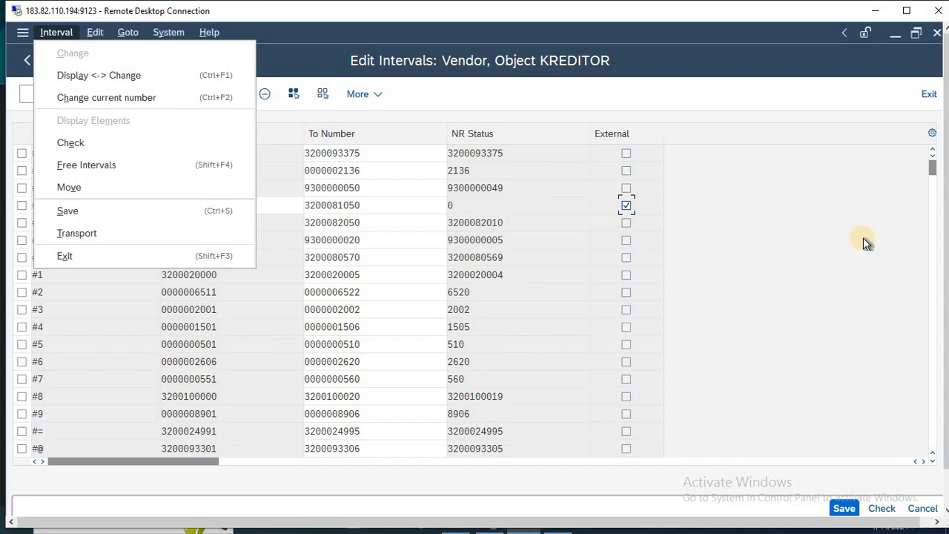
pyautogui.click(823, 259)
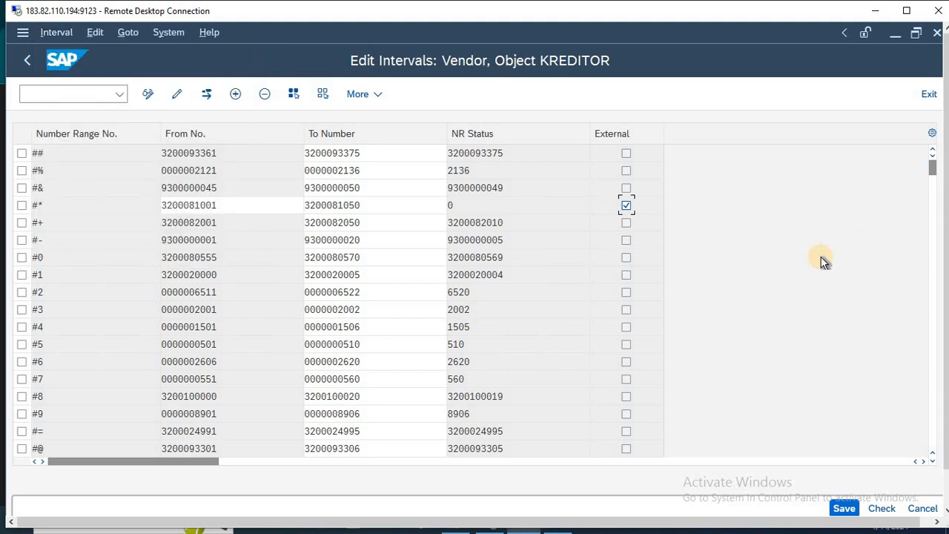
# Step: Clear the External option of interval #* and add a new interval FT ranging from 1 to 1000000
pyautogui.click(629, 206)
pyautogui.click(236, 97)
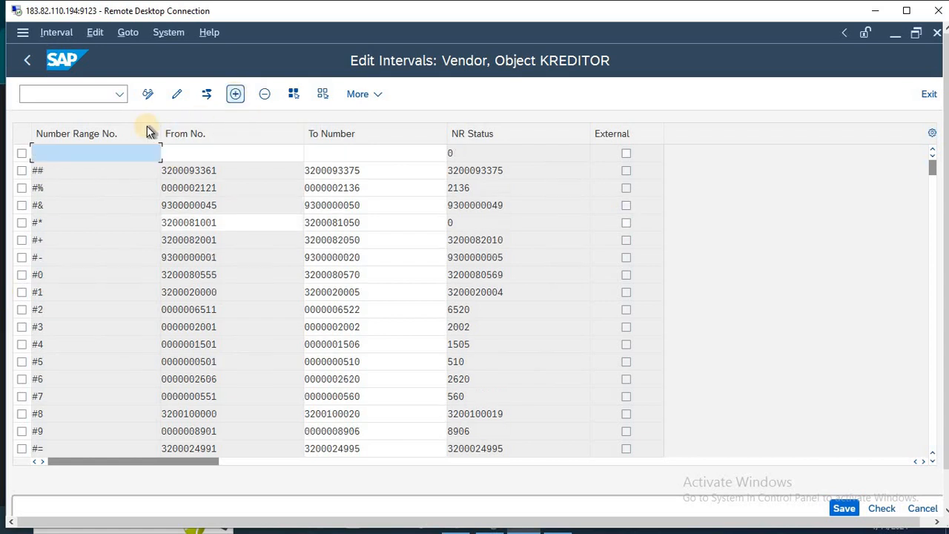
pyautogui.write('FT')
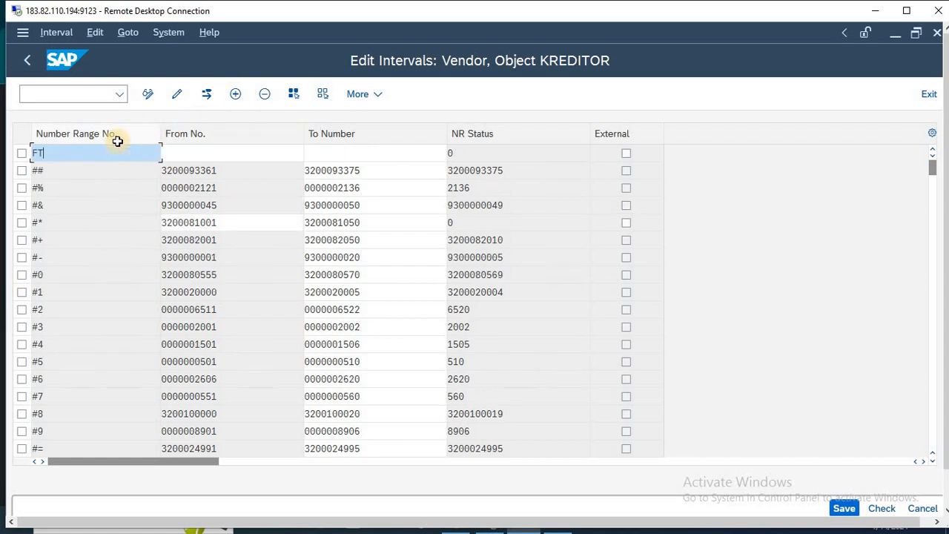
pyautogui.press('Tab')
pyautogui.write('1')
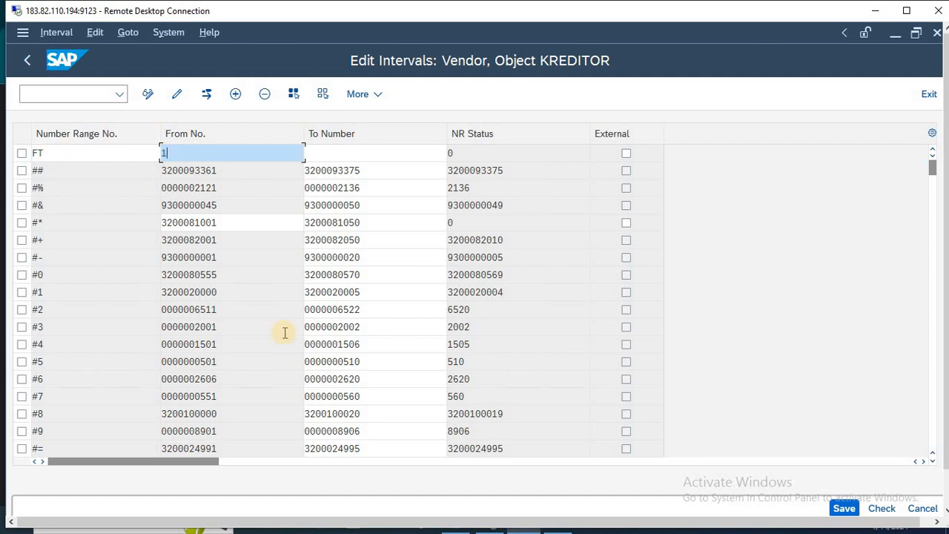
pyautogui.press('Tab')
pyautogui.write('1000000')
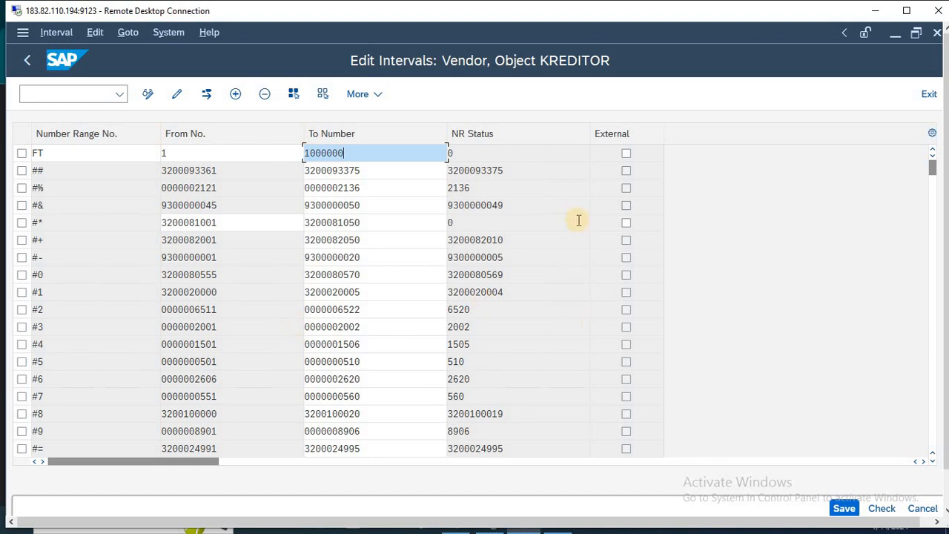
pyautogui.click(516, 152)
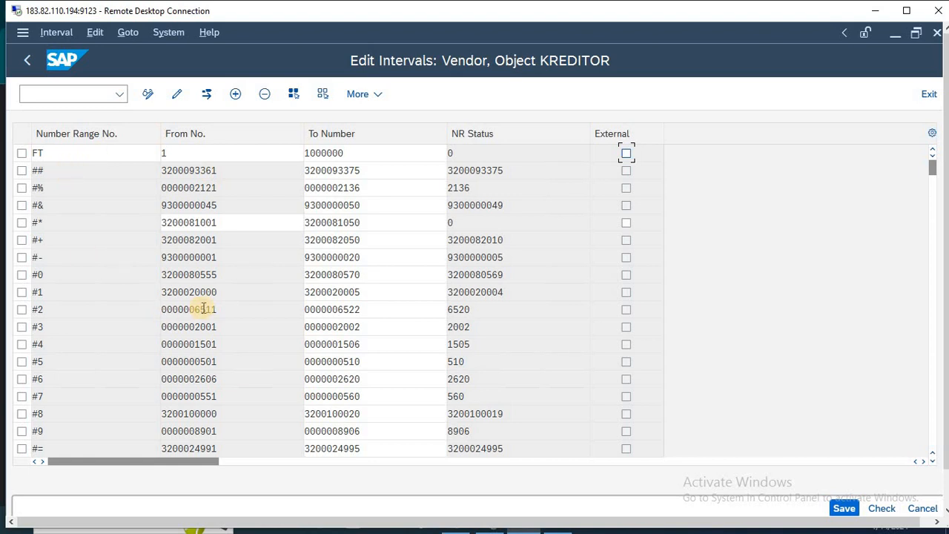
# Step: Exit interval editing without saving interval FT, reopen the vendor intervals for editing and locate interval #*
pyautogui.press('F3')
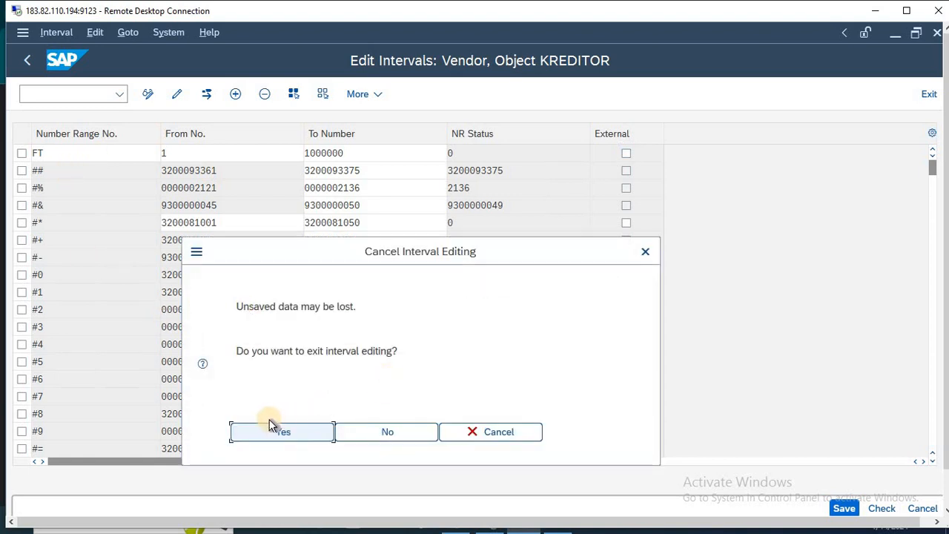
pyautogui.click(261, 432)
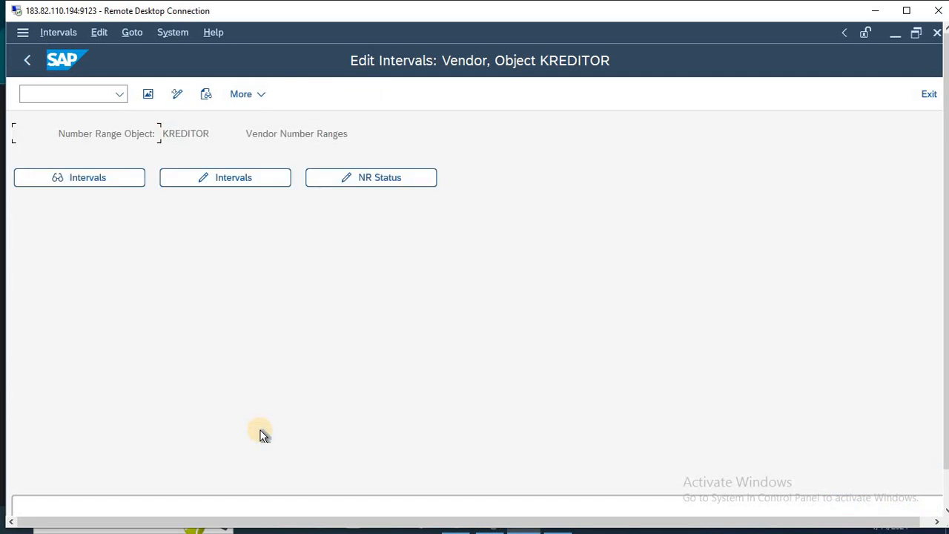
pyautogui.click(246, 181)
pyautogui.click(342, 274)
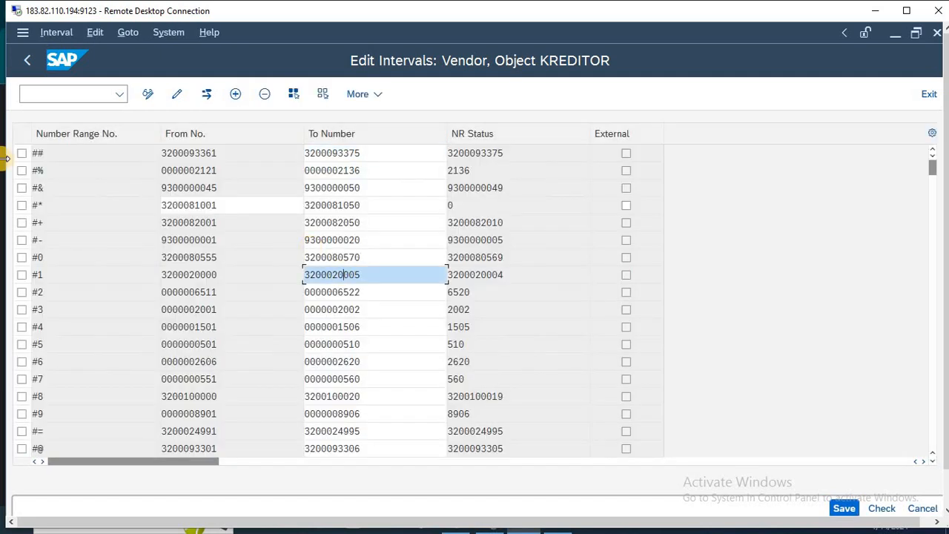
pyautogui.click(13, 206)
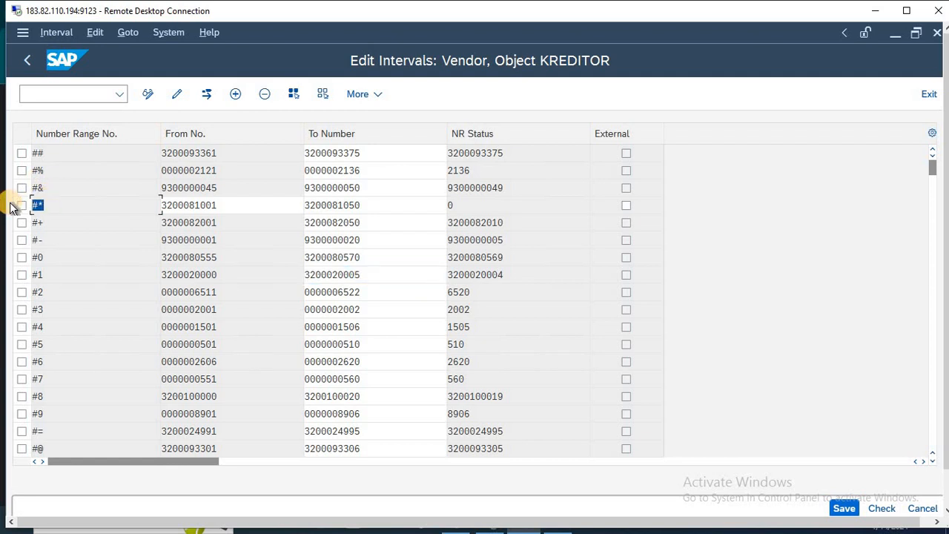
pyautogui.click(10, 206)
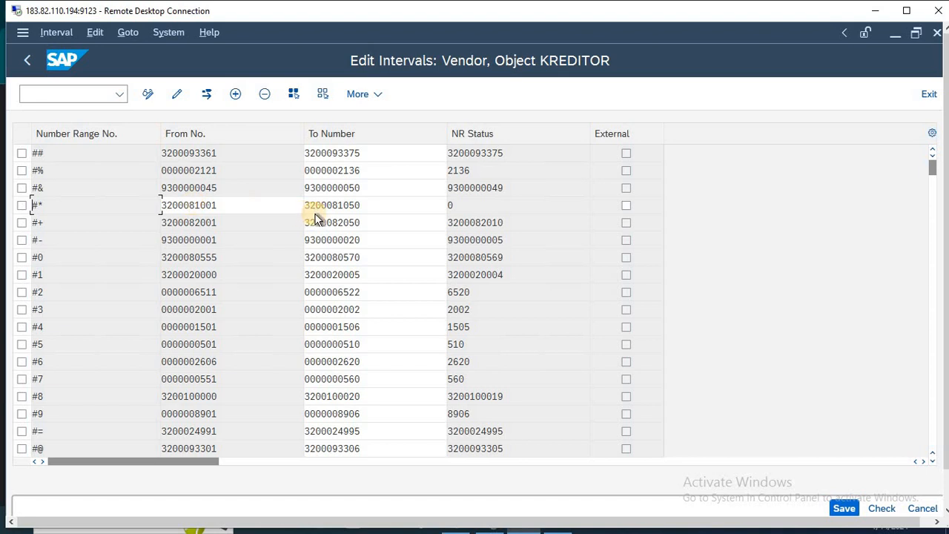
# Step: Switch to Notepad, note #* under the second activity and start a third entry with "3--"
pyautogui.hotkey('alt', 'Tab')
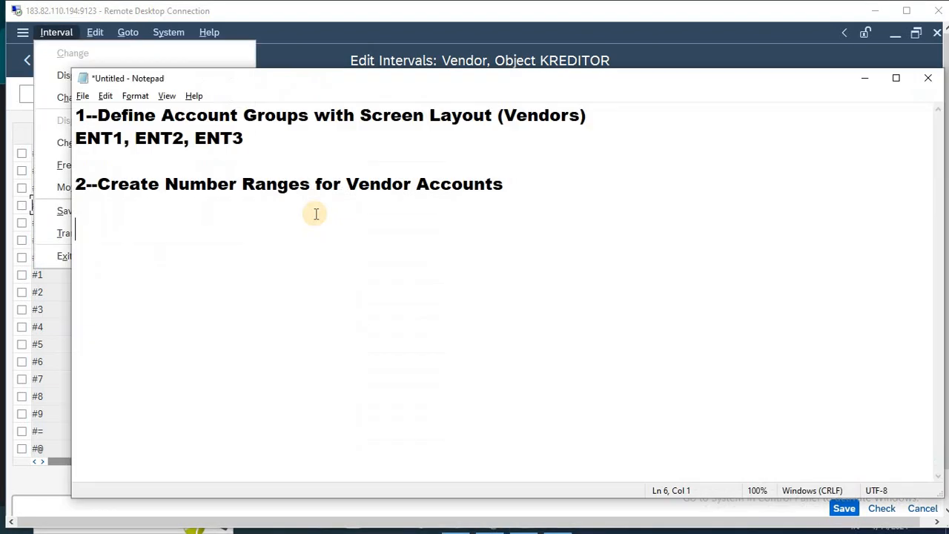
pyautogui.press('BackSpace')
pyautogui.write('#*')
pyautogui.press('Return')
pyautogui.press('Return')
pyautogui.write('3---')
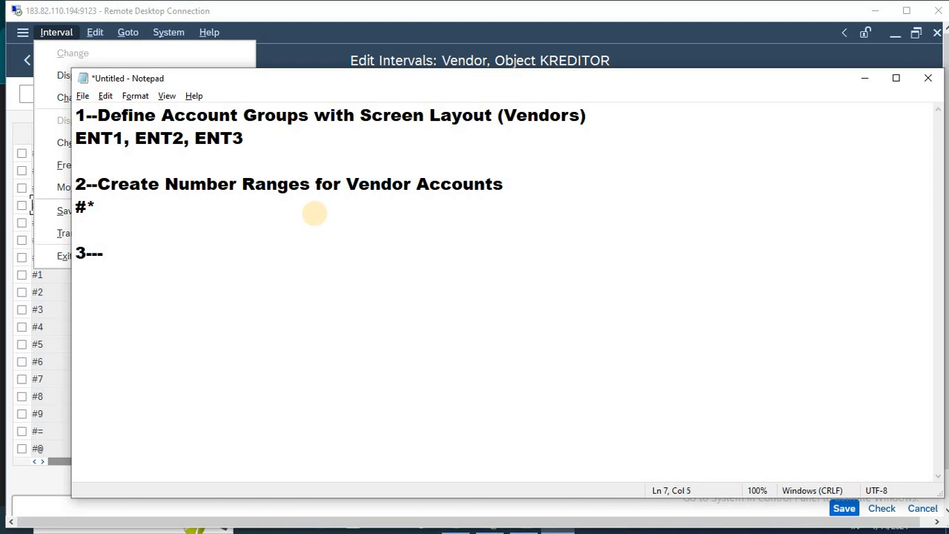
pyautogui.press('BackSpace')
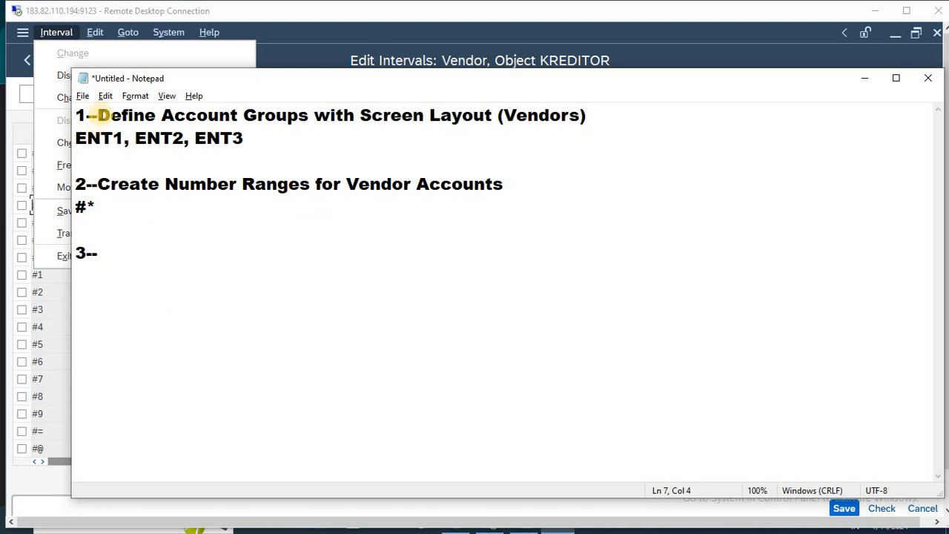
# Step: Review the noted account group and number range activities, comparing entries 1 and 2
pyautogui.moveTo(99, 115); pyautogui.dragTo(245, 138)
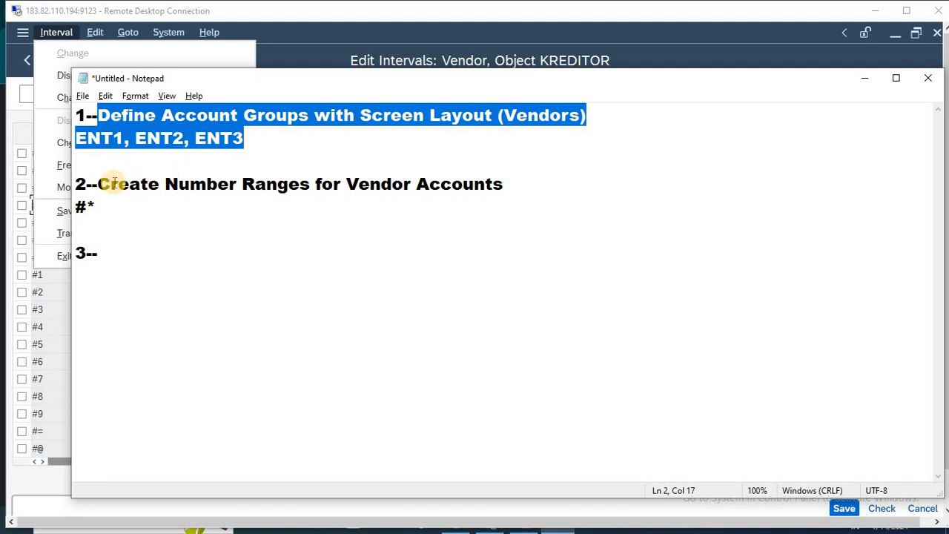
pyautogui.moveTo(100, 186); pyautogui.dragTo(125, 213)
pyautogui.click(126, 213)
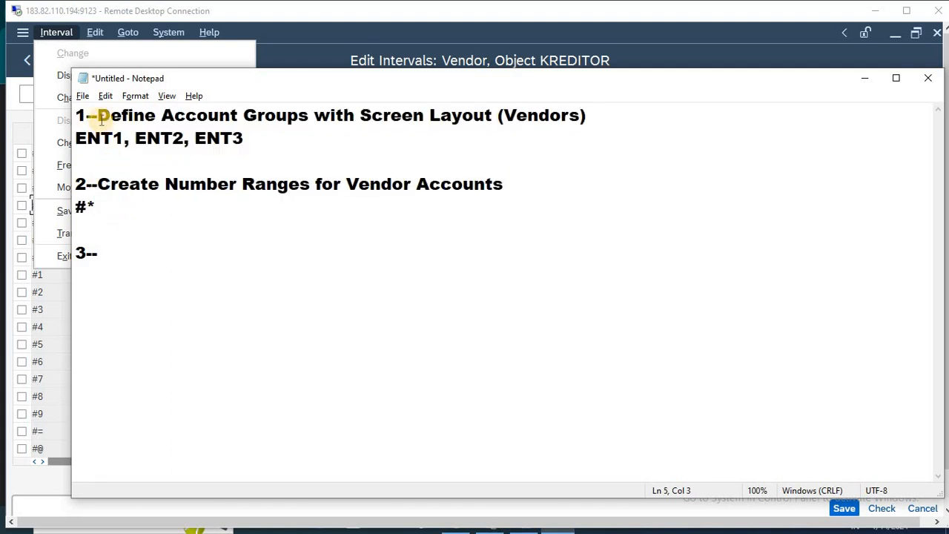
pyautogui.click(99, 115)
pyautogui.moveTo(99, 115); pyautogui.dragTo(242, 138)
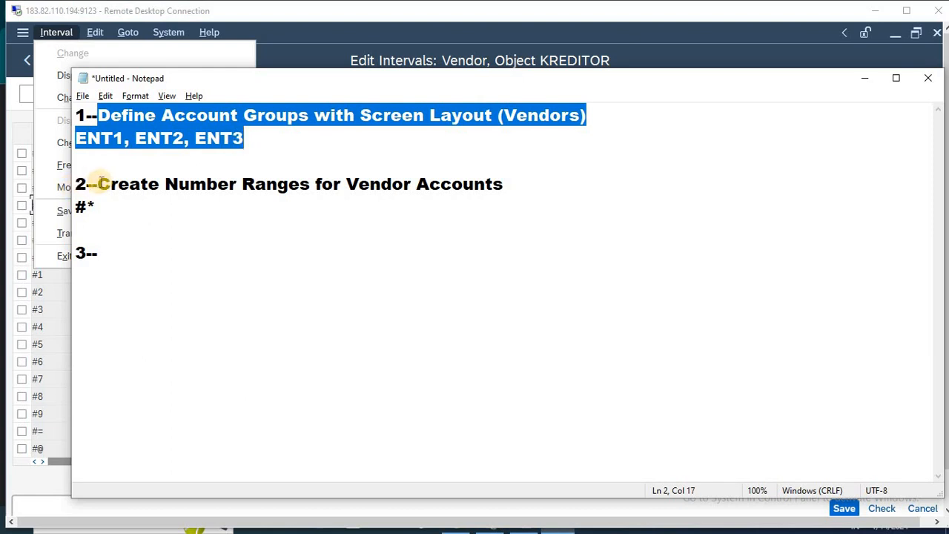
pyautogui.moveTo(100, 184); pyautogui.dragTo(100, 206)
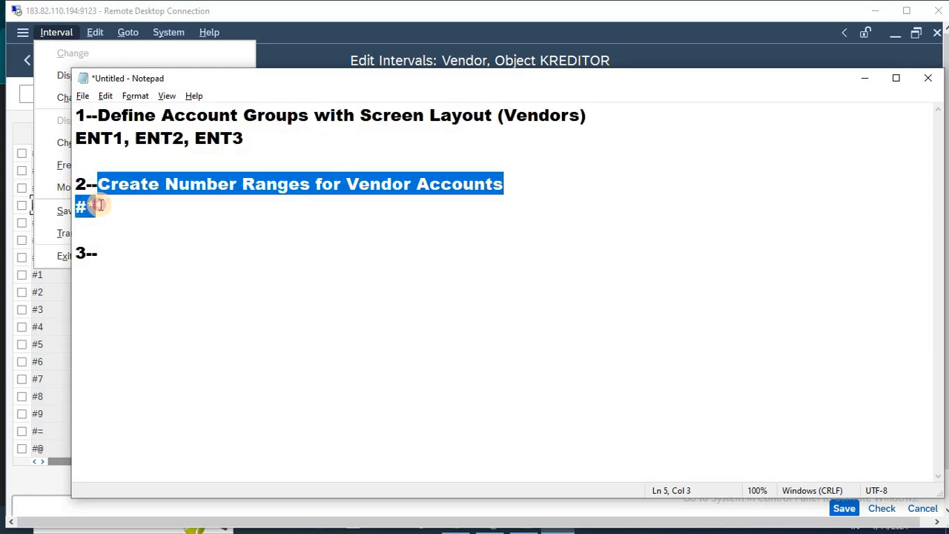
pyautogui.click(107, 254)
# Step: Switch back to SAP, exit interval editing and return to the Display IMG structure
pyautogui.hotkey('alt', 'Tab')
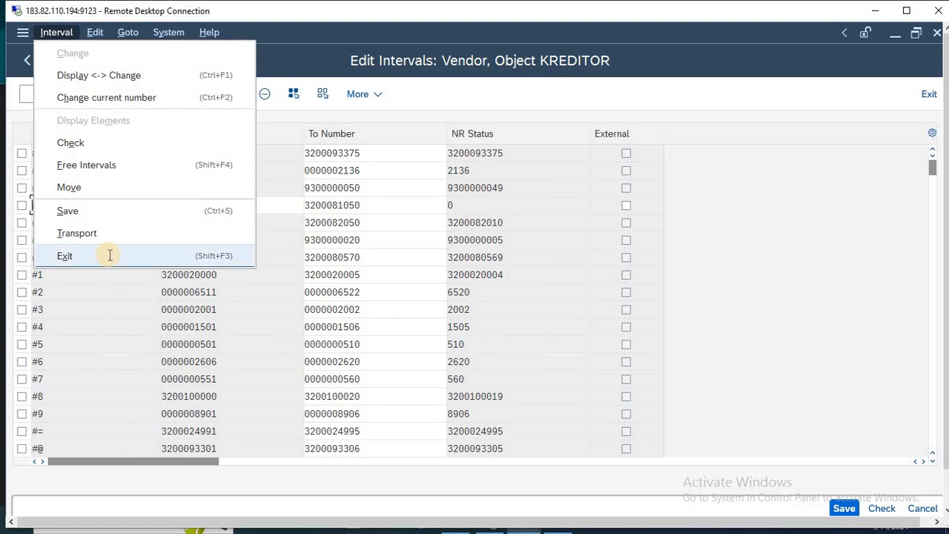
pyautogui.click(110, 255)
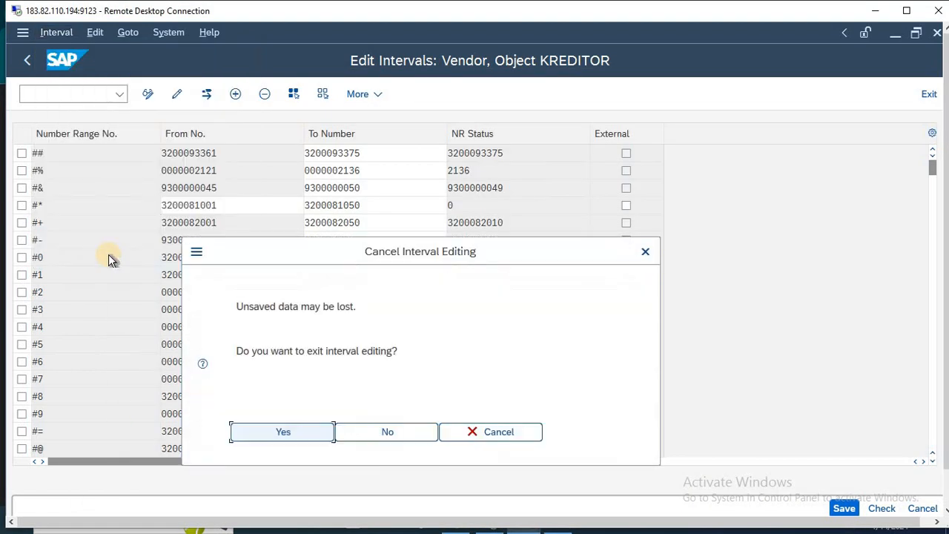
pyautogui.press('Return')
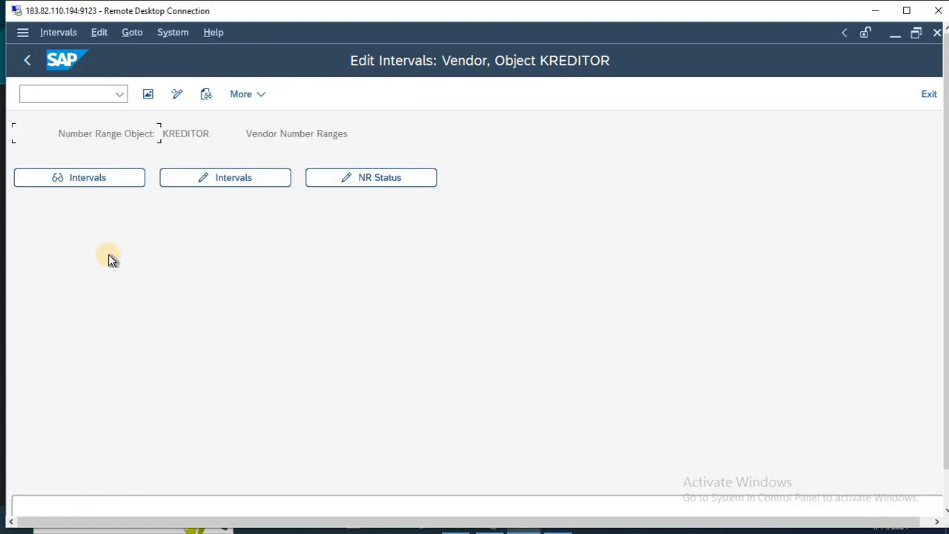
pyautogui.press('F3')
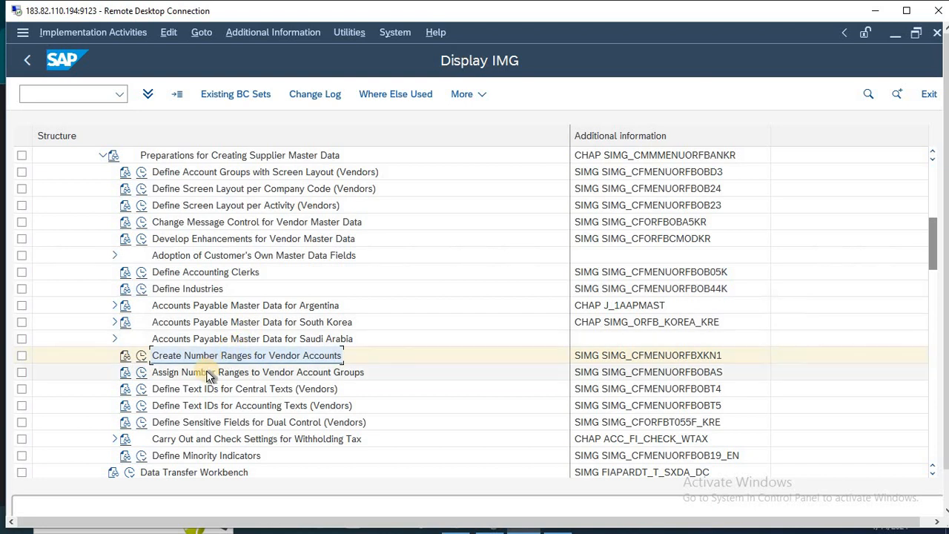
# Step: Record the IMG activity title "Assign Number Ranges to Vendor Account Groups" as entry 3 in Notepad, followed by a blank line
pyautogui.click(196, 377)
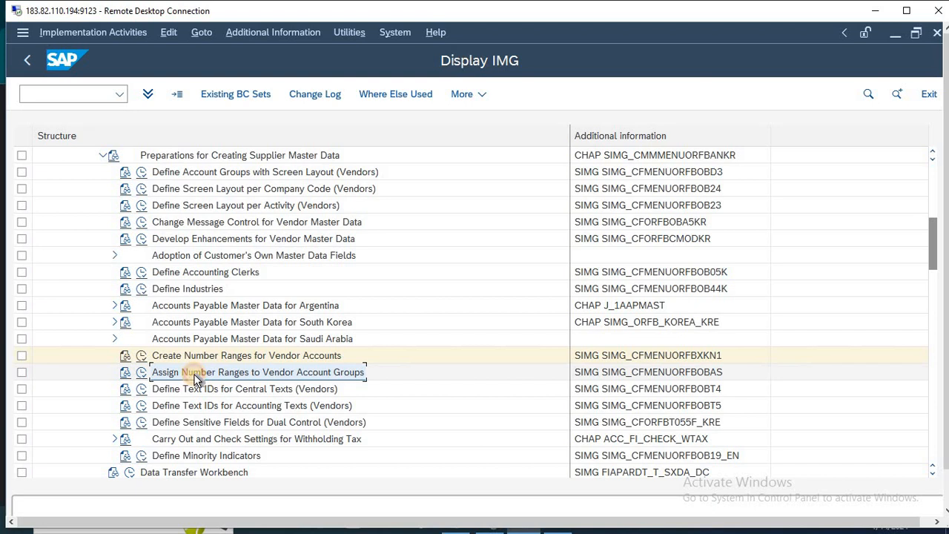
pyautogui.hotkey('alt', 'Tab')
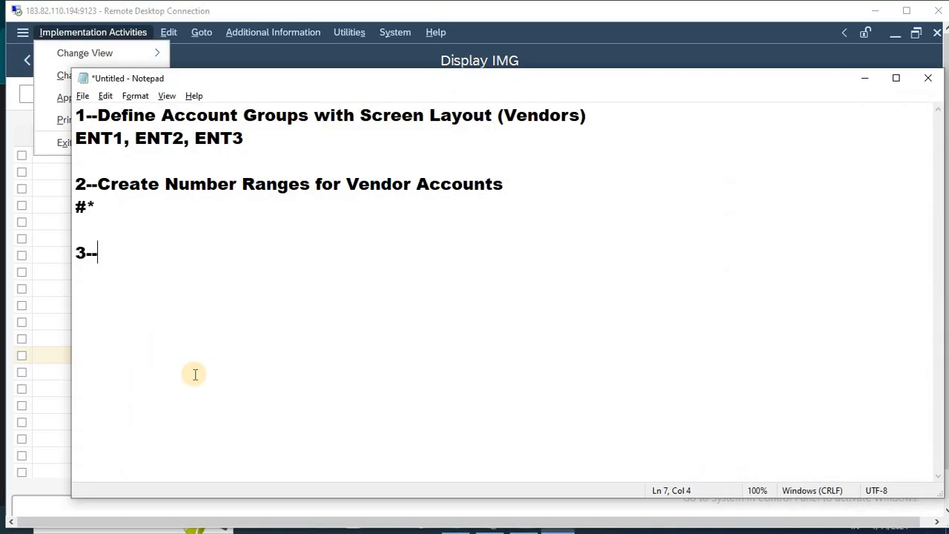
pyautogui.write('Assign Number Ranges to Vendor Account Groups')
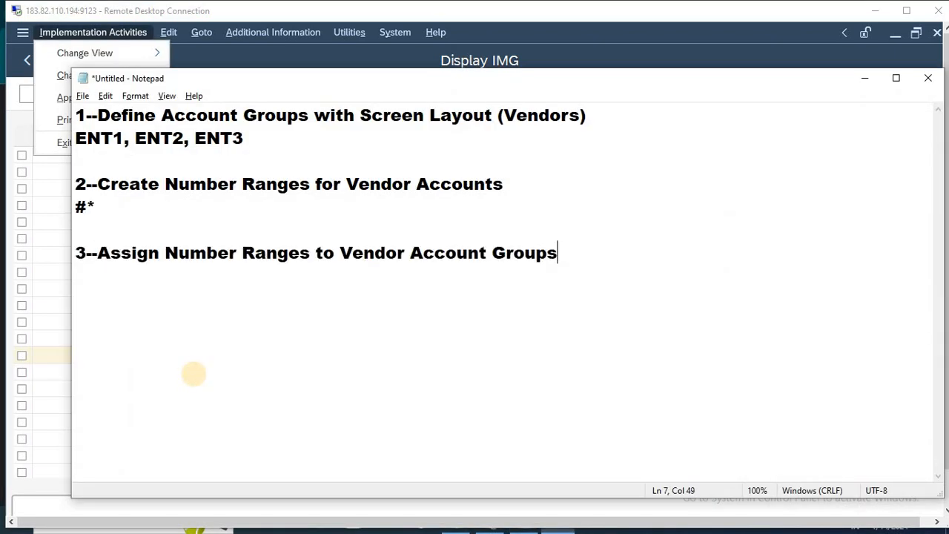
pyautogui.press('Return')
pyautogui.press('Return')
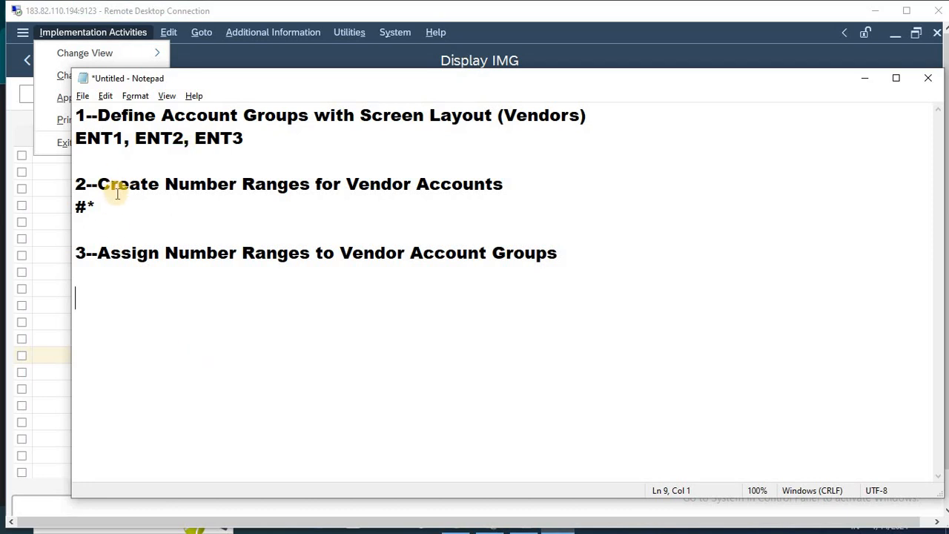
# Step: Switch back to SAP, open Assign Number Ranges to Vendor Account Groups and position the list at account group ENT1
pyautogui.hotkey('alt', 'Tab')
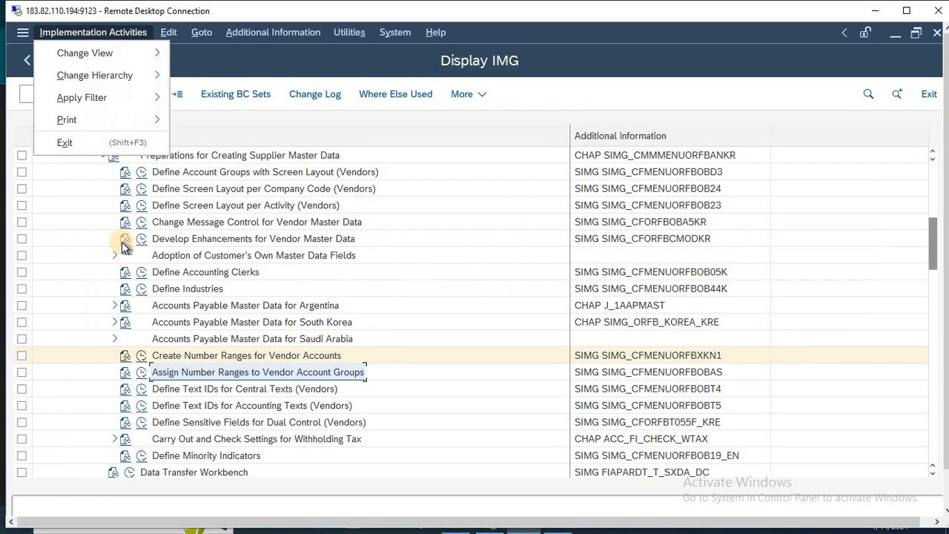
pyautogui.click(151, 378)
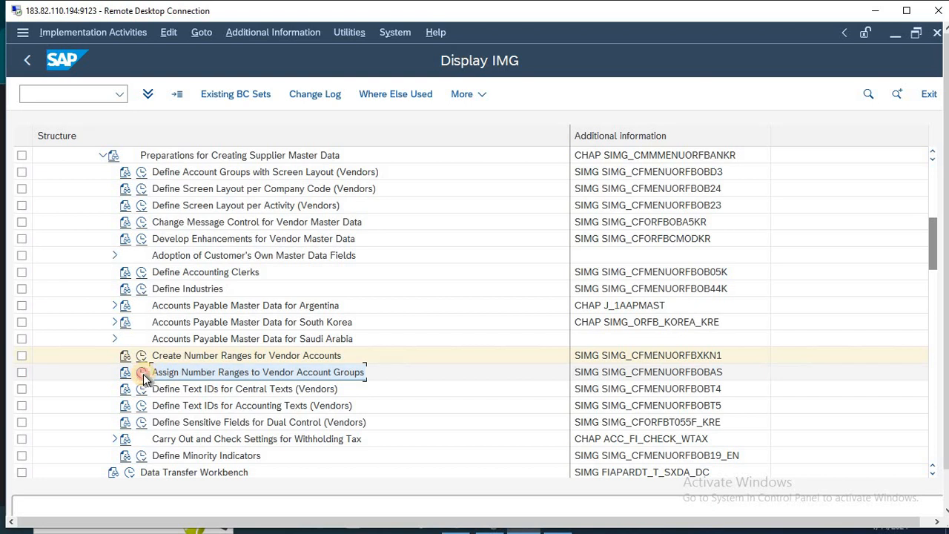
pyautogui.click(143, 374)
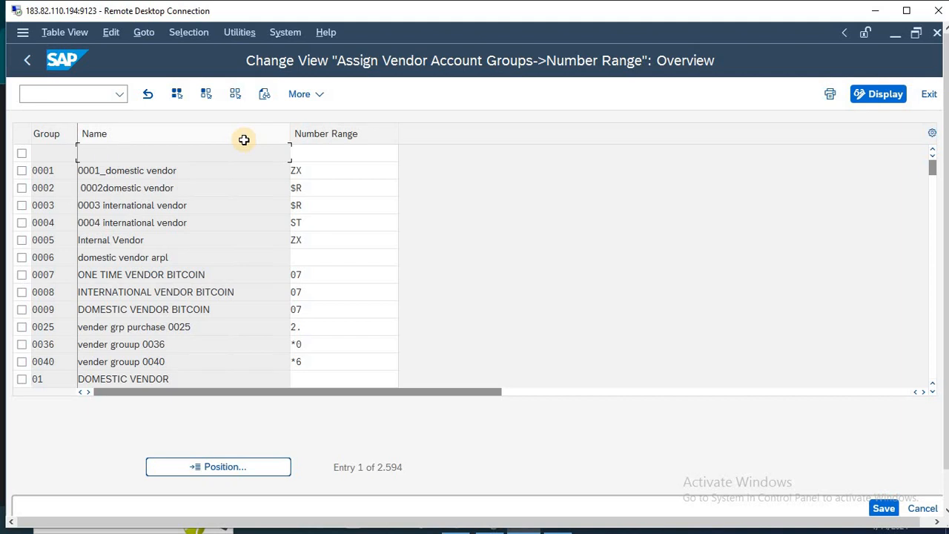
pyautogui.click(222, 468)
pyautogui.write('E')
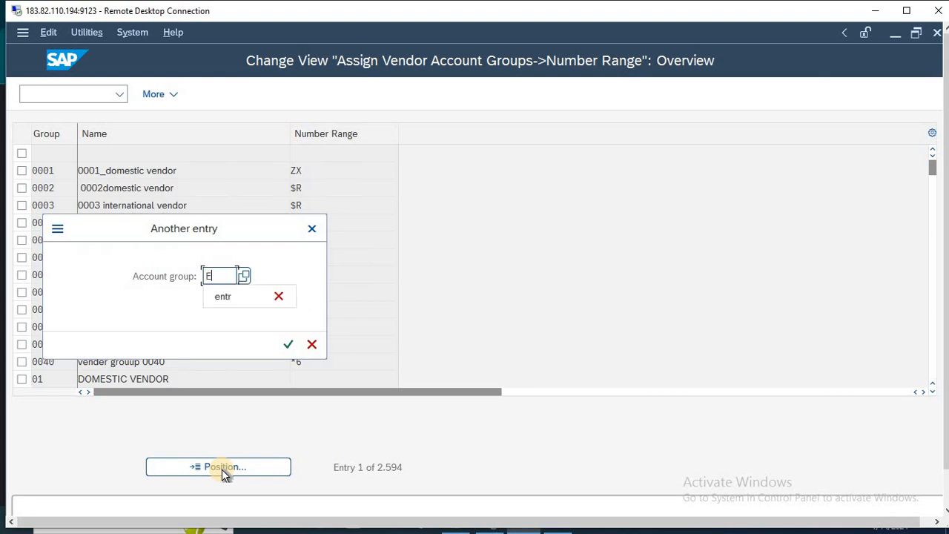
pyautogui.write('NT1')
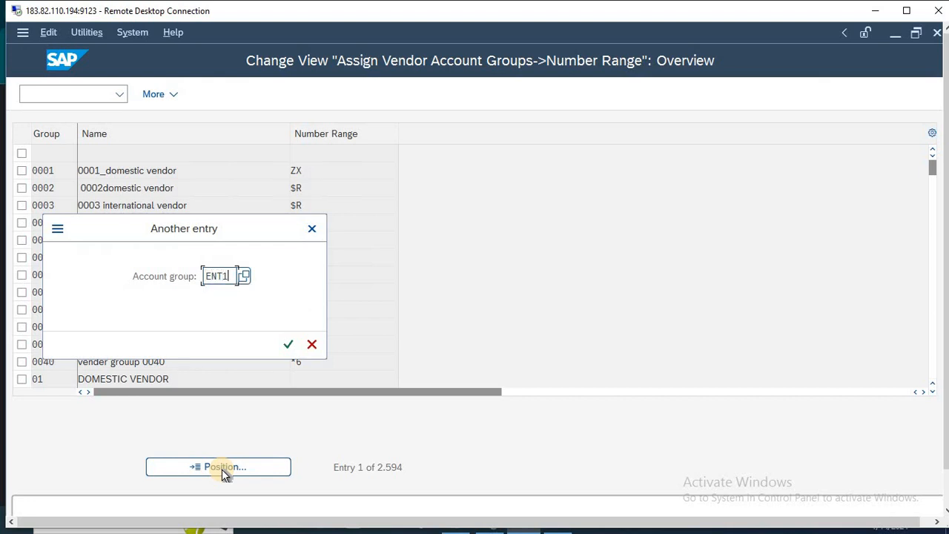
pyautogui.press('Return')
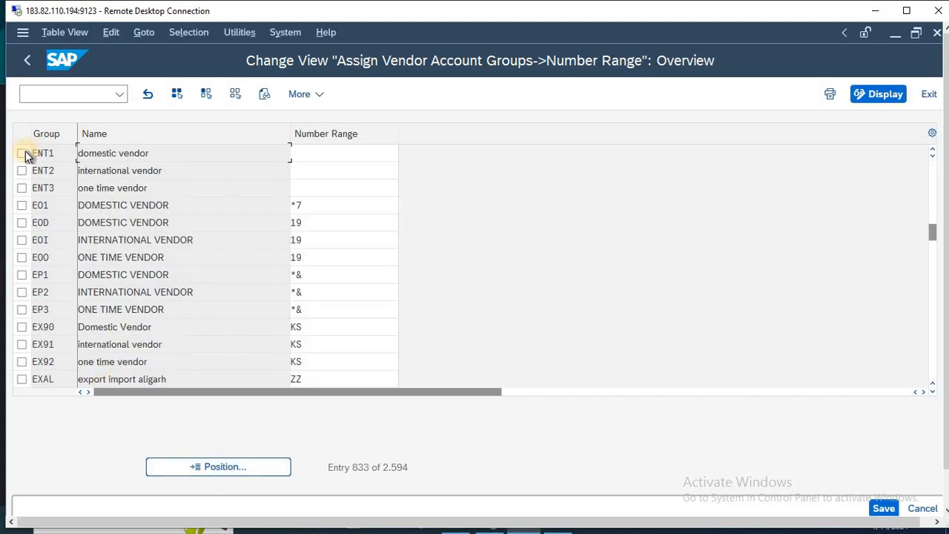
pyautogui.click(21, 154)
pyautogui.click(22, 171)
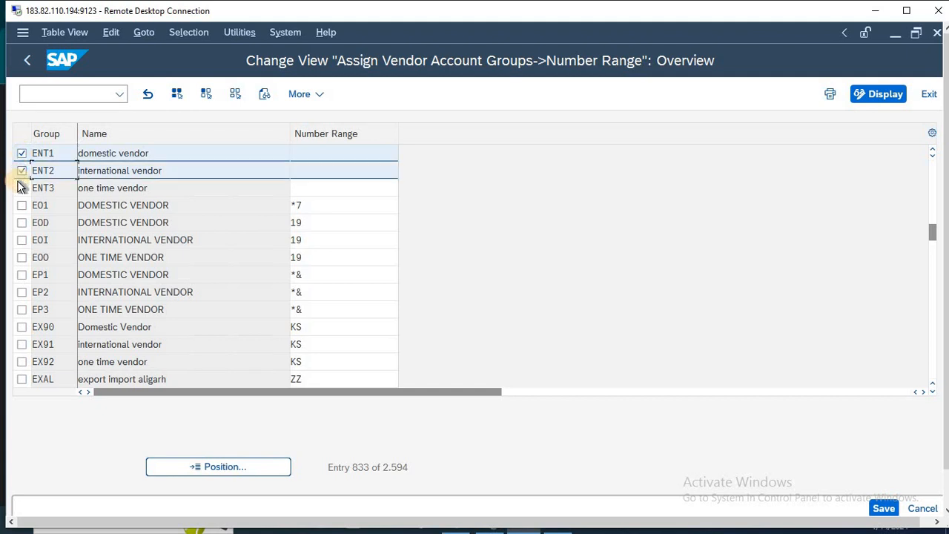
pyautogui.click(21, 188)
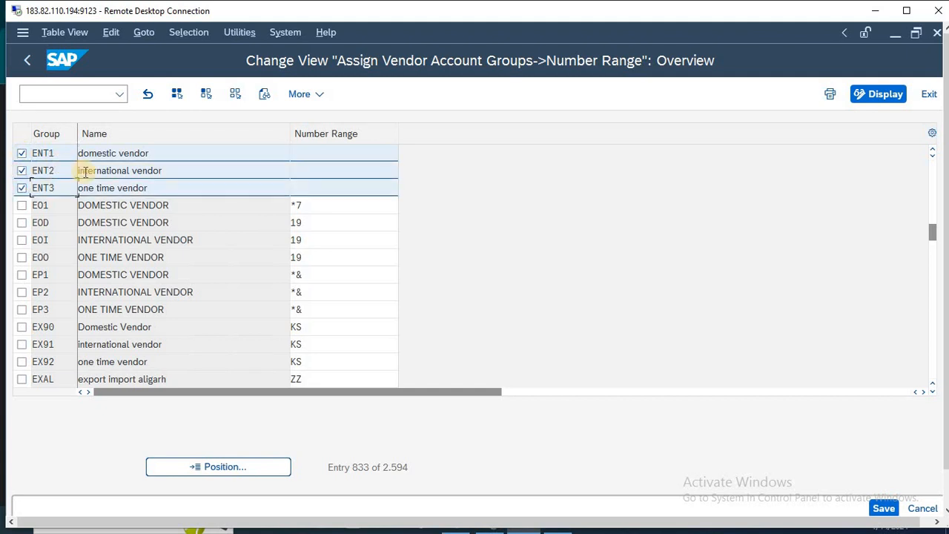
pyautogui.click(22, 187)
pyautogui.click(22, 157)
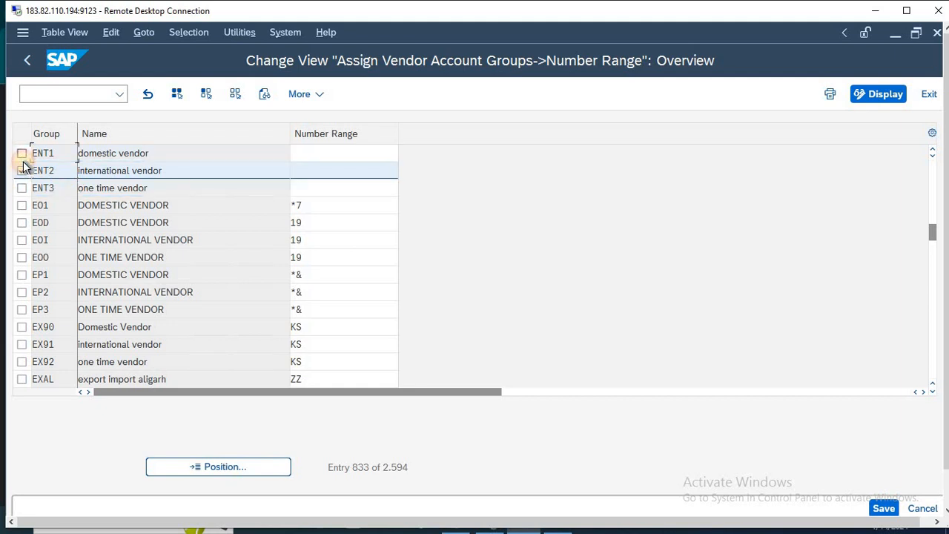
pyautogui.click(23, 170)
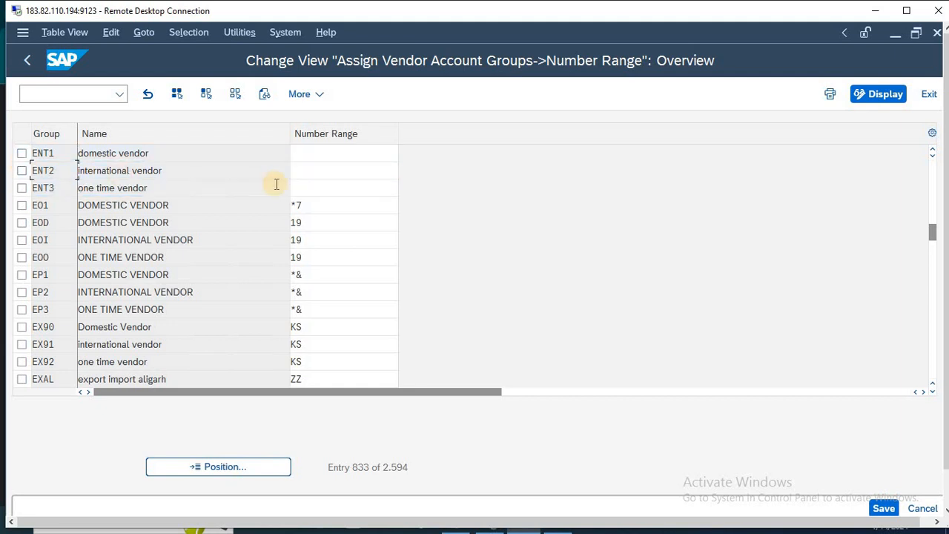
# Step: Check the noted range key in Notepad, then return to SAP and assign number range #* to account groups ENT1, ENT2 and ENT3
pyautogui.click(328, 159)
pyautogui.hotkey('alt', 'Tab')
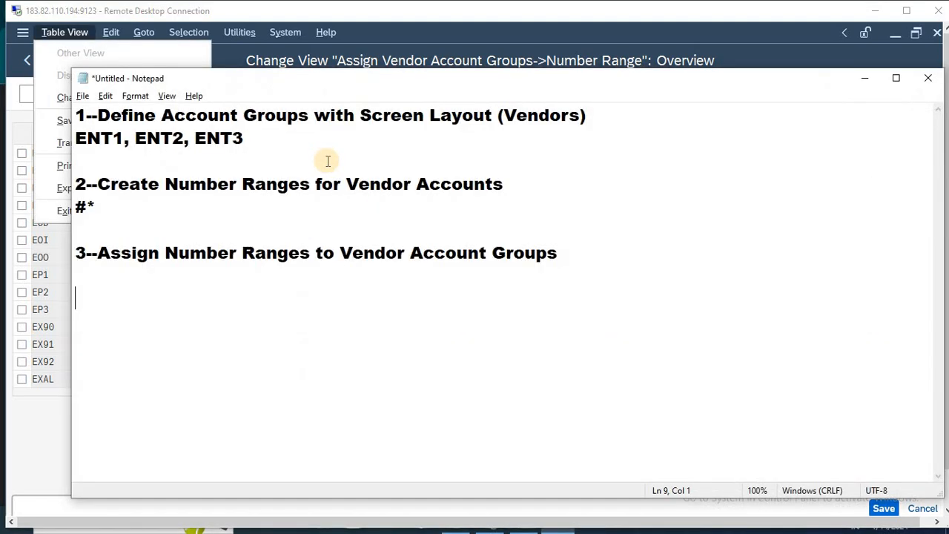
pyautogui.moveTo(96, 206); pyautogui.dragTo(68, 210)
pyautogui.hotkey('alt', 'Tab')
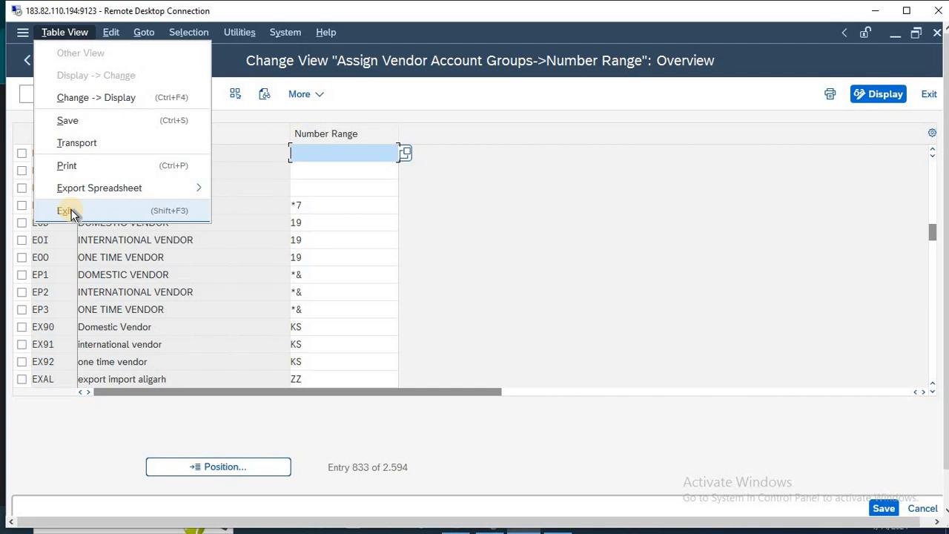
pyautogui.click(72, 211)
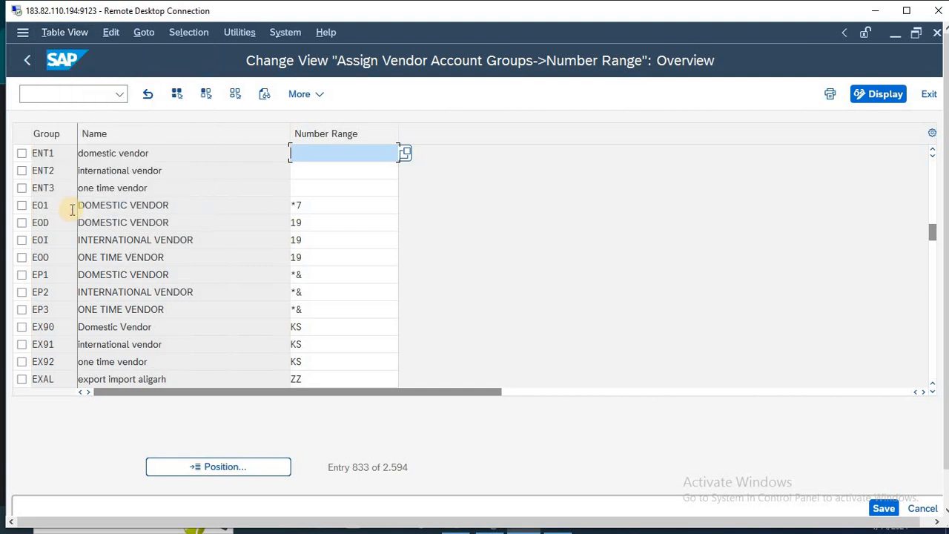
pyautogui.write('#*')
pyautogui.press('Down')
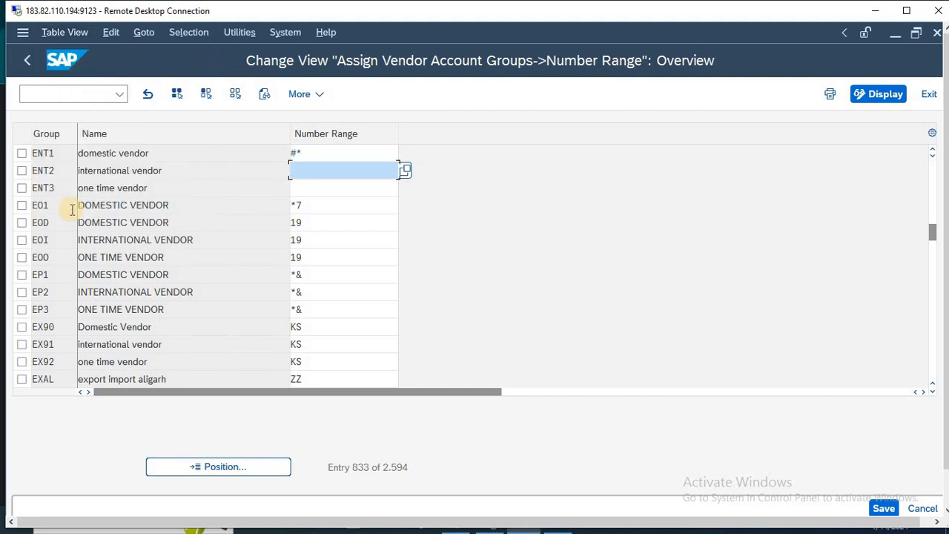
pyautogui.write('#*')
pyautogui.press('Down')
pyautogui.write('#*')
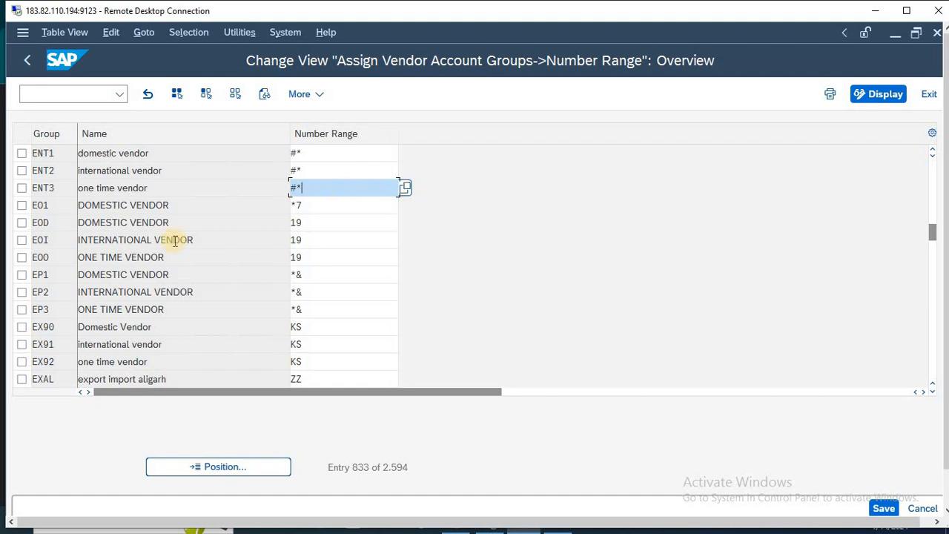
# Step: Mark account groups EOD, EOI and EOO to compare their number range assignments, and clear the marks again
pyautogui.click(22, 222)
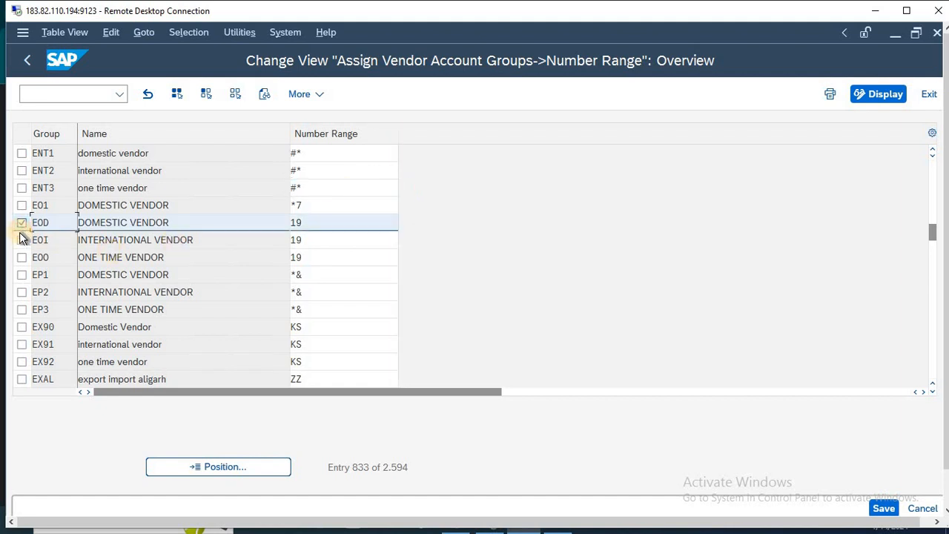
pyautogui.click(22, 240)
pyautogui.click(21, 258)
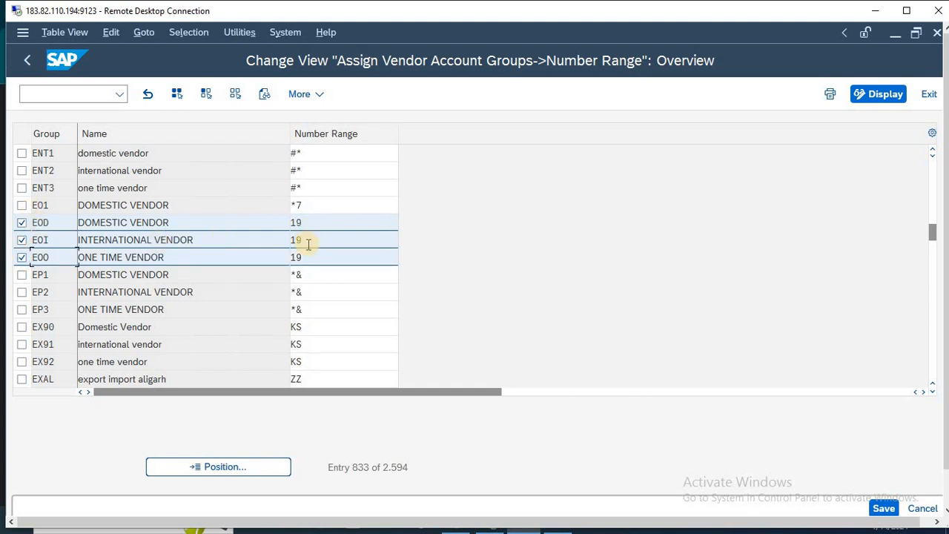
pyautogui.click(21, 257)
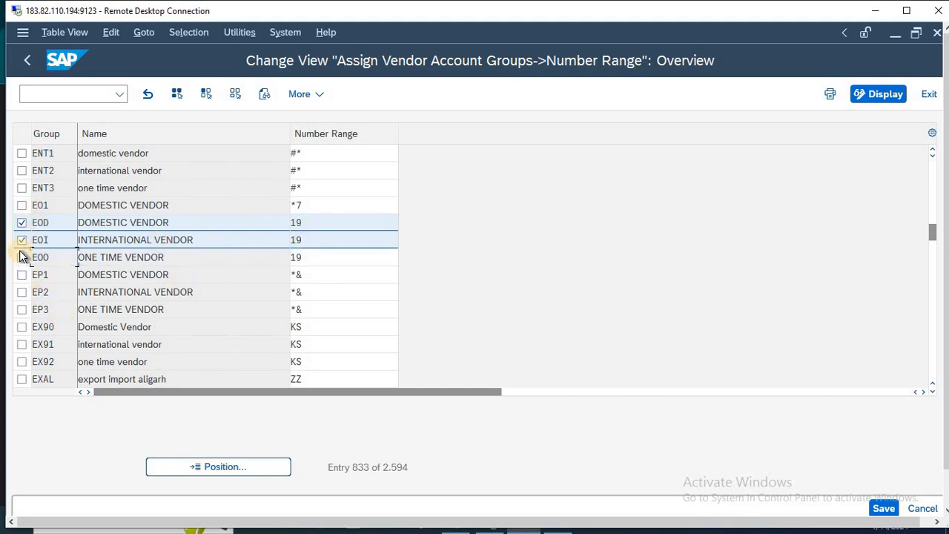
pyautogui.click(21, 239)
pyautogui.click(21, 222)
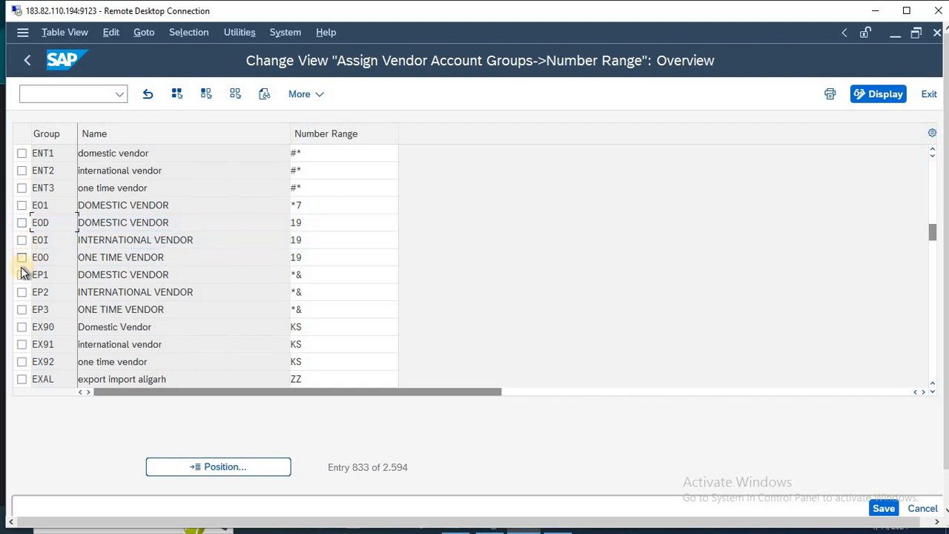
# Step: Mark account groups EP1 to EP3 and EX90 to EX92 to compare each set's number range, and clear all marks
pyautogui.click(21, 275)
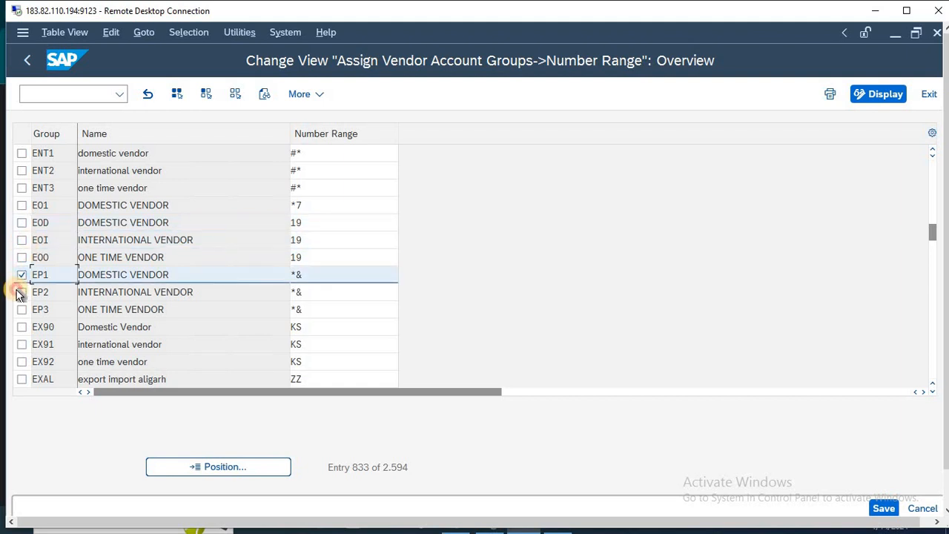
pyautogui.click(21, 293)
pyautogui.click(21, 310)
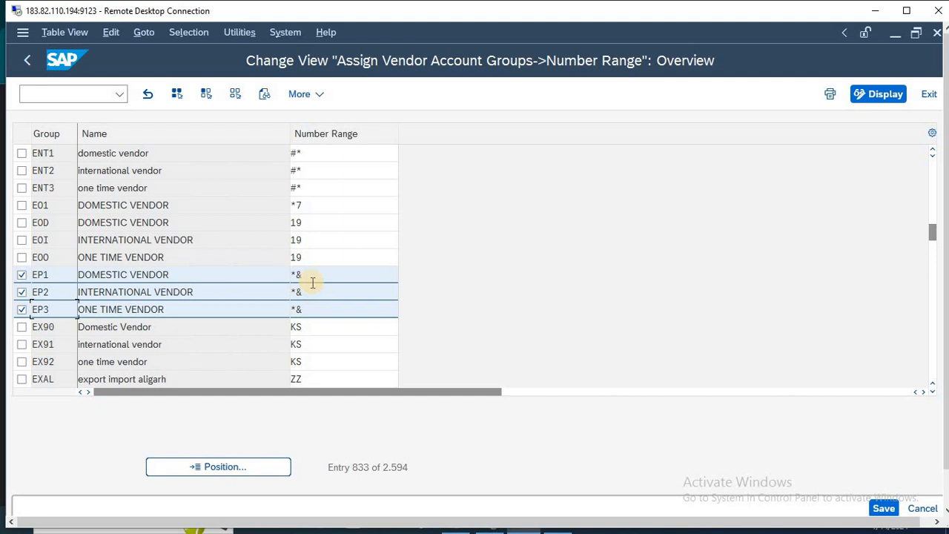
pyautogui.click(21, 344)
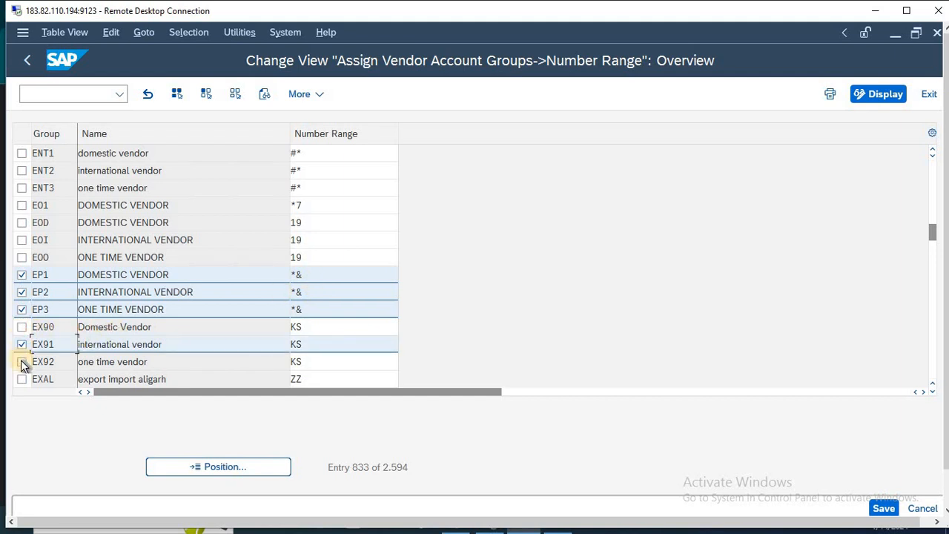
pyautogui.click(22, 362)
pyautogui.click(22, 327)
pyautogui.click(21, 327)
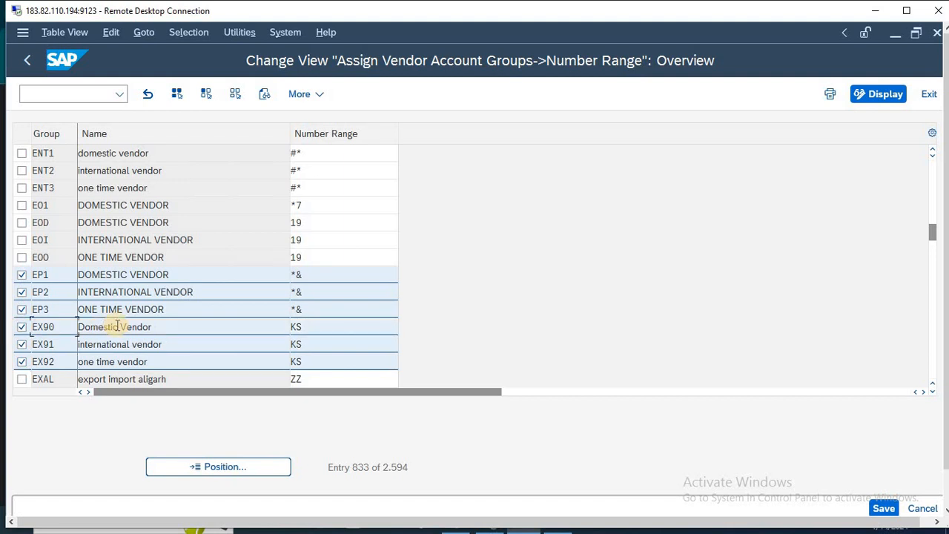
pyautogui.click(22, 362)
pyautogui.click(22, 345)
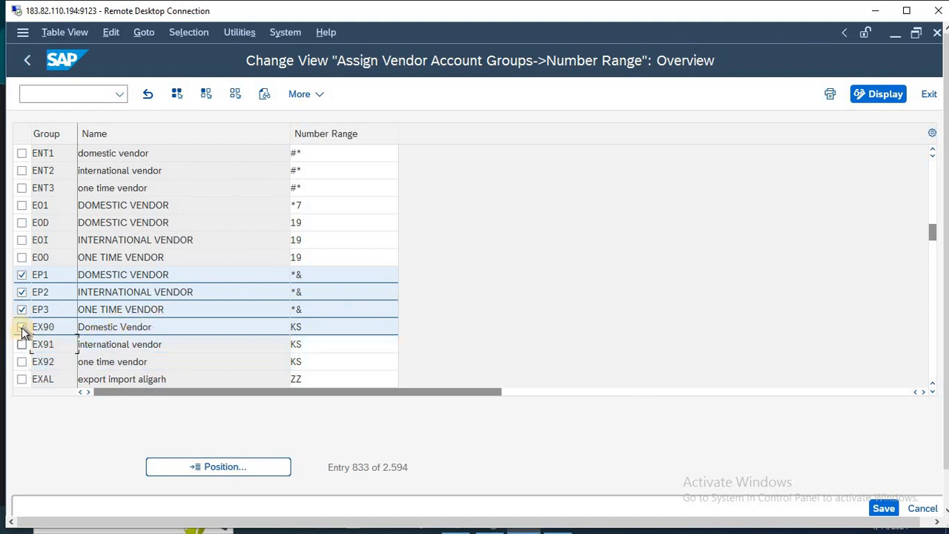
pyautogui.click(22, 327)
pyautogui.click(22, 309)
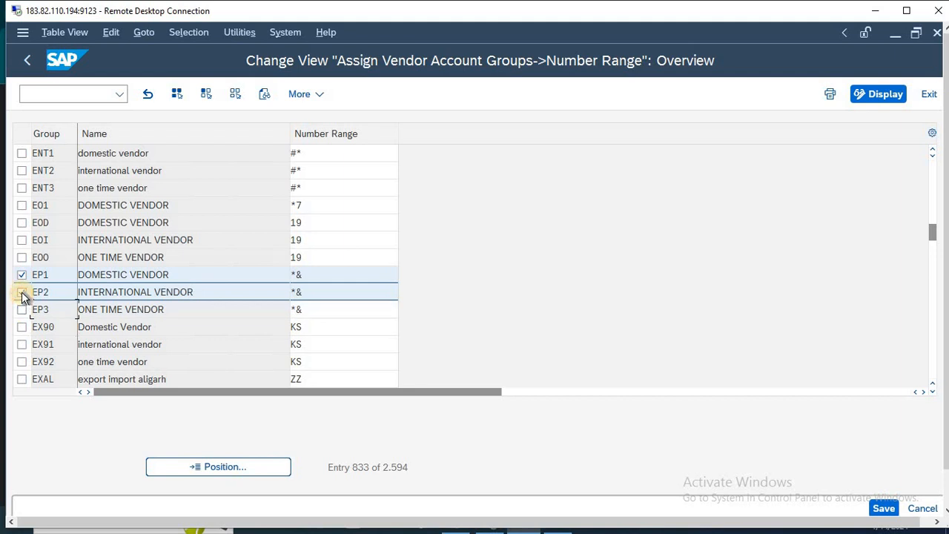
pyautogui.click(21, 292)
pyautogui.click(22, 275)
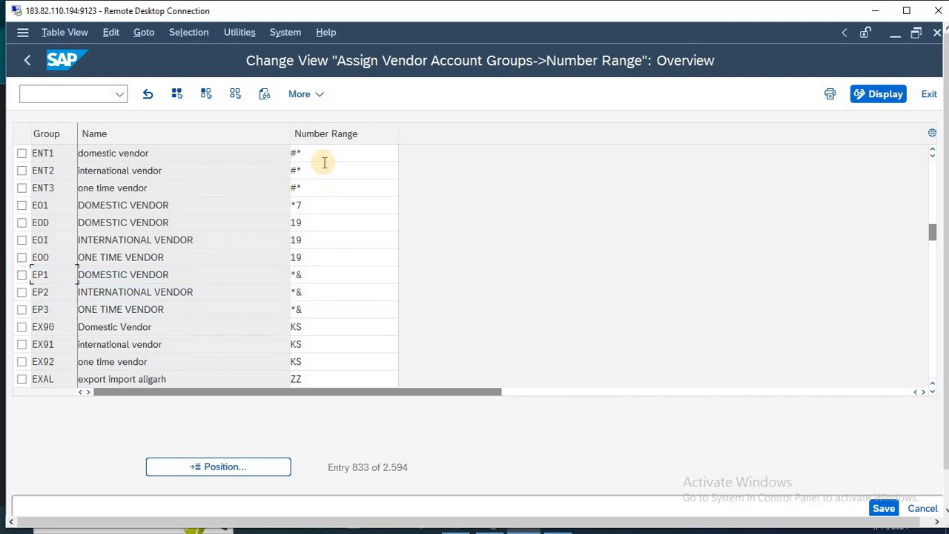
# Step: Choose number range #2 for account group ENT1 and #= for ENT3 from the available vendor number ranges
pyautogui.click(325, 157)
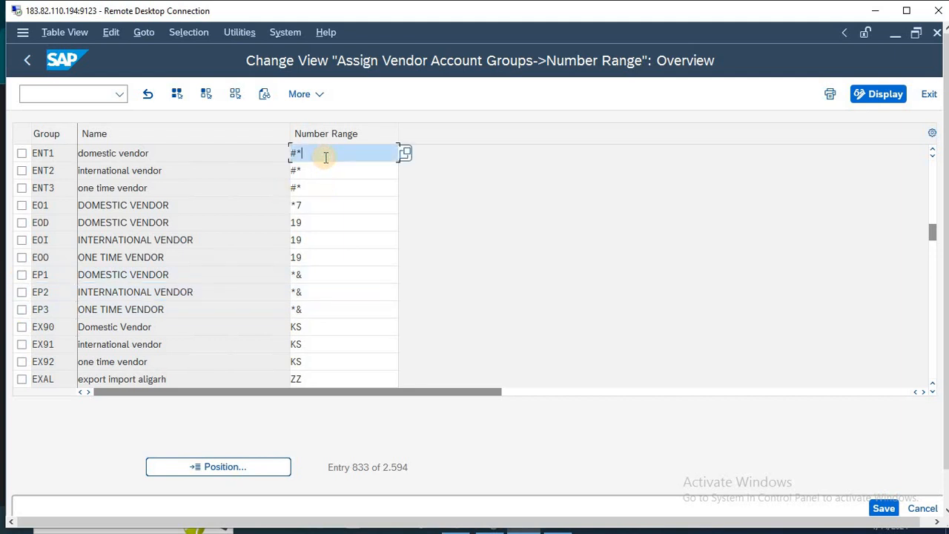
pyautogui.click(404, 153)
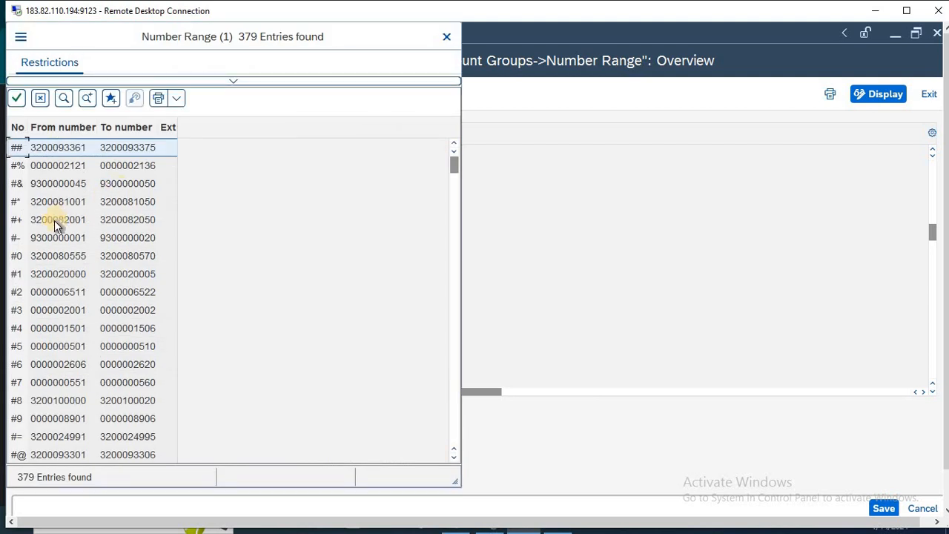
pyautogui.doubleClick(63, 296)
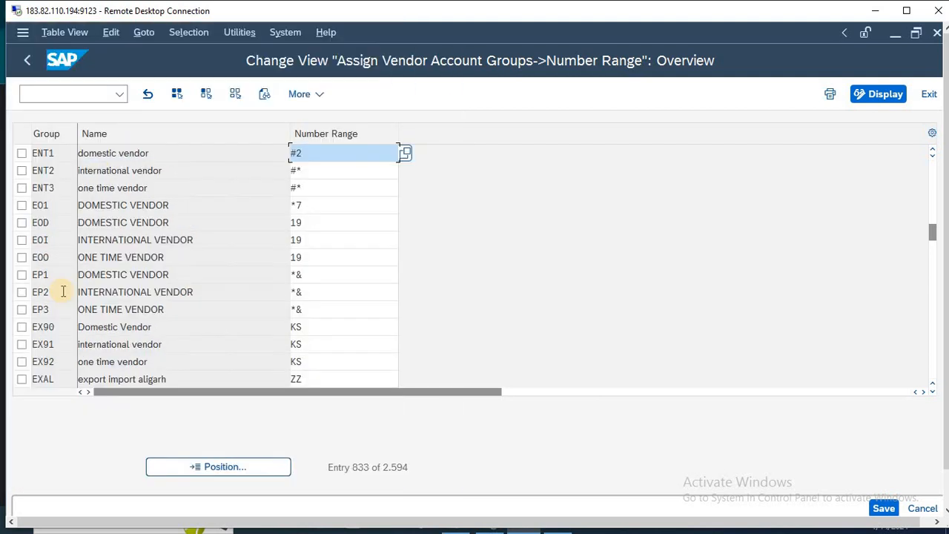
pyautogui.click(331, 187)
pyautogui.click(408, 187)
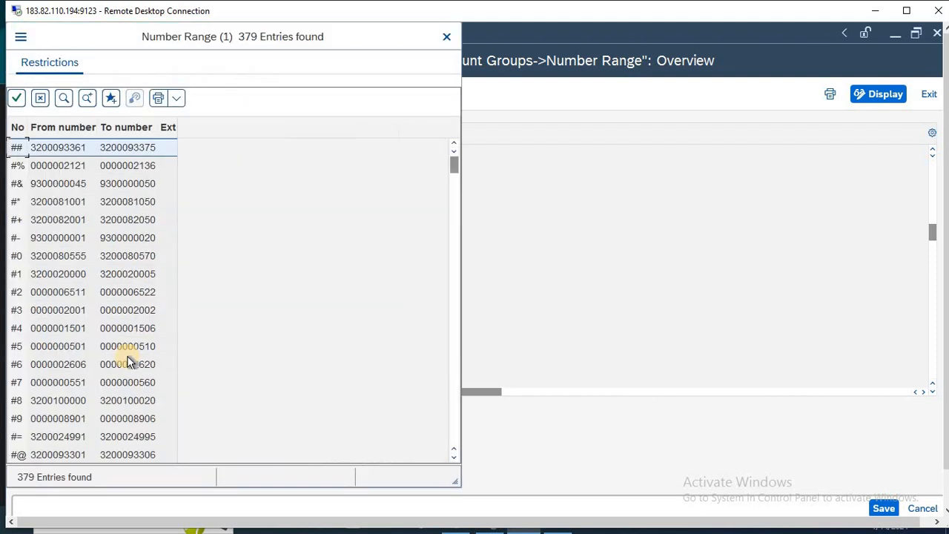
pyautogui.doubleClick(59, 437)
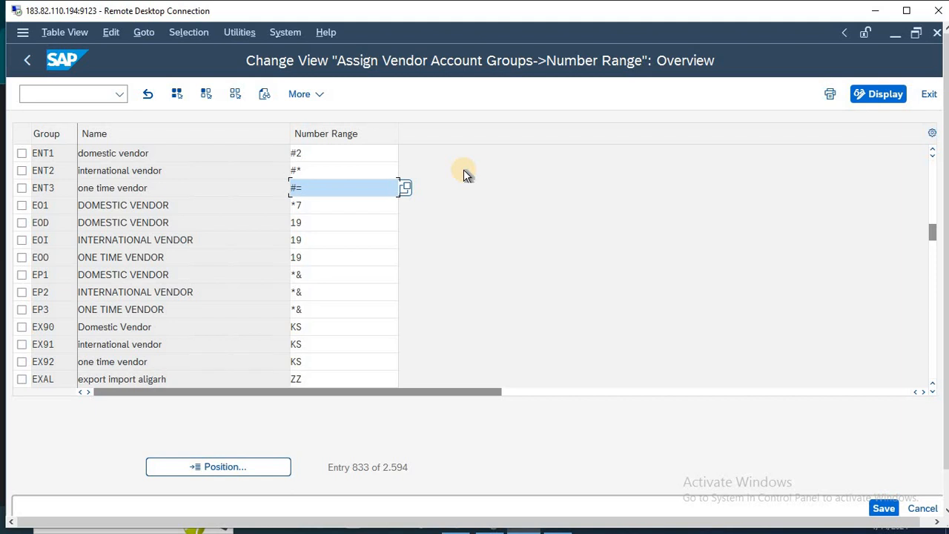
# Step: Set the number range of account groups ENT3 and ENT1 back to #*
pyautogui.moveTo(341, 191); pyautogui.dragTo(232, 191)
pyautogui.press('BackSpace')
pyautogui.press('Down')
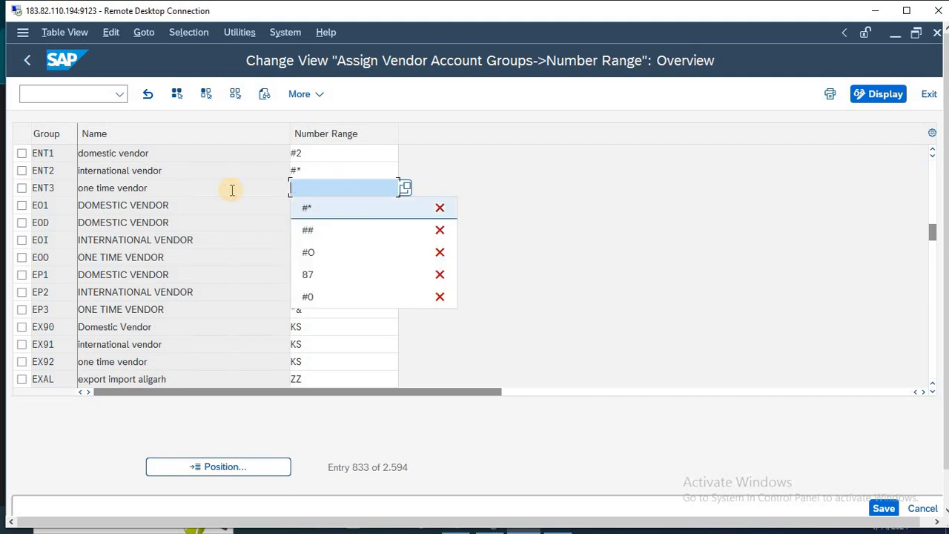
pyautogui.press('Return')
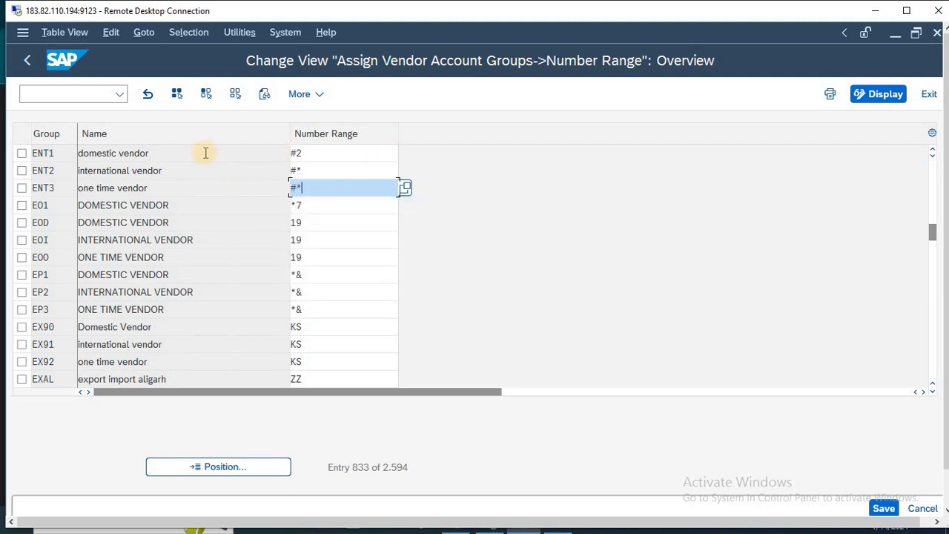
pyautogui.click(333, 152)
pyautogui.press('BackSpace')
pyautogui.press('Down')
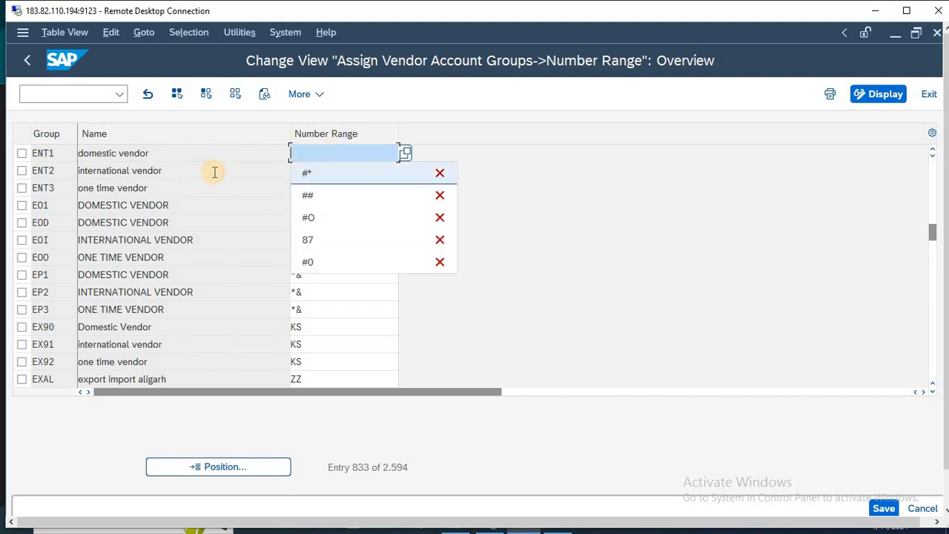
pyautogui.press('Return')
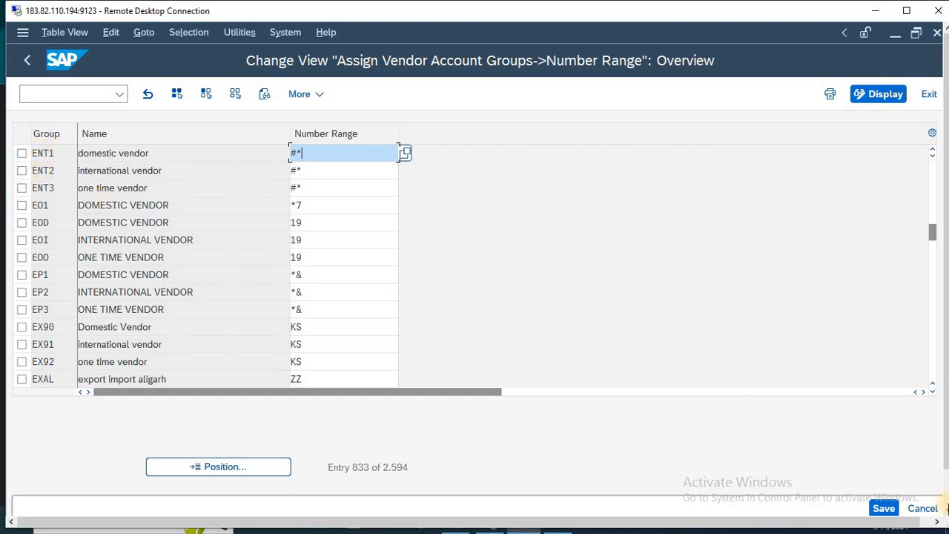
# Step: Save the assignments, changing account group EXAL's number range to ## and accepting the SAP MM LIVE PROJECT customizing request
pyautogui.click(883, 508)
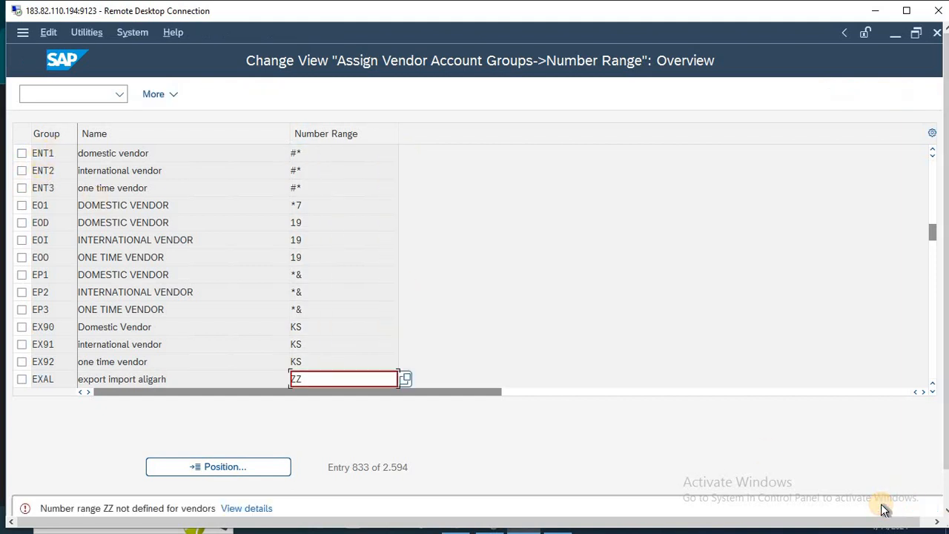
pyautogui.click(905, 11)
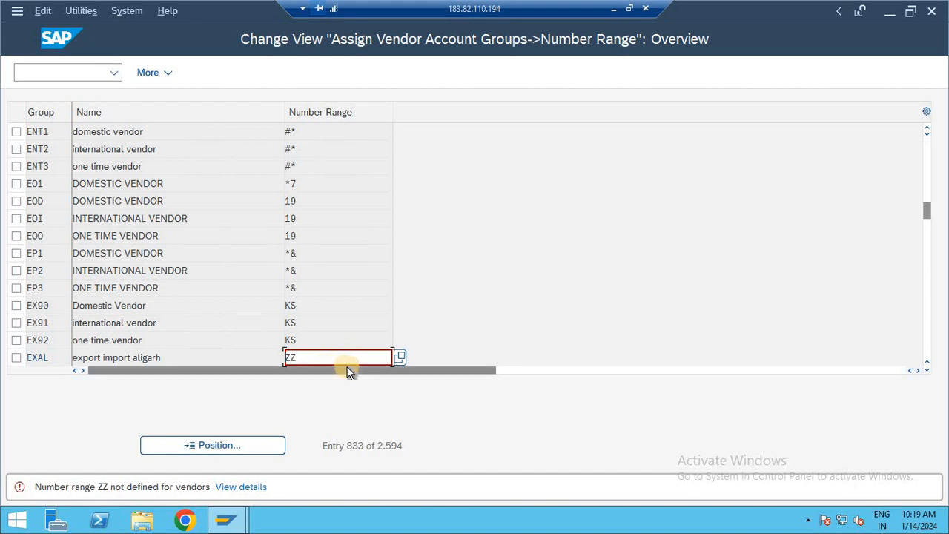
pyautogui.click(398, 357)
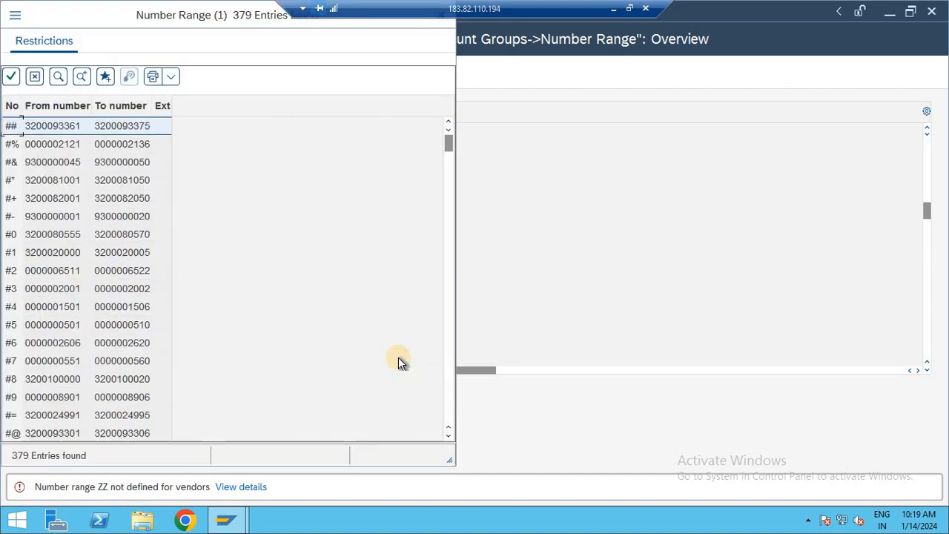
pyautogui.doubleClick(99, 127)
pyautogui.hotkey('ctrl', 's')
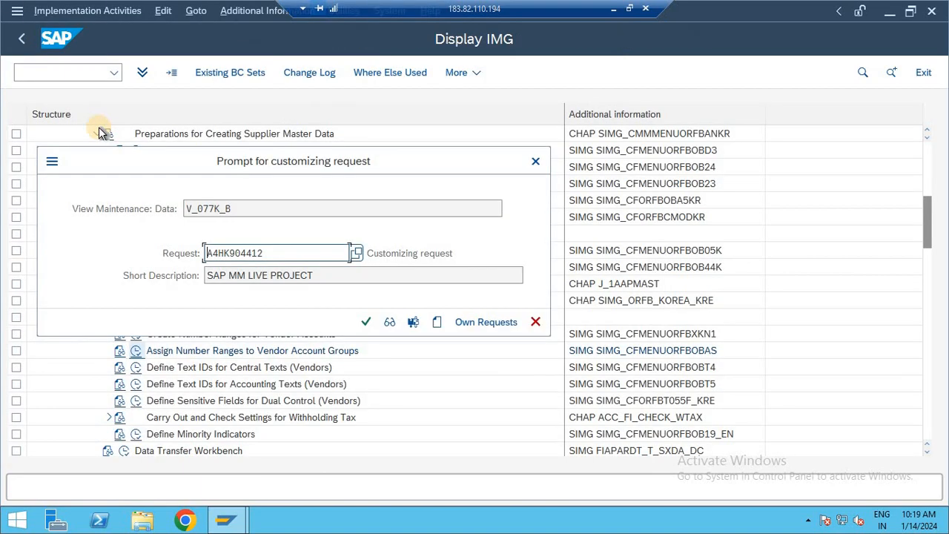
pyautogui.press('Return')
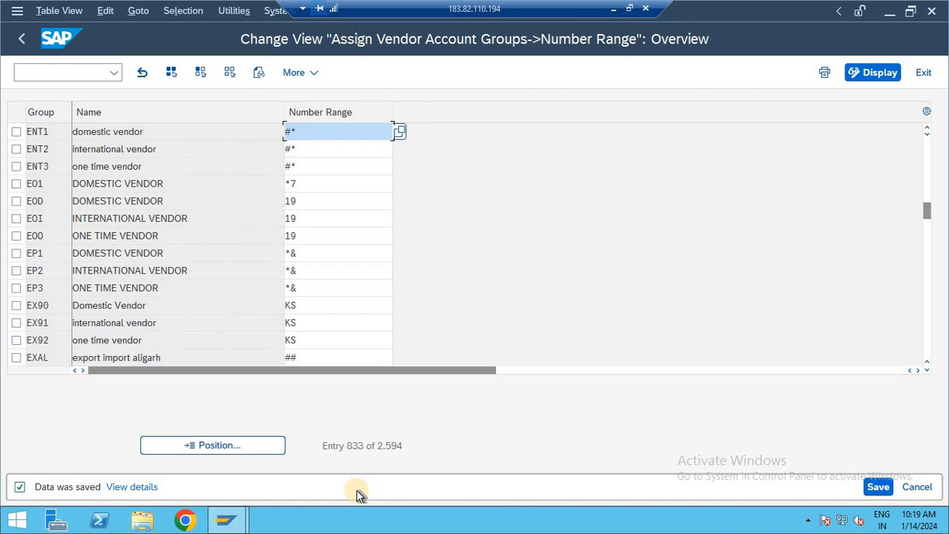
# Step: Leave the number range assignment, restore the remote desktop to a window and return to the SAP Easy Access screen
pyautogui.press('F3')
pyautogui.hotkey('alt', 'Tab')
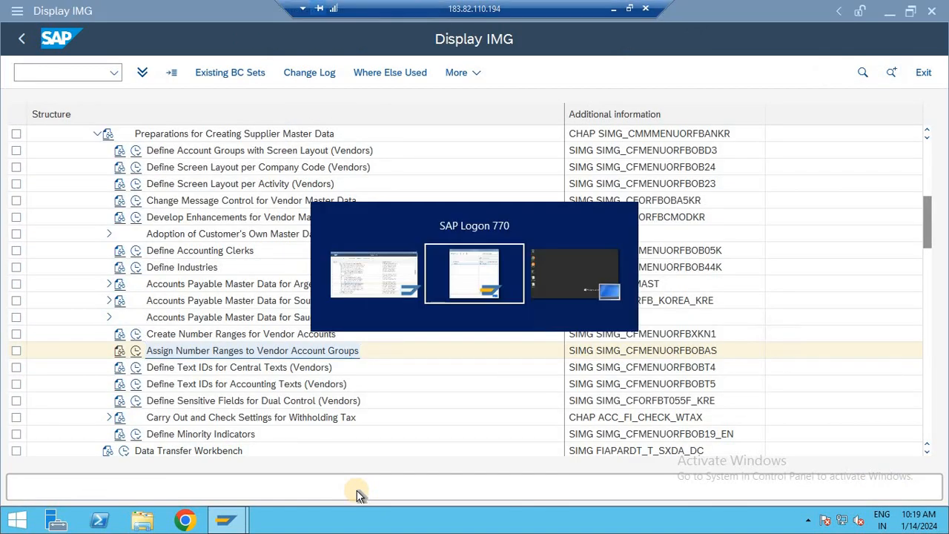
pyautogui.hotkey('alt', 'Tab')
pyautogui.hotkey('alt', 'Tab')
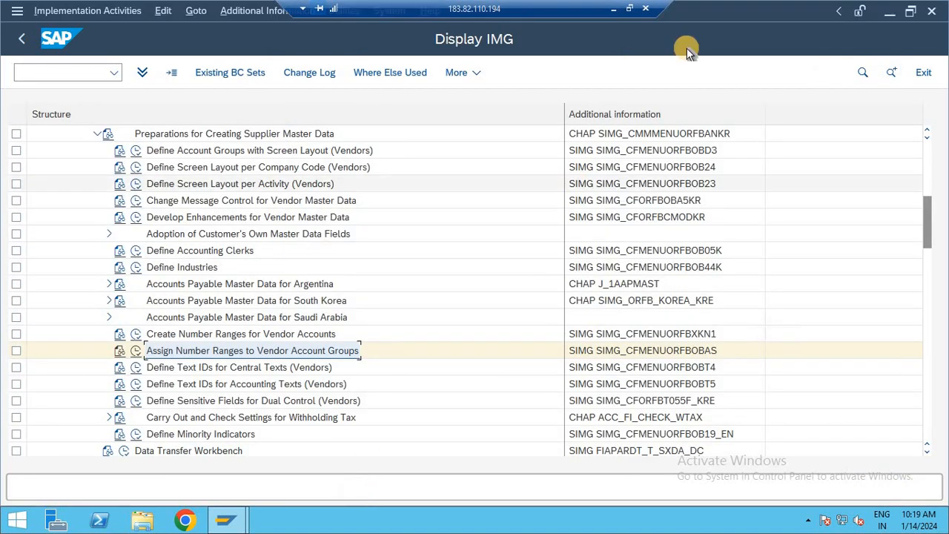
pyautogui.click(629, 9)
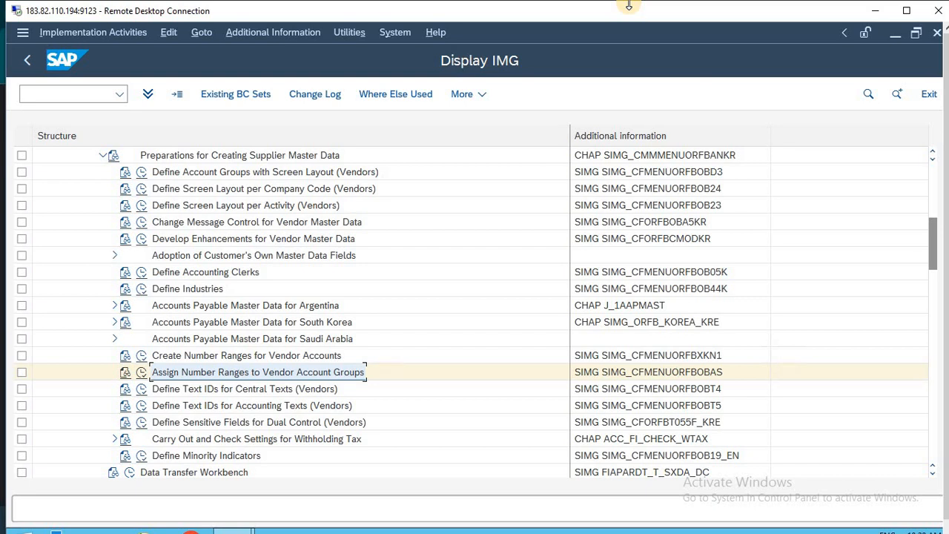
pyautogui.press('F3')
pyautogui.press('F3')
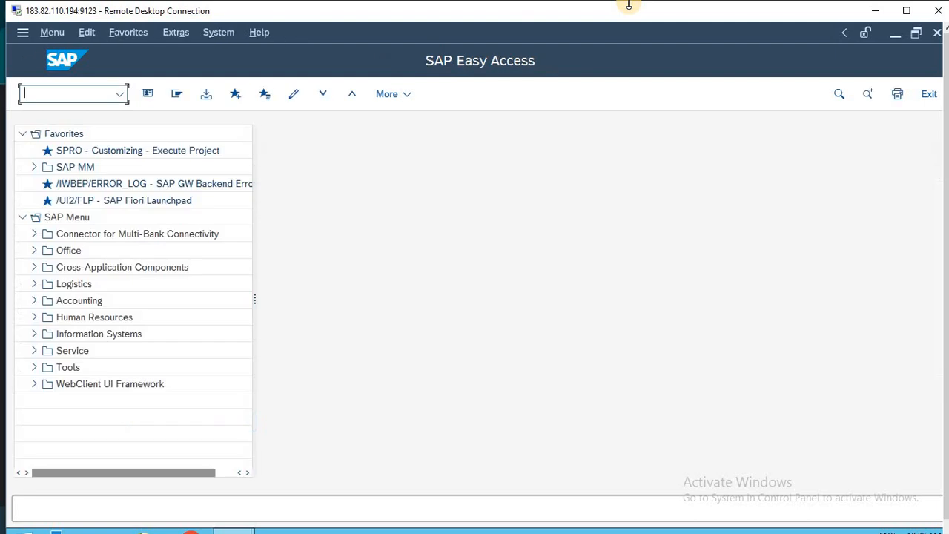
# Step: Switch to Notepad and add a dashed divider line labelled BP in its middle below entry 3, followed by a blank line
pyautogui.hotkey('alt', 'Tab')
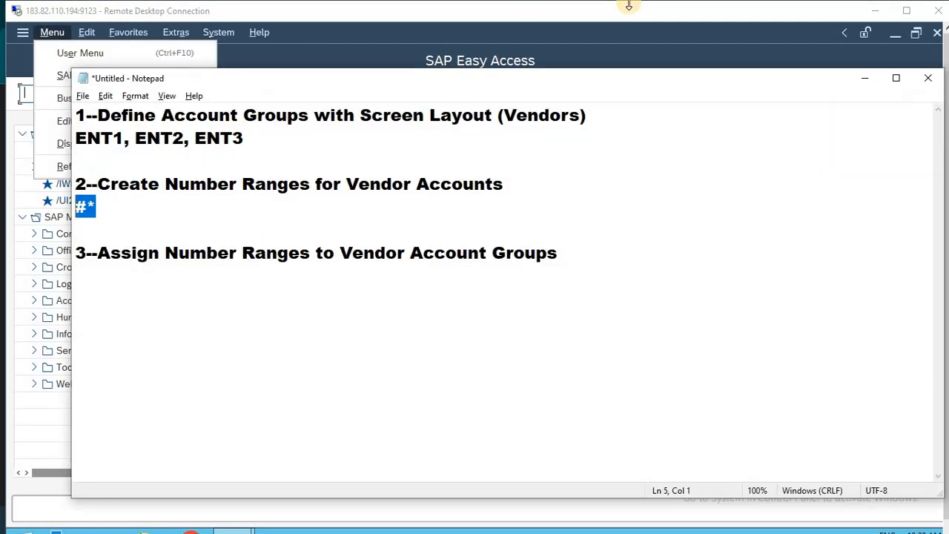
pyautogui.click(106, 314)
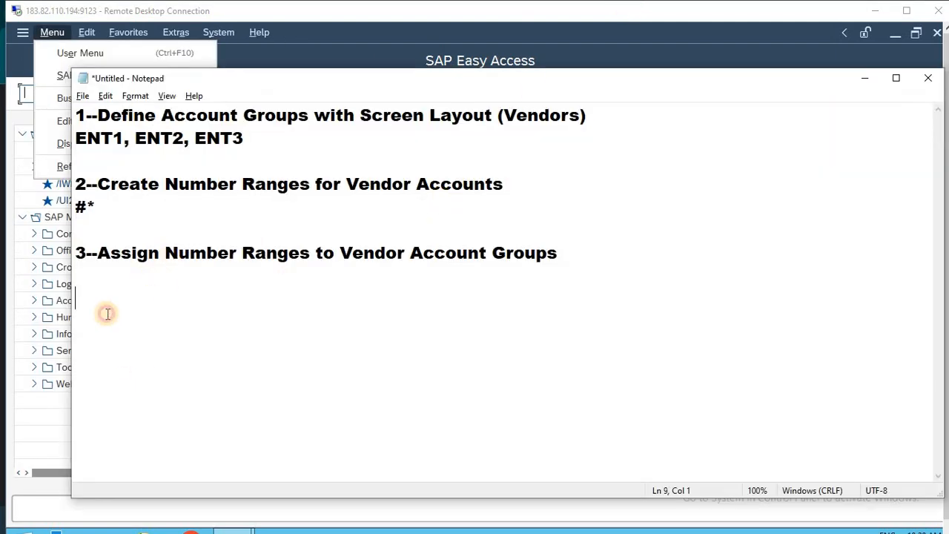
pyautogui.press('Return')
pyautogui.write('----')
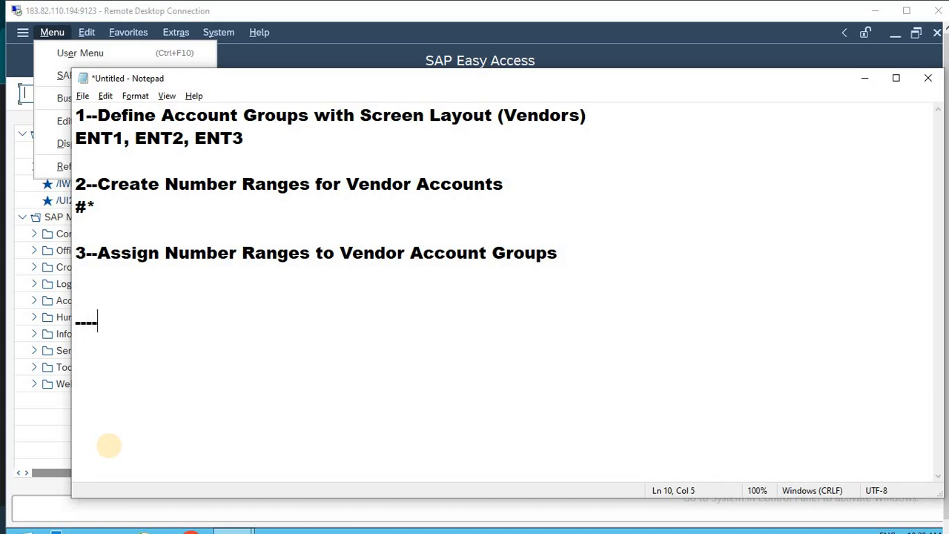
pyautogui.write('-----------------------------B')
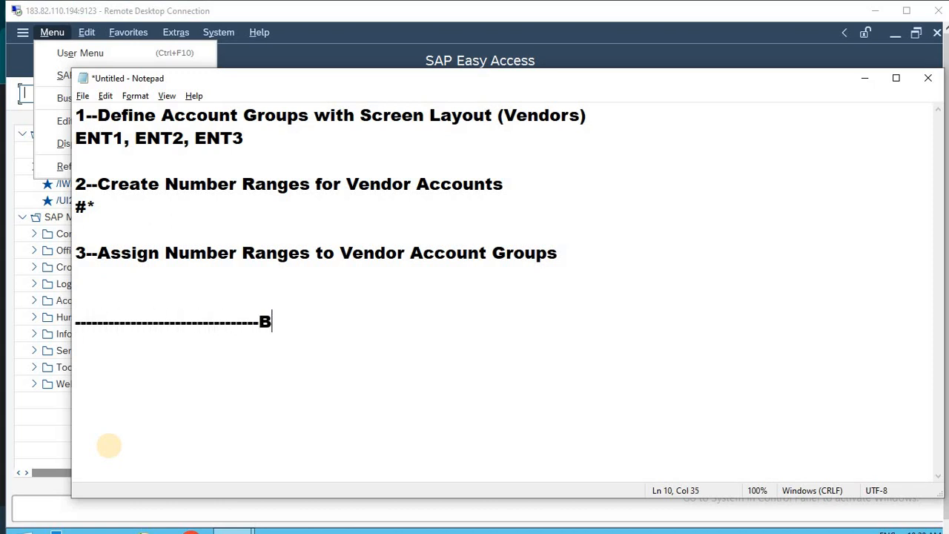
pyautogui.write('P-------------------------------')
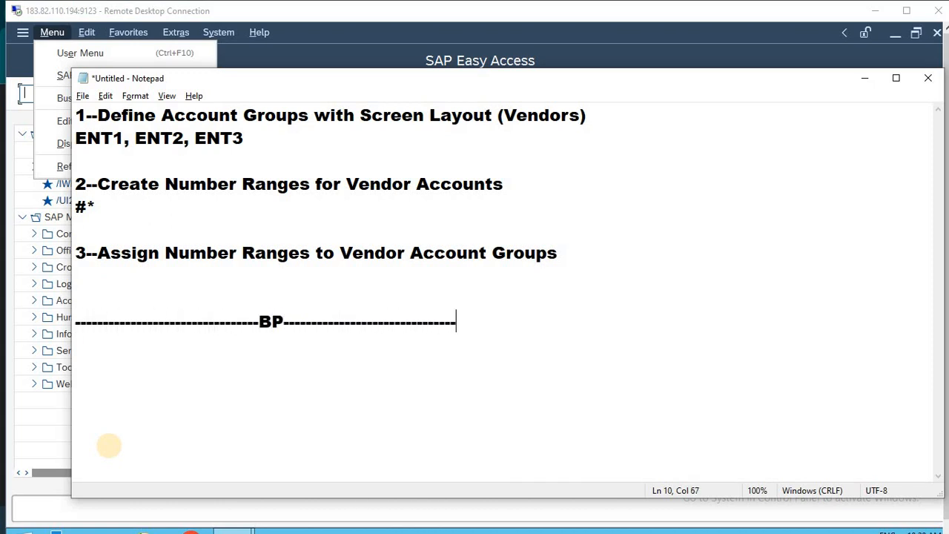
pyautogui.write('-----------')
pyautogui.press('BackSpace')
pyautogui.press('BackSpace')
pyautogui.press('Return')
pyautogui.press('Return')
# Step: Start an entry numbered "1--" under the BP divider and add a run of blank lines below it
pyautogui.write('1--')
pyautogui.press('Return')
pyautogui.press('Return')
pyautogui.press('Return')
pyautogui.press('Return')
pyautogui.press('Return')
pyautogui.press('Return')
pyautogui.press('Return')
pyautogui.press('Return')
pyautogui.press('Return')
pyautogui.press('Return')
pyautogui.press('Return')
pyautogui.press('Return')
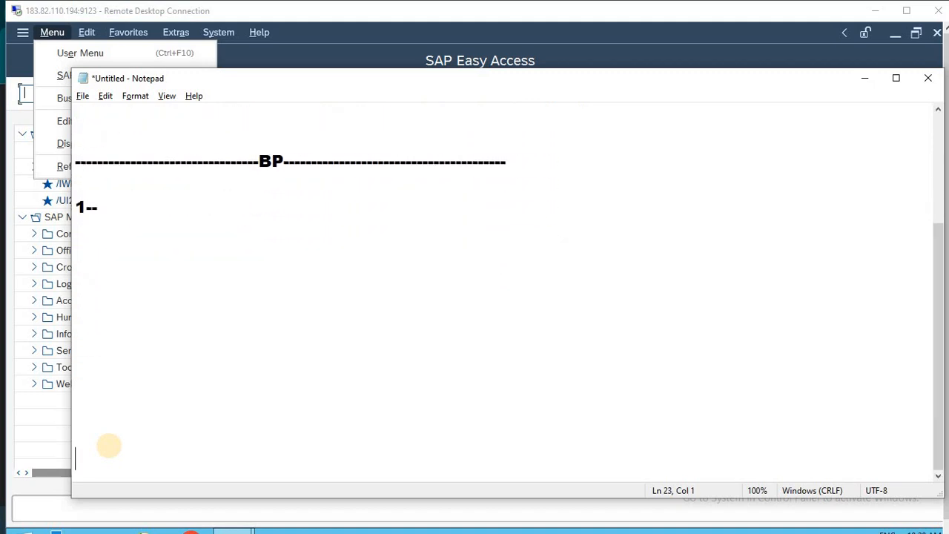
# Step: Renumber the Notepad entry under the BP divider as "4--"
pyautogui.press('Up')
pyautogui.press('Up')
pyautogui.press('Up')
pyautogui.press('Up')
pyautogui.press('Up')
pyautogui.press('Up')
pyautogui.press('Up')
pyautogui.press('Up')
pyautogui.press('Up')
pyautogui.press('Up')
pyautogui.press('Up')
pyautogui.press('Up')
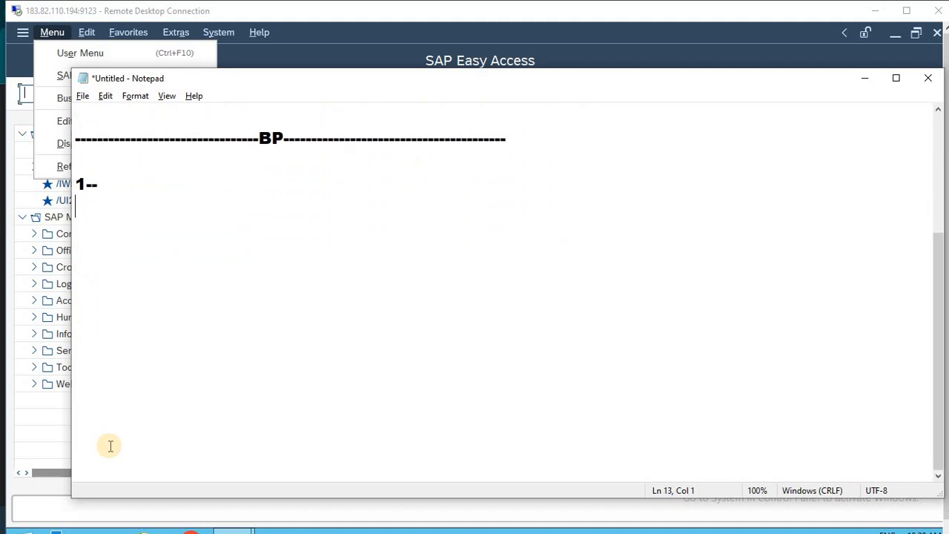
pyautogui.press('Right')
pyautogui.press('Right')
pyautogui.press('Right')
pyautogui.hotkey('alt', 'Tab')
pyautogui.press('Escape')
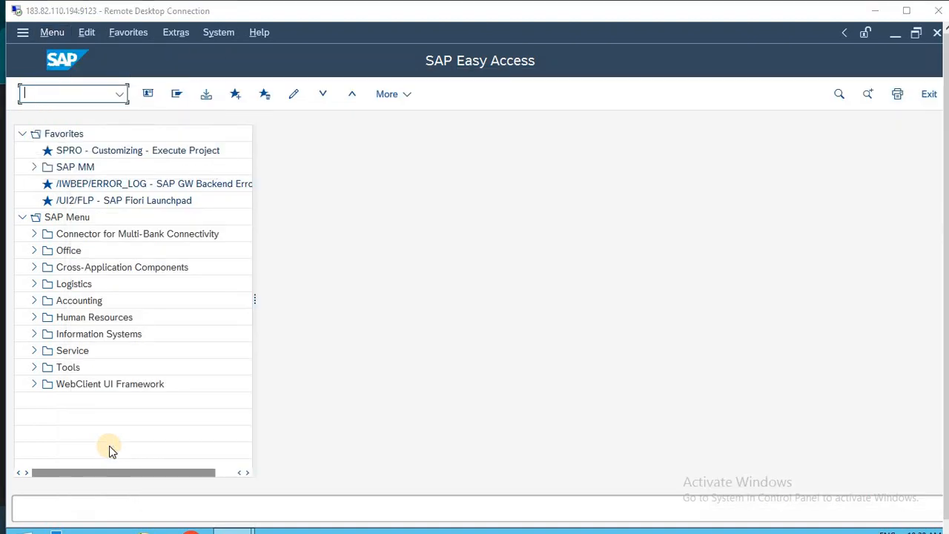
pyautogui.hotkey('alt', 'Tab')
pyautogui.press('Left')
pyautogui.press('Left')
pyautogui.press('BackSpace')
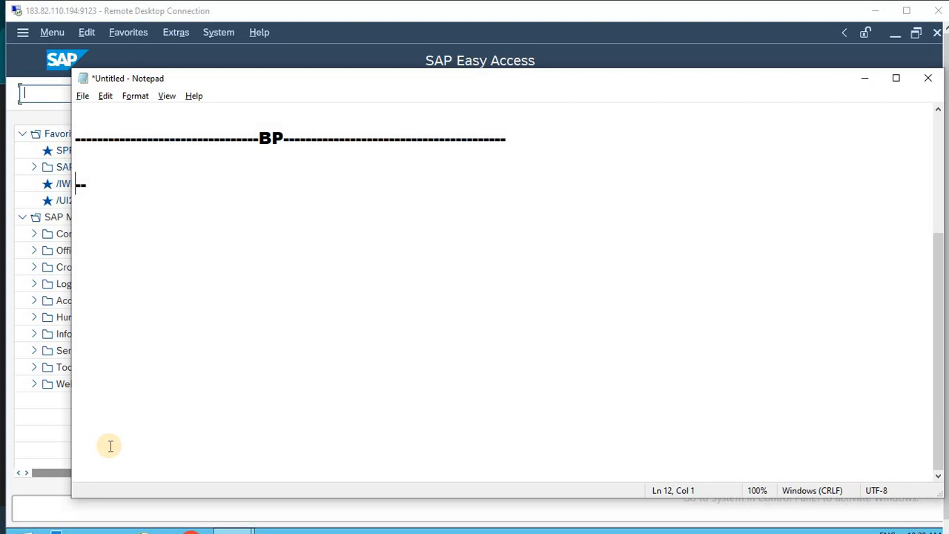
pyautogui.write('4')
# Step: Review the earlier numbered entries in the notes and return the text cursor to the end of the "4--" line
pyautogui.press('Right')
pyautogui.press('Right')
pyautogui.press('Up')
pyautogui.press('Up')
pyautogui.press('Up')
pyautogui.press('Up')
pyautogui.press('Up')
pyautogui.press('Up')
pyautogui.press('Up')
pyautogui.press('Up')
pyautogui.press('Up')
pyautogui.press('Up')
pyautogui.press('Up')
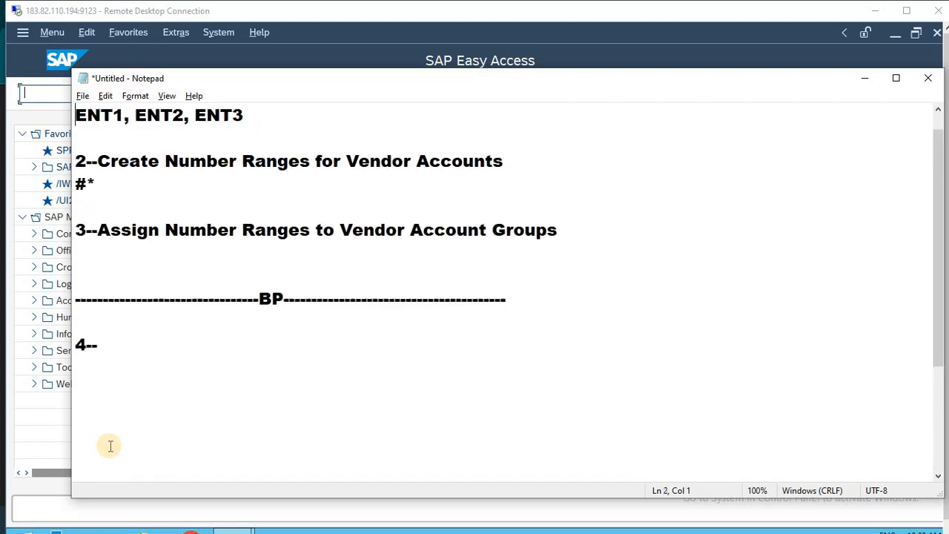
pyautogui.hotkey('ctrl', 'End')
pyautogui.press('Up')
pyautogui.press('Up')
pyautogui.press('Up')
pyautogui.press('Up')
pyautogui.press('Up')
pyautogui.press('Up')
pyautogui.press('Up')
pyautogui.press('Up')
pyautogui.press('Up')
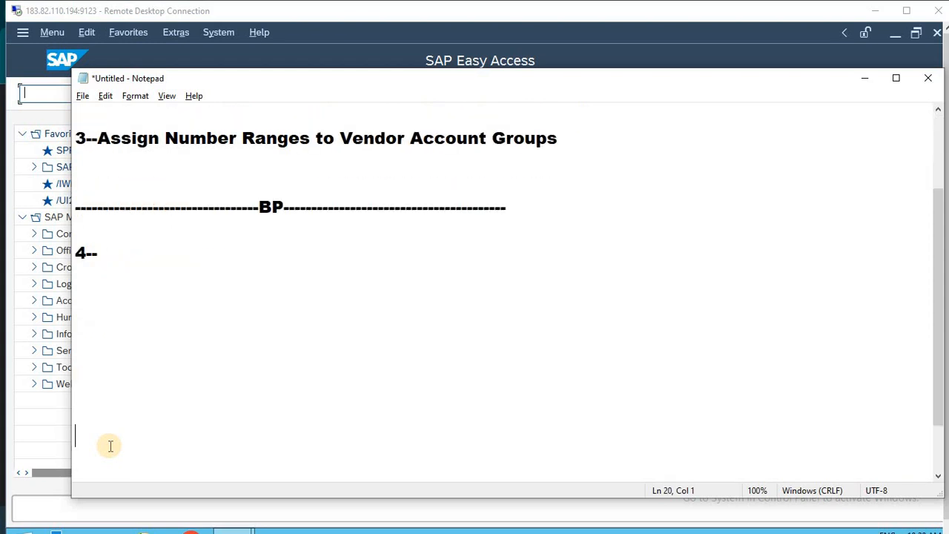
pyautogui.press('Right')
pyautogui.press('Right')
pyautogui.press('Right')
# Step: Switch to the SAP remote session, run transaction SPRO and open the SAP Reference IMG
pyautogui.hotkey('alt', 'Tab')
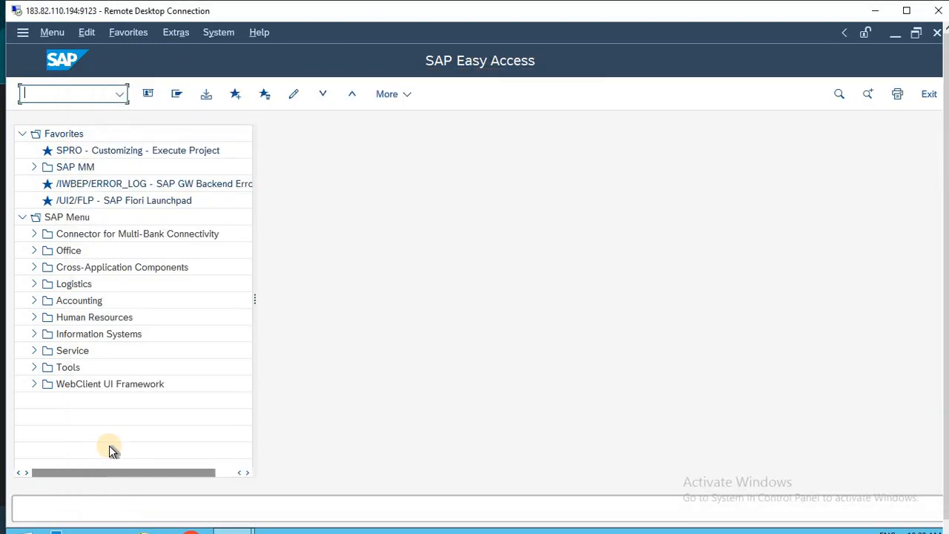
pyautogui.write('SPRO')
pyautogui.press('Return')
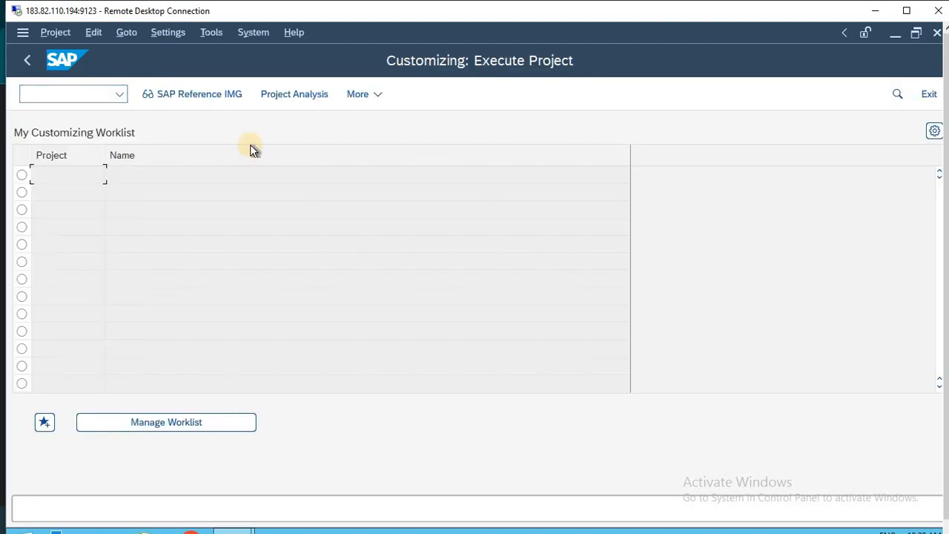
pyautogui.click(179, 95)
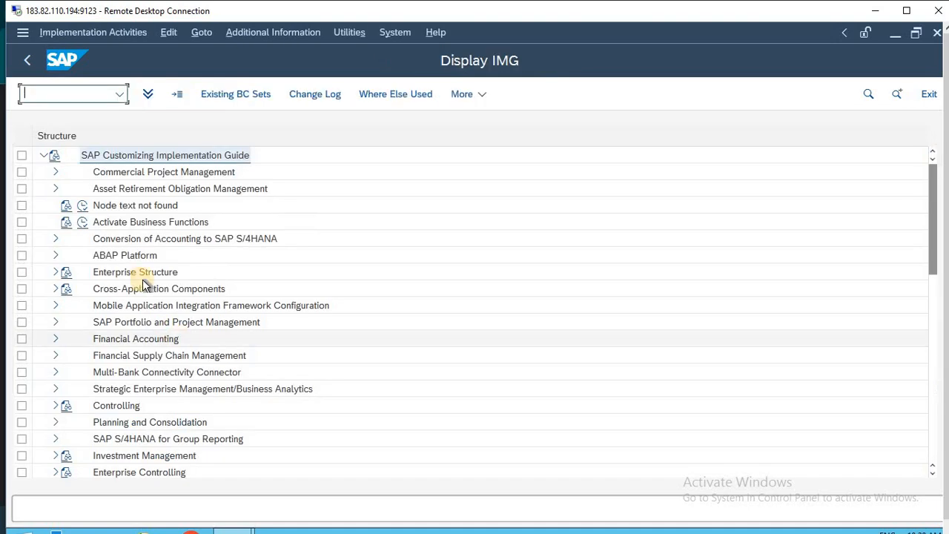
# Step: Expand the Cross-Application Components node in the IMG structure and move down through its subnodes
pyautogui.click(147, 289)
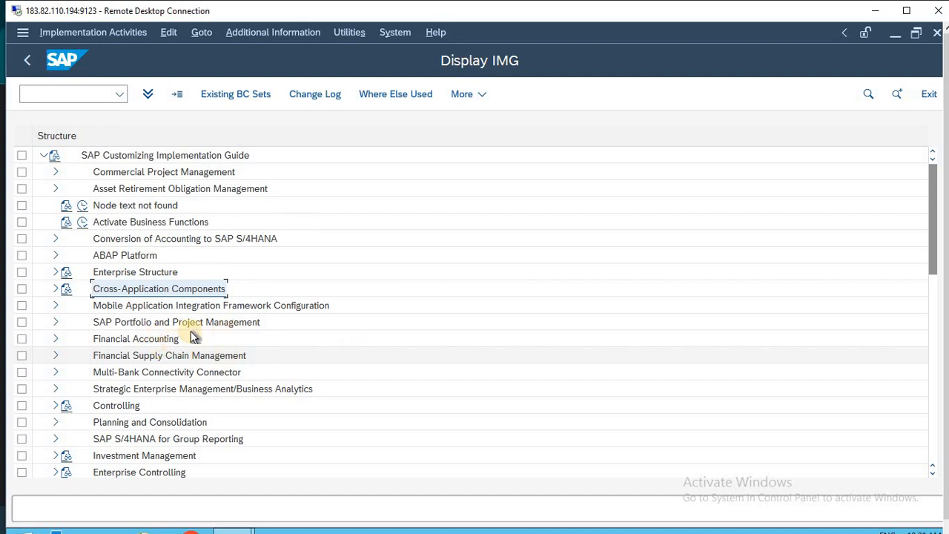
pyautogui.click(130, 338)
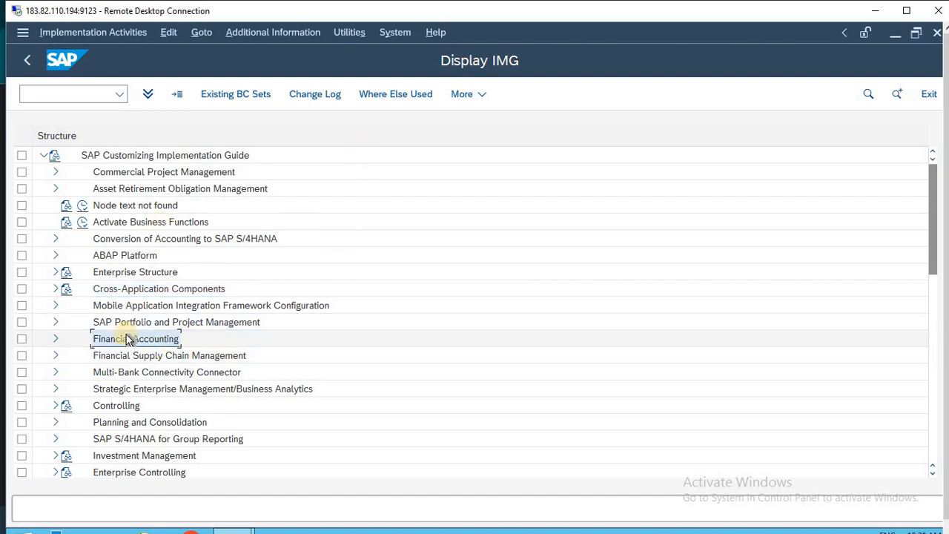
pyautogui.click(175, 290)
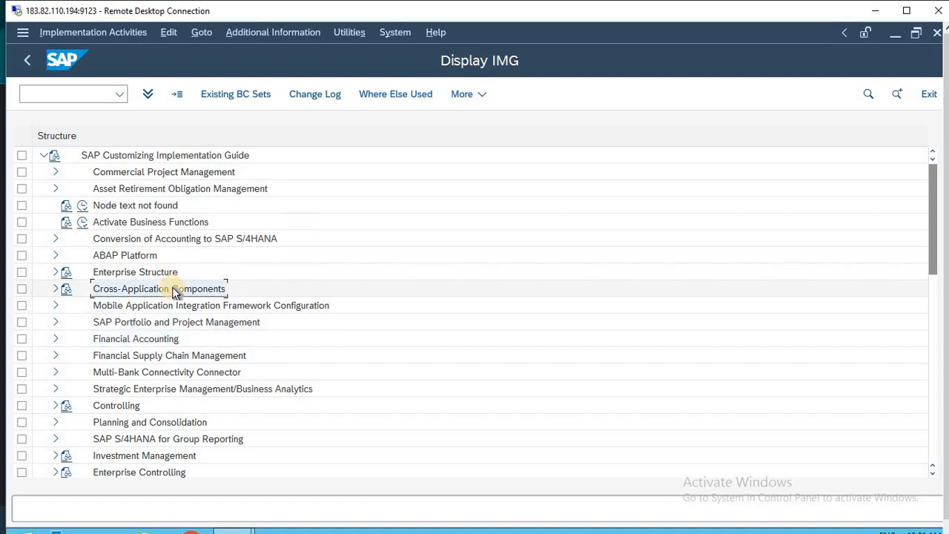
pyautogui.doubleClick(175, 290)
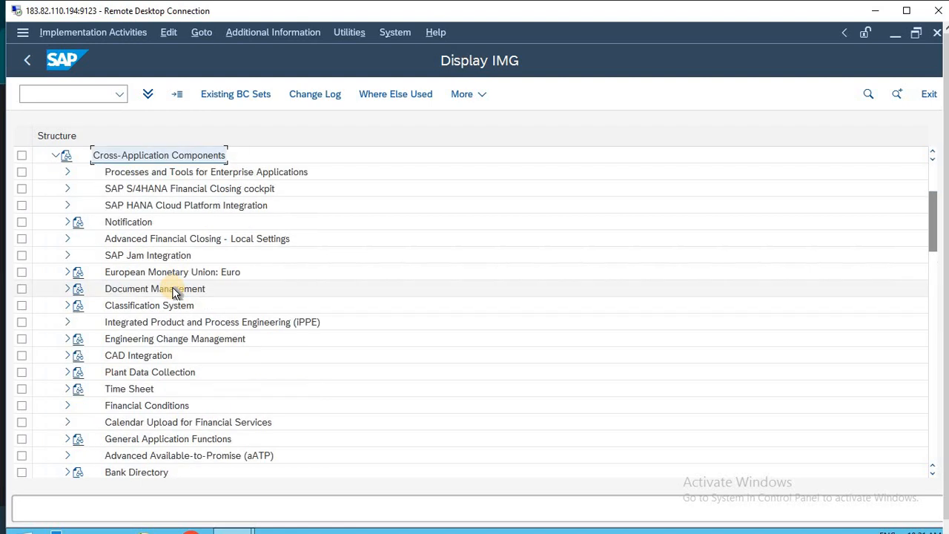
pyautogui.press('Down')
pyautogui.press('Down')
pyautogui.press('Down')
pyautogui.press('Down')
pyautogui.press('Down')
pyautogui.press('Down')
pyautogui.press('Down')
pyautogui.press('Down')
pyautogui.press('Down')
pyautogui.press('Down')
pyautogui.press('Down')
pyautogui.press('Down')
pyautogui.press('Down')
pyautogui.press('Down')
pyautogui.press('Down')
pyautogui.press('Down')
pyautogui.press('Down')
pyautogui.press('Down')
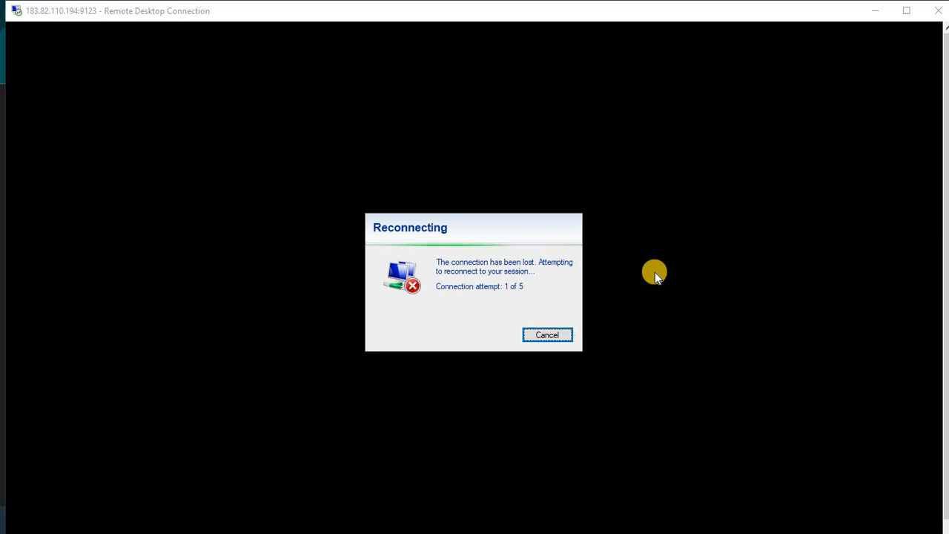
# Step: Cancel the lost remote session's reconnection attempt and launch Remote Desktop Connection from the cleared desktop
pyautogui.press('Return')
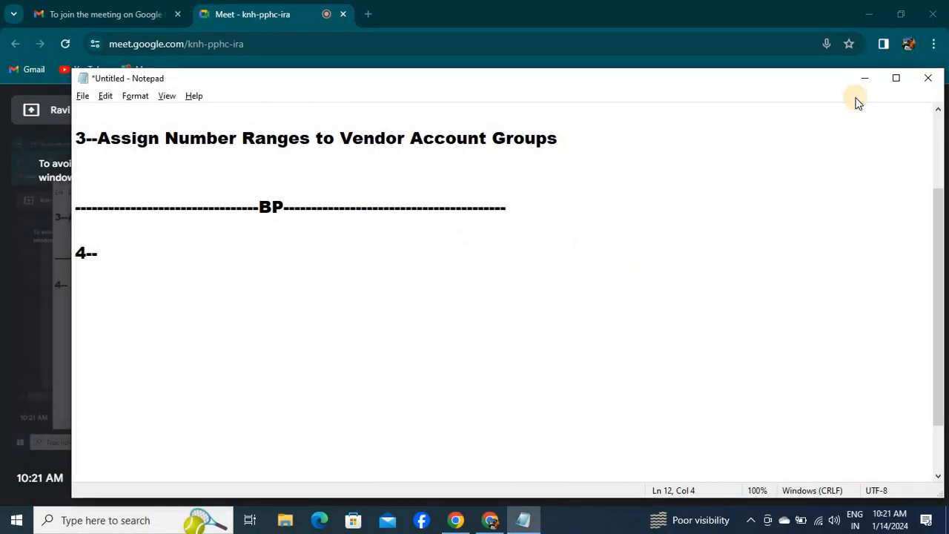
pyautogui.click(870, 18)
pyautogui.click(869, 18)
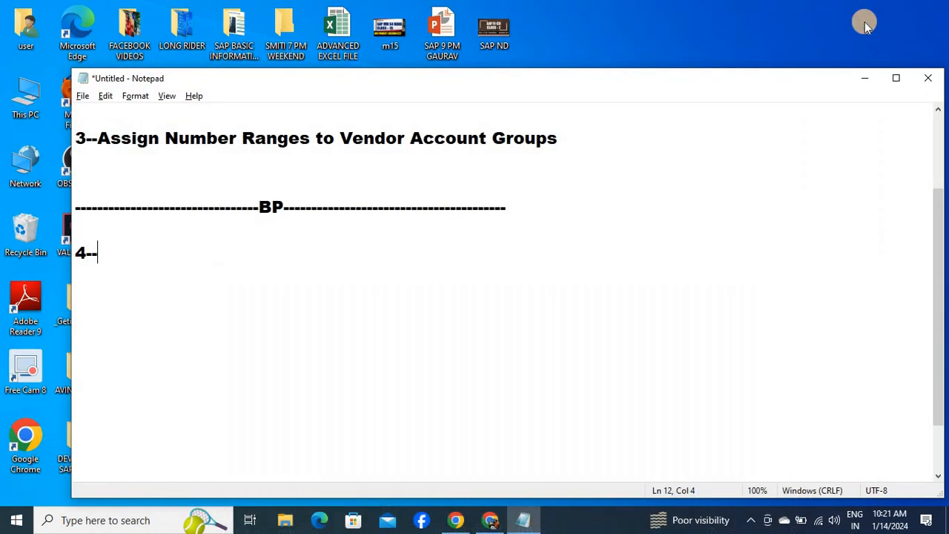
pyautogui.click(862, 75)
pyautogui.press('super+r')
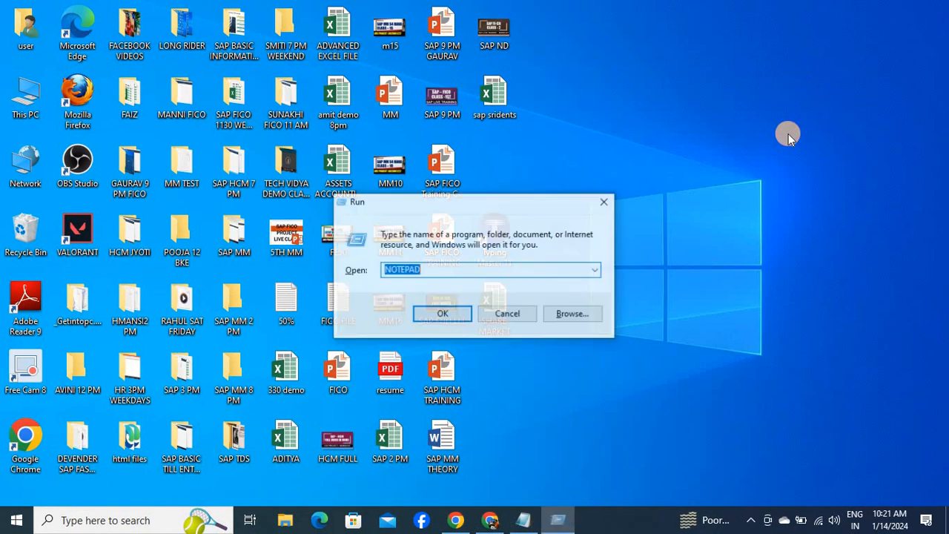
pyautogui.press('Return')
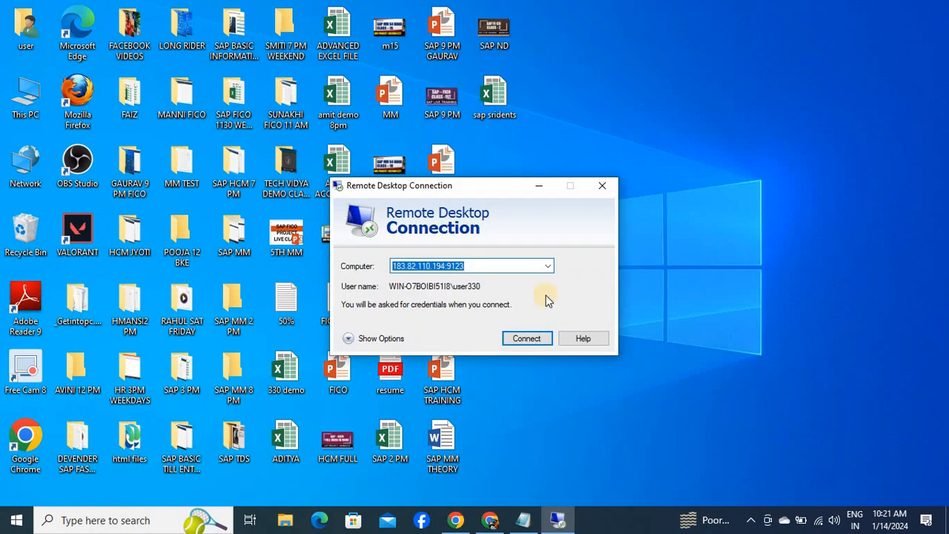
pyautogui.click(534, 338)
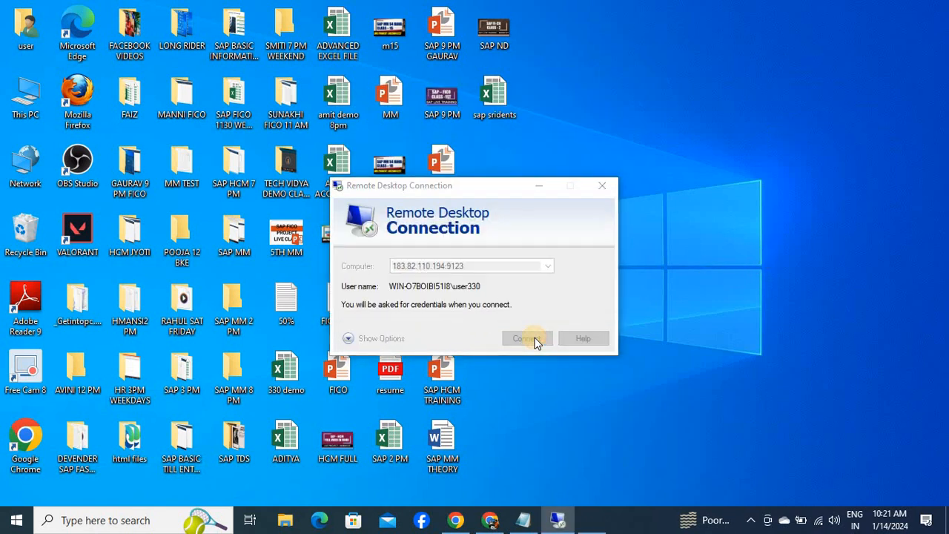
pyautogui.write('******')
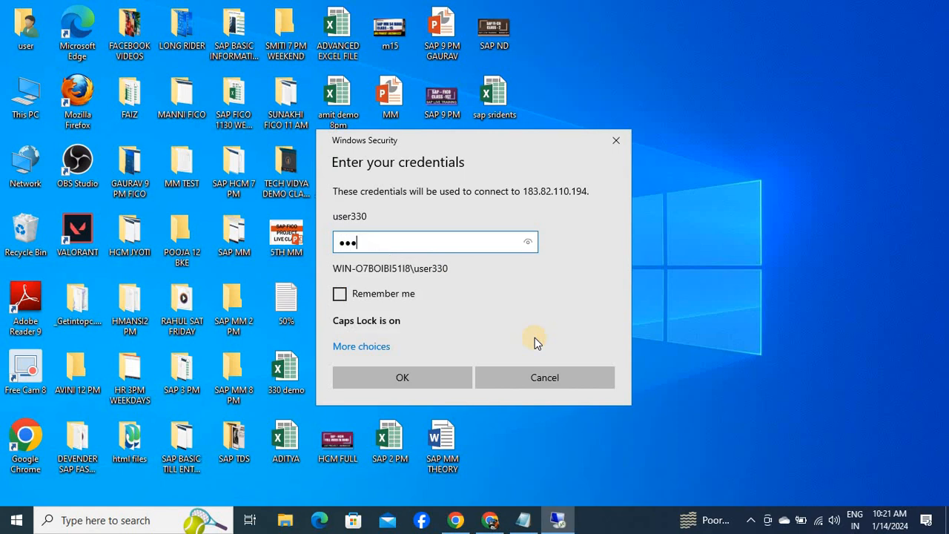
pyautogui.press('Return')
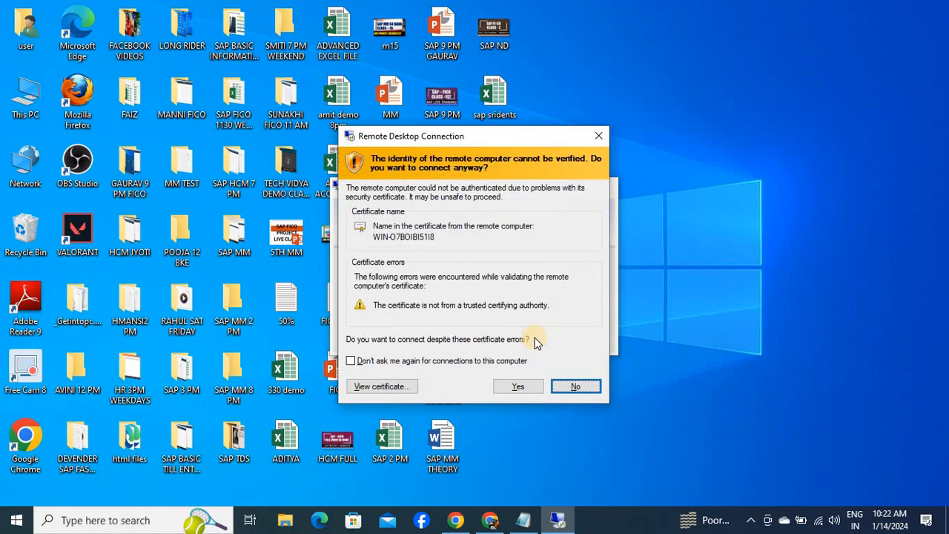
pyautogui.press('Left')
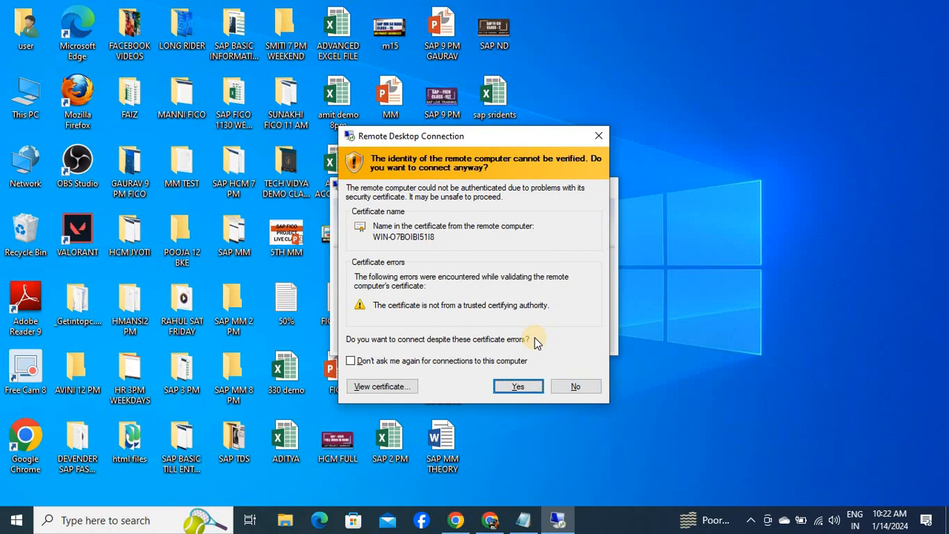
pyautogui.press('Return')
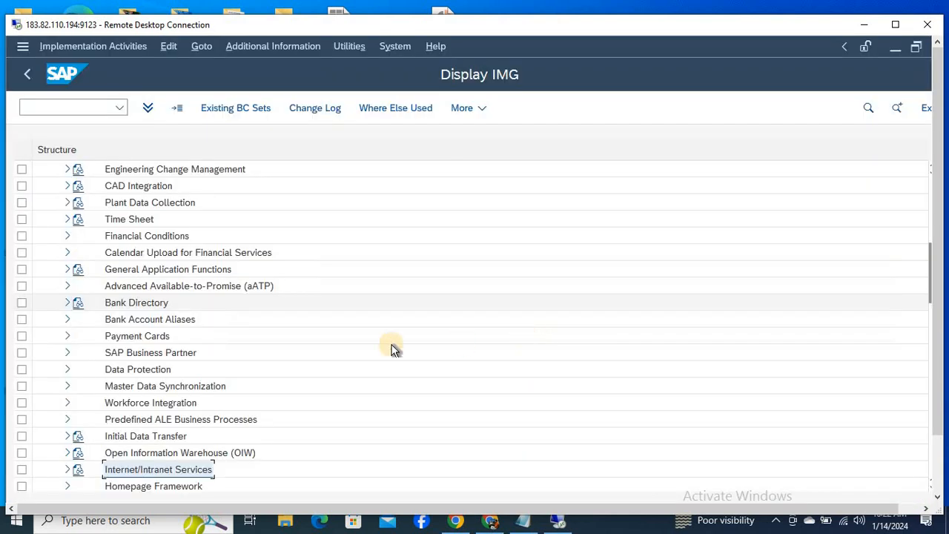
# Step: Expand SAP Business Partner > Business Partner > Basic Settings > Number Ranges and Groupings and select the Define Number Ranges activity
pyautogui.click(159, 356)
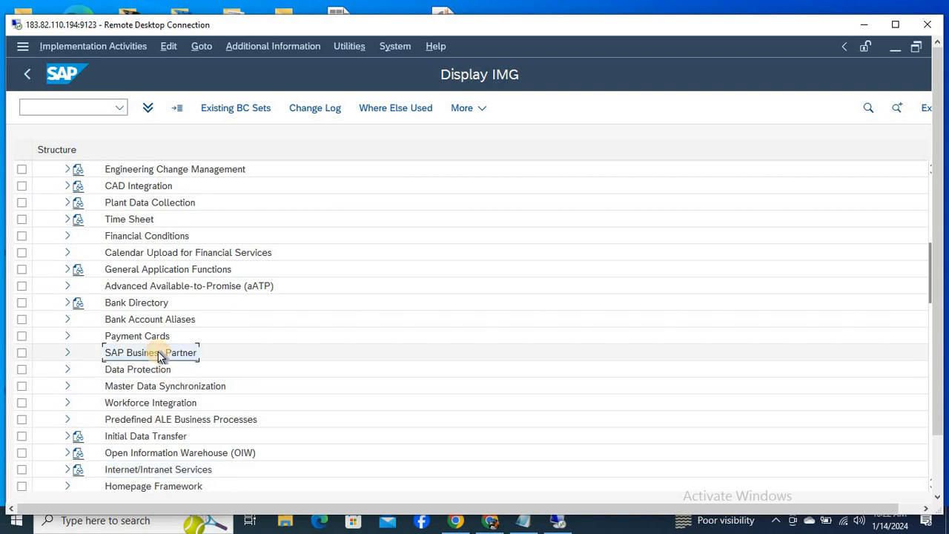
pyautogui.click(66, 353)
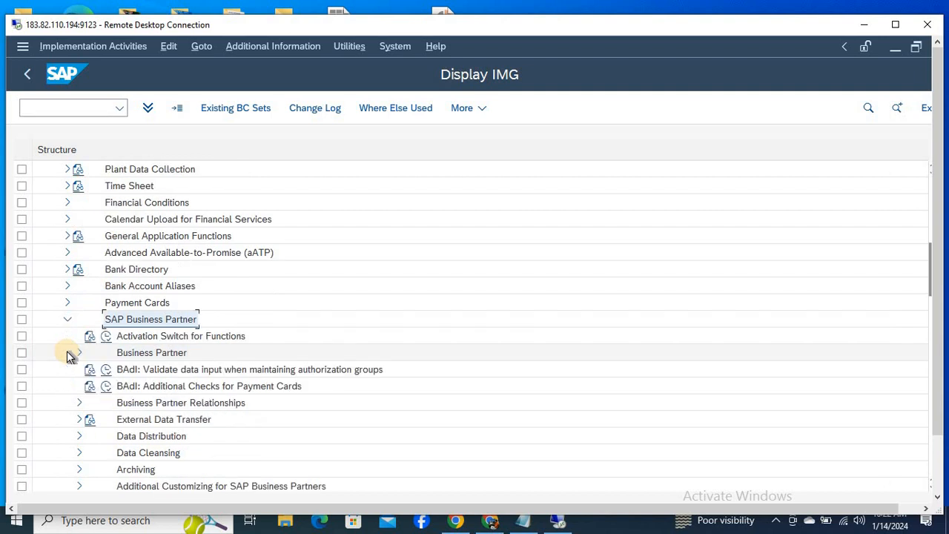
pyautogui.click(66, 353)
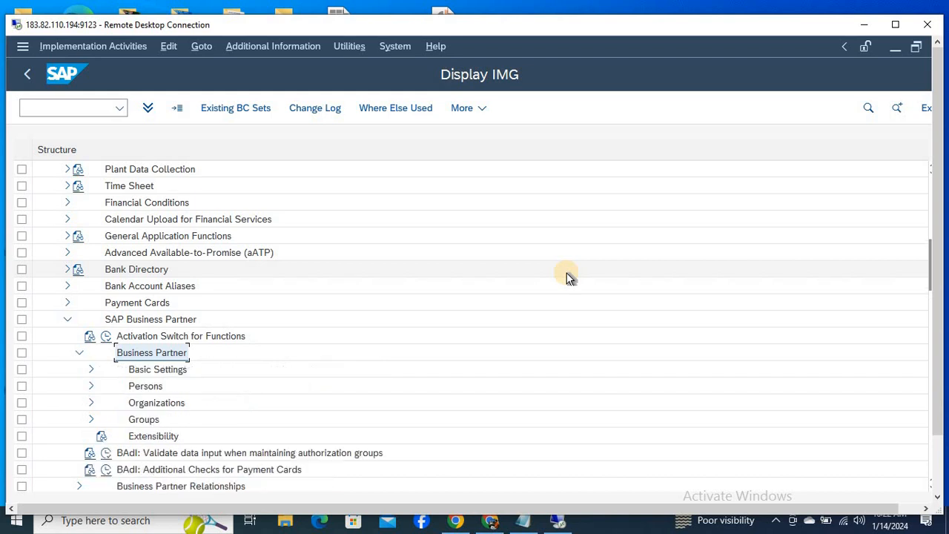
pyautogui.press('Down')
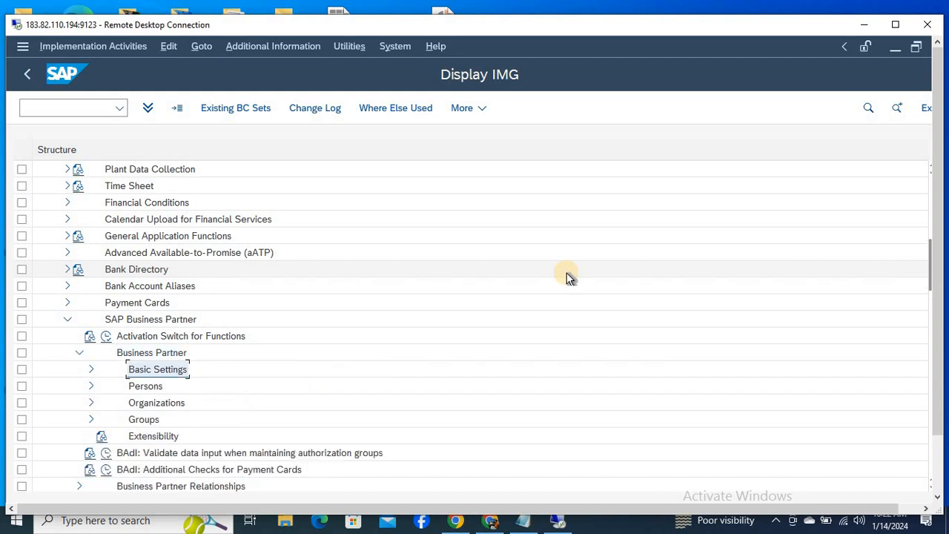
pyautogui.press('Right')
pyautogui.press('Down')
pyautogui.press('Down')
pyautogui.press('Down')
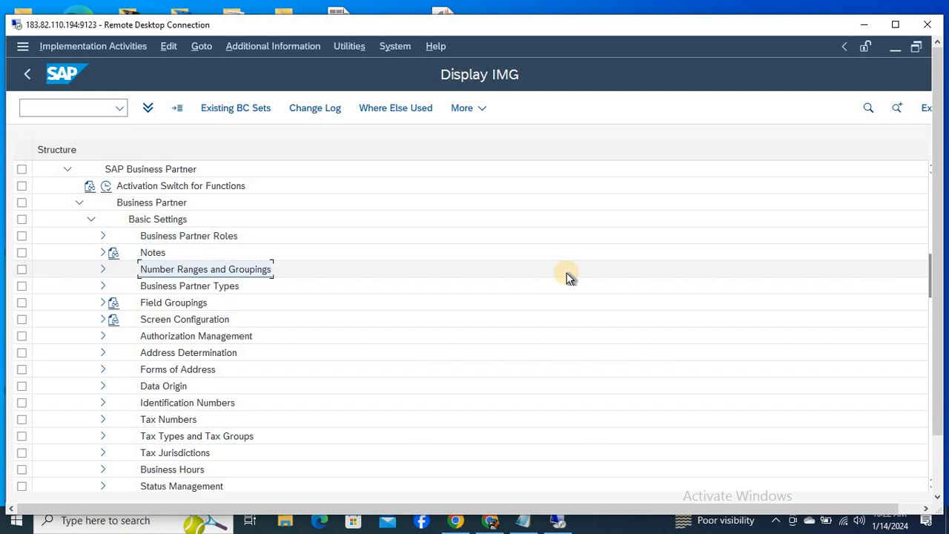
pyautogui.press('Right')
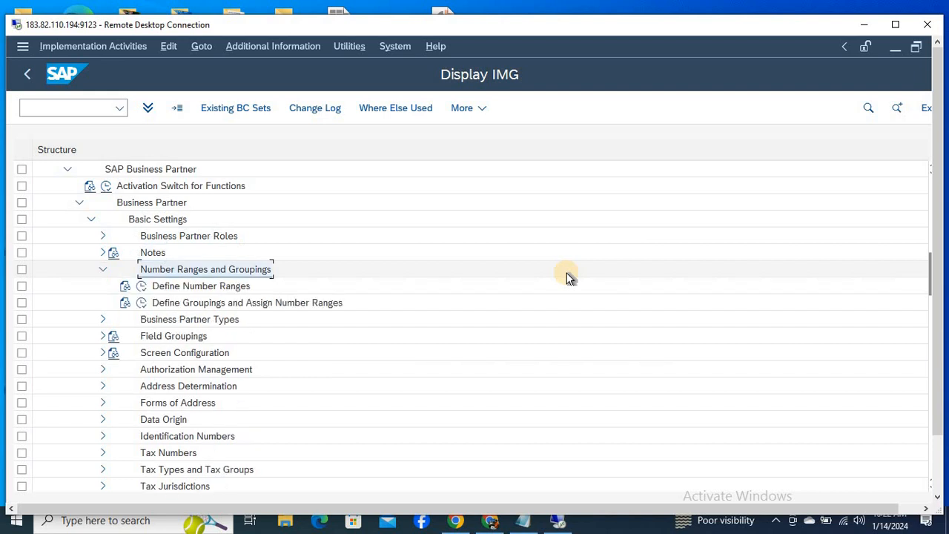
pyautogui.press('Down')
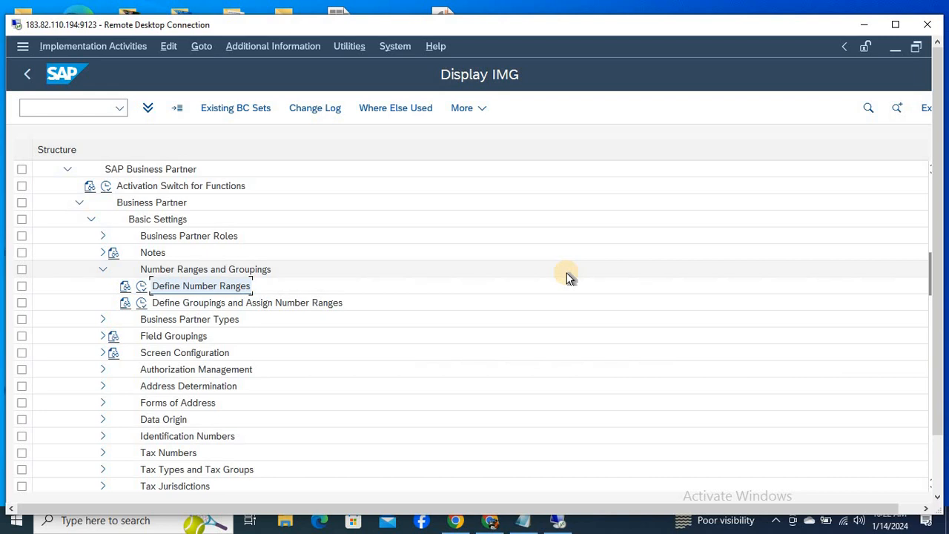
# Step: Switch to Notepad, complete entry 4 with the text "Define Number Ranges" and start a new line below it
pyautogui.hotkey('alt', 'Tab')
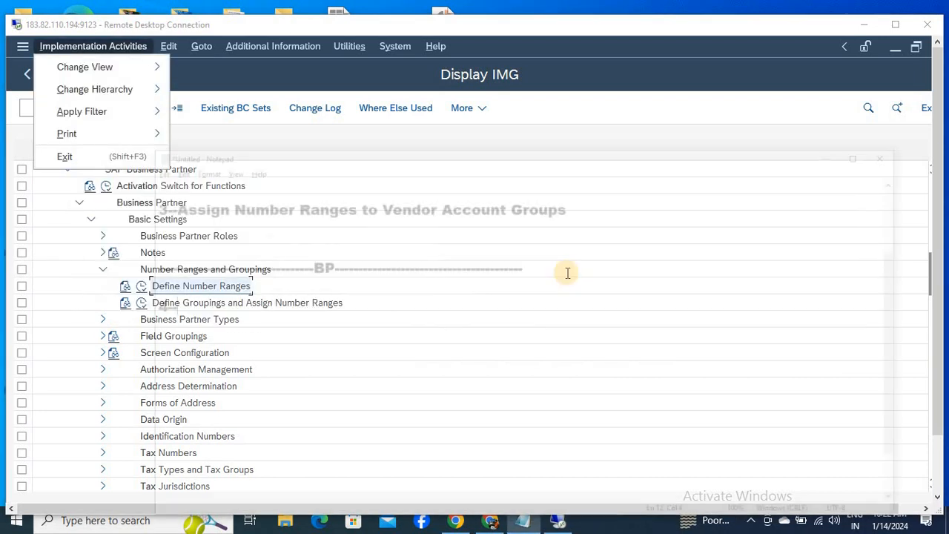
pyautogui.write('Define Number Ranges')
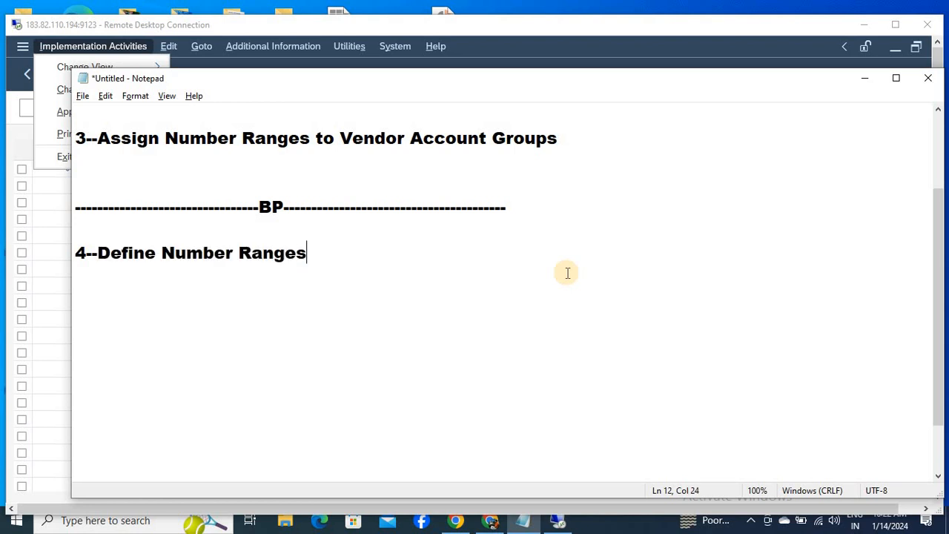
pyautogui.press('Return')
pyautogui.press('Return')
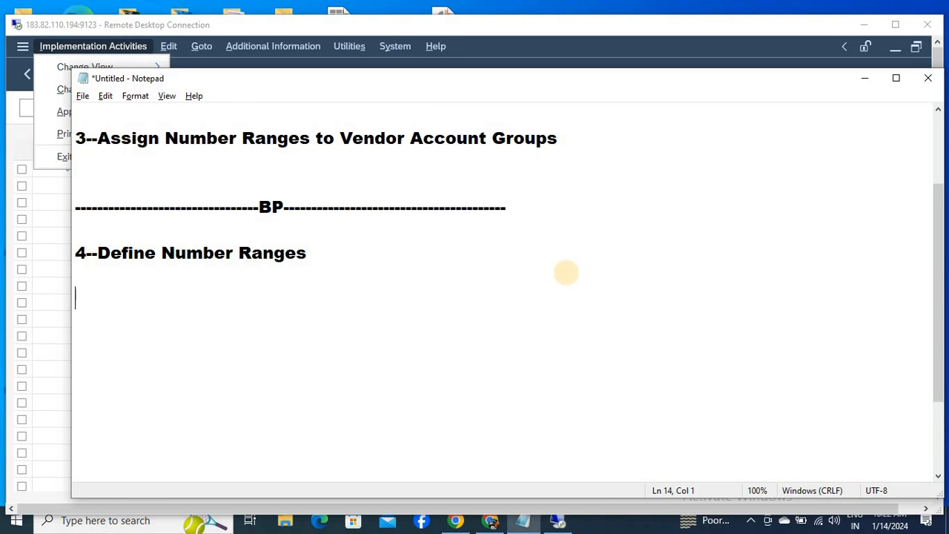
pyautogui.press('BackSpace')
# Step: Switch back to SAP, execute Define Number Ranges and open the BU_PARTNER intervals in change mode
pyautogui.hotkey('alt', 'Tab')
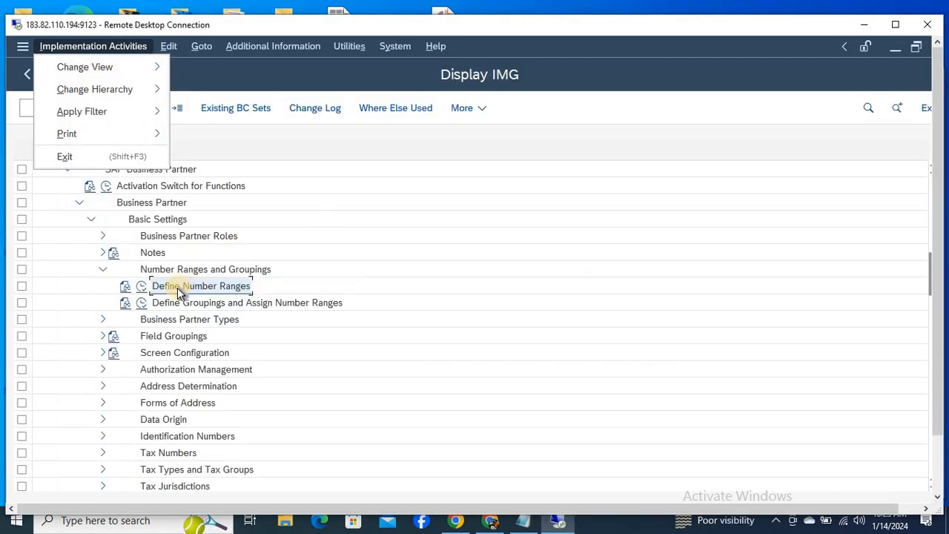
pyautogui.click(141, 288)
pyautogui.click(141, 288)
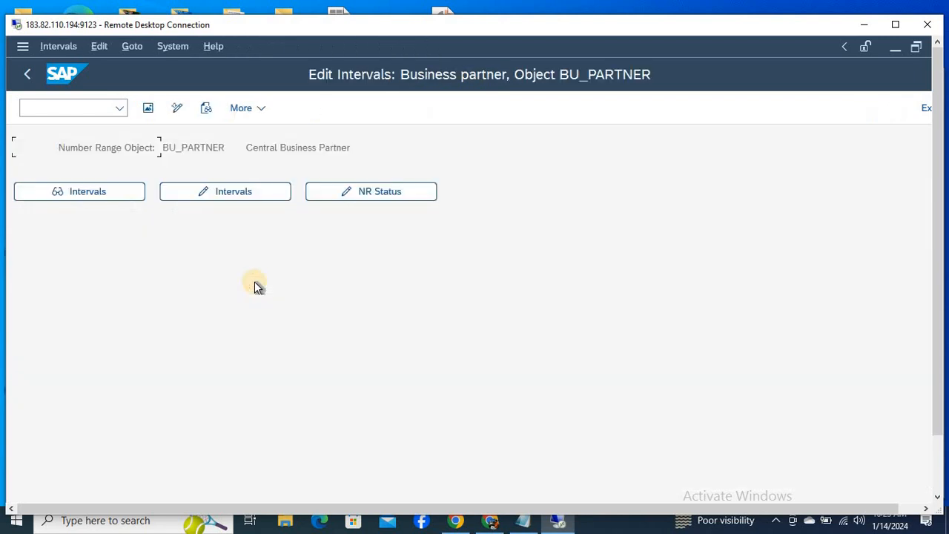
pyautogui.click(245, 195)
pyautogui.click(172, 282)
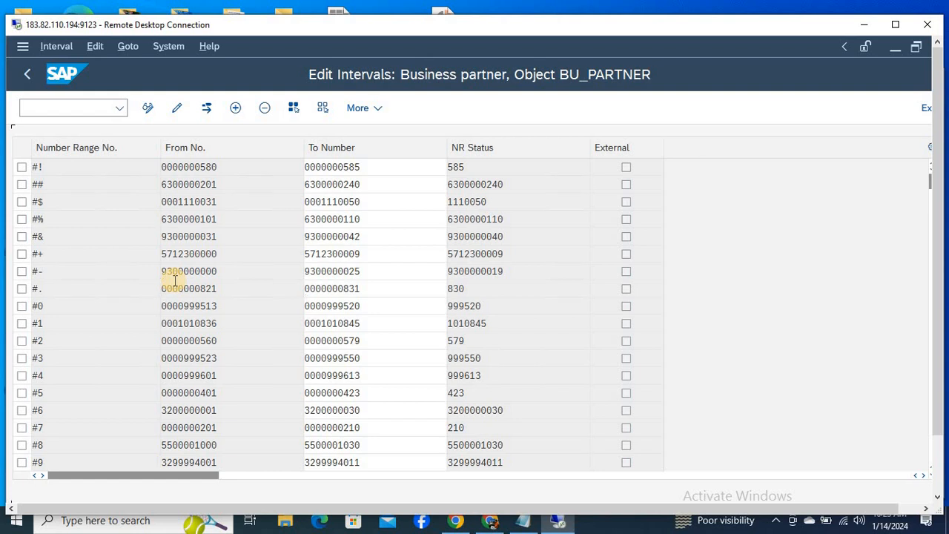
# Step: Find number range 99 in the BU_PARTNER intervals, examine its start number and number range status, and exit interval editing back to the IMG
pyautogui.scroll(-20, 172, 282)
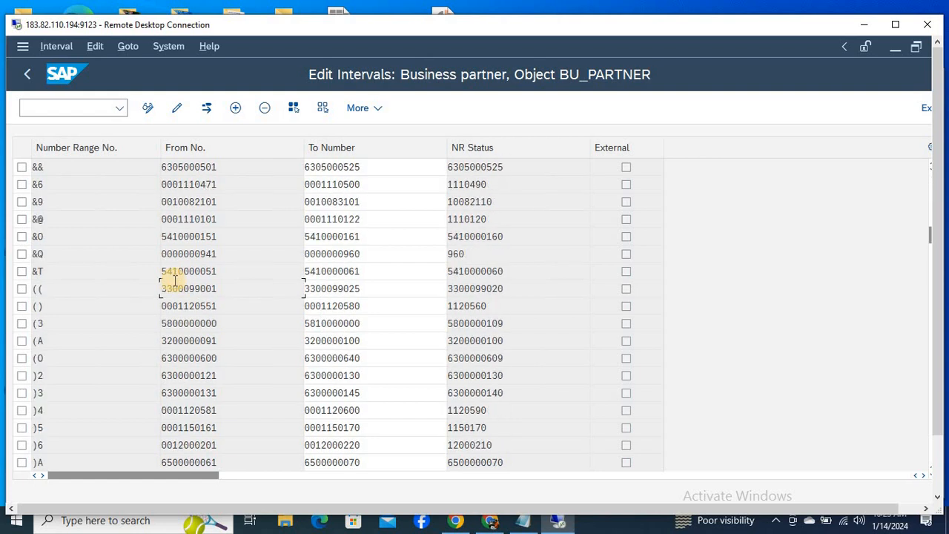
pyautogui.scroll(-20, 175, 282)
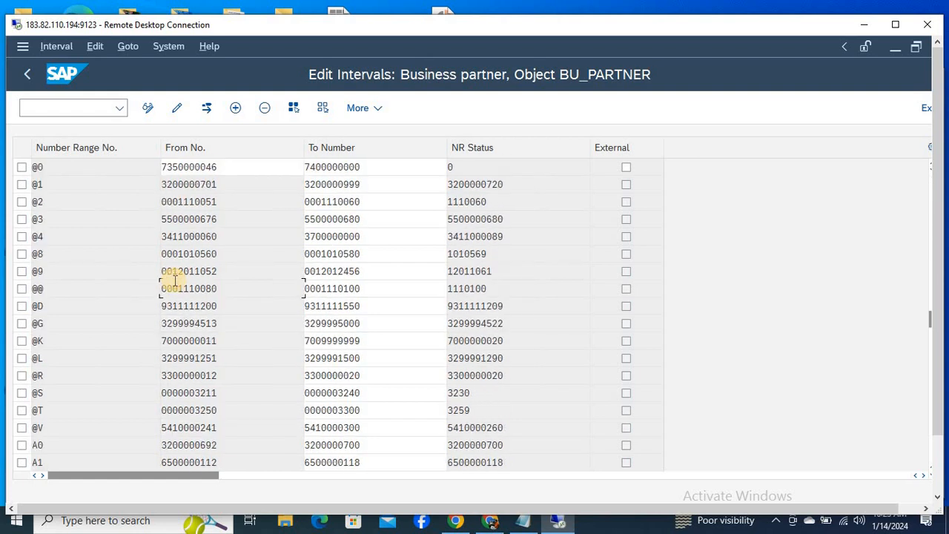
pyautogui.scroll(6, 172, 281)
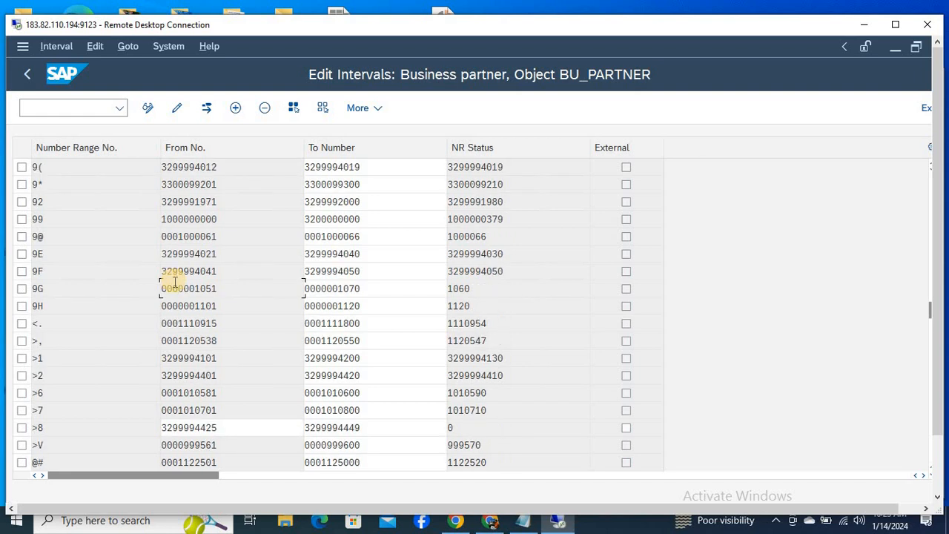
pyautogui.click(21, 221)
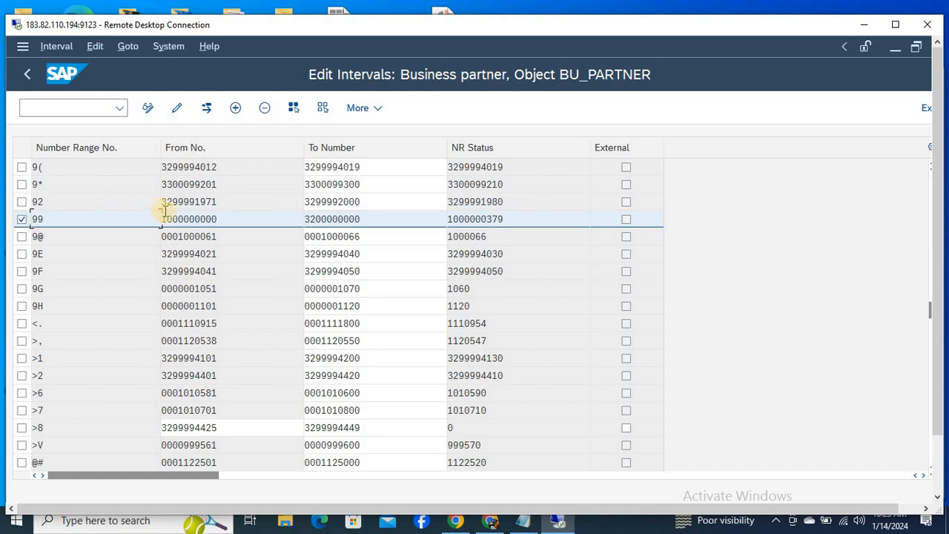
pyautogui.doubleClick(211, 220)
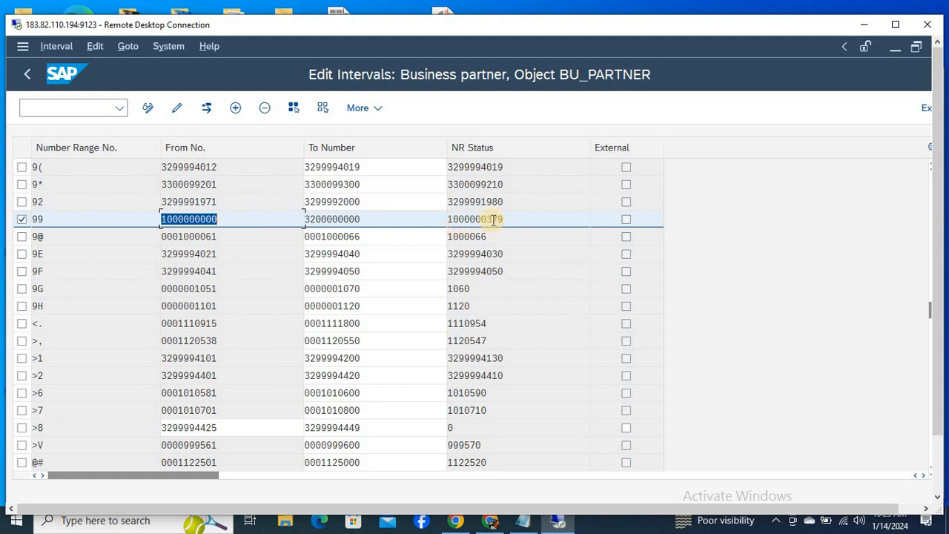
pyautogui.moveTo(484, 220); pyautogui.dragTo(507, 219)
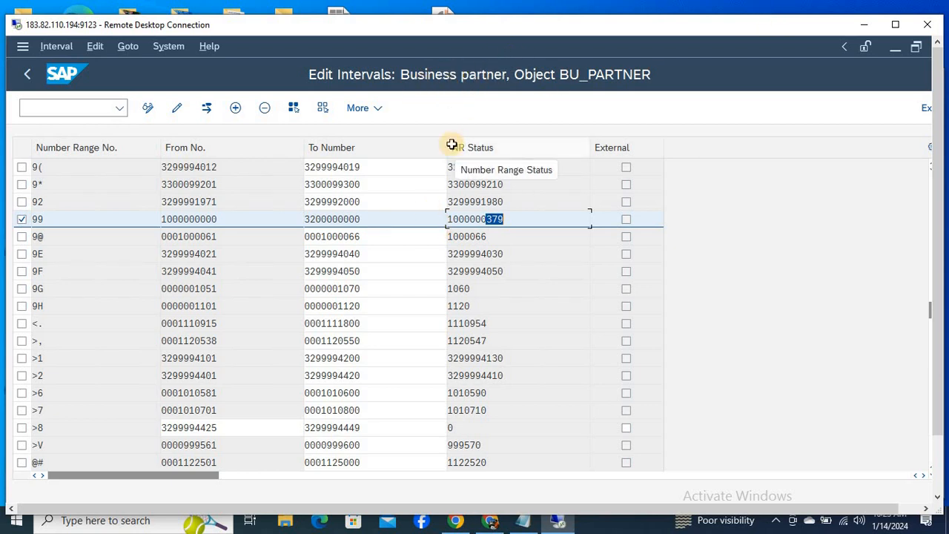
pyautogui.press('Escape')
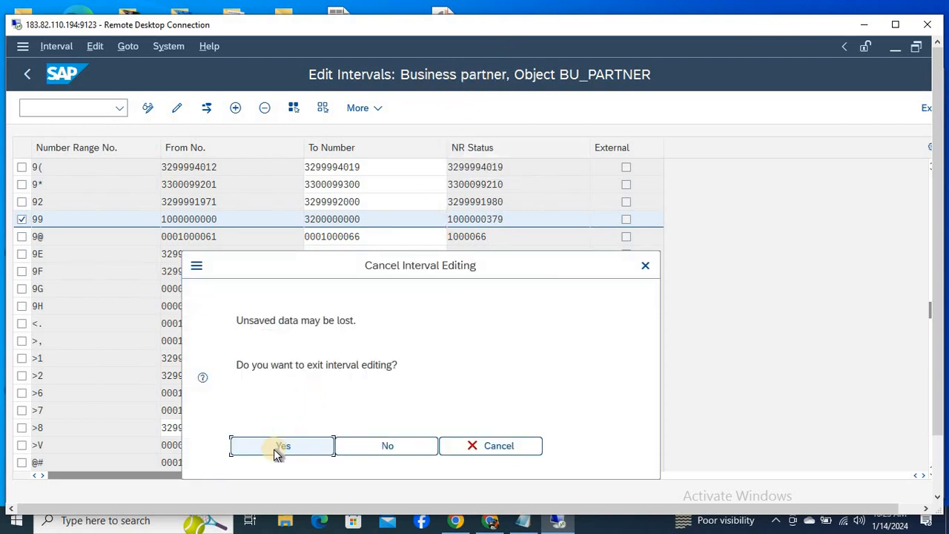
pyautogui.click(282, 446)
pyautogui.press('Escape')
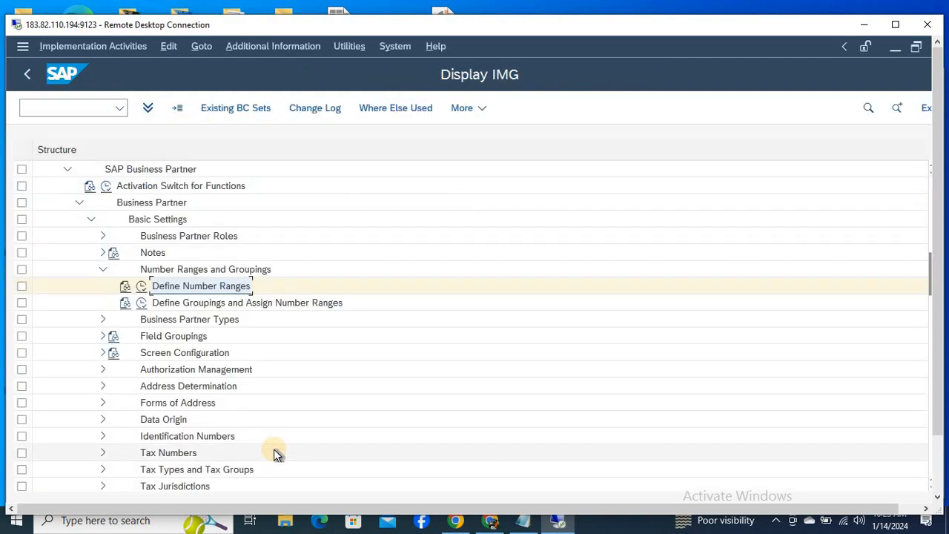
# Step: Switch to Notepad, note 99 under the Define Number Ranges entry and start a new entry "5--" after a blank line
pyautogui.hotkey('alt', 'Tab')
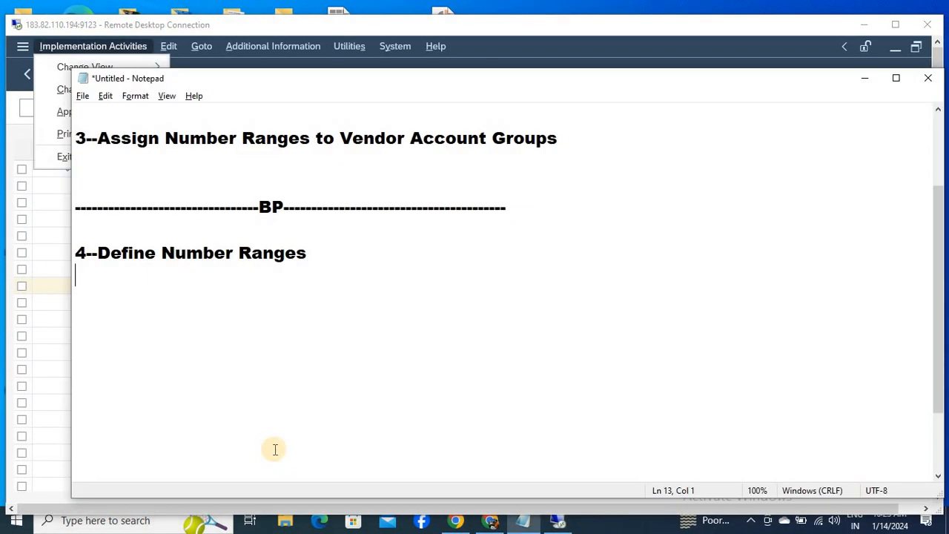
pyautogui.write('99')
pyautogui.press('Return')
pyautogui.press('Return')
pyautogui.write('5--')
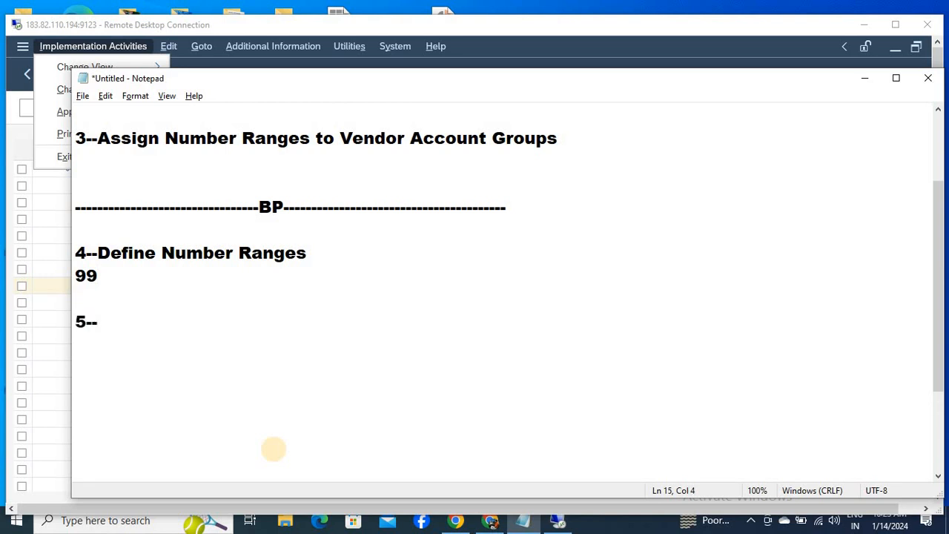
# Step: Copy the activity name "Define Groupings and Assign Number Ranges" from the SAP IMG into entry 5 in Notepad
pyautogui.hotkey('alt', 'Tab')
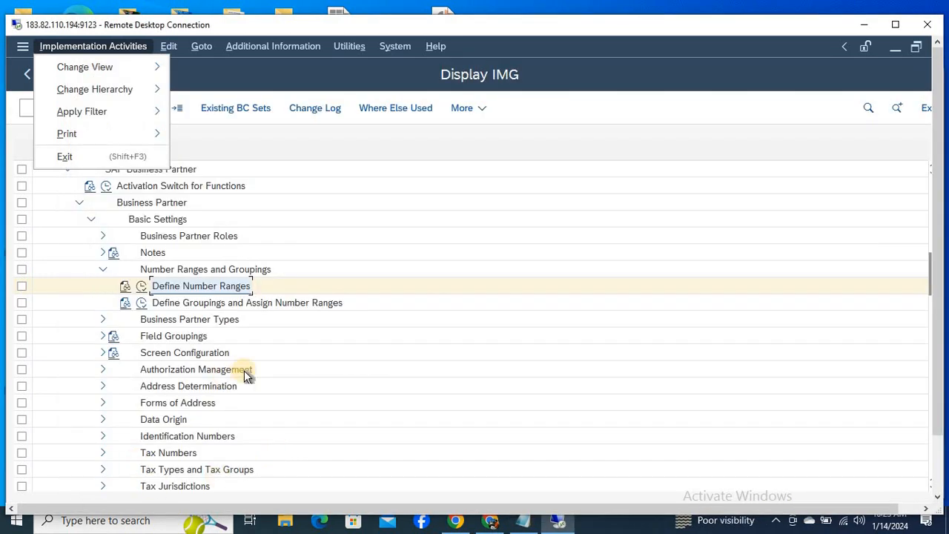
pyautogui.click(274, 302)
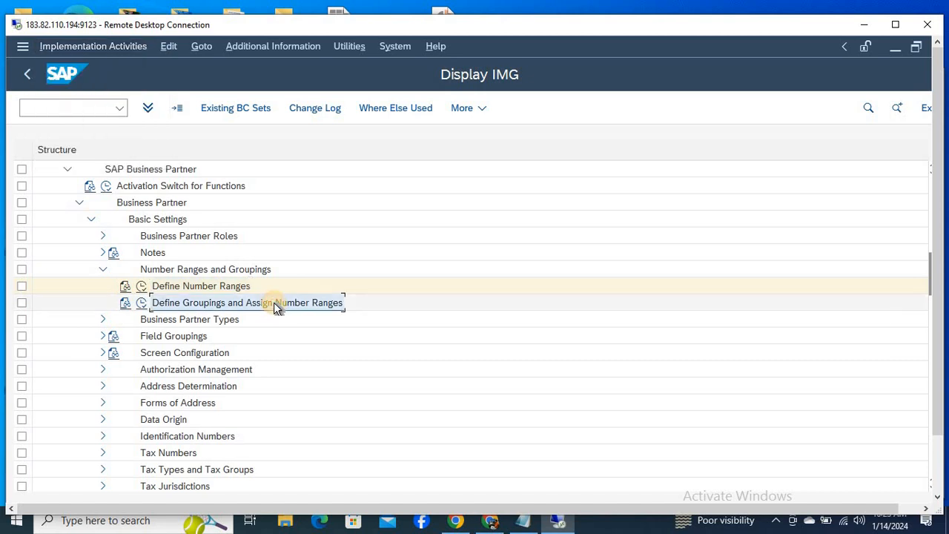
pyautogui.hotkey('alt', 'Tab')
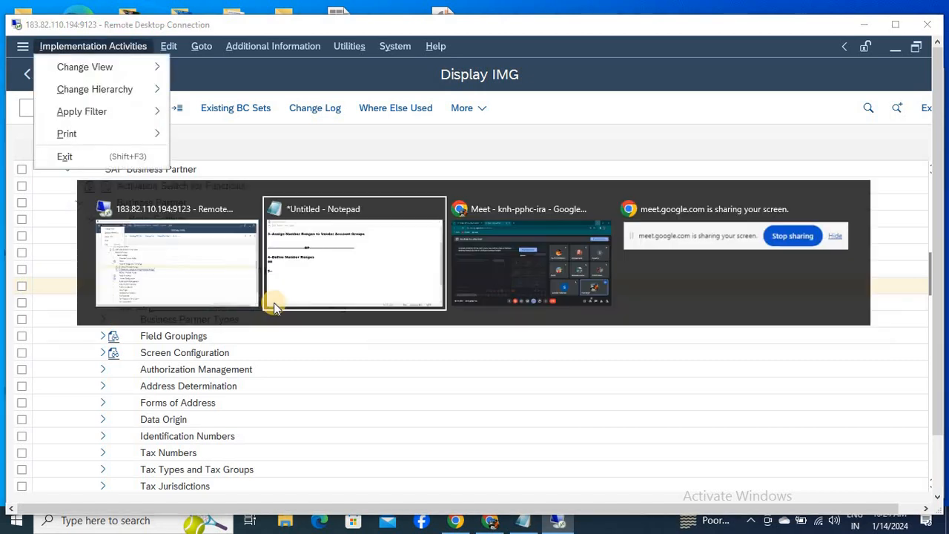
pyautogui.write('Define Groupings and Assign Number Ranges')
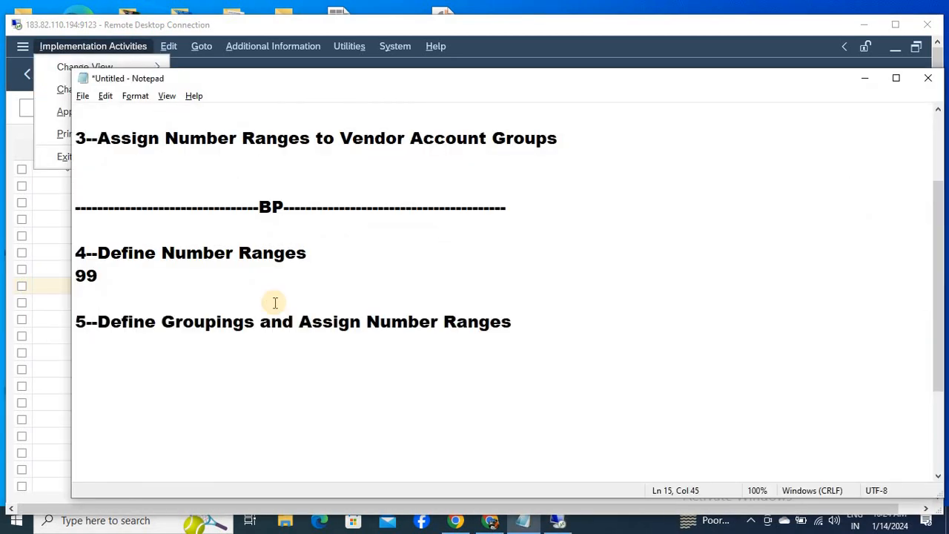
# Step: Add a block of blank lines below entry 5 and place the cursor on the line directly beneath that entry
pyautogui.press('Return')
pyautogui.press('Return')
pyautogui.press('Return')
pyautogui.press('Return')
pyautogui.press('Return')
pyautogui.press('Return')
pyautogui.press('Return')
pyautogui.press('Return')
pyautogui.press('Return')
pyautogui.press('Return')
pyautogui.press('Return')
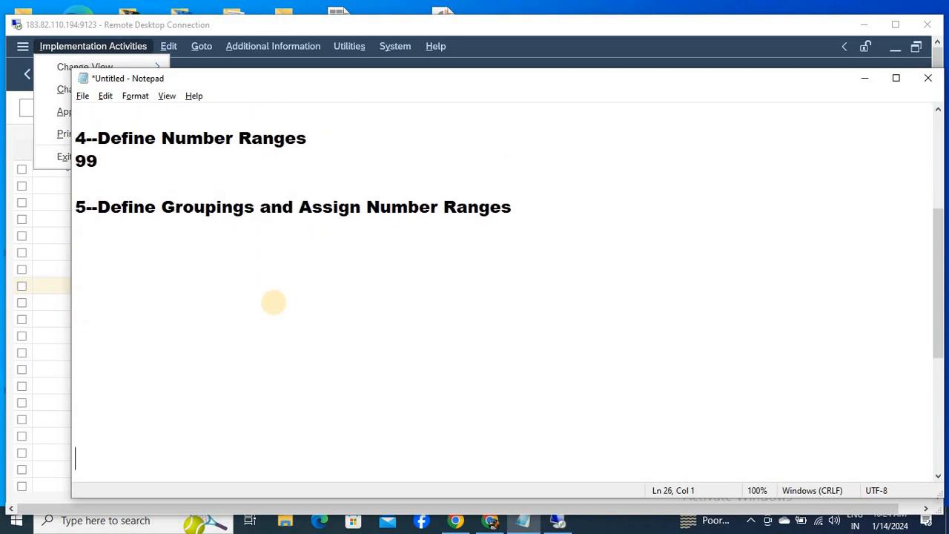
pyautogui.press('Up')
pyautogui.press('Up')
pyautogui.press('Up')
pyautogui.press('Up')
pyautogui.press('Up')
pyautogui.press('Up')
pyautogui.press('Up')
pyautogui.press('Up')
pyautogui.press('Up')
pyautogui.press('Up')
pyautogui.press('Up')
pyautogui.press('Up')
pyautogui.press('Up')
pyautogui.press('Up')
pyautogui.press('Up')
pyautogui.press('Up')
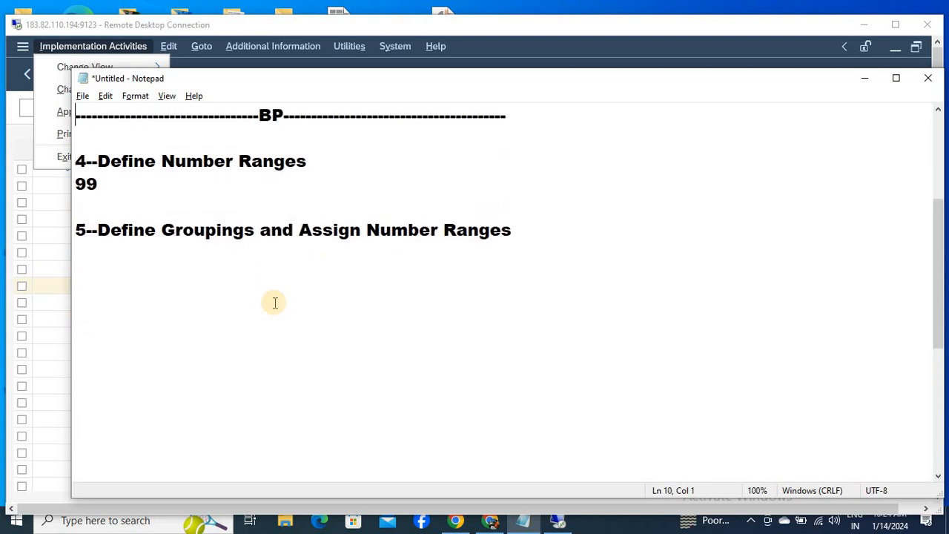
pyautogui.press('Down')
pyautogui.press('Down')
pyautogui.press('Down')
pyautogui.press('Down')
pyautogui.press('Down')
pyautogui.press('Down')
pyautogui.press('Down')
pyautogui.press('Up')
# Step: Switch back to SAP, execute Define Groupings and Assign Number Ranges and open the new entries table for BP groupings
pyautogui.hotkey('alt', 'Tab')
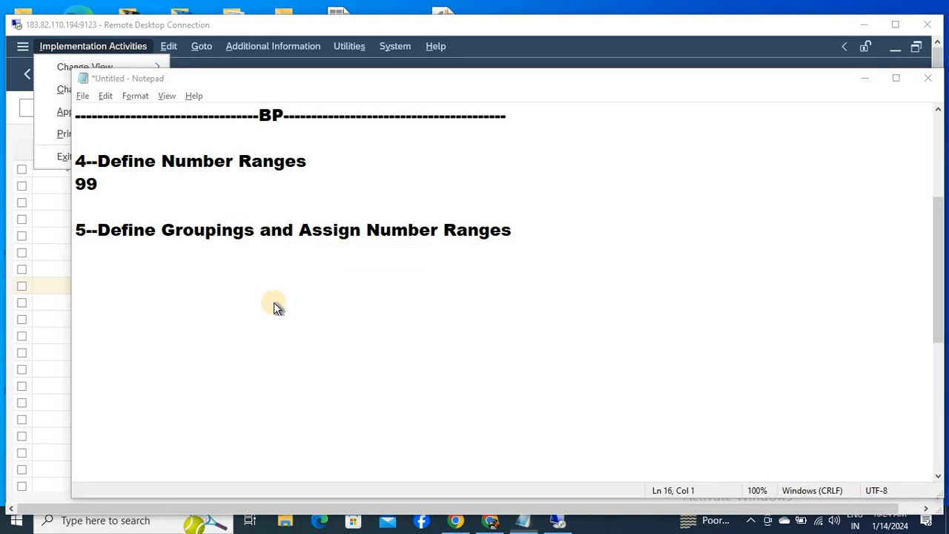
pyautogui.click(167, 306)
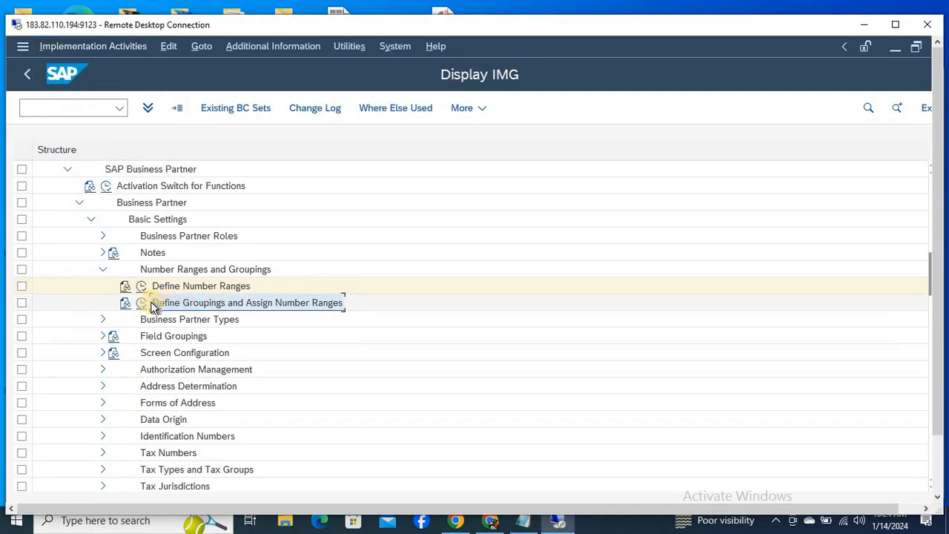
pyautogui.click(141, 303)
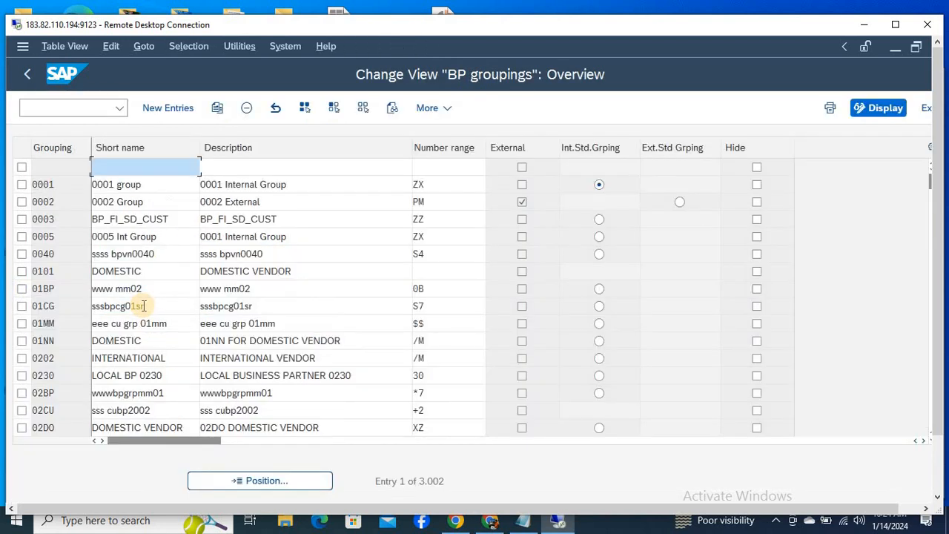
pyautogui.click(155, 109)
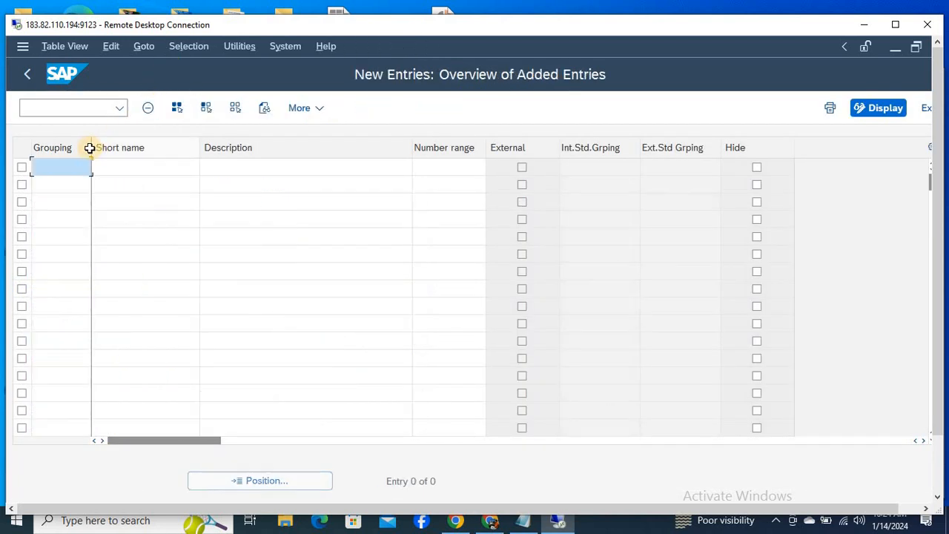
# Step: Widen the Grouping column and enter the groupings VINY, SNJY, MHTO and SORV in the first four rows
pyautogui.moveTo(90, 149); pyautogui.dragTo(115, 153)
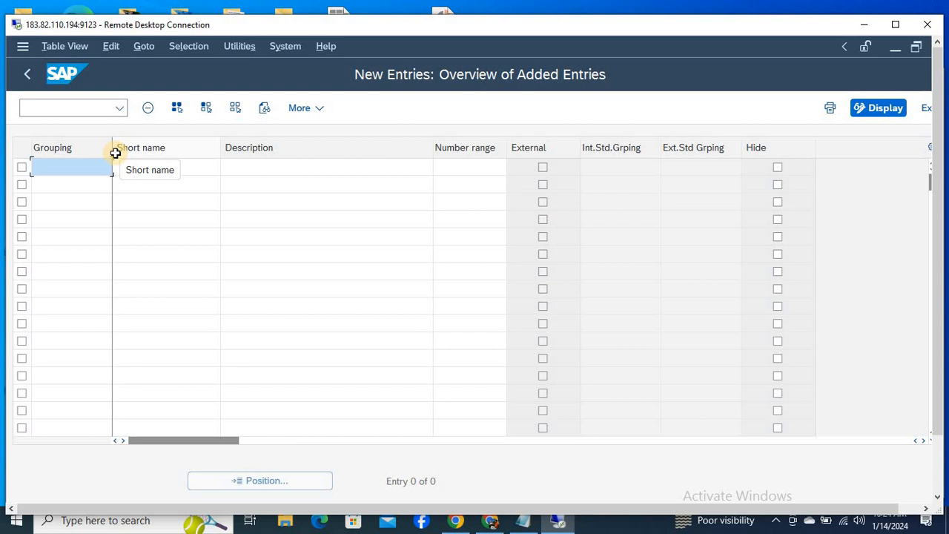
pyautogui.write('VI')
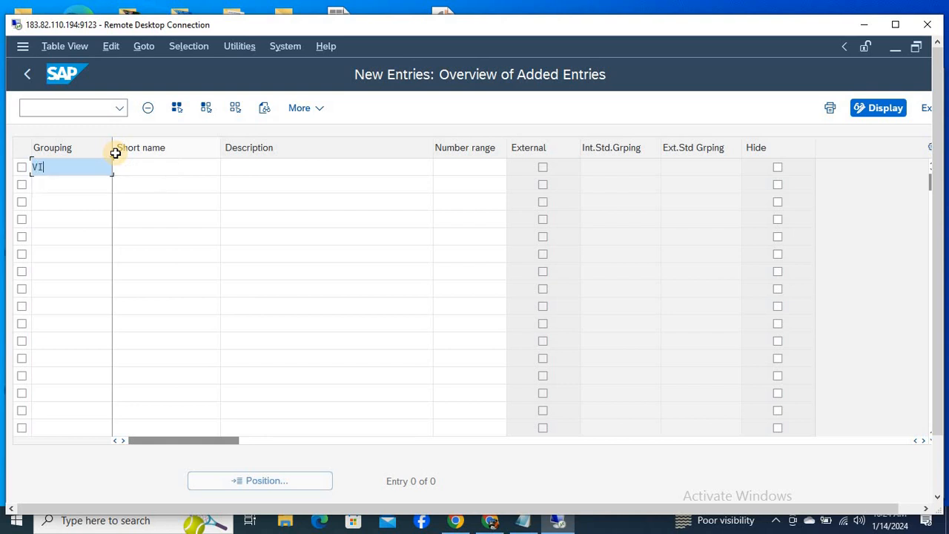
pyautogui.write('NY')
pyautogui.press('Down')
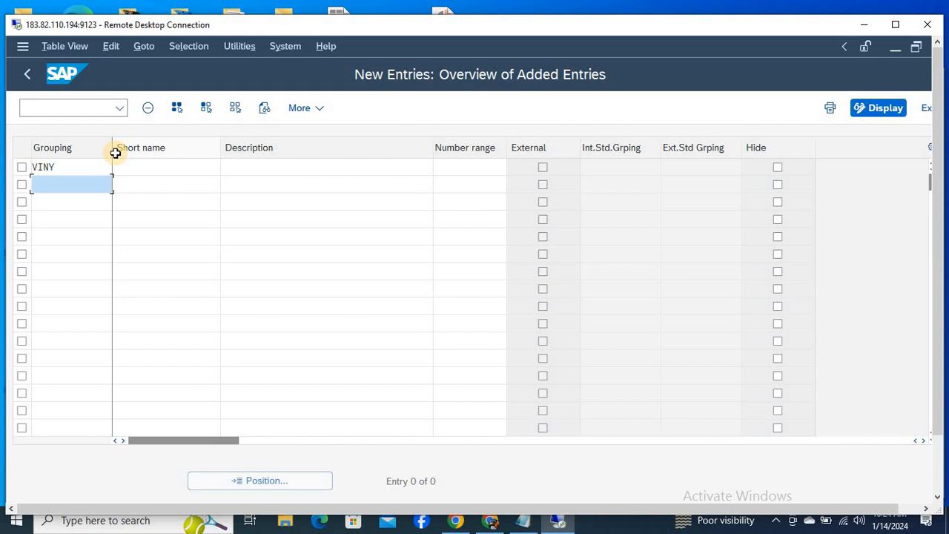
pyautogui.write('SANJ')
pyautogui.press('Down')
pyautogui.press('Up')
pyautogui.write('SNJY')
pyautogui.press('Down')
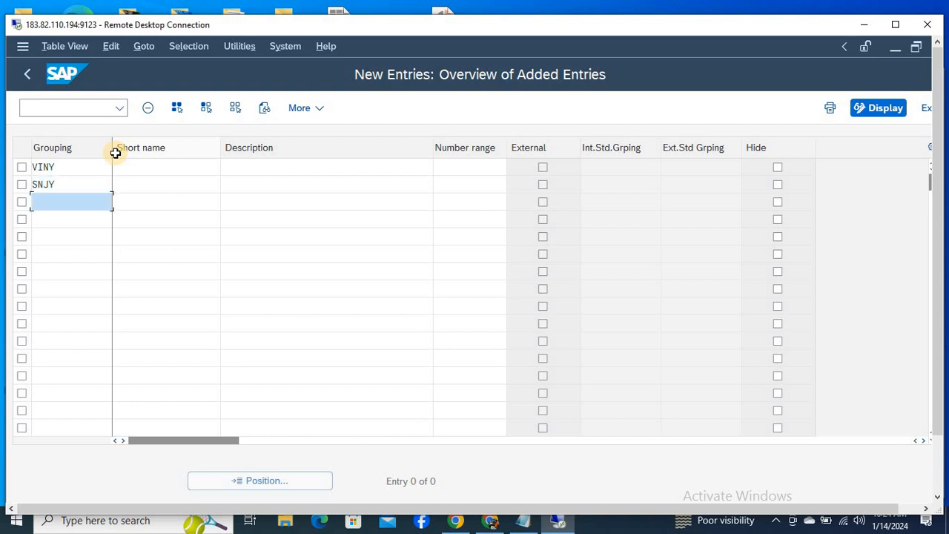
pyautogui.write('MHTO')
pyautogui.press('Down')
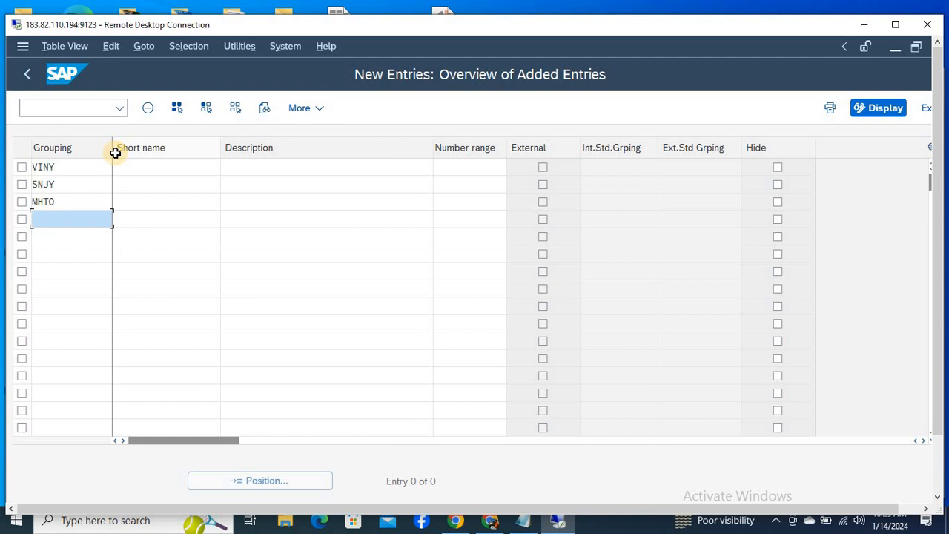
pyautogui.write('SORV')
pyautogui.press('Down')
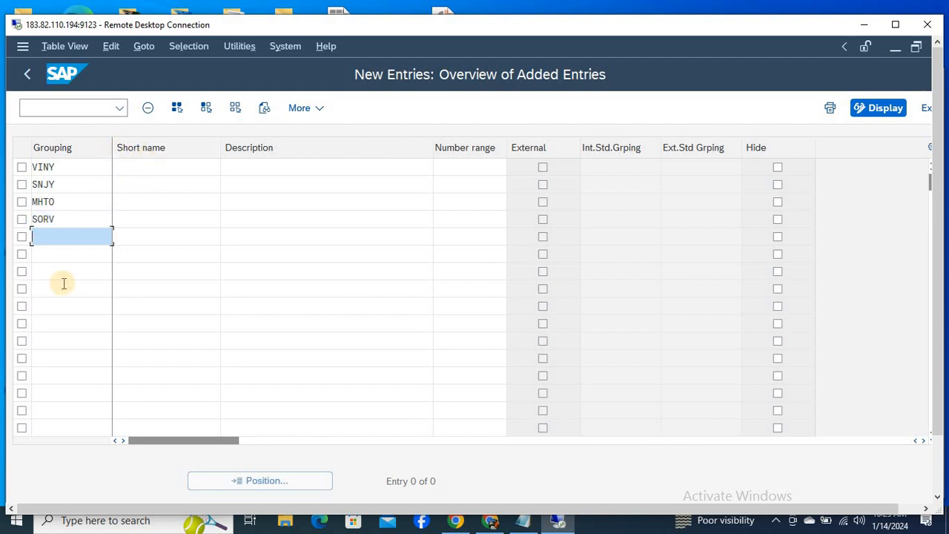
# Step: Enter the short names DOMESTIC for VINY, INTERNATIONAL for SNJY, DOMESTIC for MHTO and ONE TIME for SORV
pyautogui.click(140, 169)
pyautogui.write('DOMESTIC')
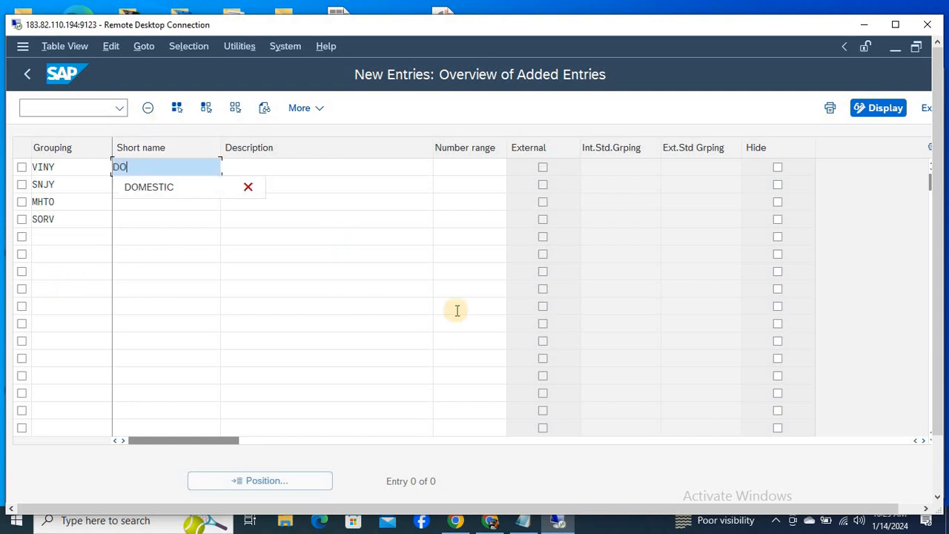
pyautogui.press('Down')
pyautogui.press('Return')
pyautogui.press('Down')
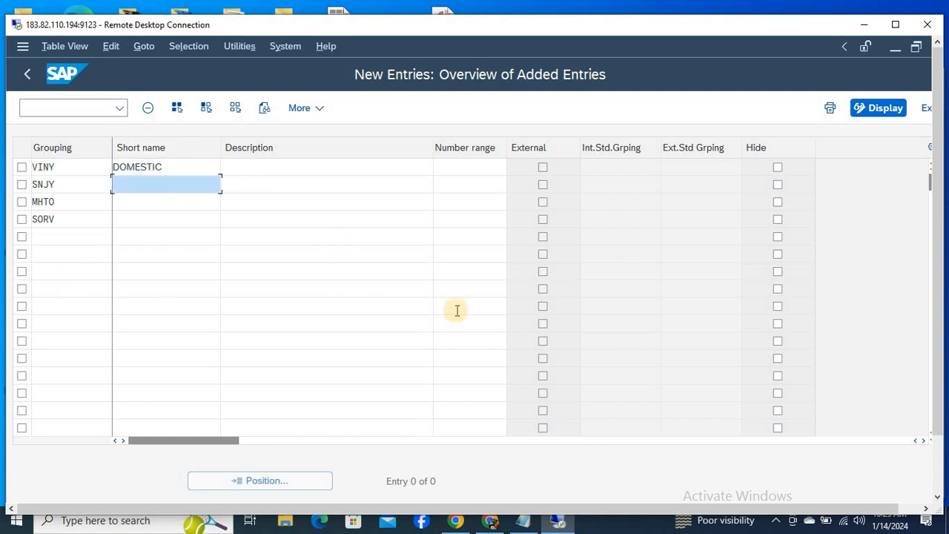
pyautogui.write('INTERNATIONAL')
pyautogui.press('Down')
pyautogui.press('Return')
pyautogui.press('Down')
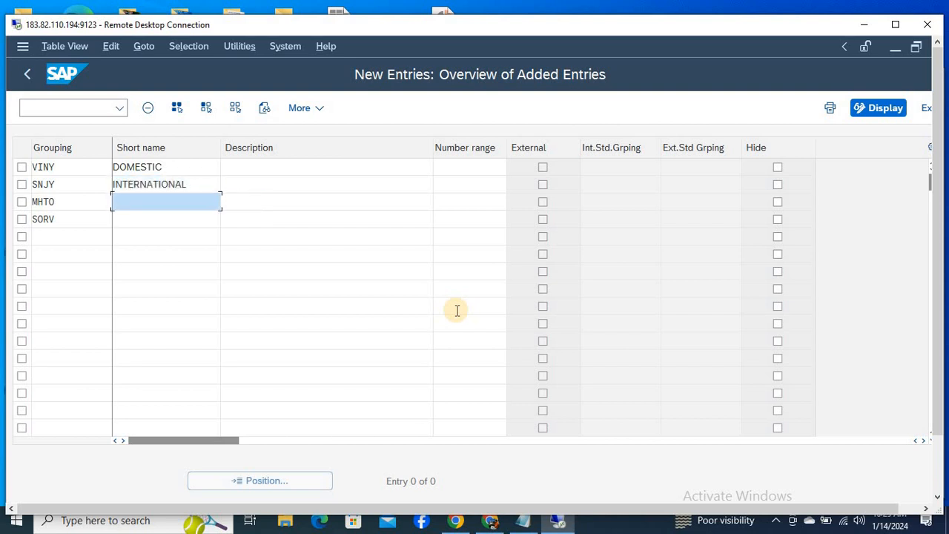
pyautogui.write('DOMESTIC')
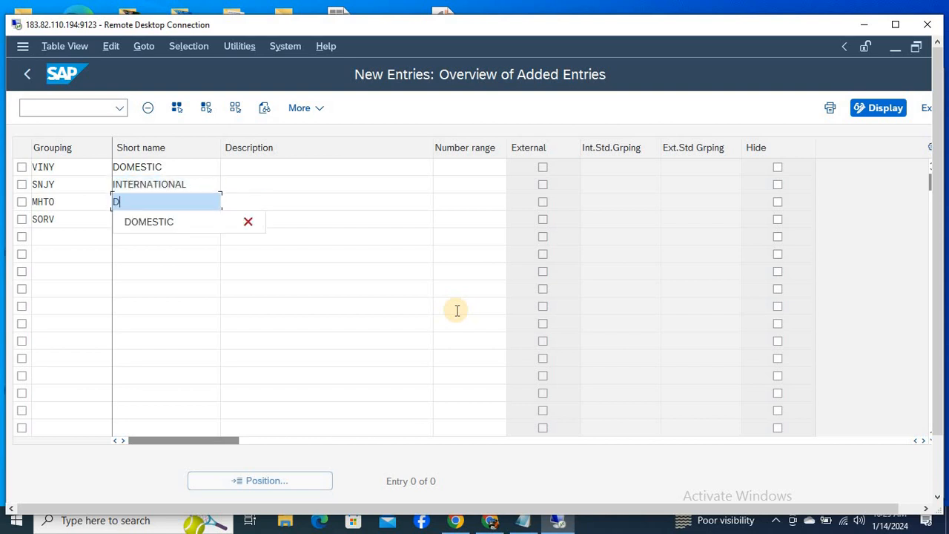
pyautogui.press('Down')
pyautogui.press('Return')
pyautogui.press('Down')
pyautogui.write('ONE TIME')
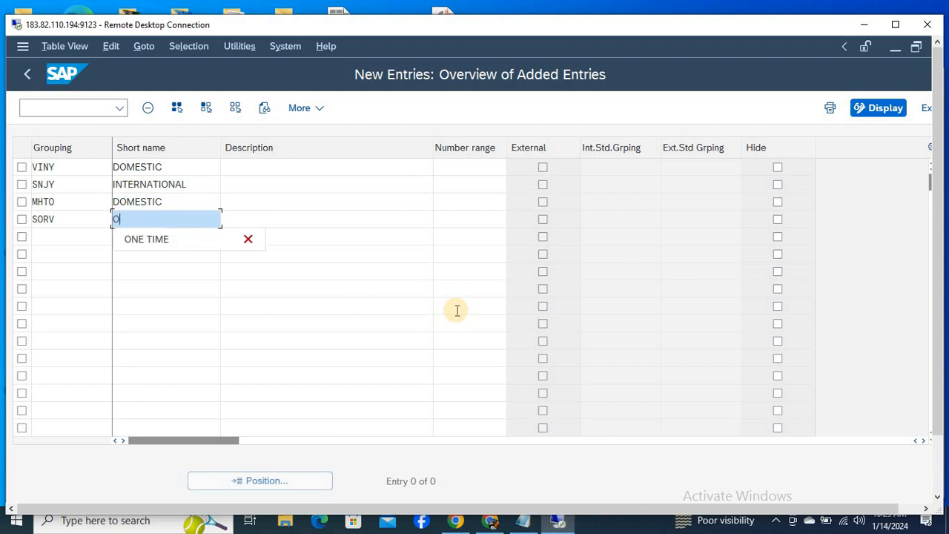
pyautogui.press('Down')
pyautogui.press('Return')
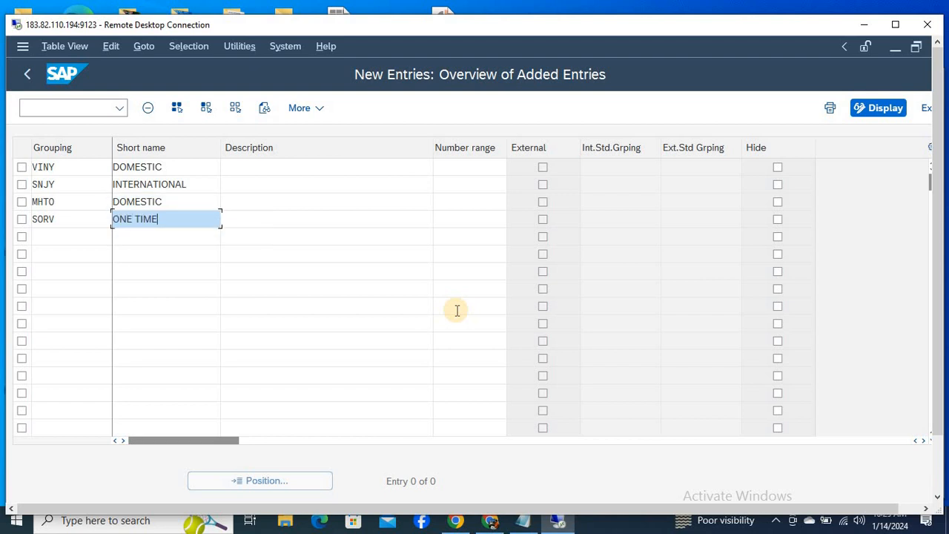
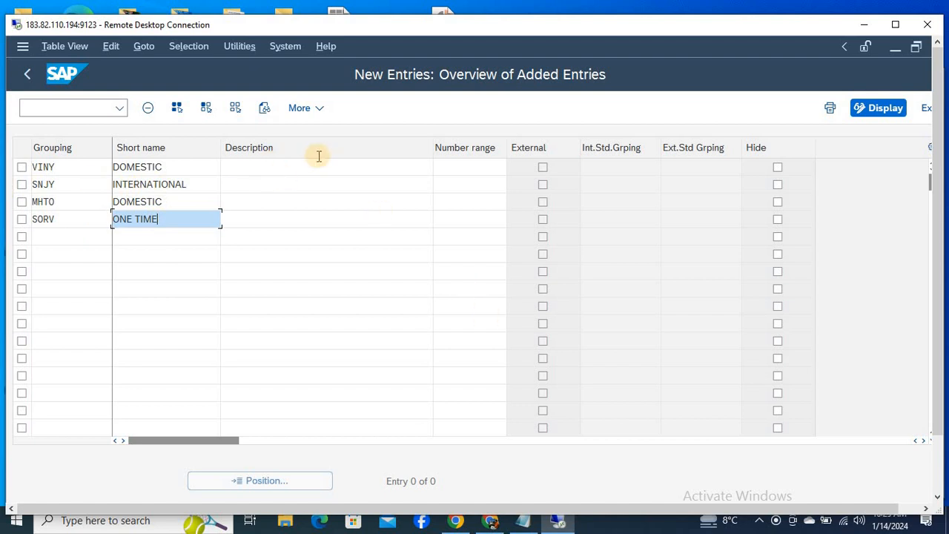
# Step: Enter the descriptions VINY DOMESTIC VENDOR for grouping VINY and SNJY INTERNATIONAL VENDOR for grouping SNJY
pyautogui.click(280, 169)
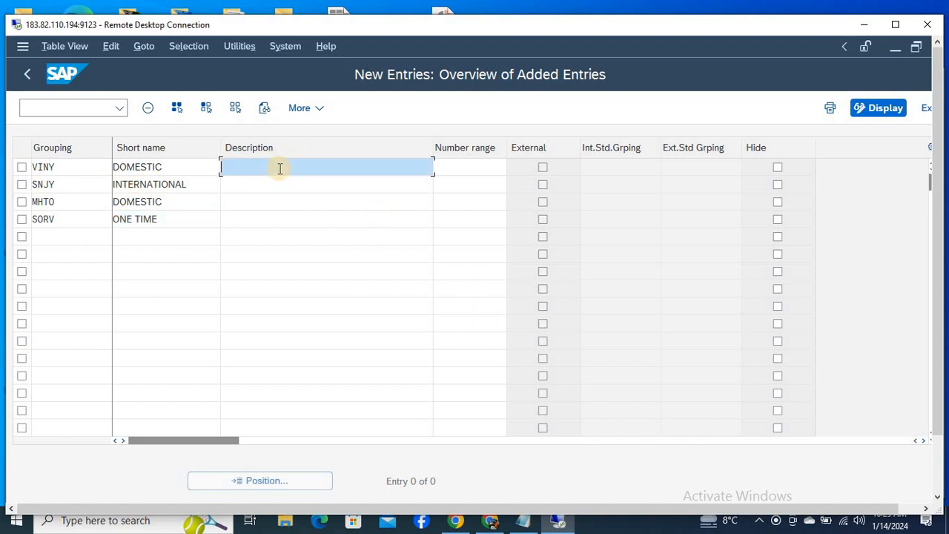
pyautogui.write('VINY DOMESTIC VEND')
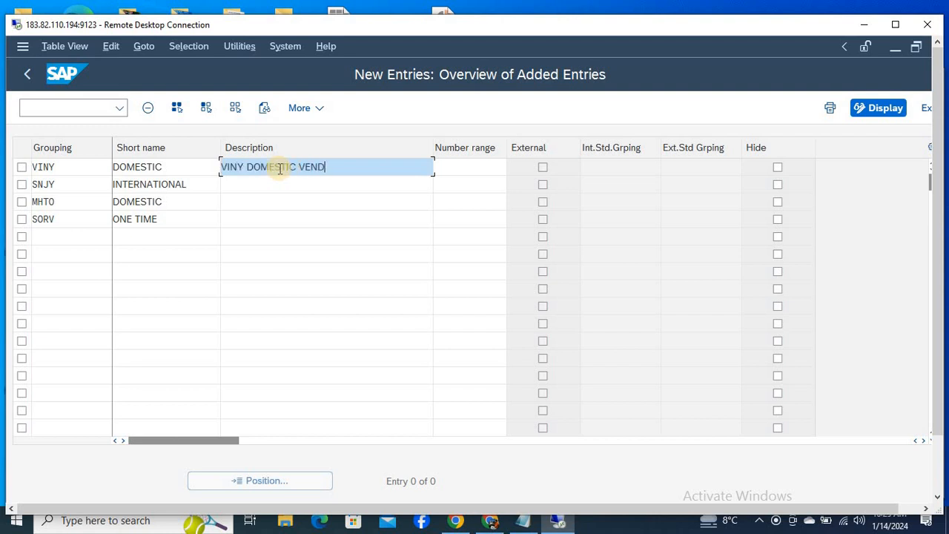
pyautogui.write('O')
pyautogui.write('R')
pyautogui.press('Down')
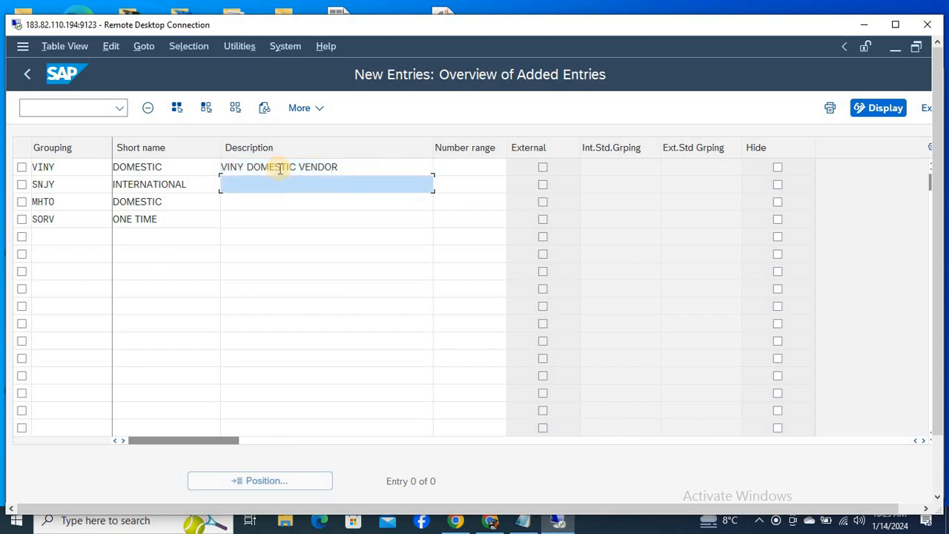
pyautogui.write('SNJY INTERNATIONAL VENDO')
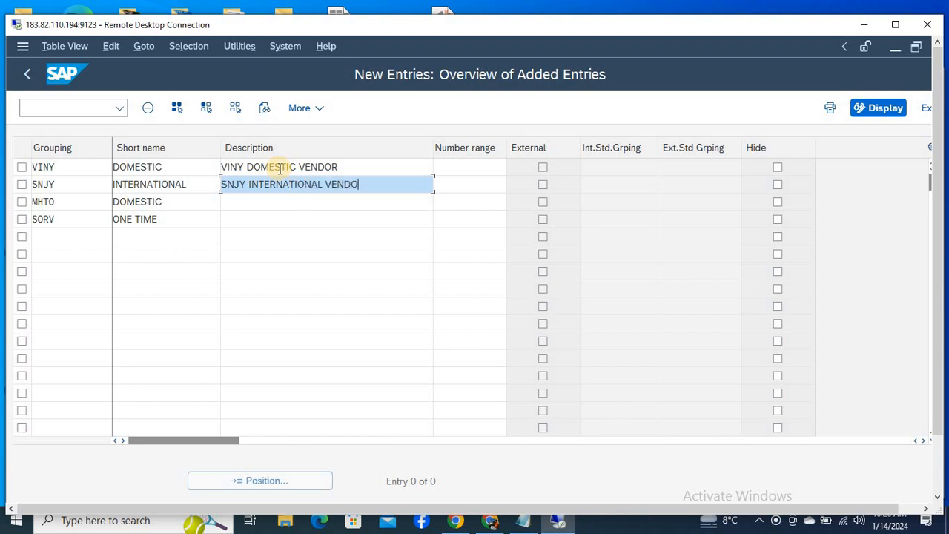
pyautogui.write('R')
pyautogui.press('Down')
# Step: Enter the descriptions MHTO DOMESTIC VENDOR for grouping MHTO and SORV ONE TIME for grouping SORV
pyautogui.write('M')
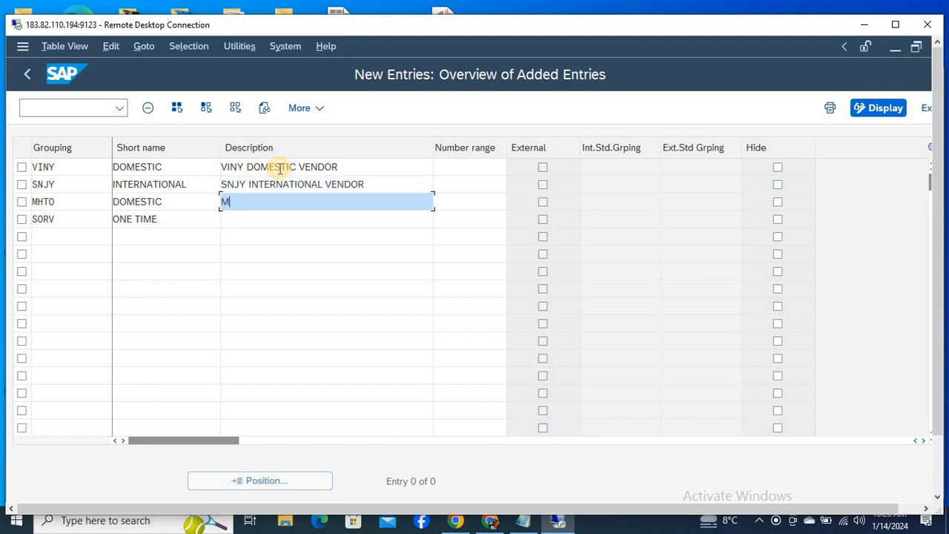
pyautogui.write('HTO DOMESTIC VENDOR')
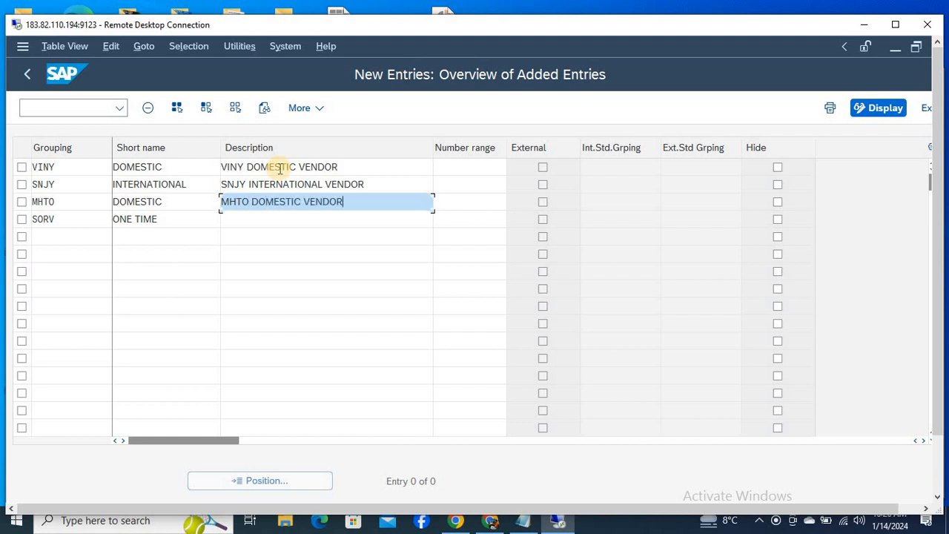
pyautogui.press('Down')
pyautogui.write('SORV ONE')
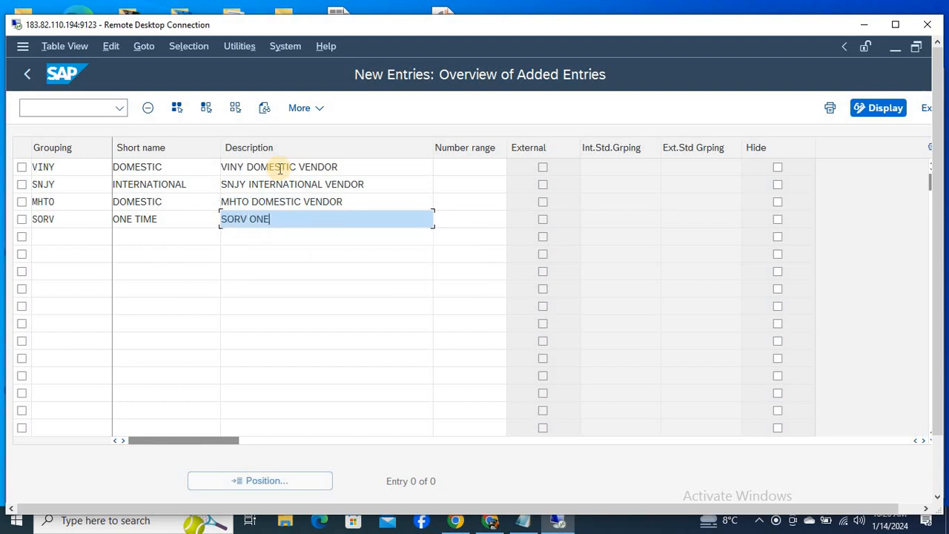
pyautogui.write(' TIME')
# Step: Assign number range 99 to grouping VINY and check that number against entry 4 in the Notepad notes
pyautogui.click(460, 166)
pyautogui.write('99')
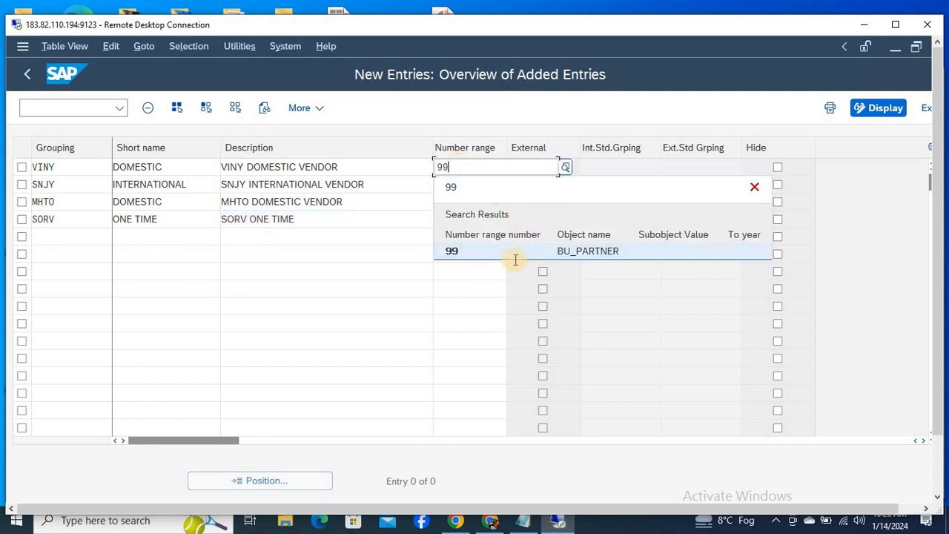
pyautogui.click(508, 255)
pyautogui.hotkey('alt', 'Tab')
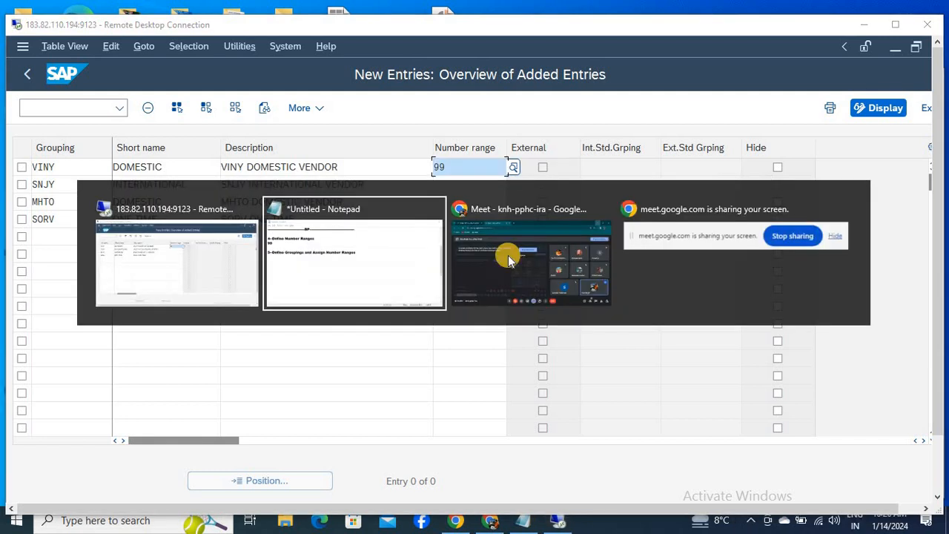
pyautogui.click(100, 200)
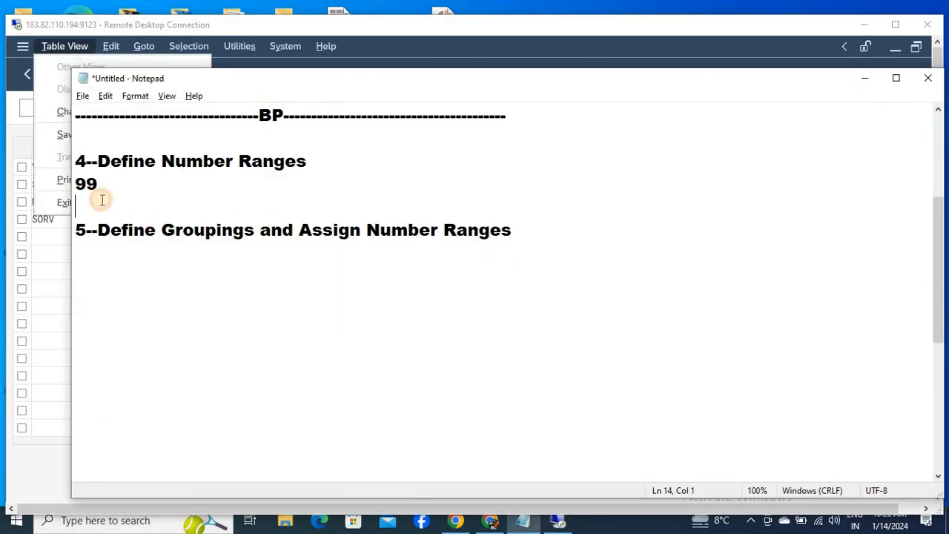
pyautogui.hotkey('alt', 'Tab')
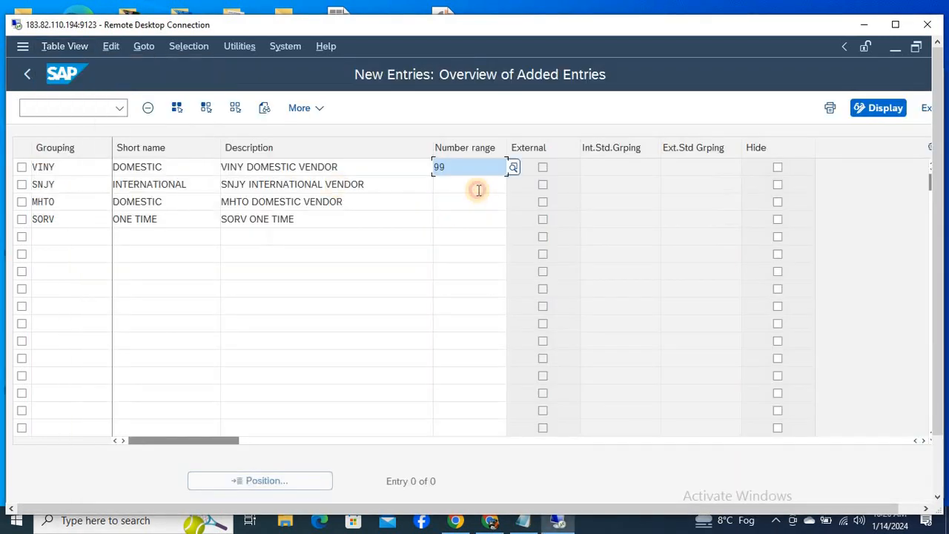
# Step: Assign number range 99 to the groupings SNJY, MHTO and SORV
pyautogui.click(479, 185)
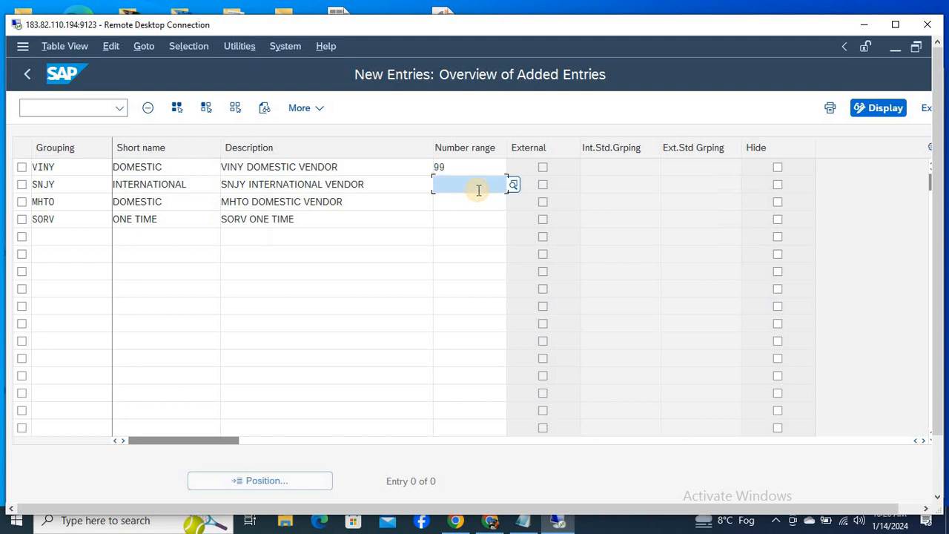
pyautogui.write('99')
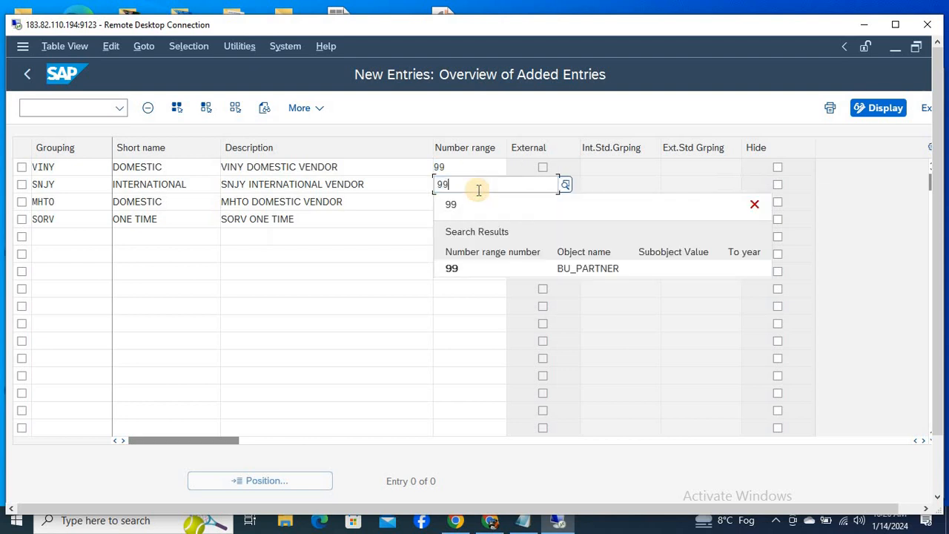
pyautogui.press('Tab')
pyautogui.press('Tab')
pyautogui.press('Tab')
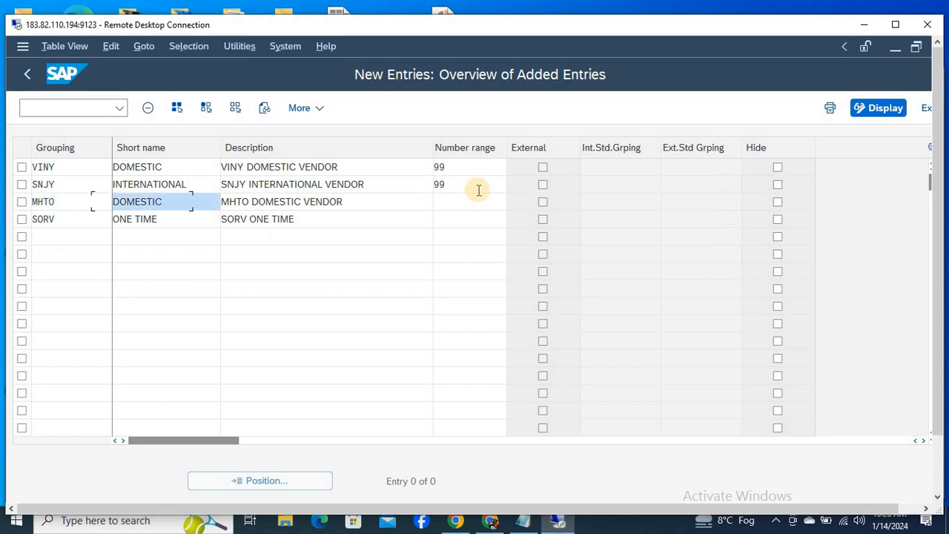
pyautogui.press('Tab')
pyautogui.press('Tab')
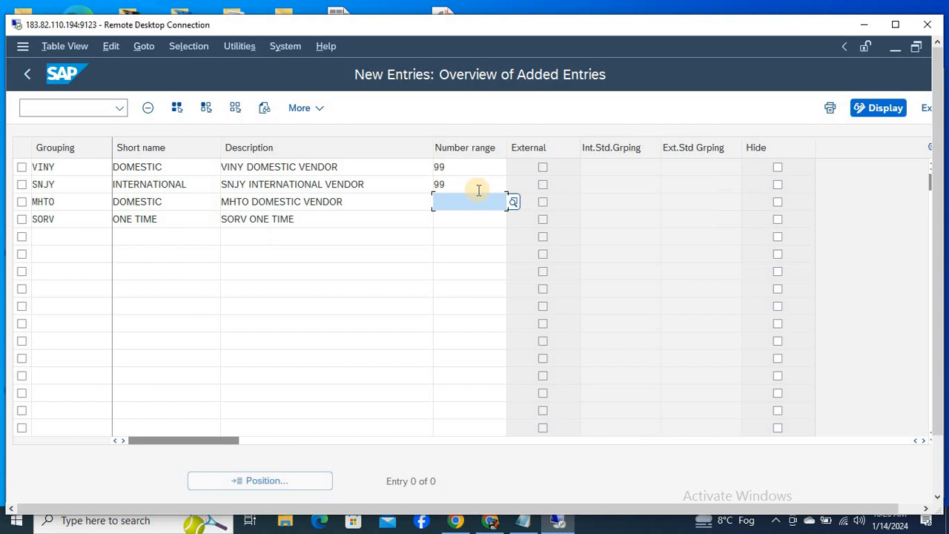
pyautogui.write('99')
pyautogui.press('Tab')
pyautogui.press('Tab')
pyautogui.press('Tab')
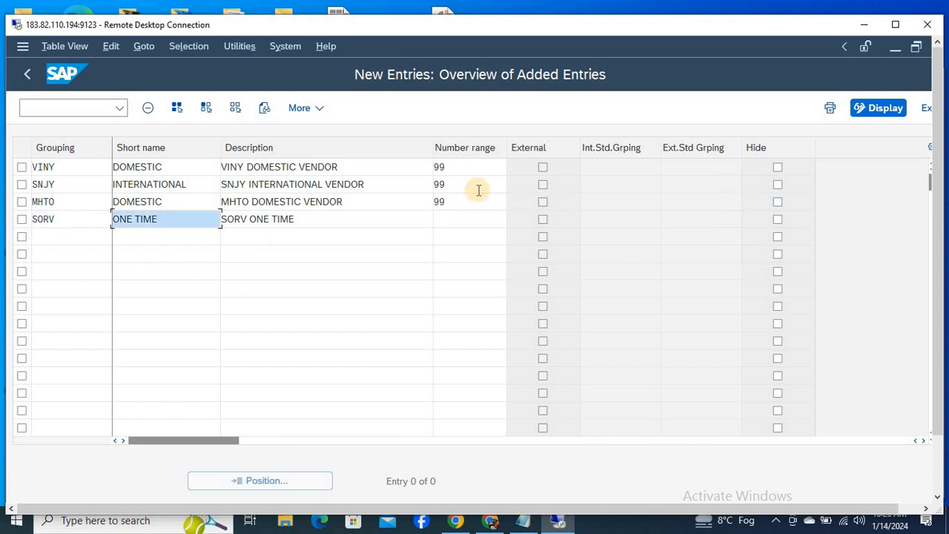
pyautogui.press('Tab')
pyautogui.press('Tab')
pyautogui.write('9')
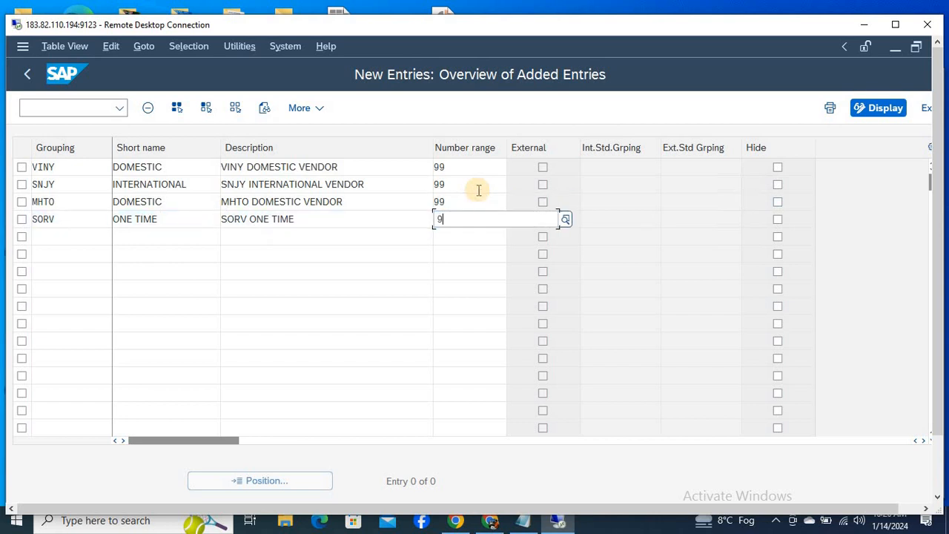
pyautogui.write('9')
# Step: Save the new groupings to the customizing request SAP MM LIVE PROJECT
pyautogui.click(479, 187)
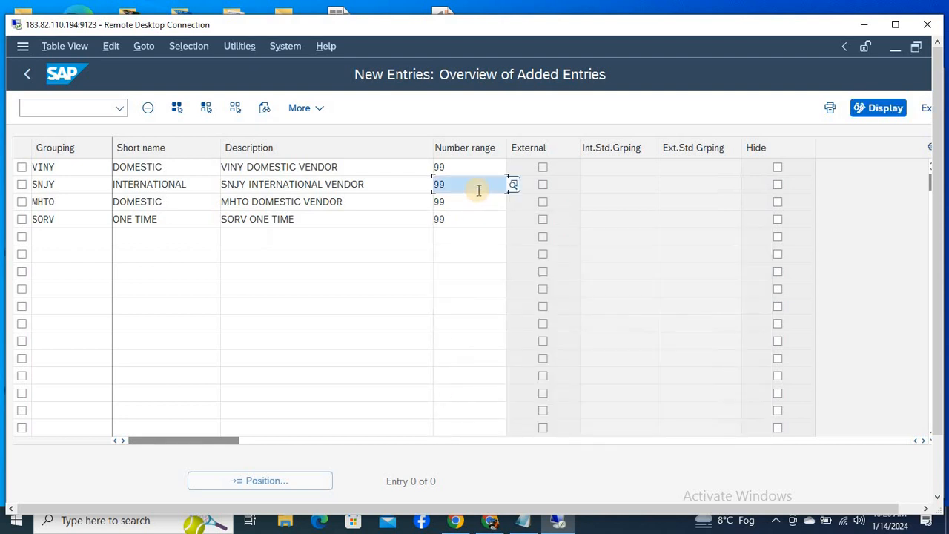
pyautogui.hotkey('ctrl', 's')
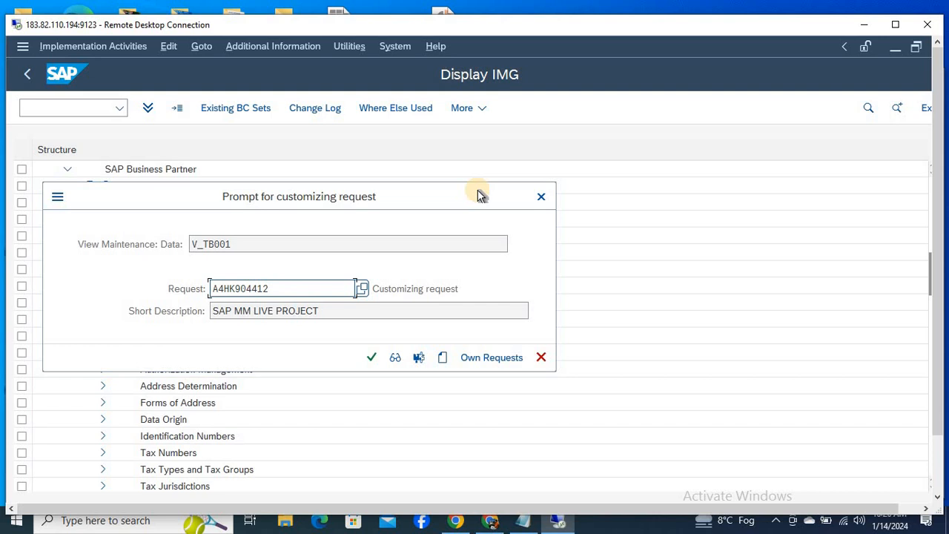
pyautogui.press('Return')
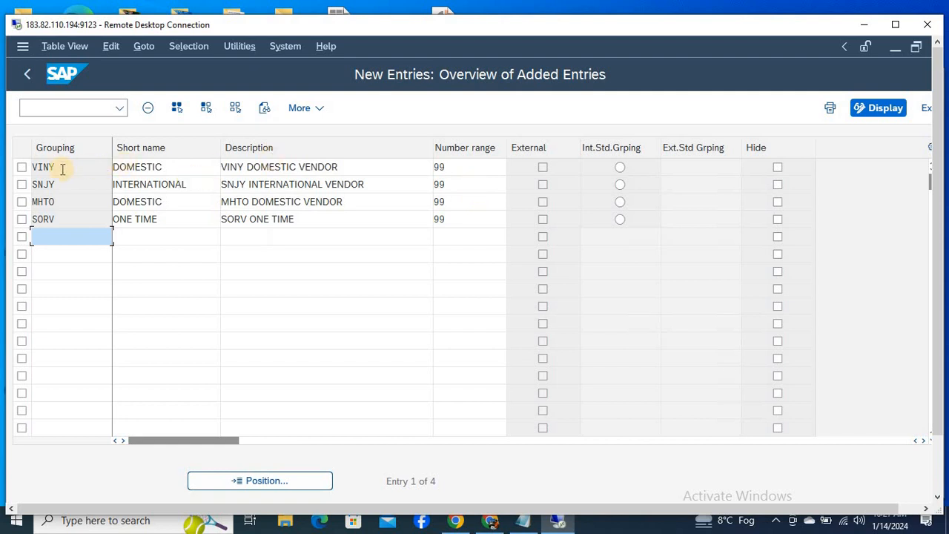
# Step: Copy the grouping VINY from SAP and paste it in Notepad directly below entry 5
pyautogui.moveTo(63, 169); pyautogui.dragTo(10, 173)
pyautogui.hotkey('ctrl', 'c')
pyautogui.hotkey('alt', 'Tab')
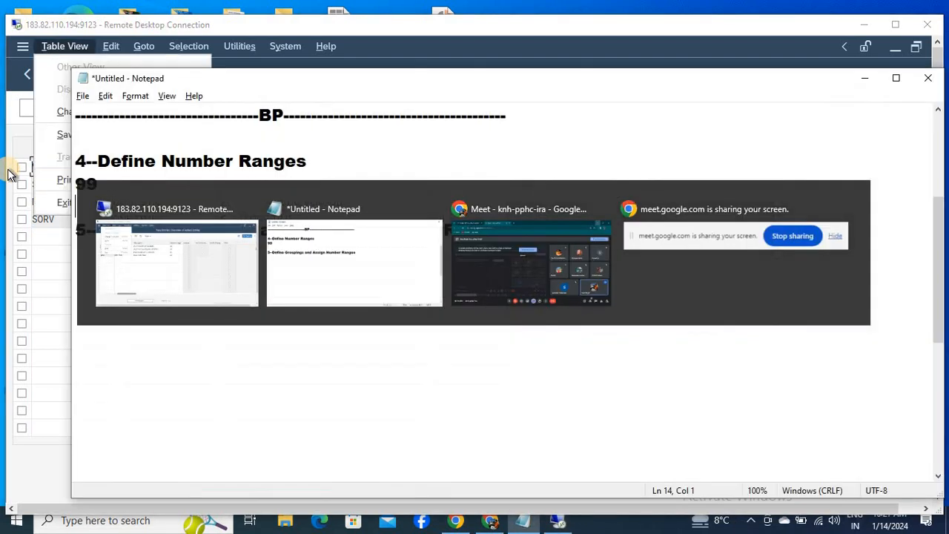
pyautogui.click(105, 271)
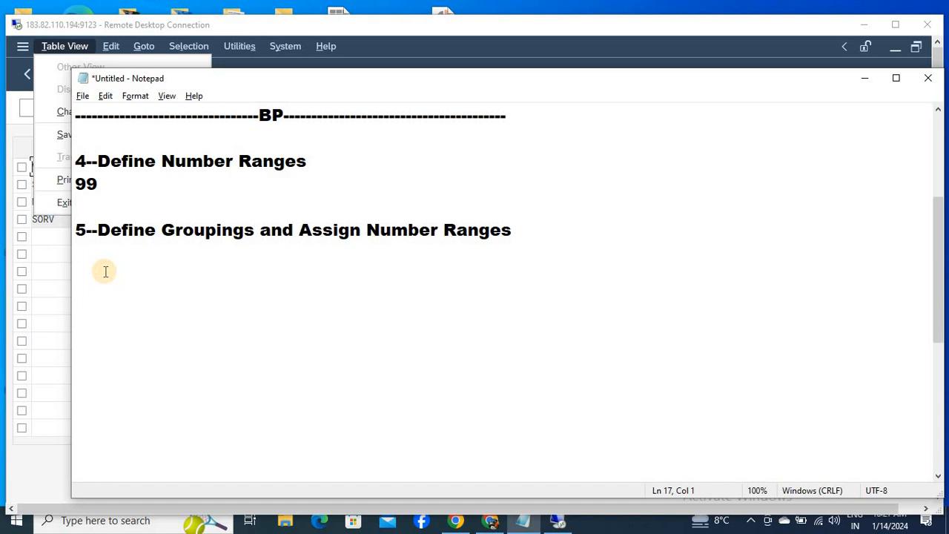
pyautogui.press('Up')
pyautogui.hotkey('ctrl', 'v')
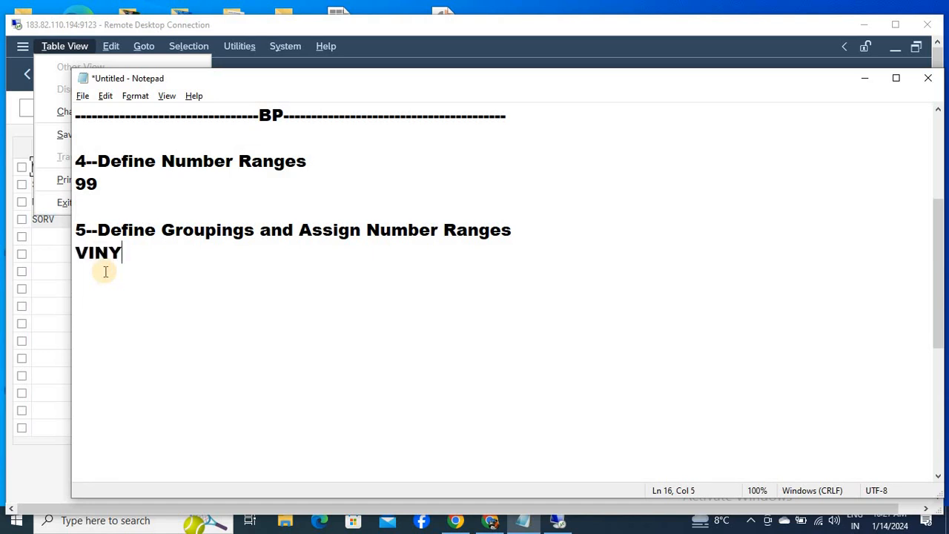
# Step: Review the Notepad list of configuration activities from the first entry down to the end
pyautogui.press('Up')
pyautogui.press('Up')
pyautogui.press('Up')
pyautogui.press('Home')
pyautogui.hotkey('ctrl', 'Home')
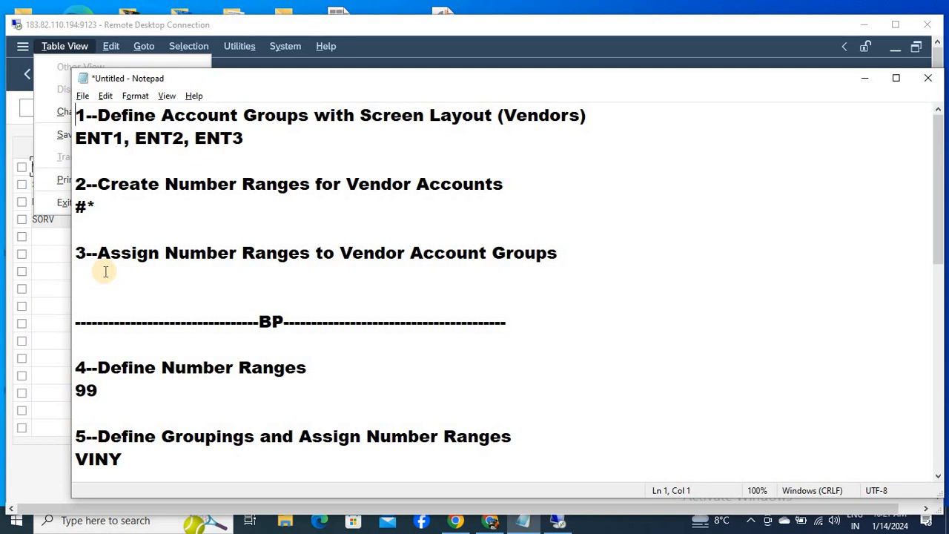
pyautogui.press('Down')
pyautogui.press('Down')
pyautogui.press('Down')
pyautogui.press('Down')
pyautogui.press('Down')
pyautogui.press('Down')
pyautogui.press('Down')
pyautogui.press('Down')
pyautogui.press('Down')
pyautogui.press('Down')
pyautogui.press('Down')
pyautogui.press('Down')
pyautogui.press('Down')
pyautogui.press('Down')
pyautogui.press('Down')
pyautogui.press('Down')
pyautogui.press('Down')
pyautogui.press('Down')
pyautogui.press('Down')
pyautogui.press('Down')
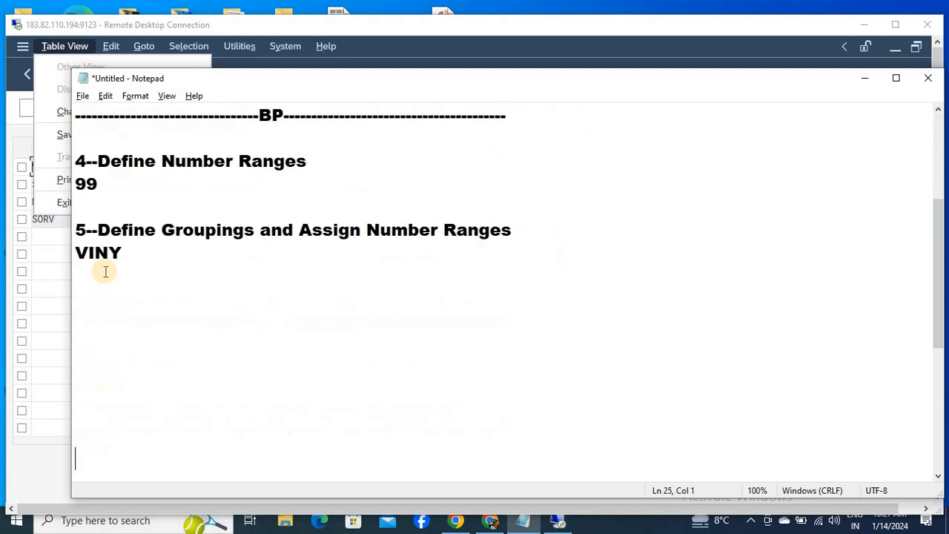
# Step: Return to the line below entry 5 and add a comma after VINY
pyautogui.press('Up')
pyautogui.press('Up')
pyautogui.press('Up')
pyautogui.press('Up')
pyautogui.press('Up')
pyautogui.press('Up')
pyautogui.press('Up')
pyautogui.press('Up')
pyautogui.press('Up')
pyautogui.press('Right')
pyautogui.press('Right')
pyautogui.press('Right')
pyautogui.press('Right')
pyautogui.write(',')
# Step: Switch to SAP, copy the grouping SNJY and paste it after the comma in Notepad
pyautogui.hotkey('alt', 'Tab')
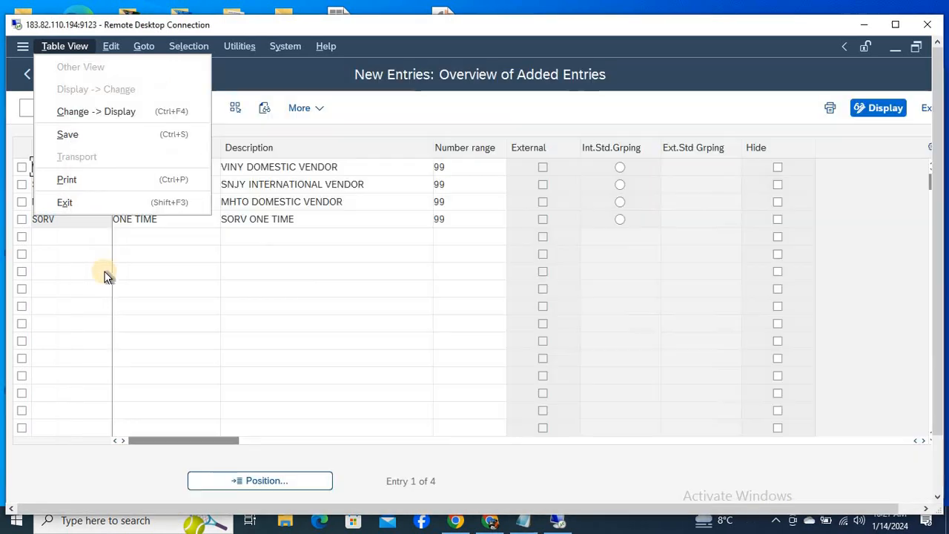
pyautogui.click(242, 215)
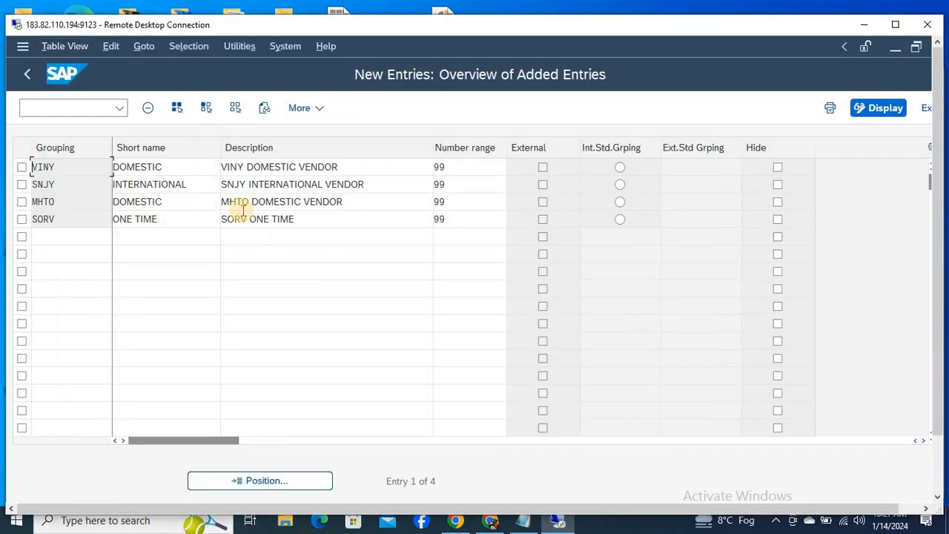
pyautogui.doubleClick(55, 185)
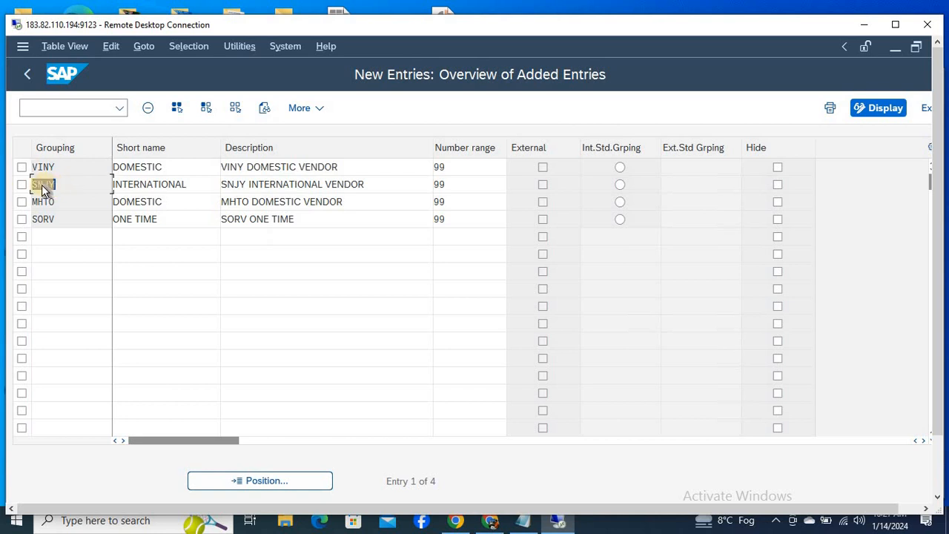
pyautogui.hotkey('ctrl', 'c')
pyautogui.hotkey('alt', 'Tab')
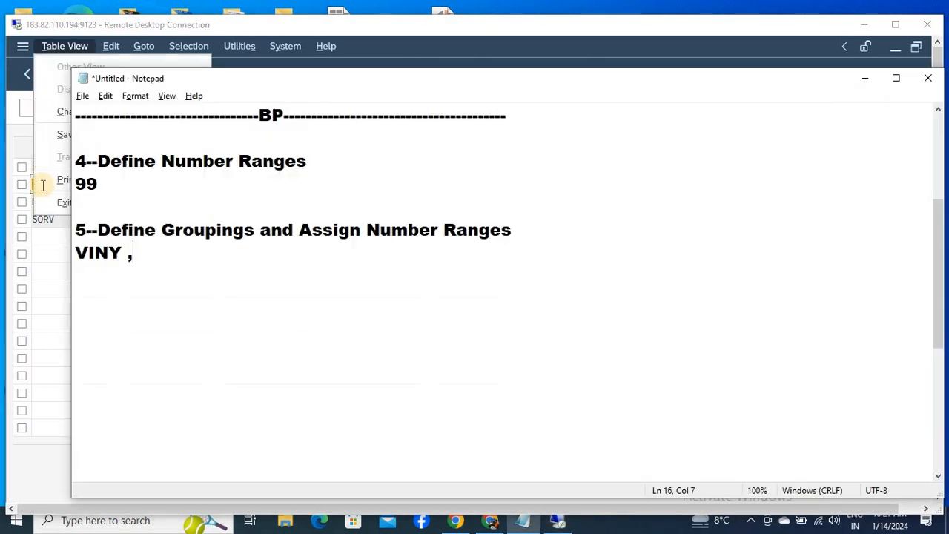
pyautogui.hotkey('ctrl', 'v')
# Step: Copy the grouping MHTO from SAP and append it to the groupings line in Notepad
pyautogui.hotkey('alt', 'Tab')
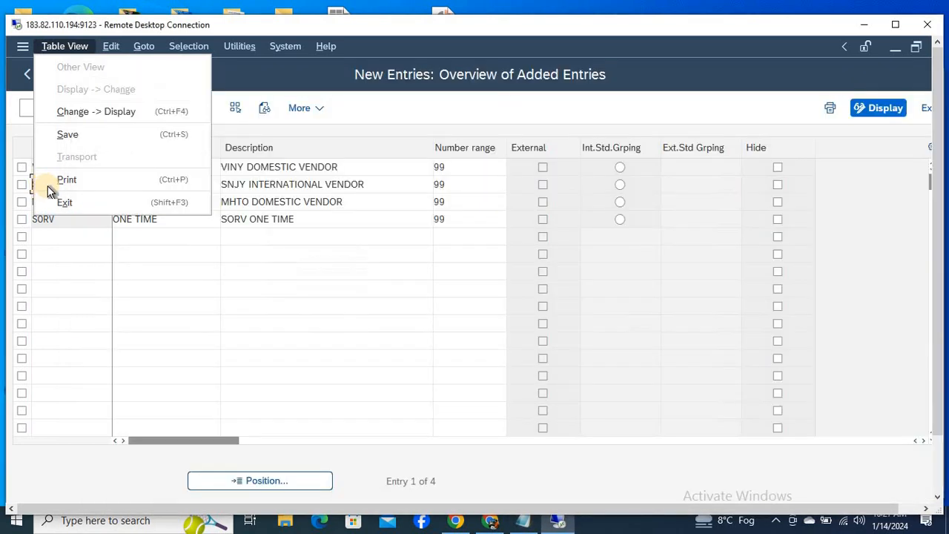
pyautogui.click(52, 224)
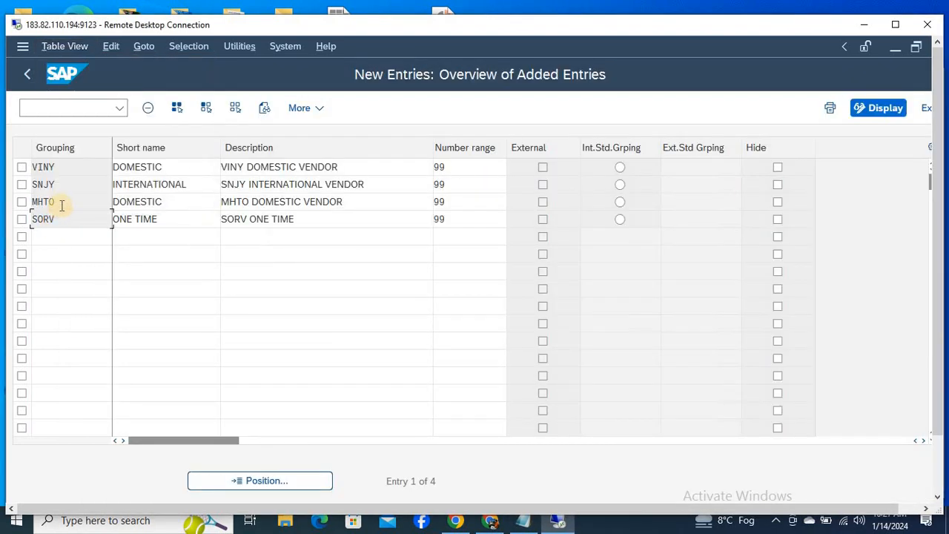
pyautogui.doubleClick(30, 201)
pyautogui.hotkey('ctrl', 'c')
pyautogui.hotkey('alt', 'Tab')
pyautogui.hotkey('ctrl', 'v')
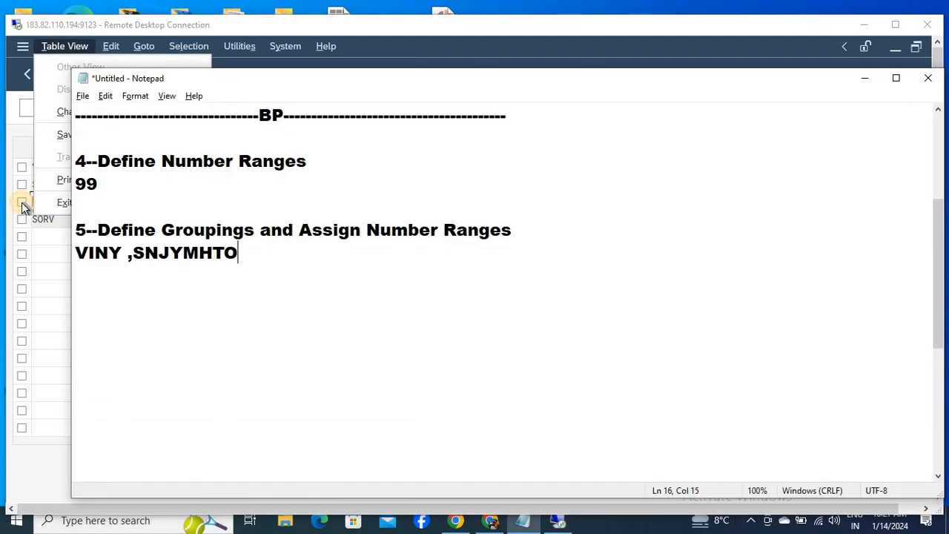
# Step: Copy the grouping SORV from SAP and append it after a comma to the groupings line in Notepad
pyautogui.hotkey('alt', 'Tab')
pyautogui.click(23, 203)
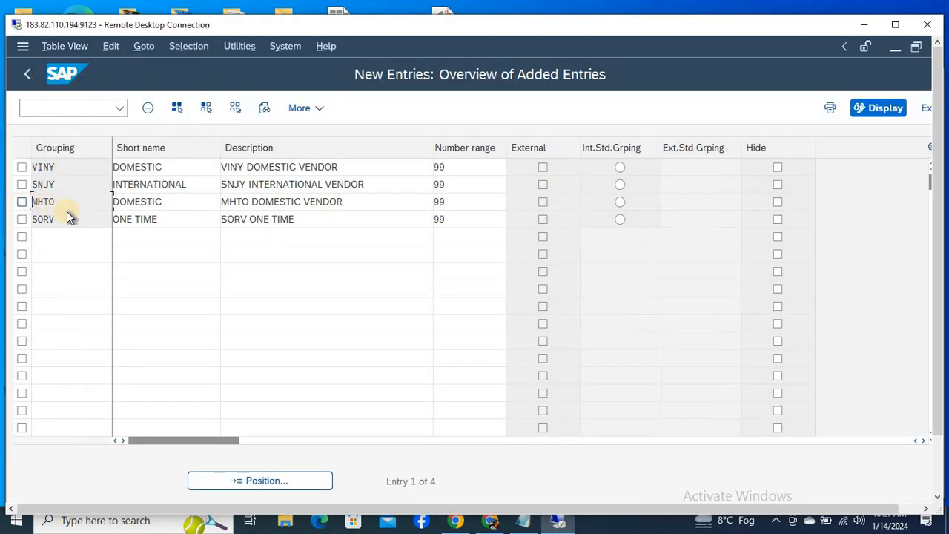
pyautogui.moveTo(55, 219); pyautogui.dragTo(18, 220)
pyautogui.hotkey('ctrl', 'c')
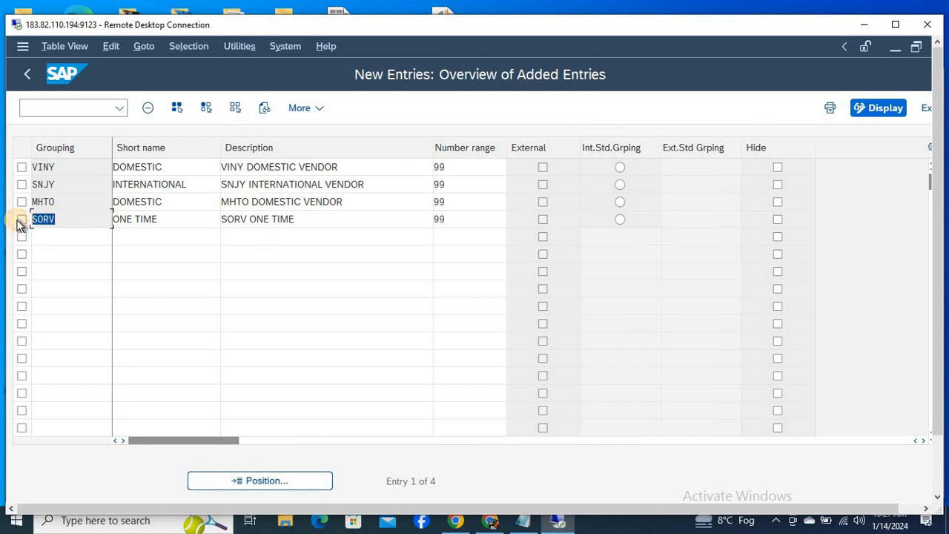
pyautogui.hotkey('alt', 'Tab')
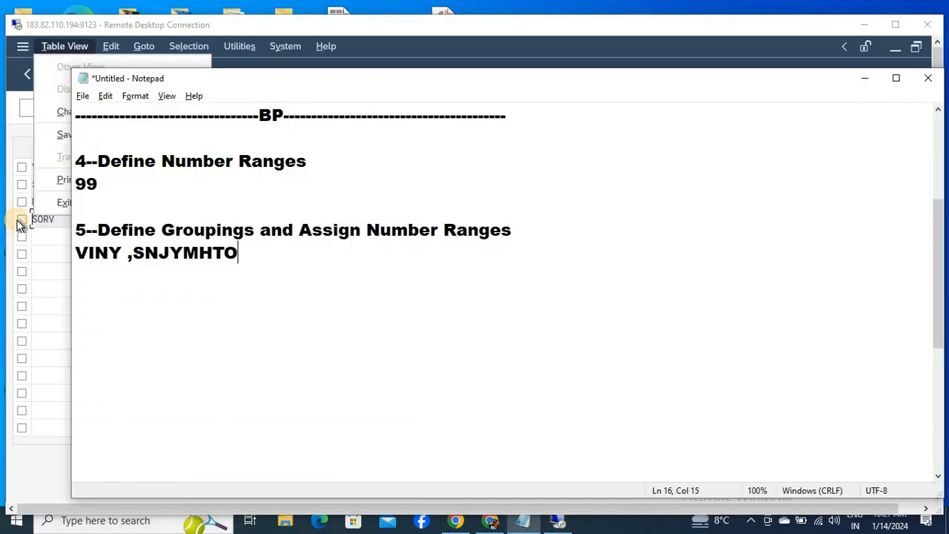
pyautogui.write(',')
pyautogui.hotkey('ctrl', 'v')
# Step: Insert the missing comma between SNJY and MHTO in the groupings line
pyautogui.press('Left')
pyautogui.press('Left')
pyautogui.press('Left')
pyautogui.press('Left')
pyautogui.press('Left')
pyautogui.press('Left')
pyautogui.press('Left')
pyautogui.press('Left')
pyautogui.press('Left')
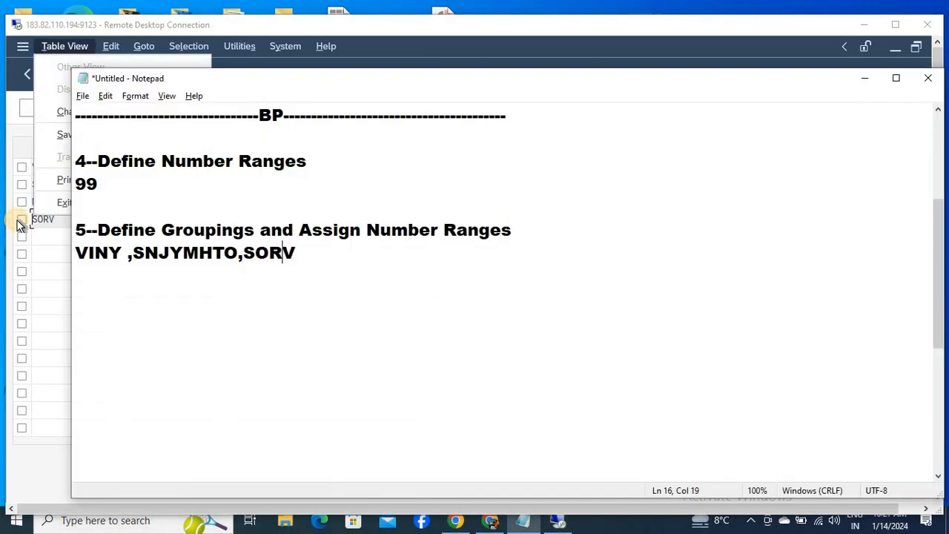
pyautogui.write(',')
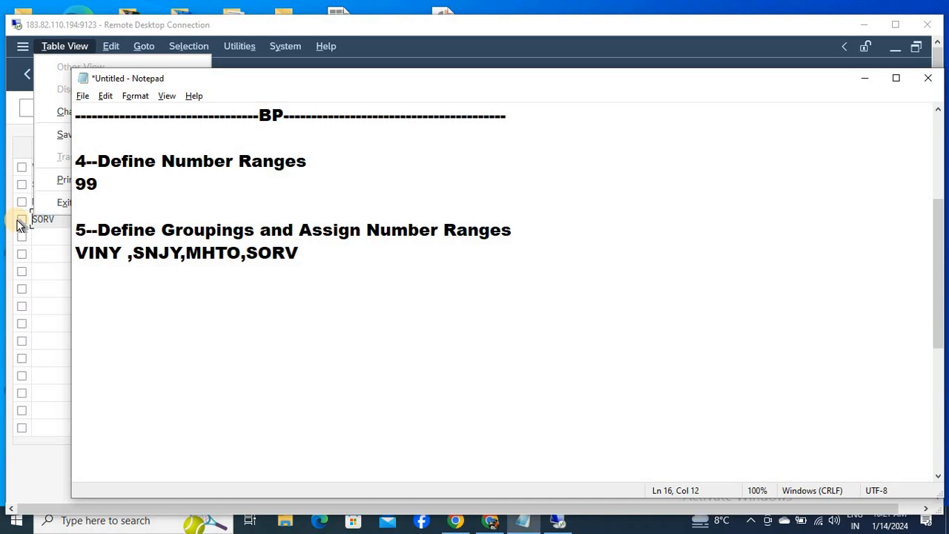
# Step: Leave a blank line below the groupings and start a new entry numbered 6--
pyautogui.press('Right')
pyautogui.press('Right')
pyautogui.press('Right')
pyautogui.press('Right')
pyautogui.press('Right')
pyautogui.press('Right')
pyautogui.press('Right')
pyautogui.press('Right')
pyautogui.press('Right')
pyautogui.press('Return')
pyautogui.press('Return')
pyautogui.write('6--')
# Step: Go back to entry 1 and review the account groups ENT1, ENT2 and ENT3 one by one
pyautogui.press('Up')
pyautogui.press('Up')
pyautogui.press('Up')
pyautogui.press('Up')
pyautogui.press('Up')
pyautogui.press('Up')
pyautogui.press('Up')
pyautogui.press('Up')
pyautogui.press('Up')
pyautogui.press('Up')
pyautogui.press('Up')
pyautogui.press('Up')
pyautogui.press('Up')
pyautogui.press('Up')
pyautogui.press('Up')
pyautogui.press('Up')
pyautogui.press('Up')
pyautogui.press('Down')
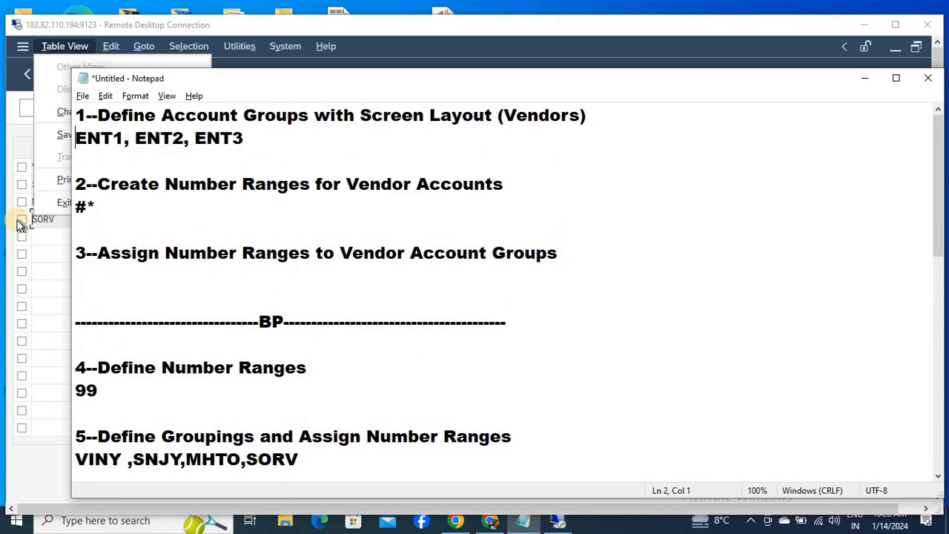
pyautogui.hotkey('shift', 'Right')
pyautogui.hotkey('shift', 'Right')
pyautogui.hotkey('shift', 'Right')
pyautogui.hotkey('shift', 'Right')
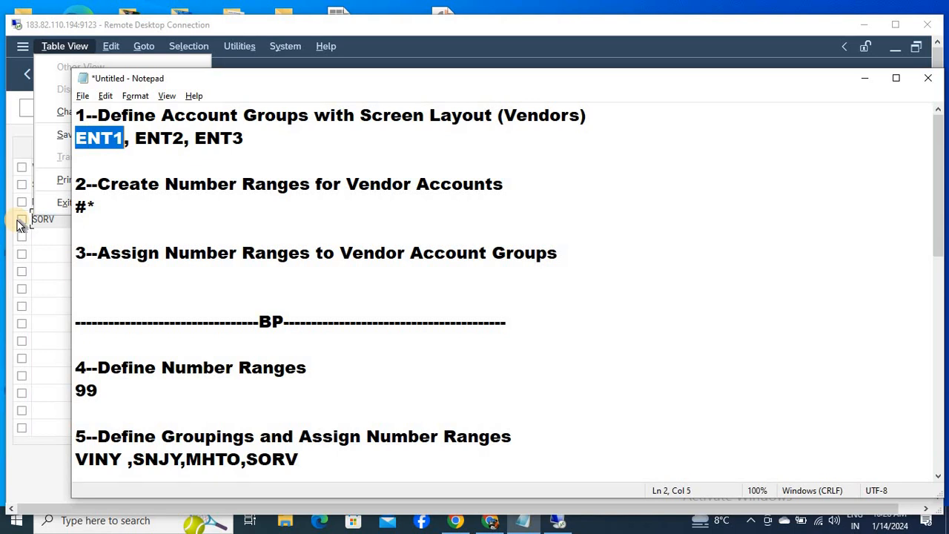
pyautogui.press('Right')
pyautogui.press('Right')
pyautogui.press('Right')
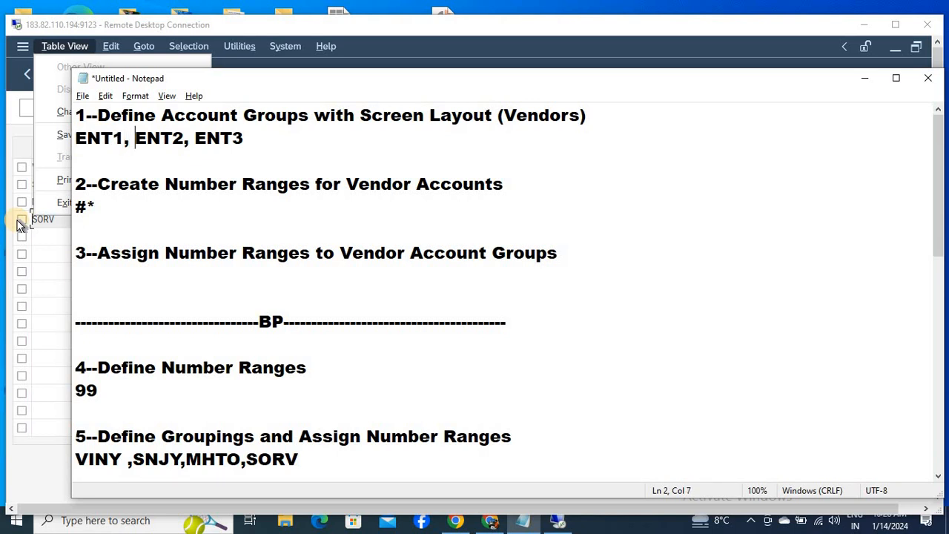
pyautogui.hotkey('shift', 'Right')
pyautogui.hotkey('shift', 'Right')
pyautogui.hotkey('shift', 'Right')
pyautogui.hotkey('shift', 'Right')
pyautogui.press('Right')
pyautogui.press('Right')
pyautogui.press('Right')
pyautogui.hotkey('shift', 'Right')
pyautogui.hotkey('shift', 'Right')
pyautogui.hotkey('shift', 'Right')
pyautogui.hotkey('shift', 'Right')
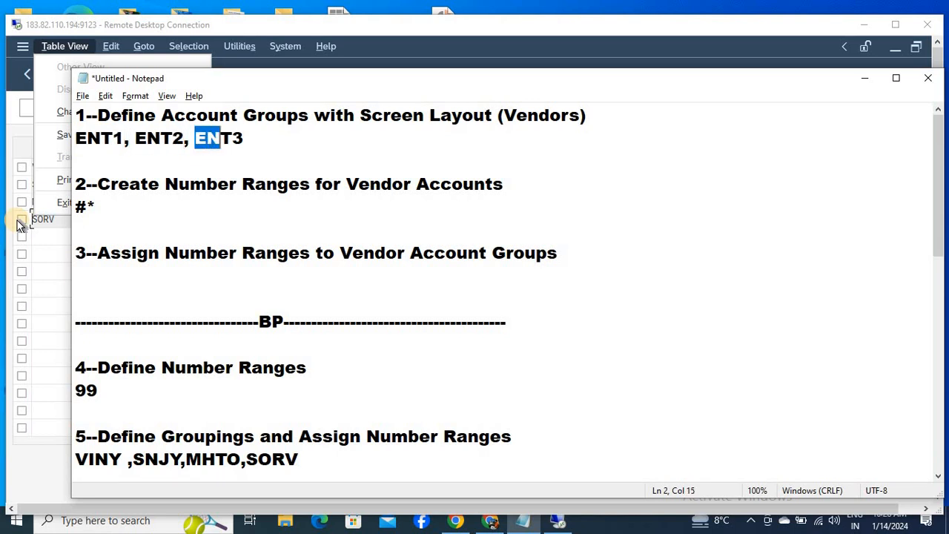
# Step: Review the groupings listed under entry 5, then return to the end of the entry 6 line
pyautogui.press('Down')
pyautogui.press('Down')
pyautogui.press('Down')
pyautogui.press('Down')
pyautogui.press('Down')
pyautogui.press('Down')
pyautogui.press('Down')
pyautogui.press('Down')
pyautogui.press('Down')
pyautogui.press('Down')
pyautogui.press('Down')
pyautogui.press('Down')
pyautogui.press('Down')
pyautogui.press('Down')
pyautogui.press('Down')
pyautogui.press('Down')
pyautogui.press('Down')
pyautogui.press('Down')
pyautogui.press('Down')
pyautogui.press('Down')
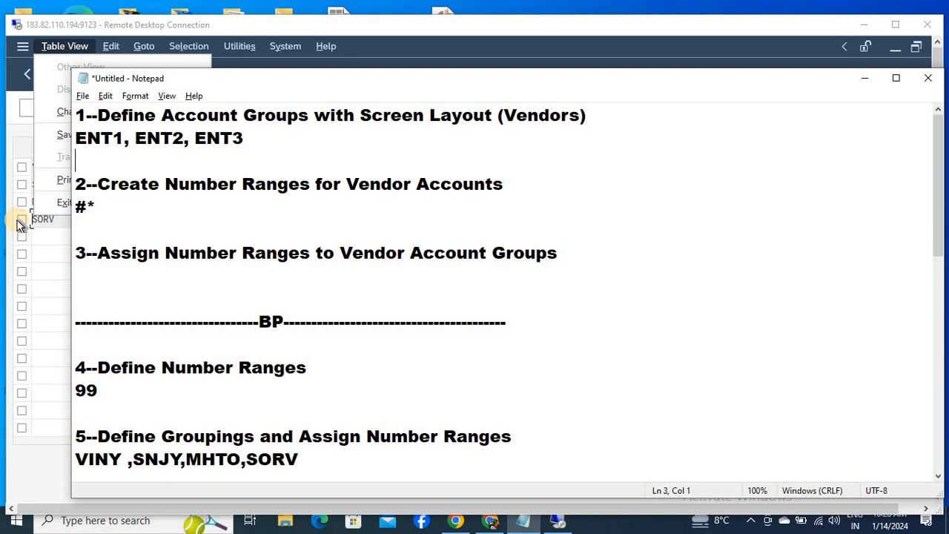
pyautogui.press('Up')
pyautogui.press('Up')
pyautogui.press('Up')
pyautogui.press('Up')
pyautogui.press('Up')
pyautogui.press('Up')
pyautogui.press('Up')
pyautogui.press('Up')
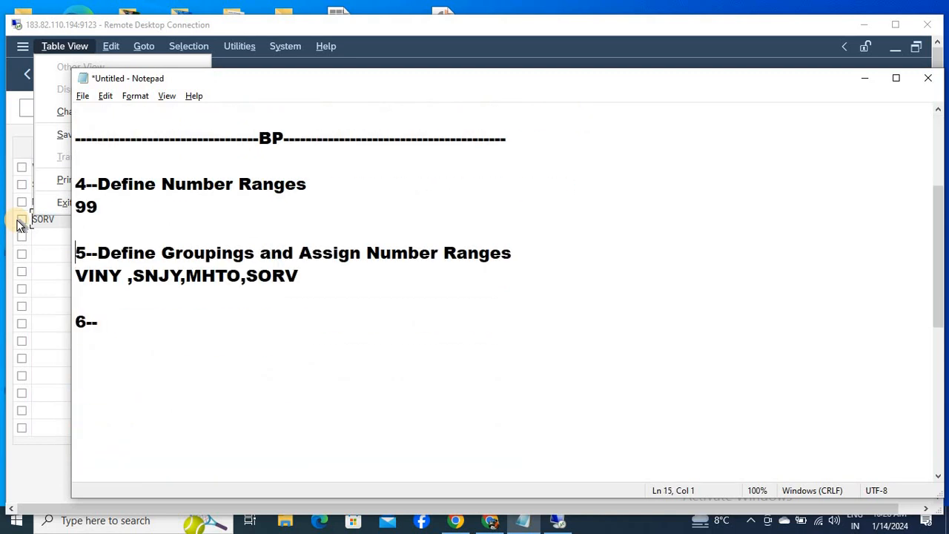
pyautogui.press('Down')
pyautogui.hotkey('shift', 'Right')
pyautogui.hotkey('shift', 'Right')
pyautogui.hotkey('shift', 'Right')
pyautogui.press('Right')
pyautogui.press('Right')
pyautogui.press('Right')
pyautogui.press('Right')
pyautogui.press('Right')
pyautogui.click(133, 314)
# Step: Switch to SAP and leave the BP groupings configuration, going back to the SAP Easy Access screen
pyautogui.hotkey('alt', 'Tab')
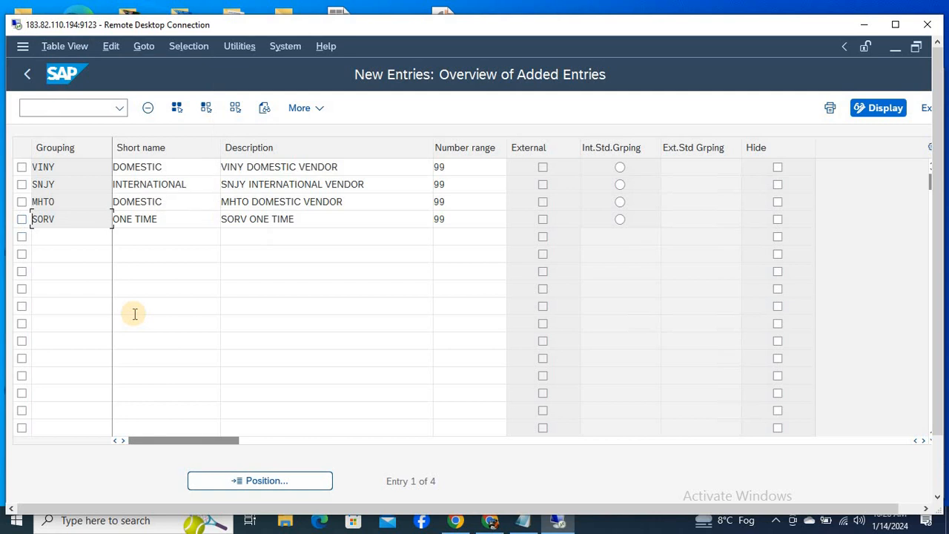
pyautogui.press('Down')
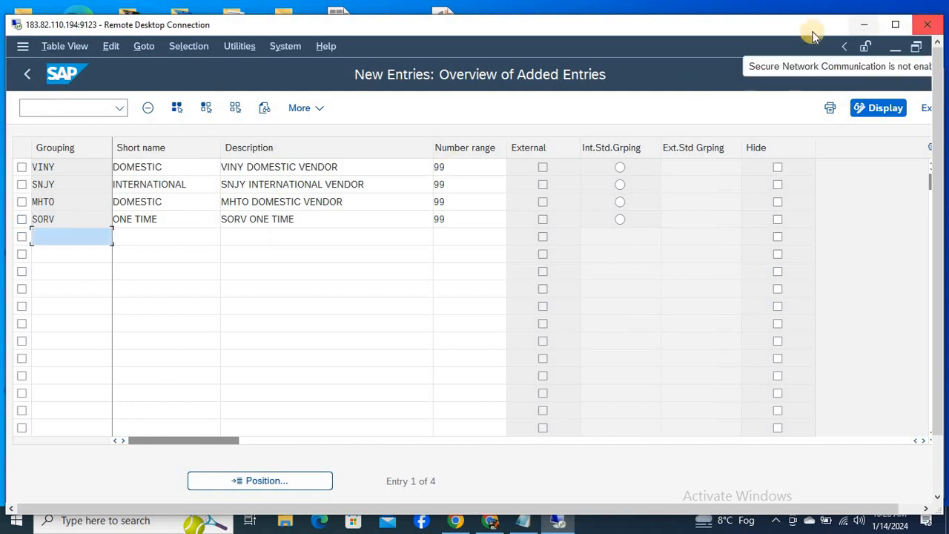
pyautogui.moveTo(778, 31); pyautogui.dragTo(778, 21)
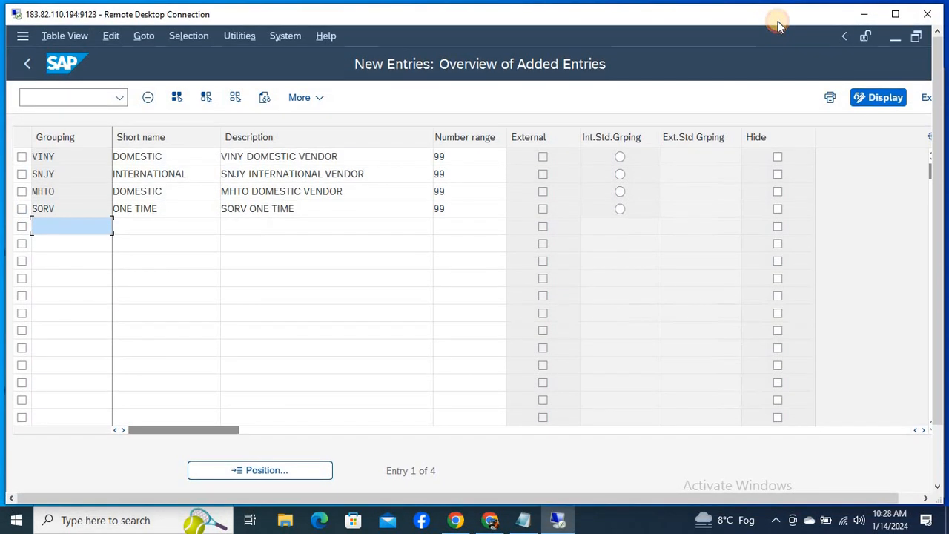
pyautogui.press('F3')
pyautogui.press('F3')
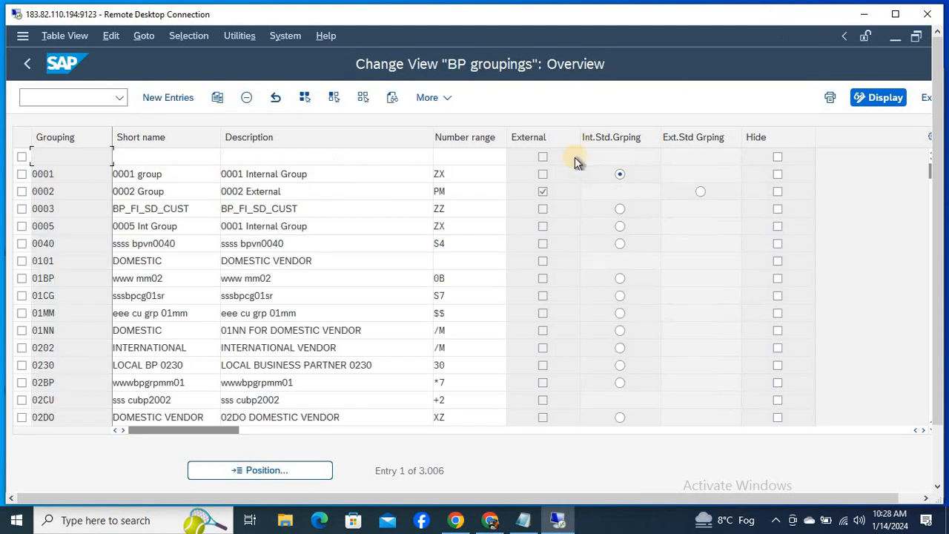
pyautogui.press('F3')
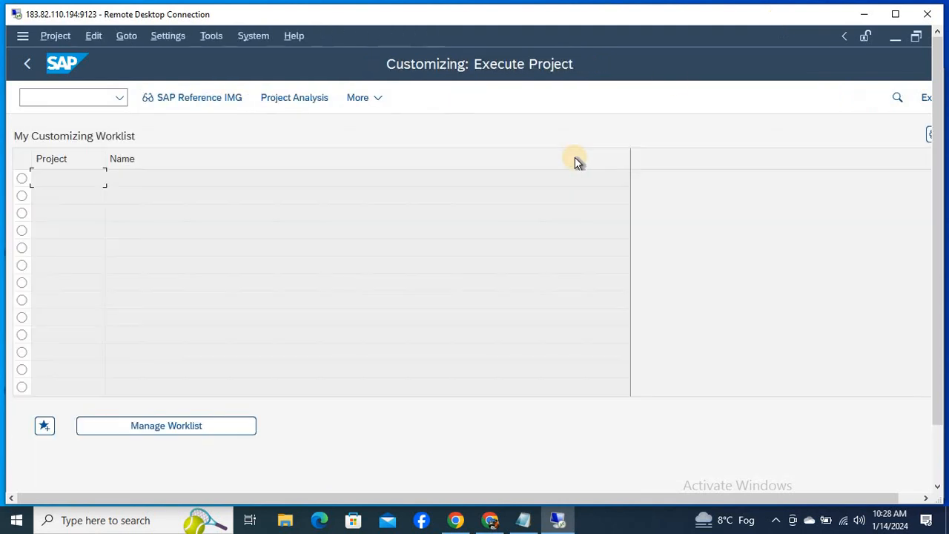
pyautogui.press('F3')
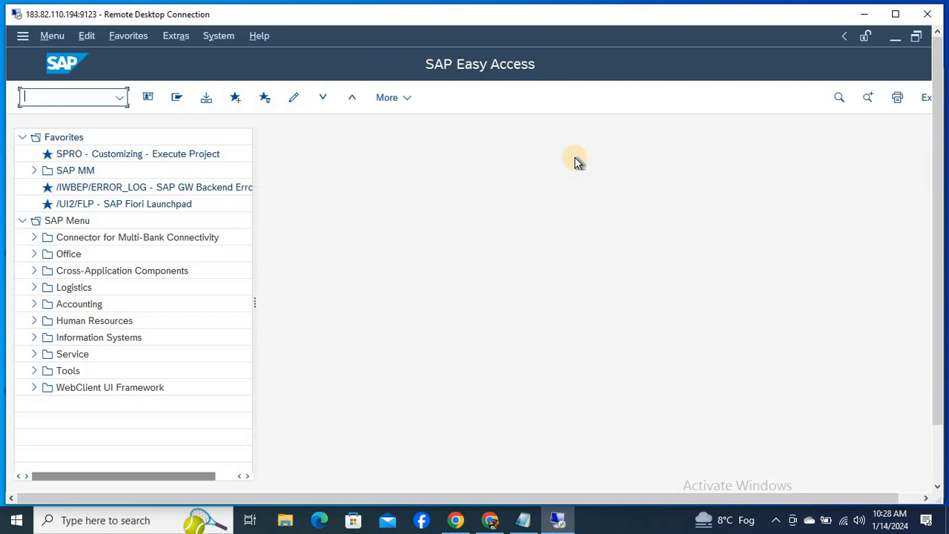
# Step: Run transaction SPRO, display the SAP Reference IMG and select the Cross-Application Components node
pyautogui.hotkey('alt', 'Tab')
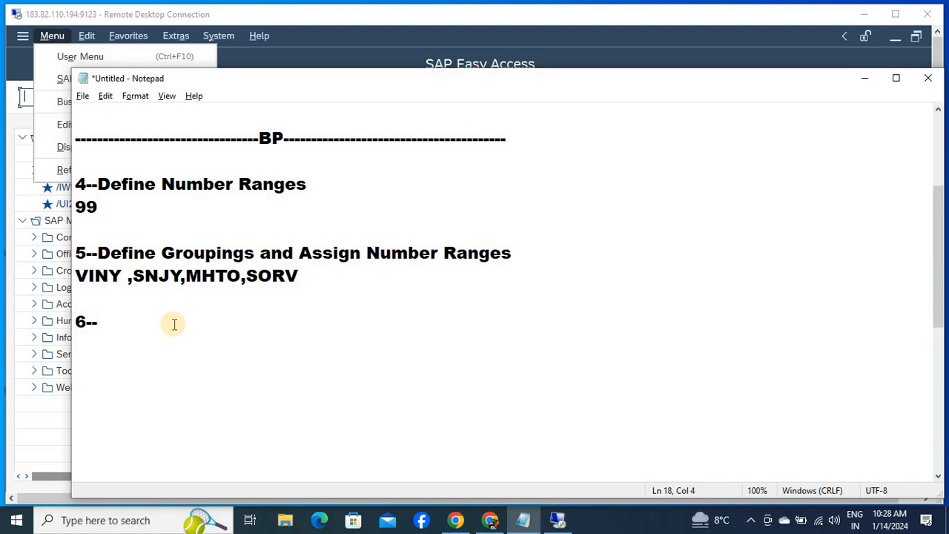
pyautogui.hotkey('alt', 'Tab')
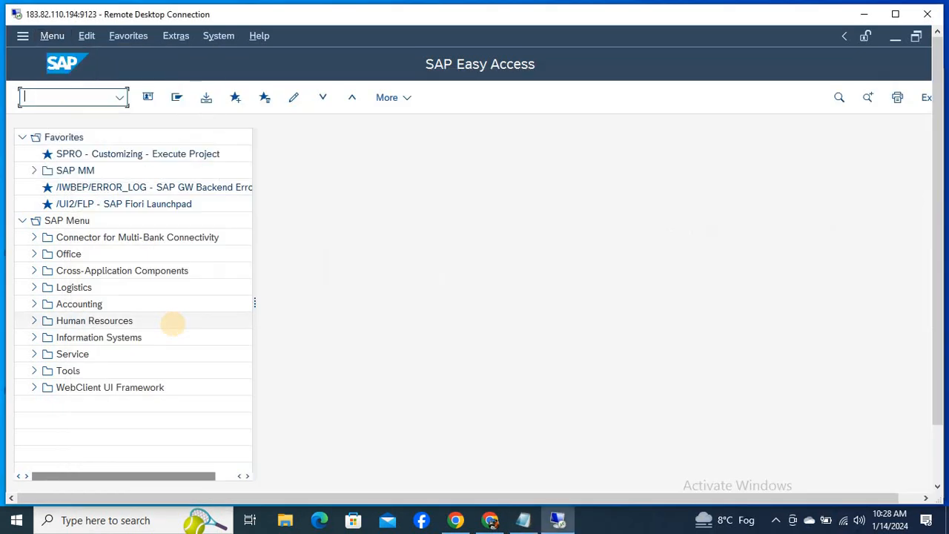
pyautogui.write('SPRO')
pyautogui.press('Return')
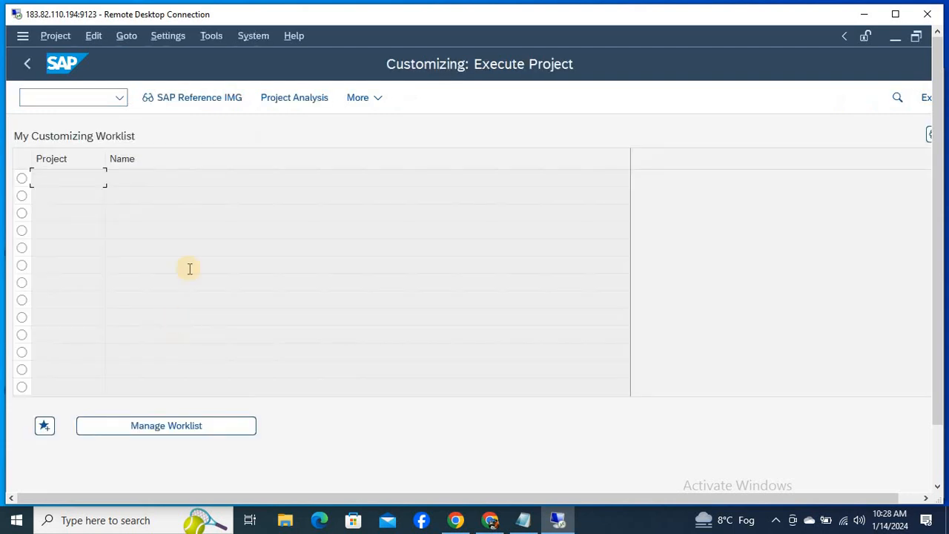
pyautogui.click(200, 97)
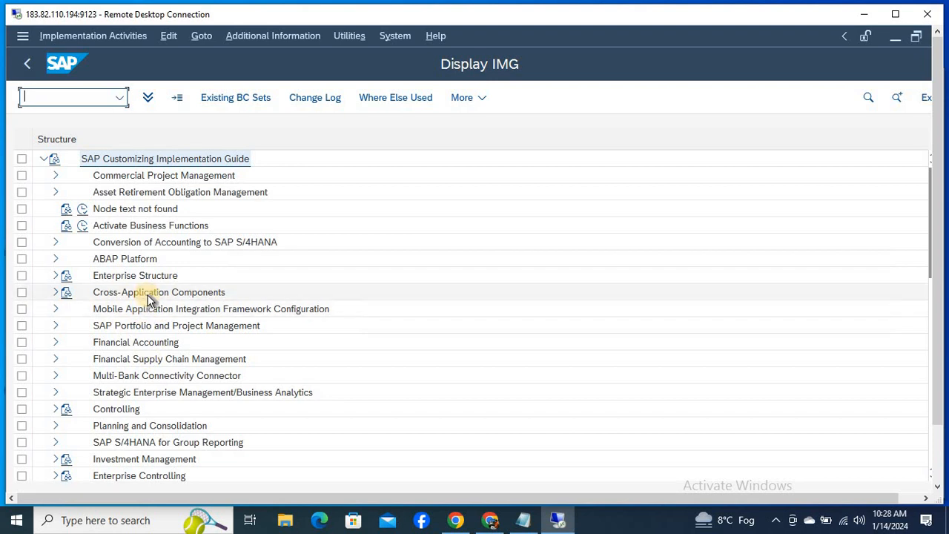
pyautogui.click(148, 297)
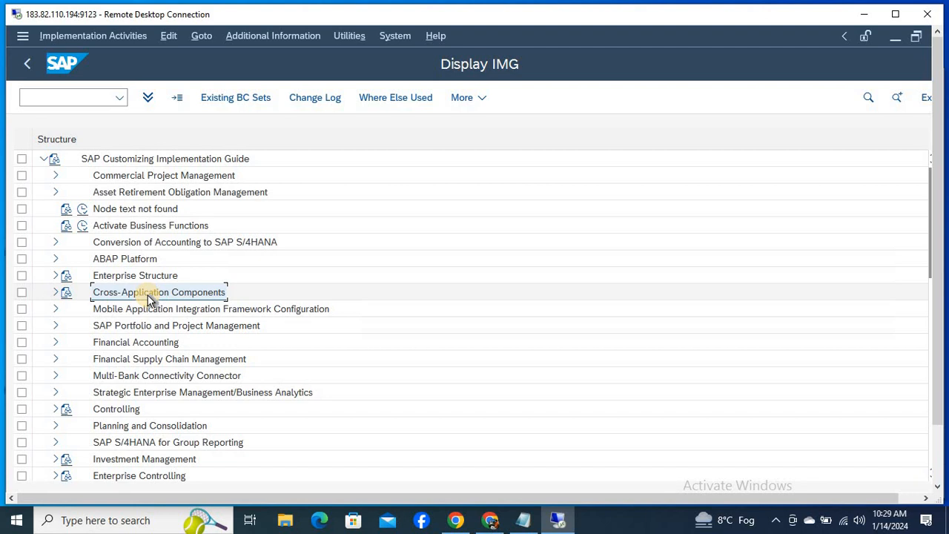
# Step: Expand Cross-Application Components in the customizing structure and expand its Master Data Synchronization node
pyautogui.doubleClick(148, 296)
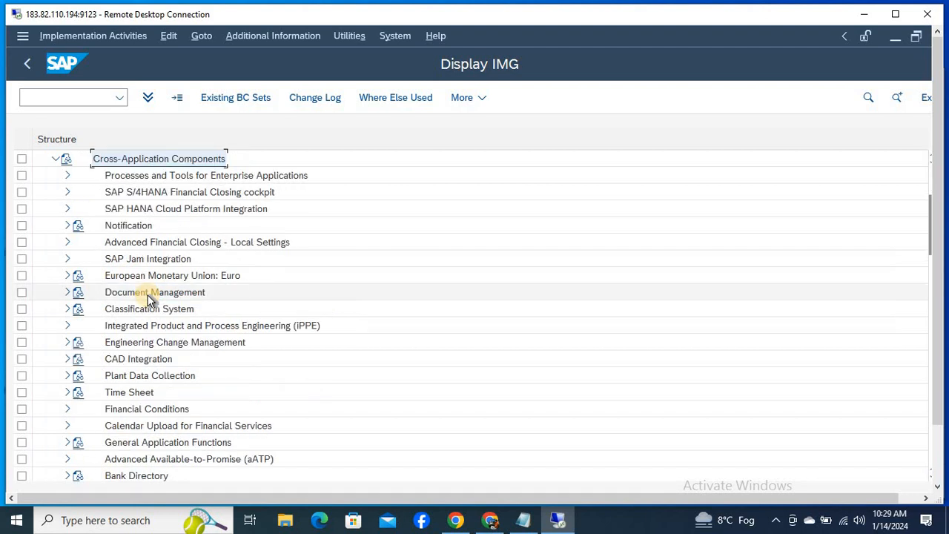
pyautogui.press('Down')
pyautogui.press('Down')
pyautogui.press('Down')
pyautogui.press('Down')
pyautogui.press('Down')
pyautogui.press('Down')
pyautogui.press('Down')
pyautogui.press('Down')
pyautogui.press('Down')
pyautogui.press('Down')
pyautogui.press('Down')
pyautogui.press('Down')
pyautogui.press('Down')
pyautogui.press('Down')
pyautogui.press('Down')
pyautogui.press('Down')
pyautogui.press('Down')
pyautogui.press('Down')
pyautogui.press('Down')
pyautogui.press('Down')
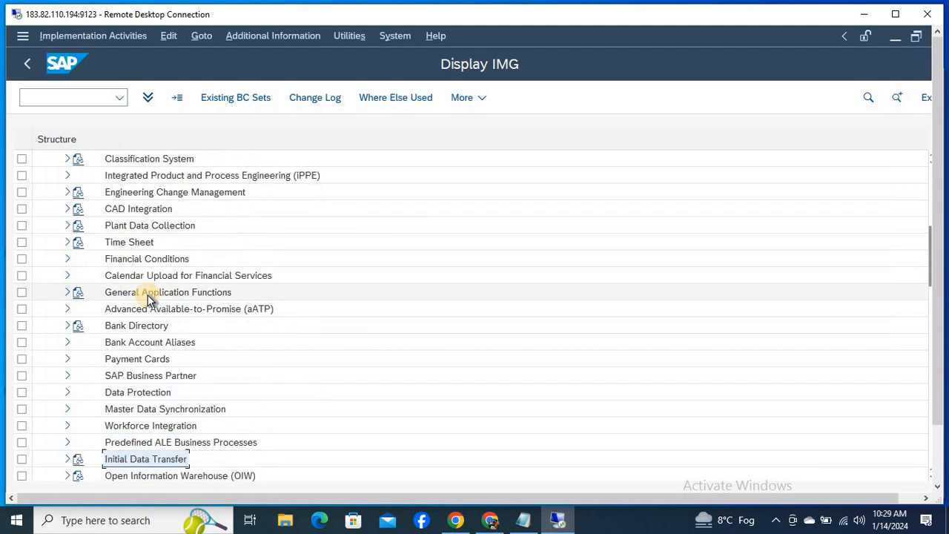
pyautogui.press('Down')
pyautogui.press('Down')
pyautogui.press('Up')
pyautogui.press('Up')
pyautogui.press('Up')
pyautogui.press('Up')
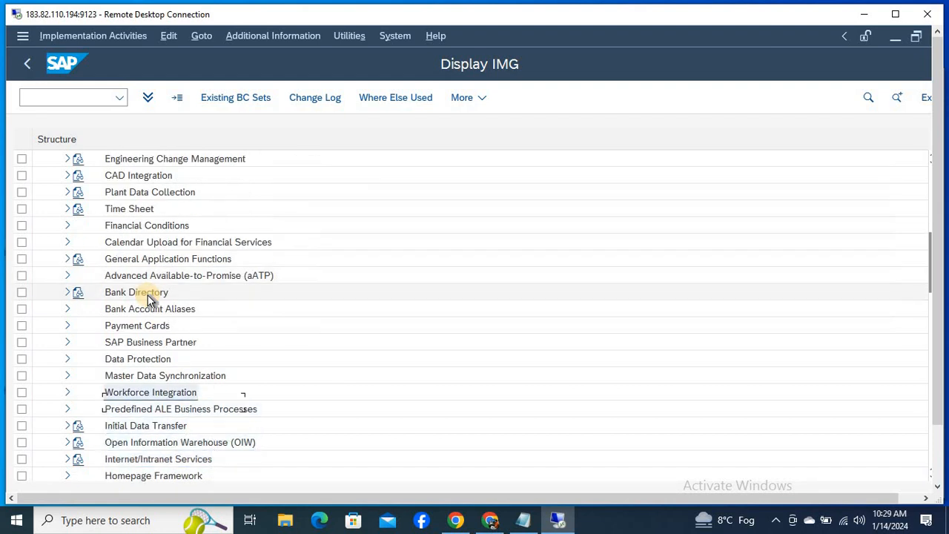
pyautogui.press('Up')
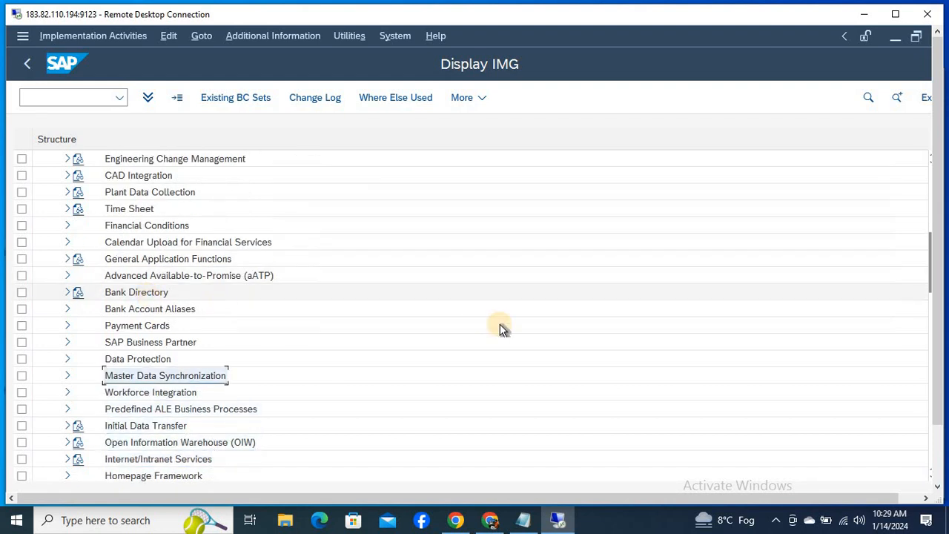
pyautogui.press('Right')
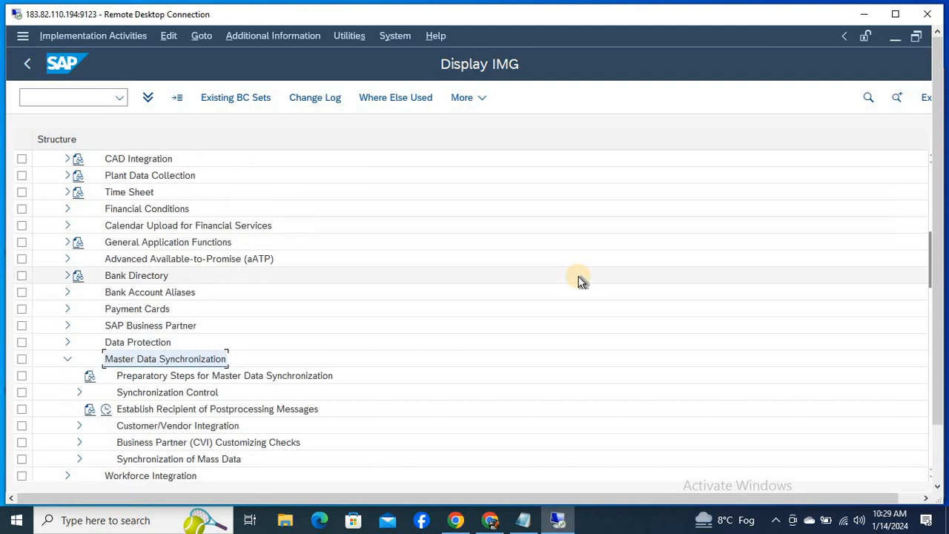
# Step: Expand the Customer/Vendor Integration node under Master Data Synchronization
pyautogui.press('Down')
pyautogui.press('Down')
pyautogui.press('Down')
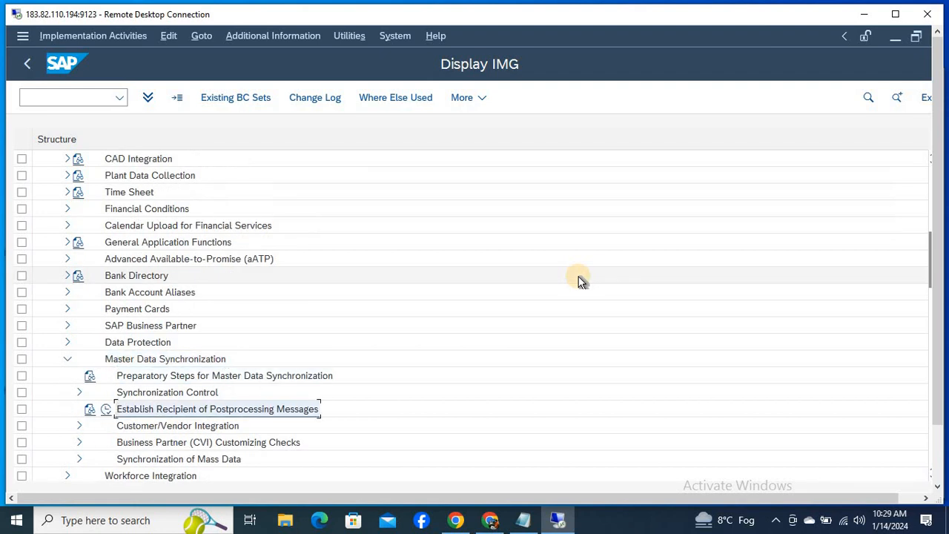
pyautogui.press('Down')
pyautogui.press('Right')
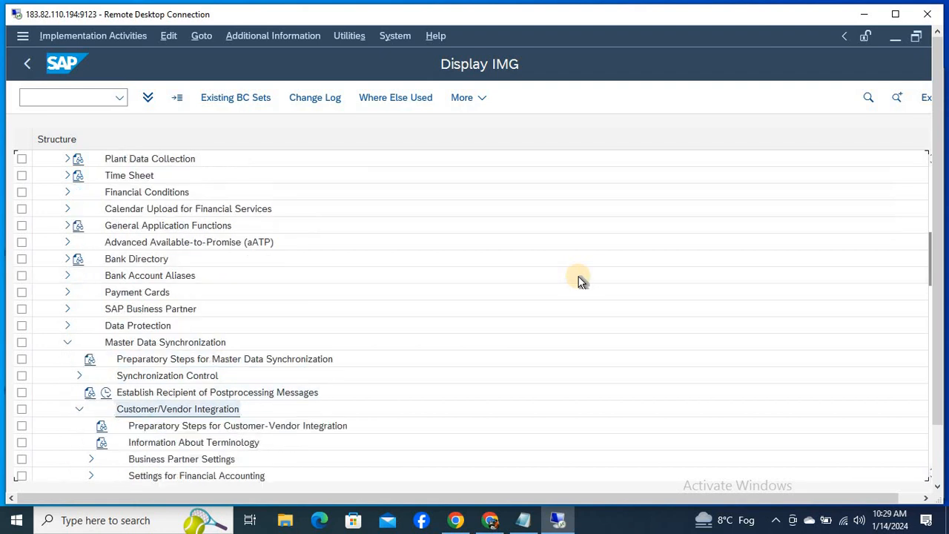
# Step: Expand Business Partner Settings under Customer/Vendor Integration, including its Settings for Vendor Integration node
pyautogui.press('Down')
pyautogui.press('Down')
pyautogui.press('Down')
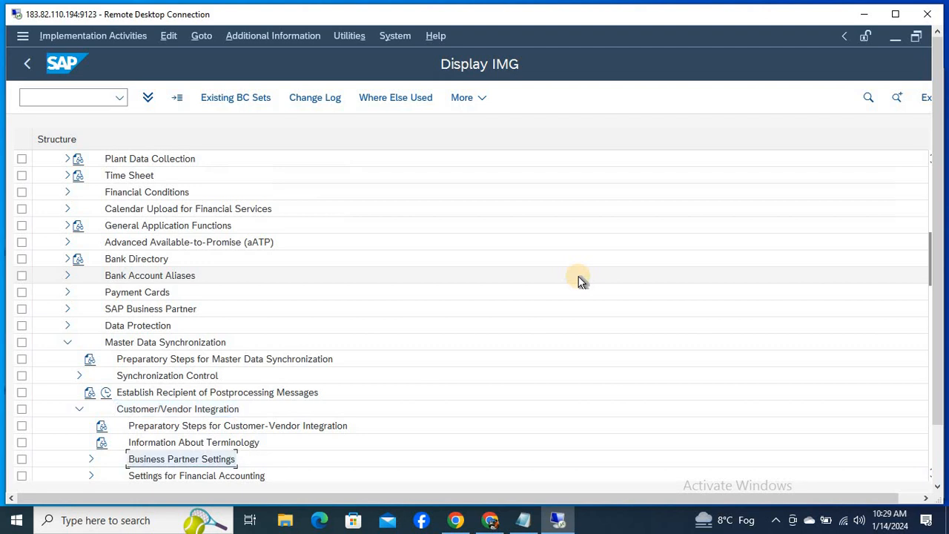
pyautogui.press('Right')
pyautogui.press('Down')
pyautogui.press('Down')
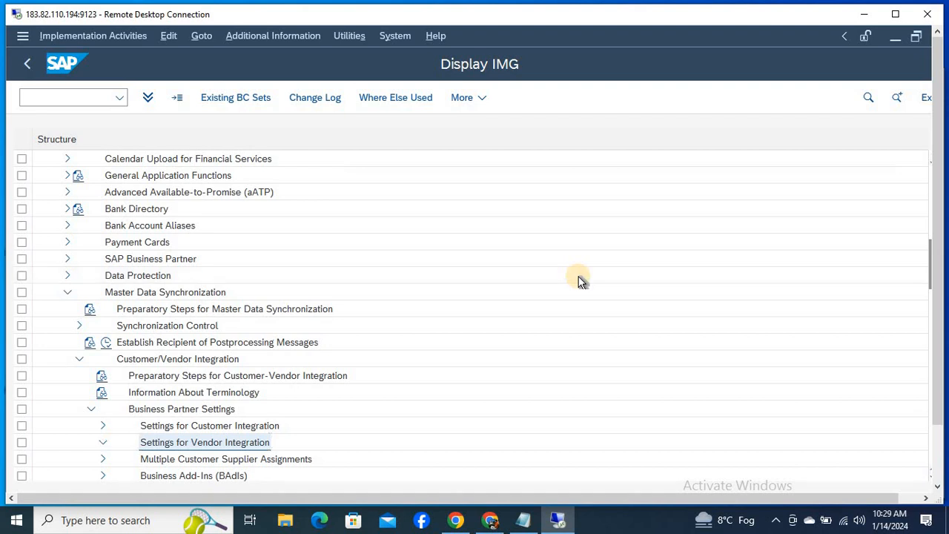
pyautogui.press('Right')
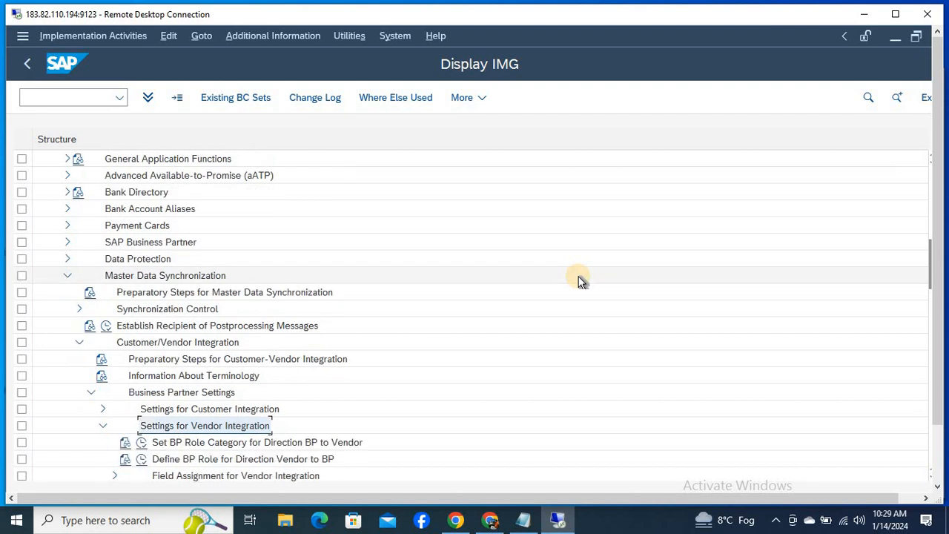
# Step: Expand Field Assignment for Vendor Integration and Assign Keys, and select Define Number Assignment for Direction BP to Vendor
pyautogui.press('Down')
pyautogui.press('Down')
pyautogui.press('Down')
pyautogui.press('Down')
pyautogui.press('Down')
pyautogui.press('Up')
pyautogui.press('Up')
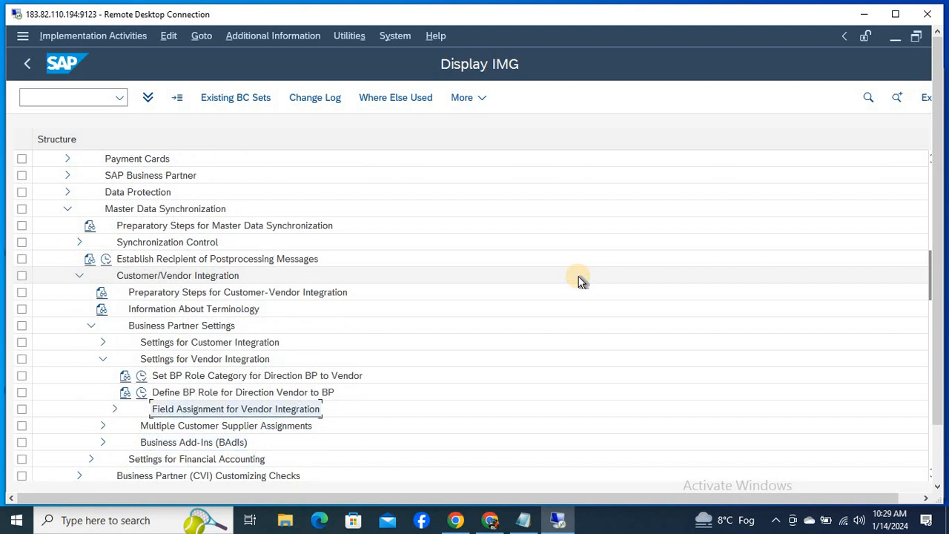
pyautogui.press('Right')
pyautogui.press('Down')
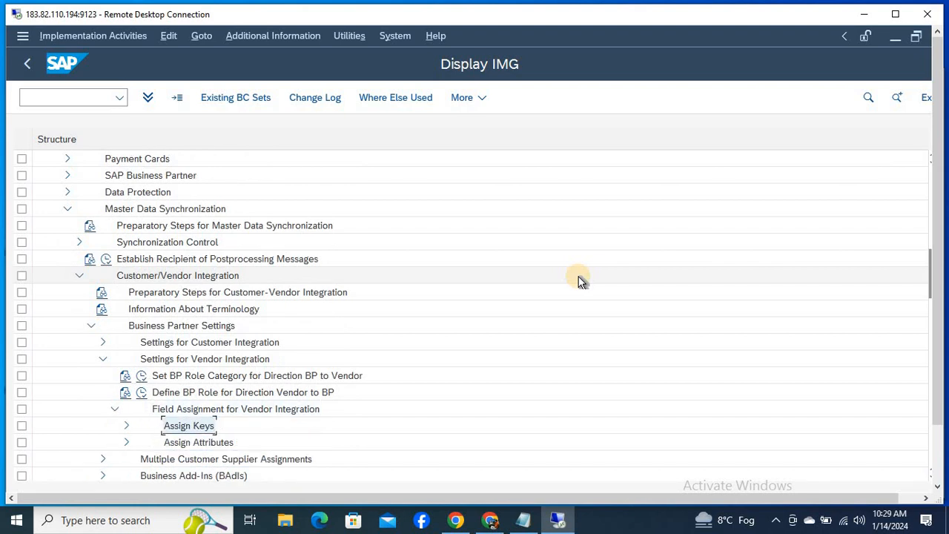
pyautogui.press('Right')
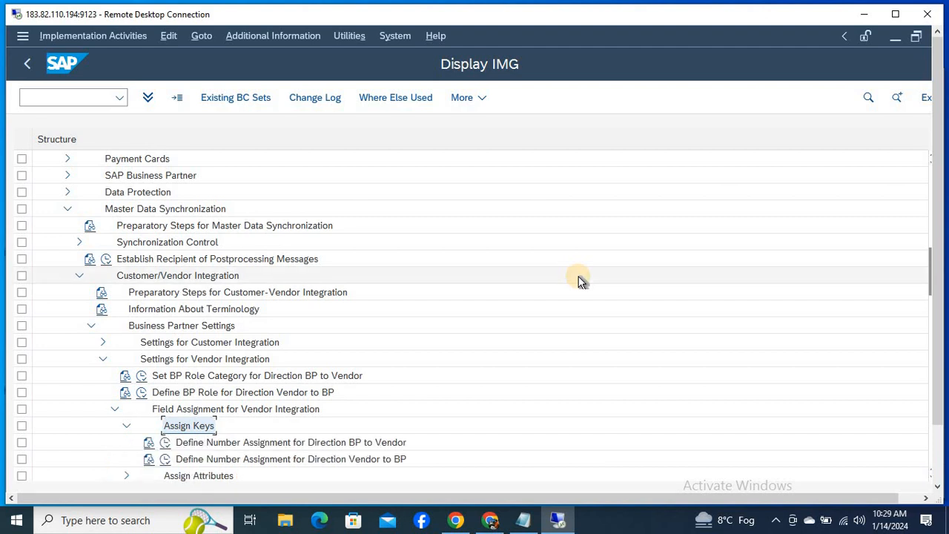
pyautogui.press('Down')
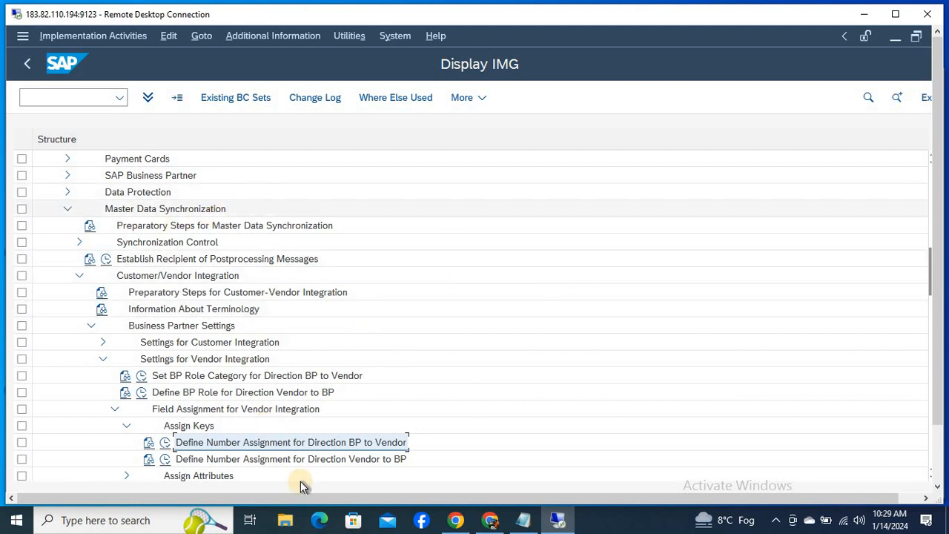
# Step: Show the document keys as additional information beside the structure and widen that column to fit the full keys
pyautogui.click(266, 35)
pyautogui.moveTo(345, 58)
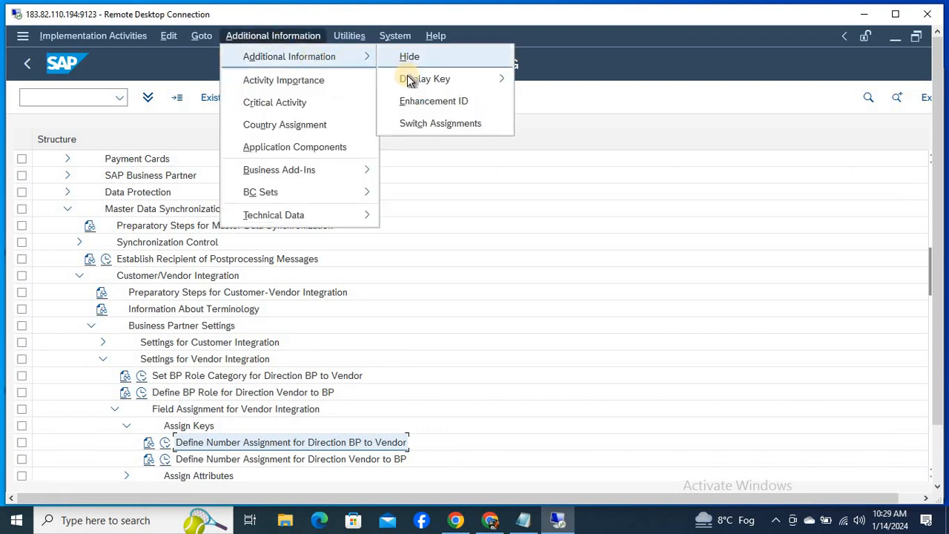
pyautogui.moveTo(410, 80)
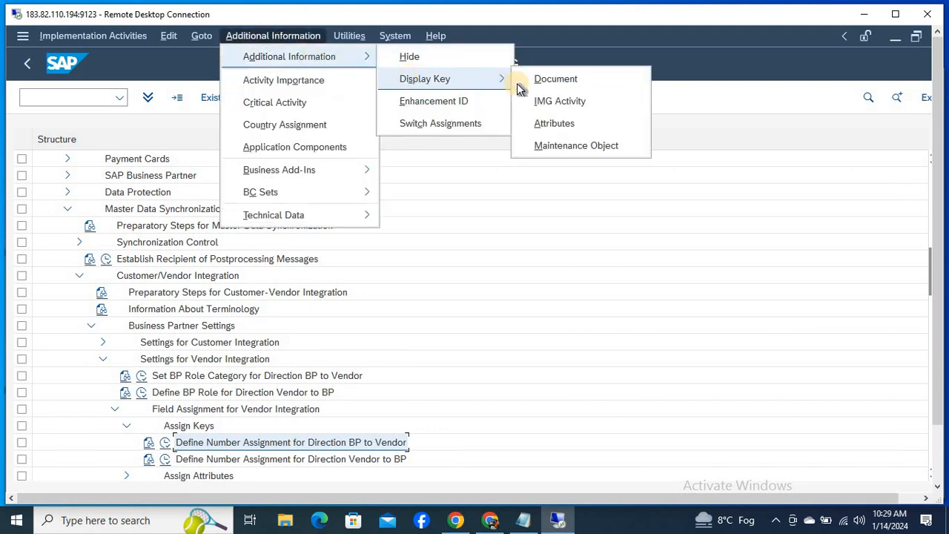
pyautogui.click(557, 80)
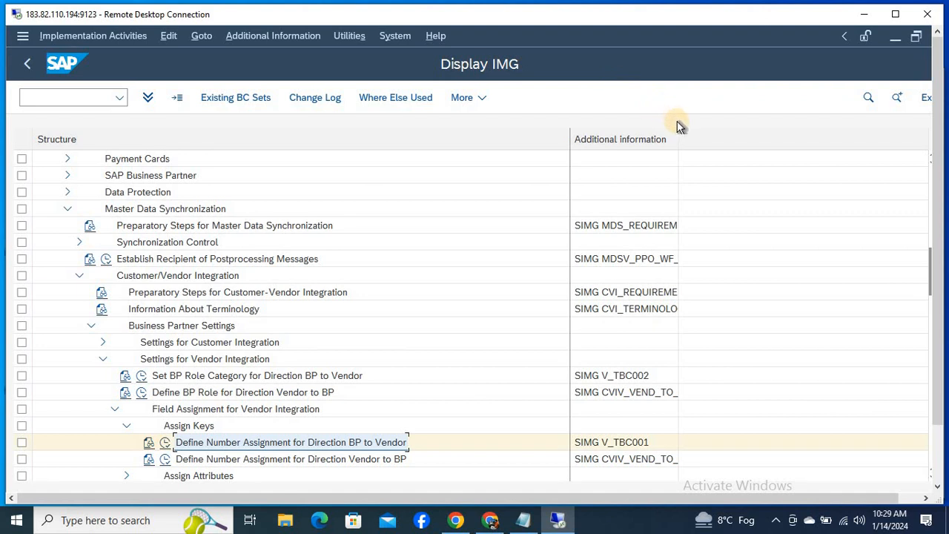
pyautogui.moveTo(678, 131); pyautogui.dragTo(720, 140)
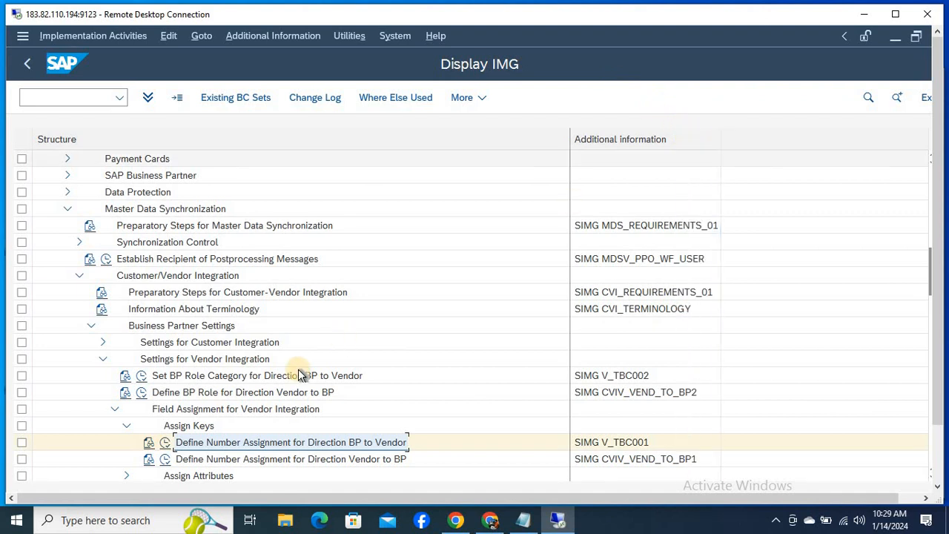
# Step: Execute Define Number Assignment for Direction BP to Vendor, start new entries, and widen the Grp. and Group columns
pyautogui.click(164, 443)
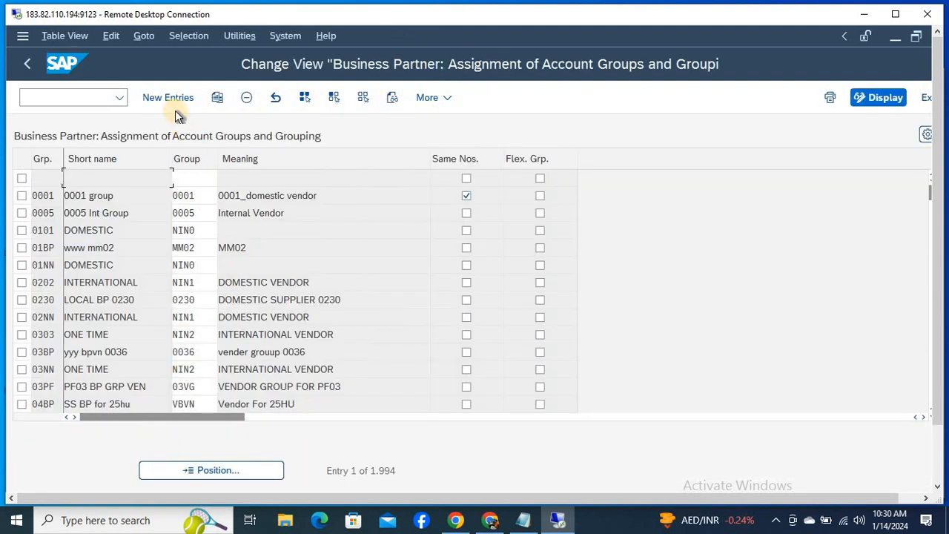
pyautogui.click(165, 100)
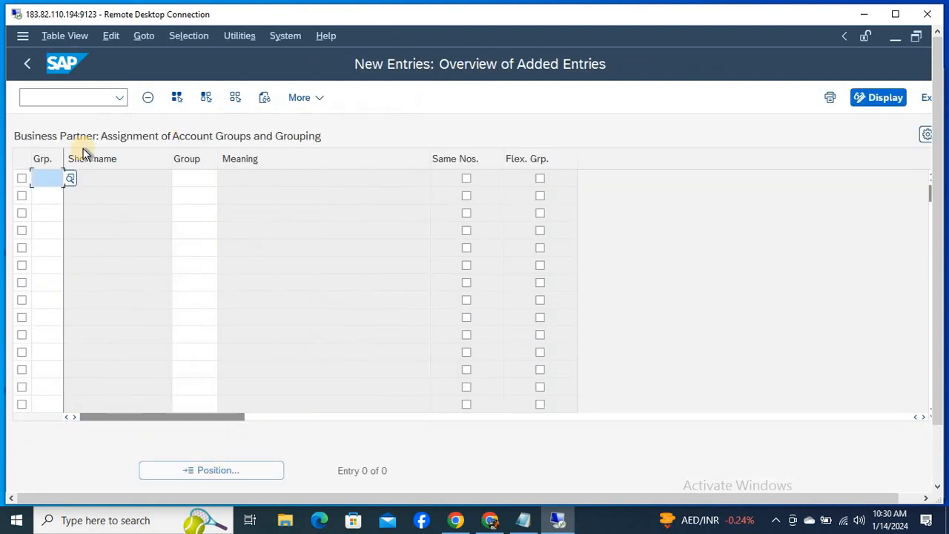
pyautogui.moveTo(64, 153); pyautogui.dragTo(112, 159)
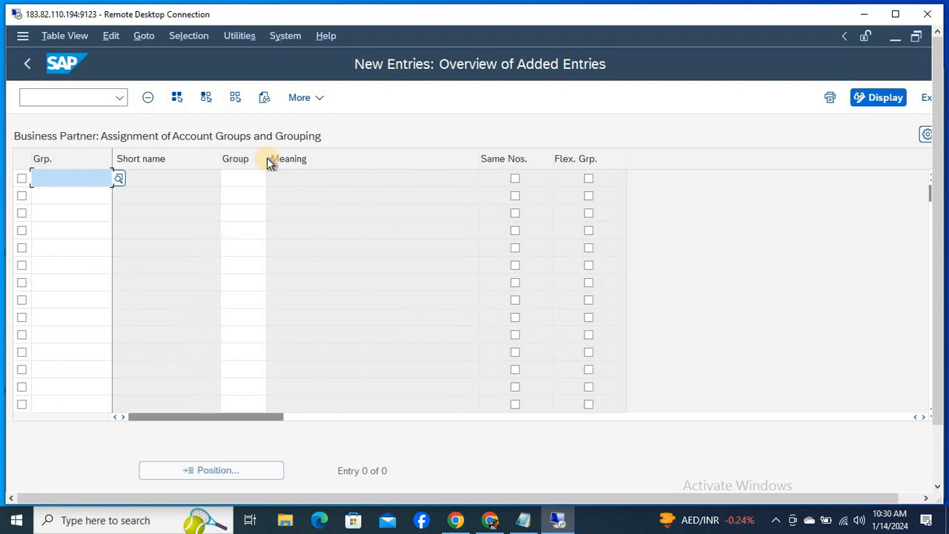
pyautogui.moveTo(264, 159); pyautogui.dragTo(356, 164)
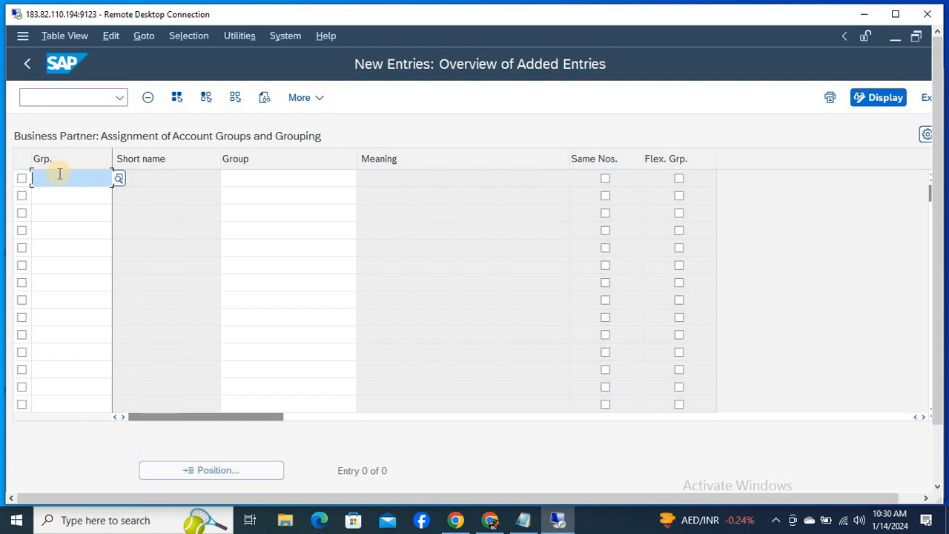
# Step: Copy the grouping VINY from the Notepad notes into the Grp. field of the first new entry in SAP
pyautogui.hotkey('alt', 'Tab')
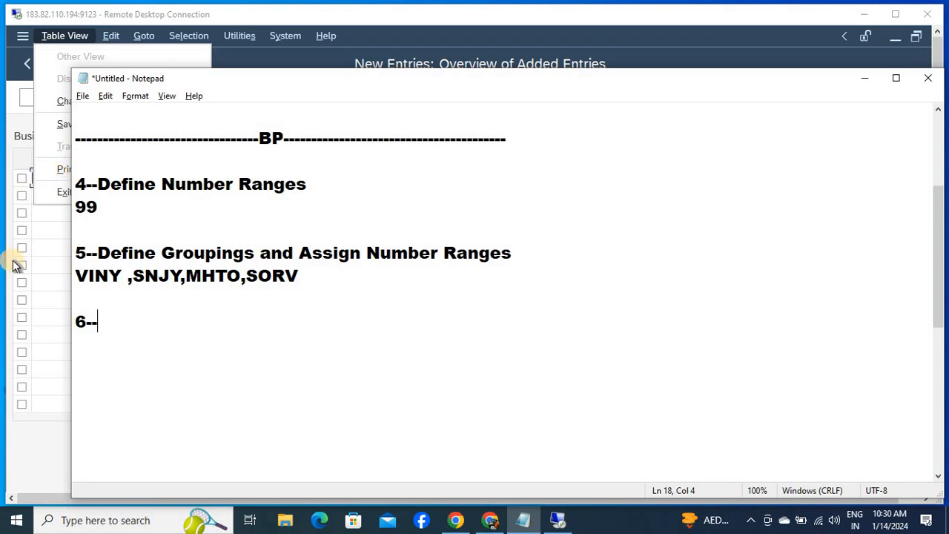
pyautogui.click(76, 274)
pyautogui.moveTo(75, 274); pyautogui.dragTo(122, 275)
pyautogui.hotkey('ctrl', 'c')
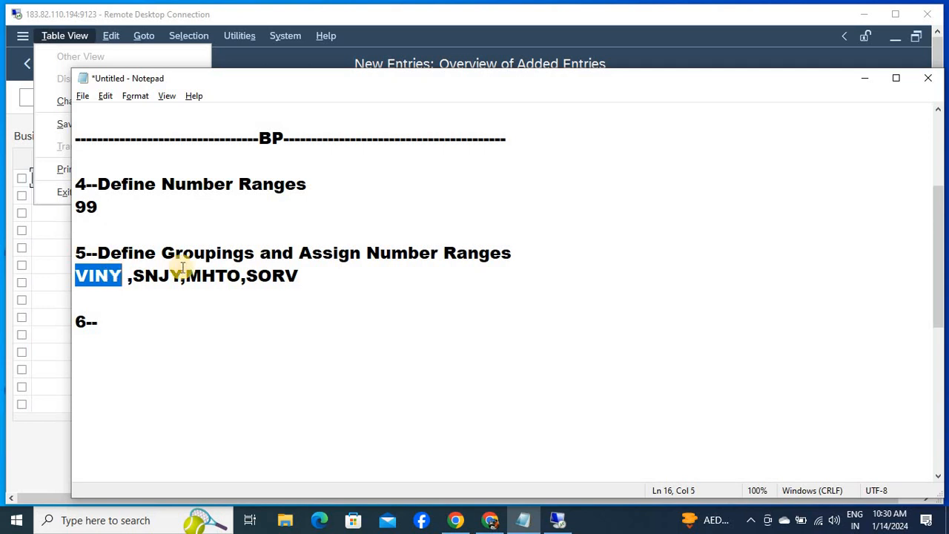
pyautogui.hotkey('alt', 'Tab')
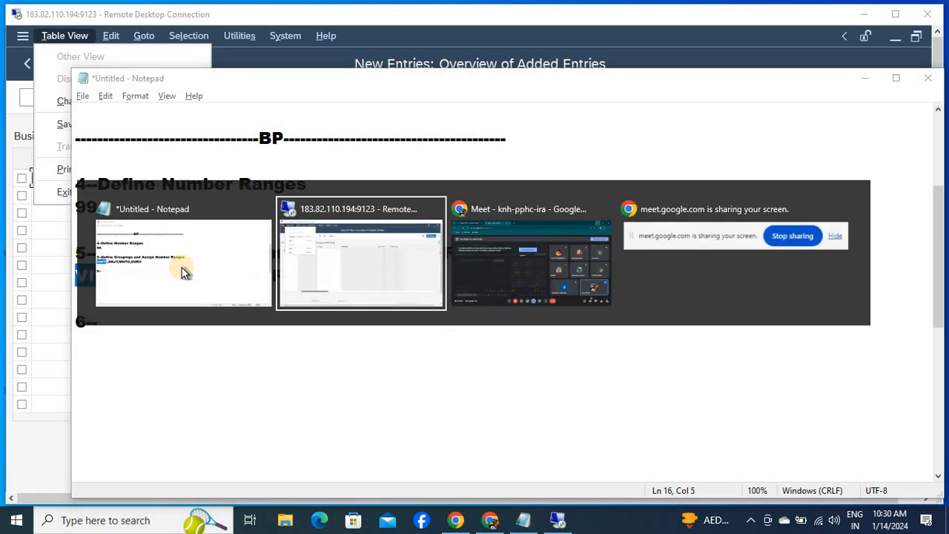
pyautogui.press('Escape')
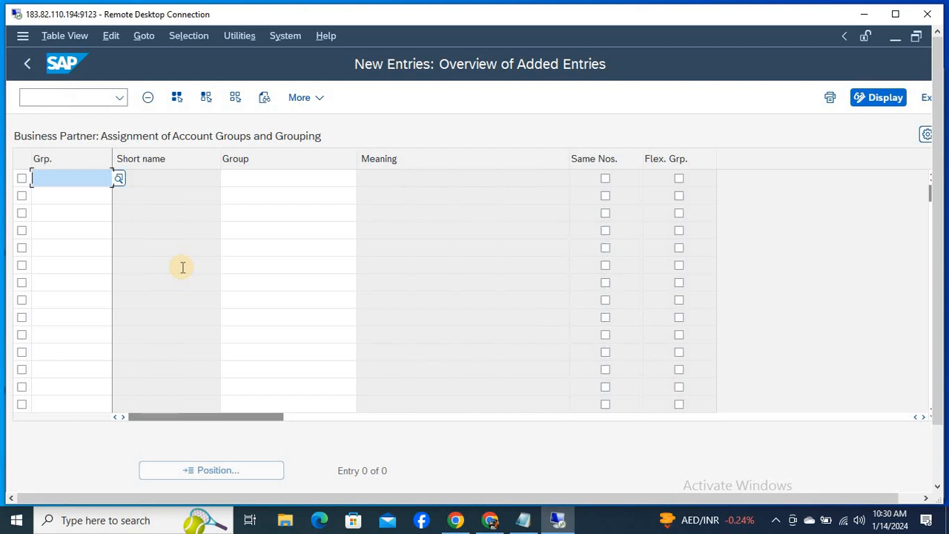
pyautogui.hotkey('ctrl', 'v')
pyautogui.press('Down')
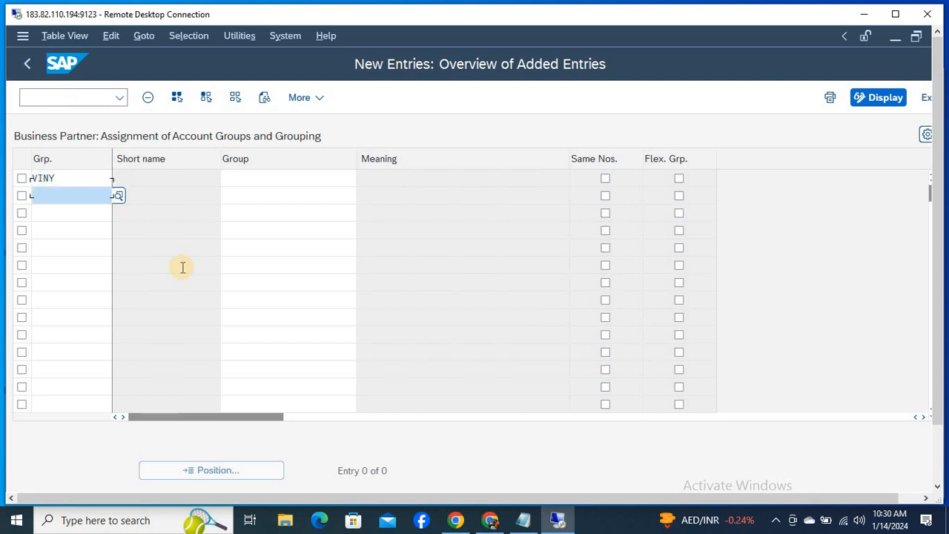
# Step: Copy the grouping SNJY from the Notepad notes into the Grp. field of the second SAP entry
pyautogui.hotkey('alt', 'Tab')
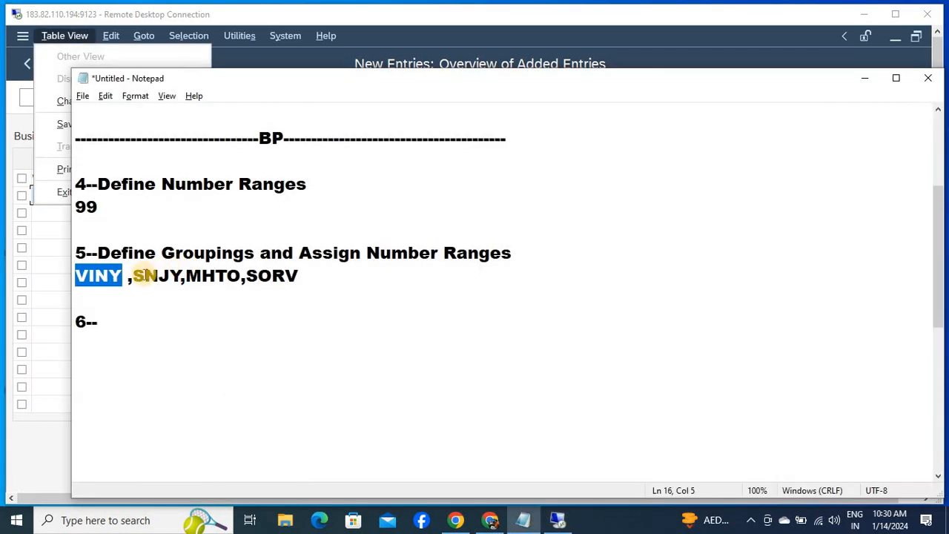
pyautogui.moveTo(132, 276); pyautogui.dragTo(179, 276)
pyautogui.hotkey('ctrl', 'c')
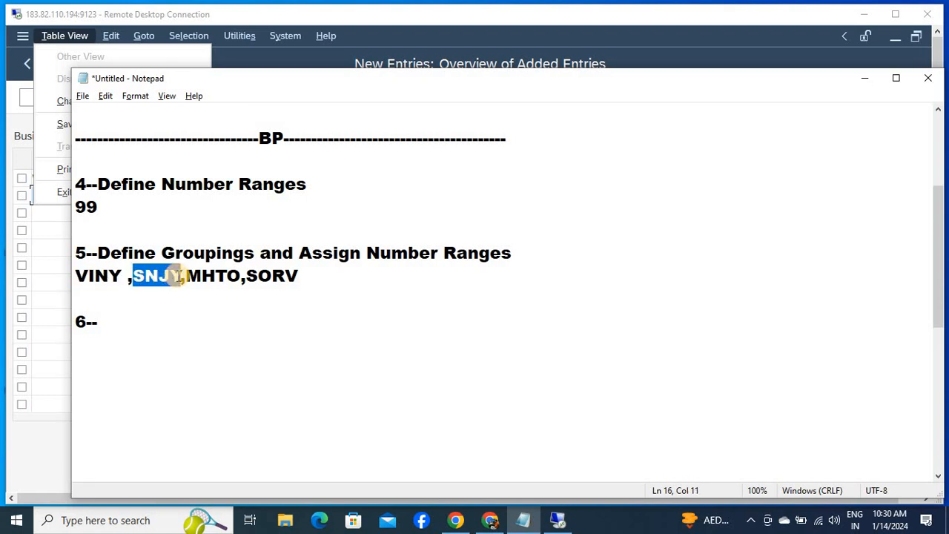
pyautogui.hotkey('alt', 'Tab')
pyautogui.click(177, 275)
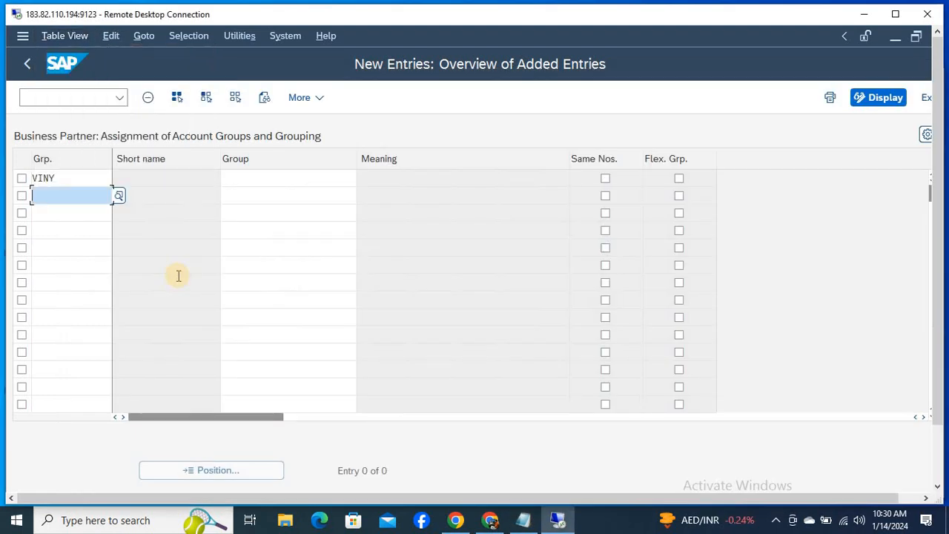
pyautogui.hotkey('ctrl', 'v')
pyautogui.press('Down')
# Step: Copy the grouping MHTO from the Notepad notes into the Grp. field of the third SAP entry
pyautogui.hotkey('alt', 'Tab')
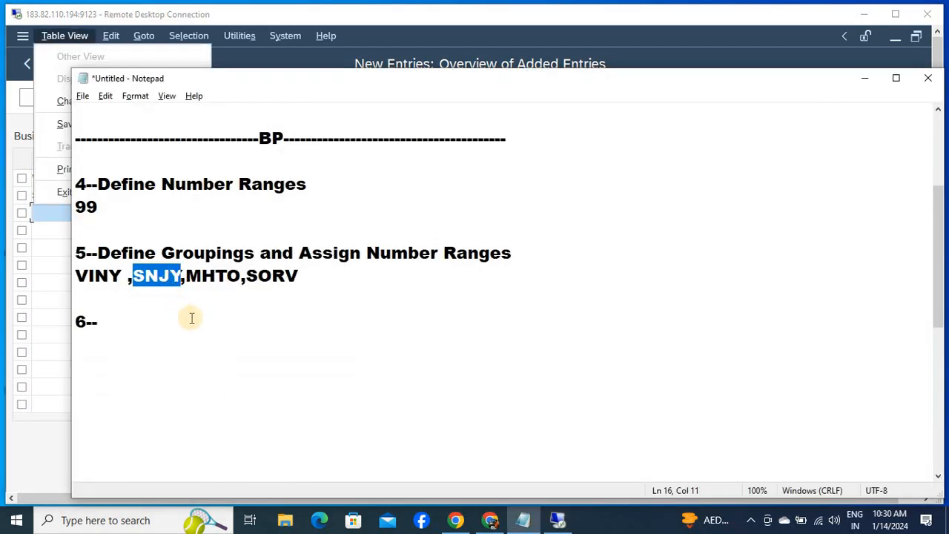
pyautogui.moveTo(185, 275); pyautogui.dragTo(236, 275)
pyautogui.hotkey('ctrl', 'c')
pyautogui.hotkey('alt', 'Tab')
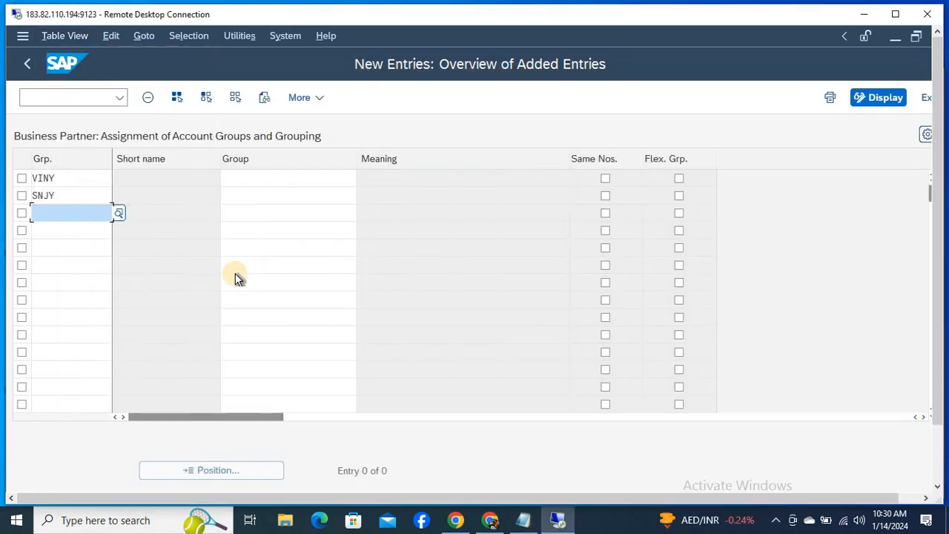
pyautogui.hotkey('ctrl', 'v')
pyautogui.press('Down')
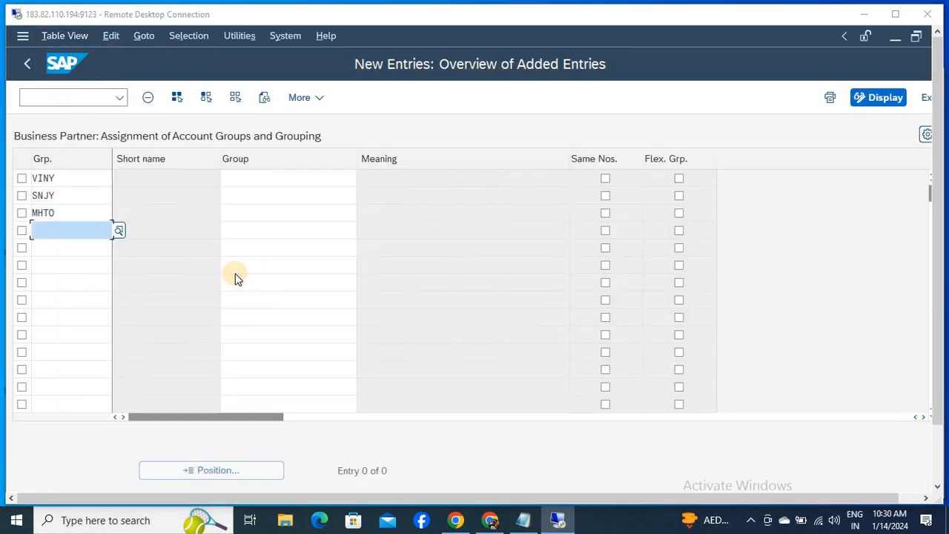
# Step: Copy the grouping SORV from the Notepad notes into the Grp. field of the fourth SAP entry and validate the entries
pyautogui.hotkey('alt', 'Tab')
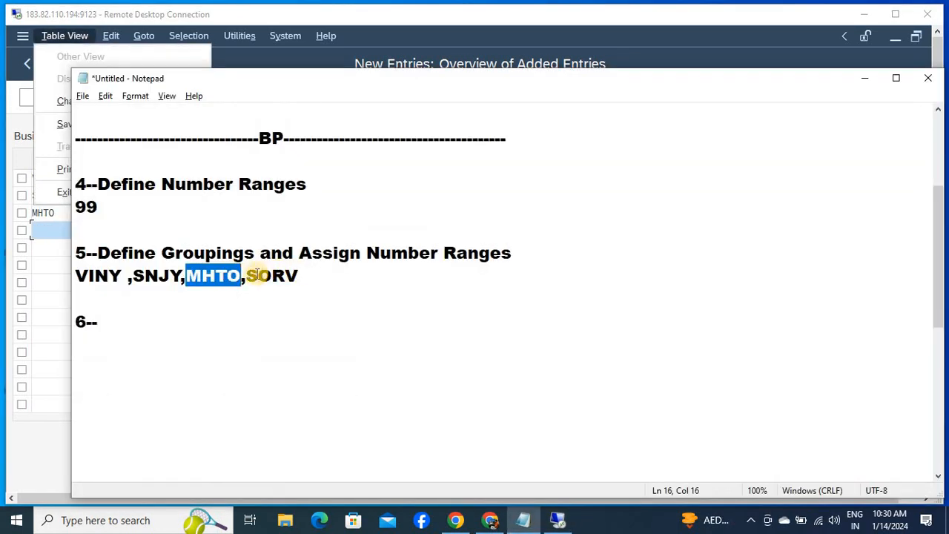
pyautogui.moveTo(247, 275); pyautogui.dragTo(307, 274)
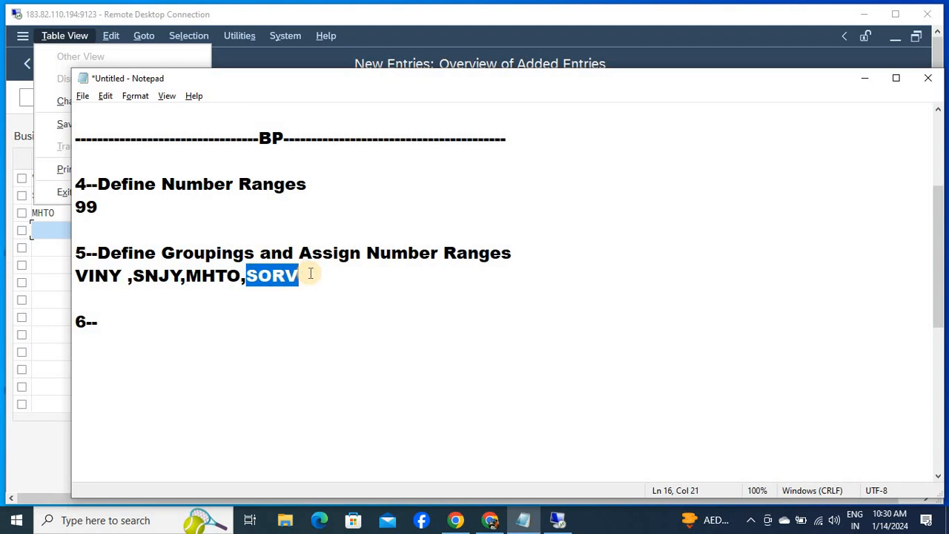
pyautogui.hotkey('alt', 'Tab')
pyautogui.hotkey('ctrl', 'v')
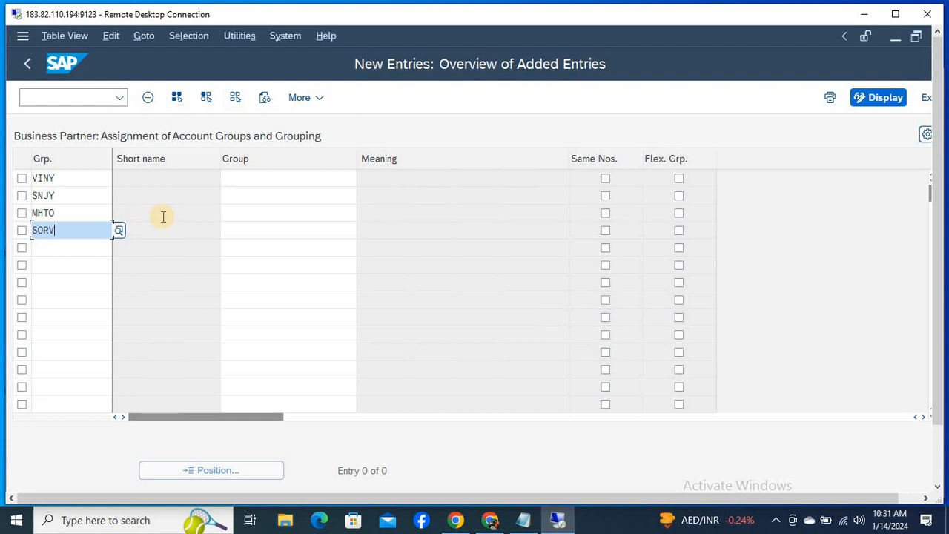
pyautogui.press('Return')
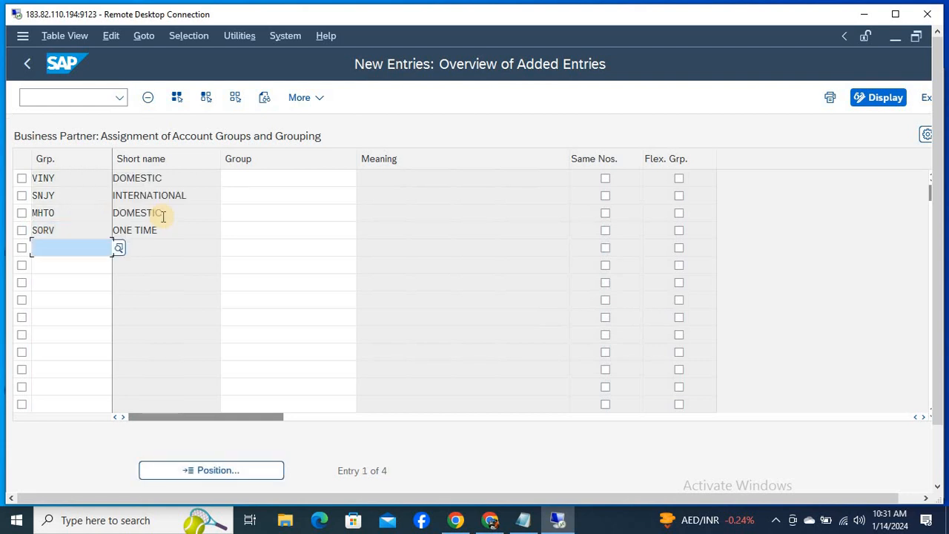
# Step: Check the vendor account groups listed under item 1 of the Notepad notes, then return to the SAP entries
pyautogui.click(272, 181)
pyautogui.hotkey('alt', 'Tab')
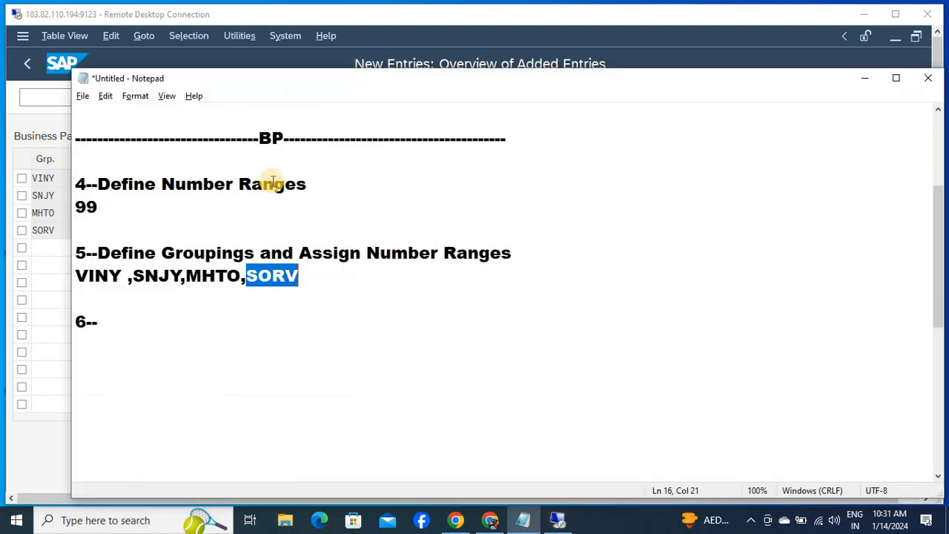
pyautogui.click(233, 346)
pyautogui.press('Up')
pyautogui.press('Up')
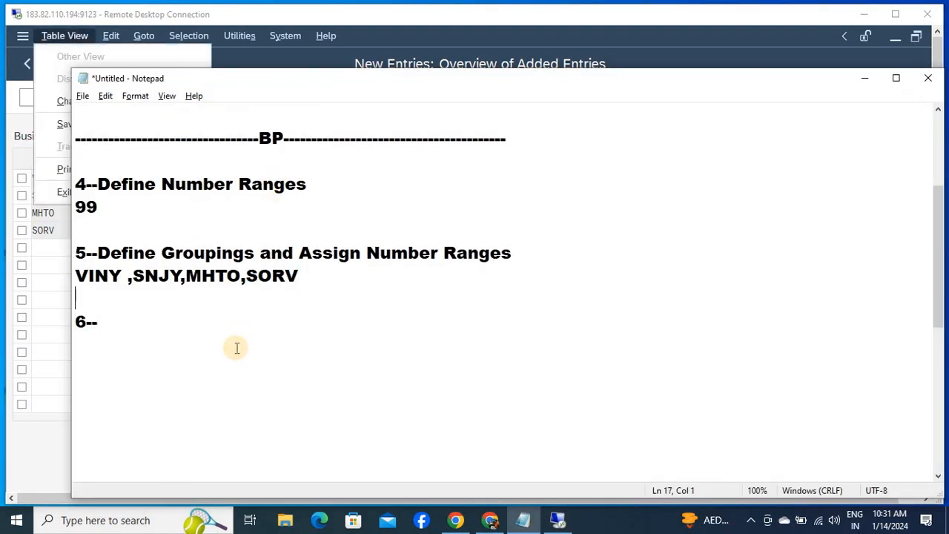
pyautogui.press('Up')
pyautogui.press('Up')
pyautogui.press('Up')
pyautogui.press('Up')
pyautogui.press('Up')
pyautogui.press('Up')
pyautogui.press('Up')
pyautogui.press('Up')
pyautogui.press('Up')
pyautogui.press('Up')
pyautogui.press('Up')
pyautogui.press('Up')
pyautogui.press('Up')
pyautogui.press('Up')
pyautogui.press('Up')
pyautogui.hotkey('shift', 'Right')
pyautogui.hotkey('shift', 'Right')
pyautogui.hotkey('shift', 'Right')
pyautogui.hotkey('shift', 'Right')
pyautogui.hotkey('shift', 'Right')
pyautogui.hotkey('shift', 'Right')
pyautogui.hotkey('shift', 'Right')
pyautogui.hotkey('shift', 'Right')
pyautogui.hotkey('shift', 'Right')
pyautogui.hotkey('shift', 'Right')
pyautogui.hotkey('shift', 'Right')
pyautogui.hotkey('shift', 'Right')
pyautogui.hotkey('shift', 'Right')
pyautogui.hotkey('shift', 'Right')
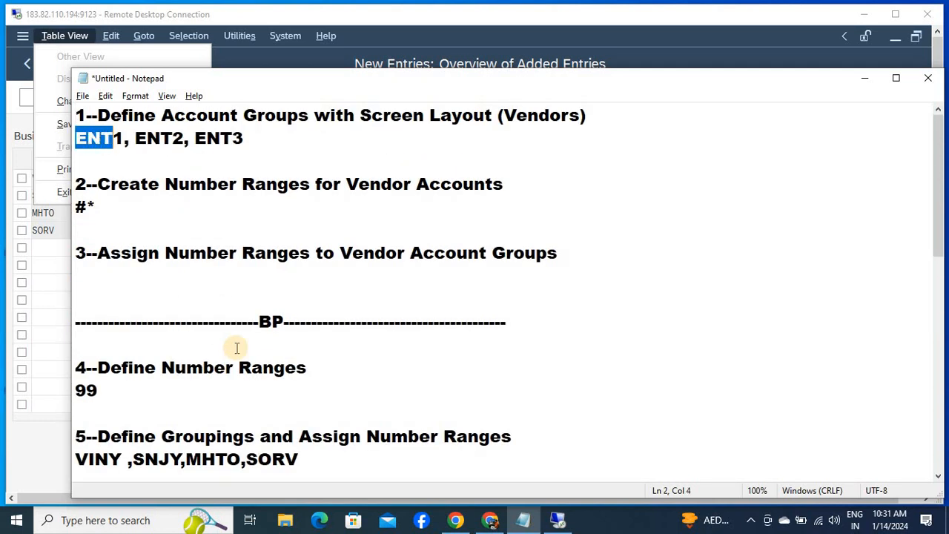
pyautogui.hotkey('shift', 'Right')
pyautogui.hotkey('shift', 'Right')
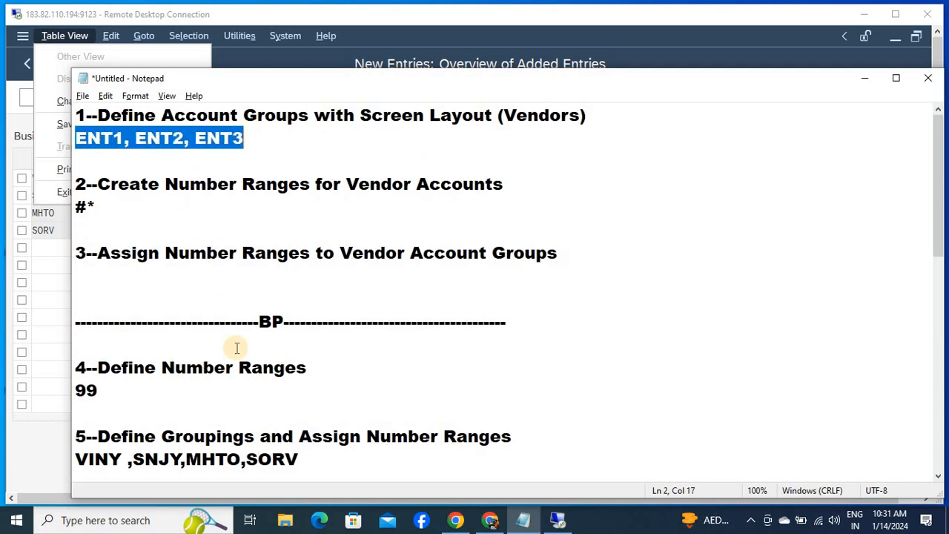
pyautogui.press('Left')
pyautogui.hotkey('alt', 'Tab')
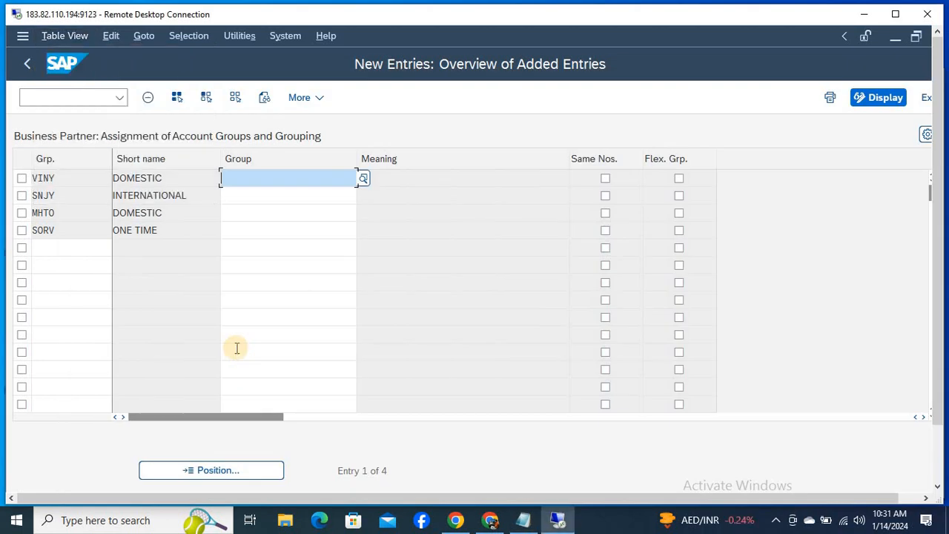
# Step: Assign account group ENT1 to the grouping VINY and ENT2 to the grouping SNJY
pyautogui.write('ENT')
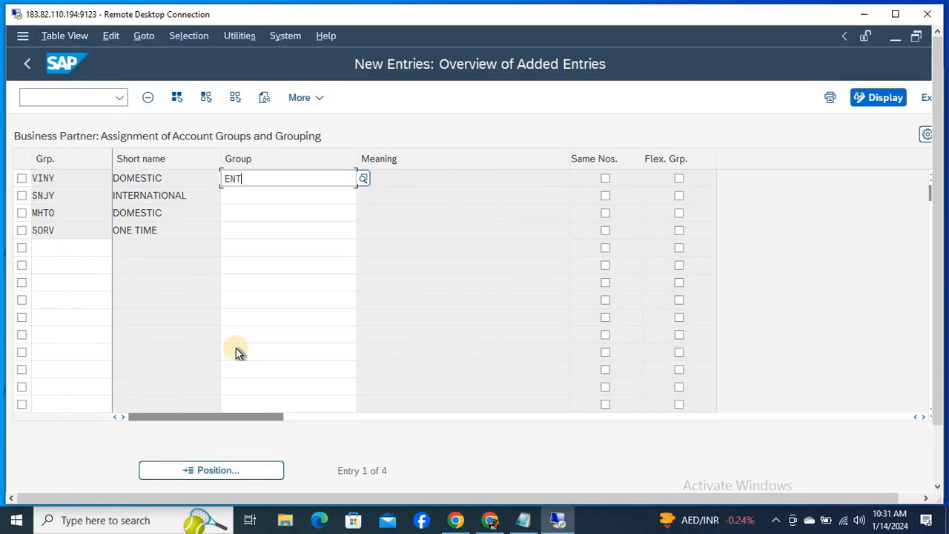
pyautogui.press('Down')
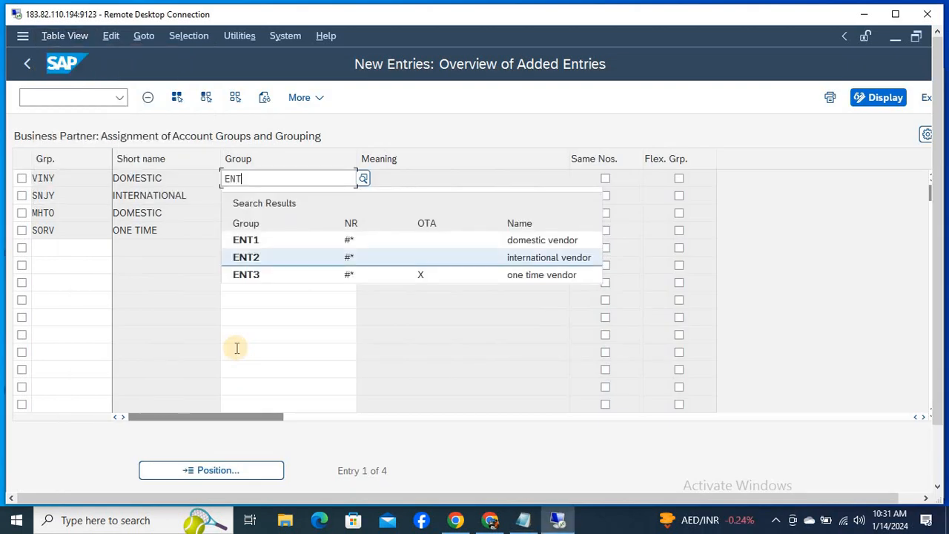
pyautogui.press('Up')
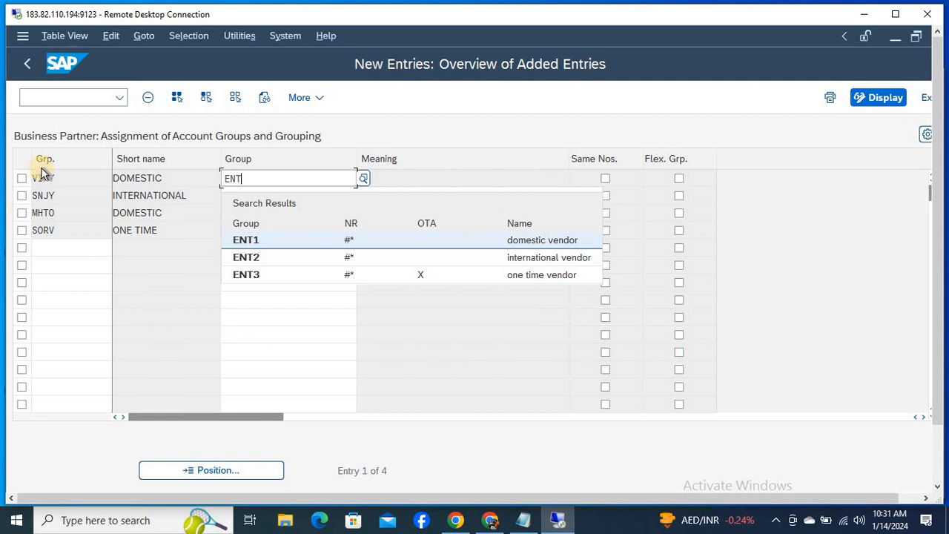
pyautogui.click(467, 240)
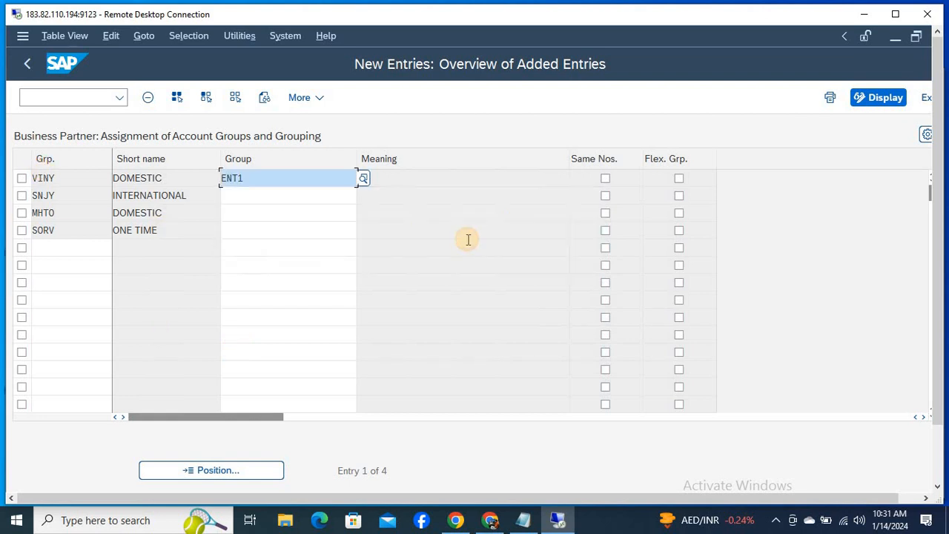
pyautogui.click(259, 195)
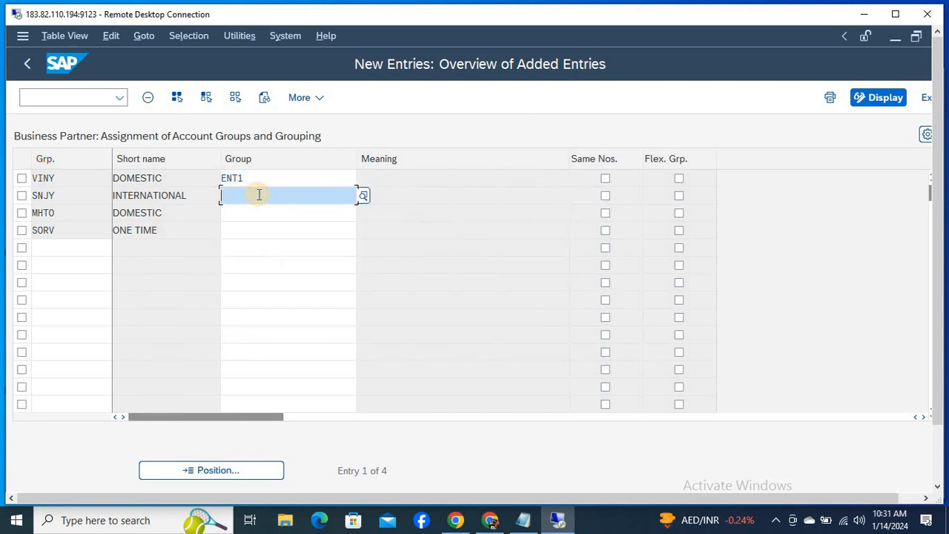
pyautogui.write('ENT')
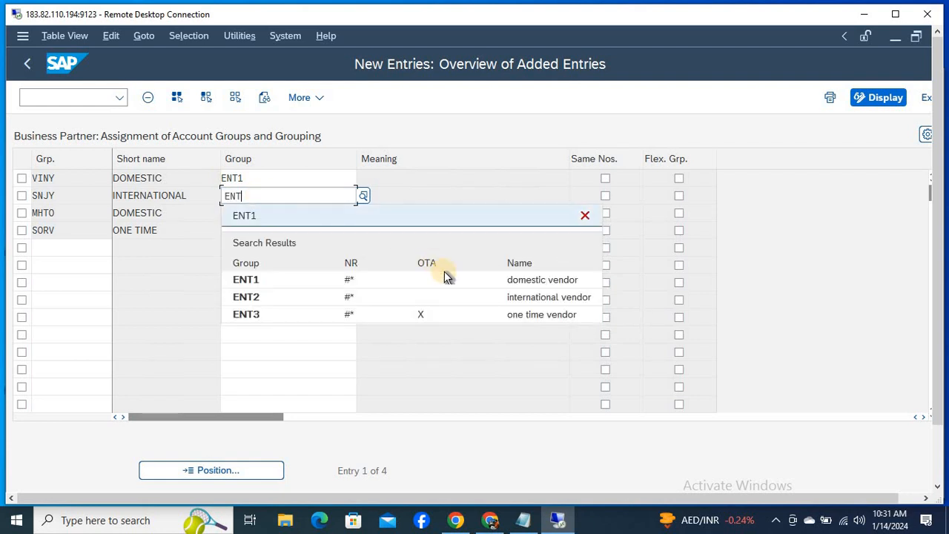
pyautogui.click(475, 300)
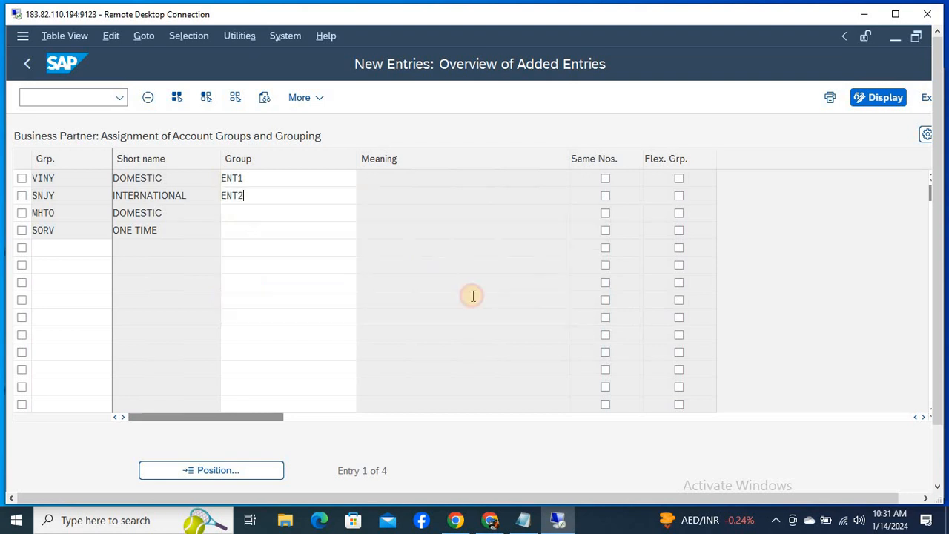
# Step: Assign account group ENT1 to the grouping MHTO and ENT3 to SORV, and validate the entries
pyautogui.click(256, 212)
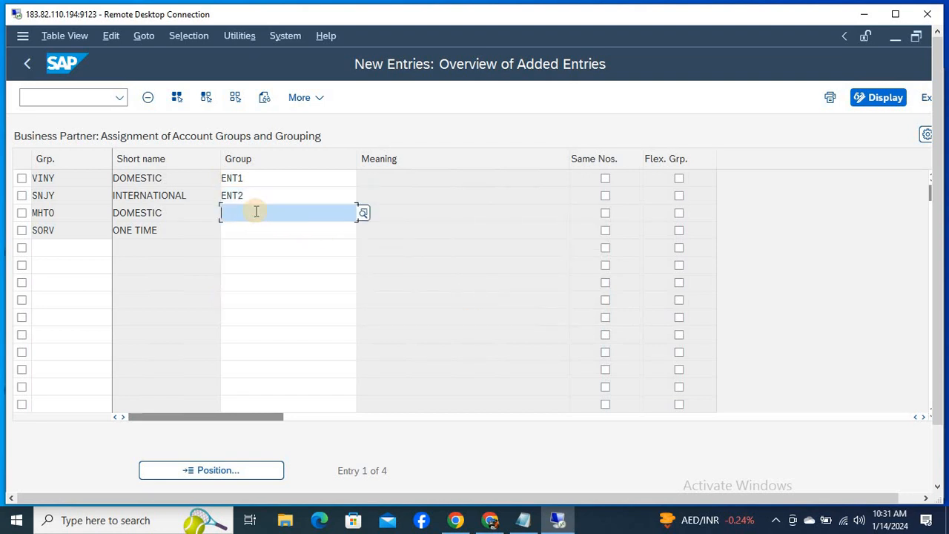
pyautogui.write('ENT')
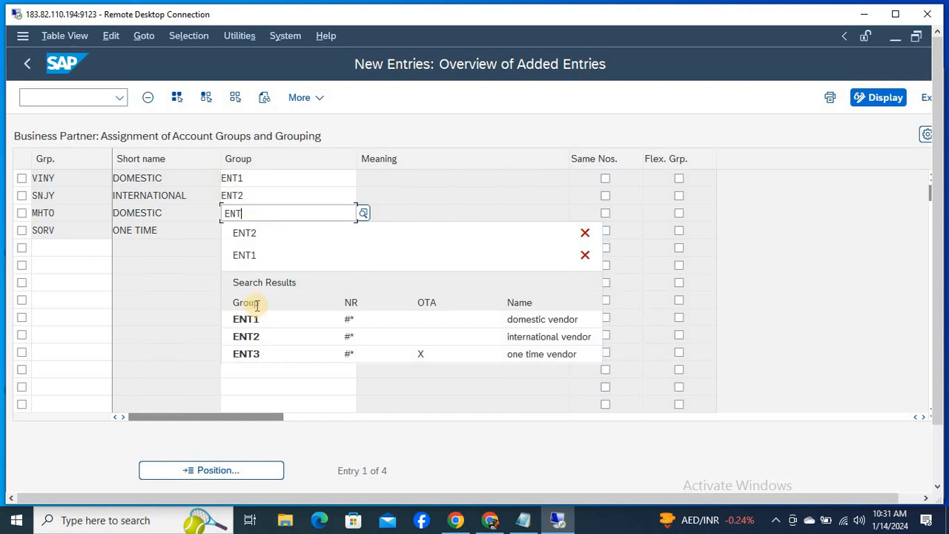
pyautogui.click(254, 319)
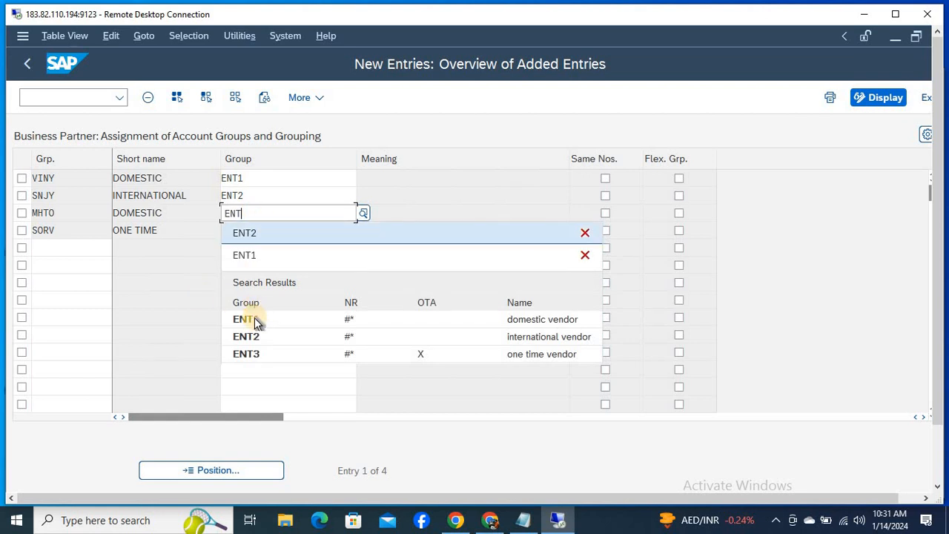
pyautogui.click(293, 318)
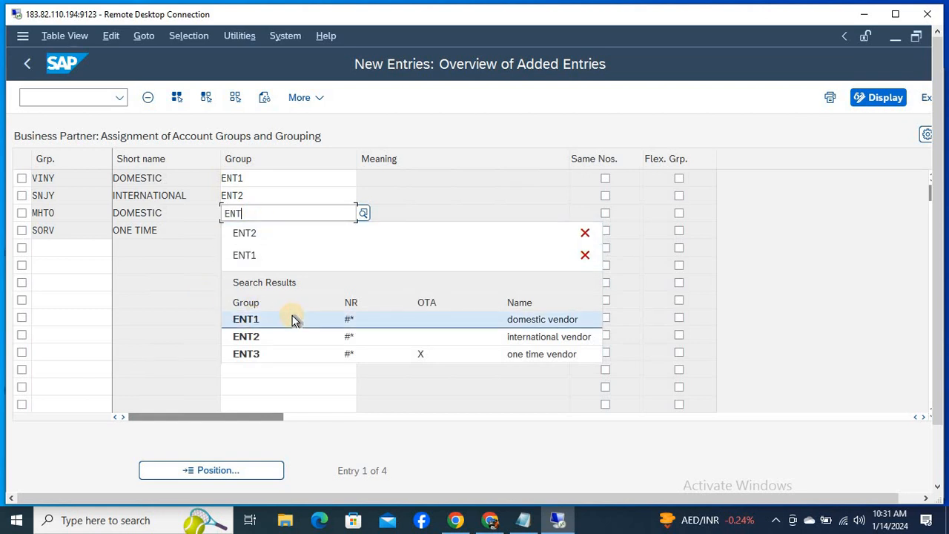
pyautogui.click(293, 319)
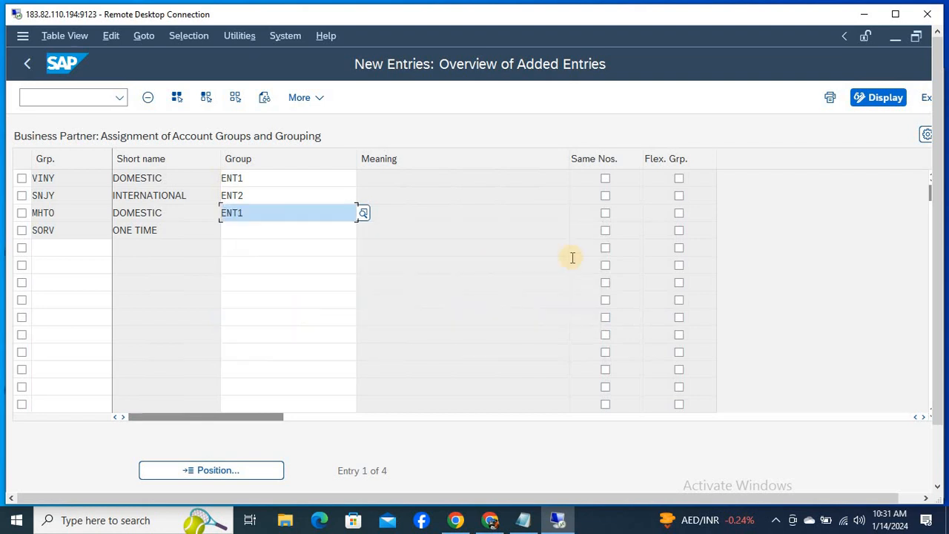
pyautogui.click(259, 229)
pyautogui.write('ENT')
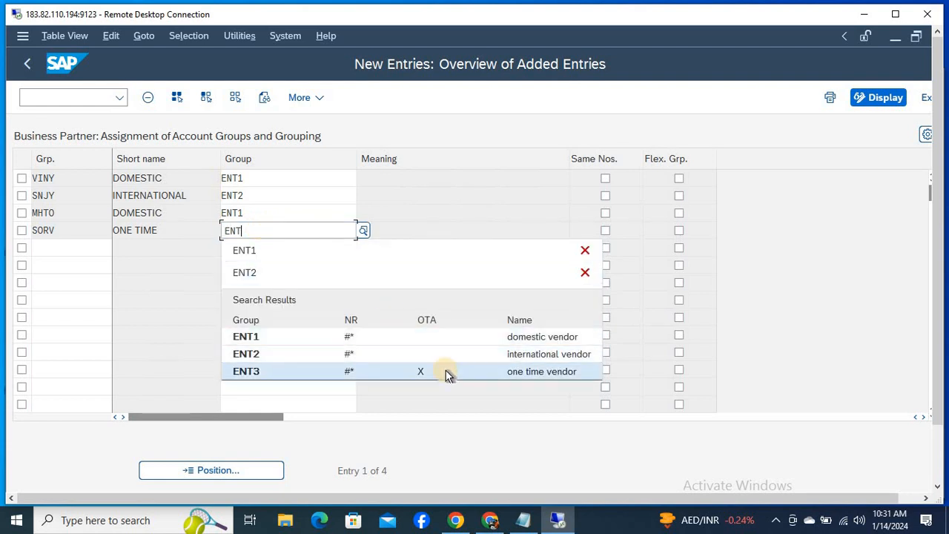
pyautogui.click(447, 373)
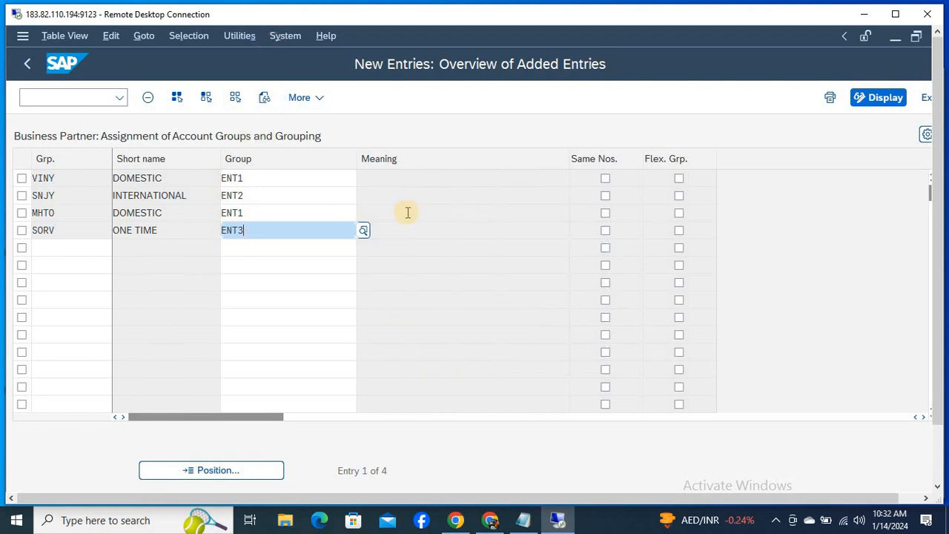
pyautogui.press('Return')
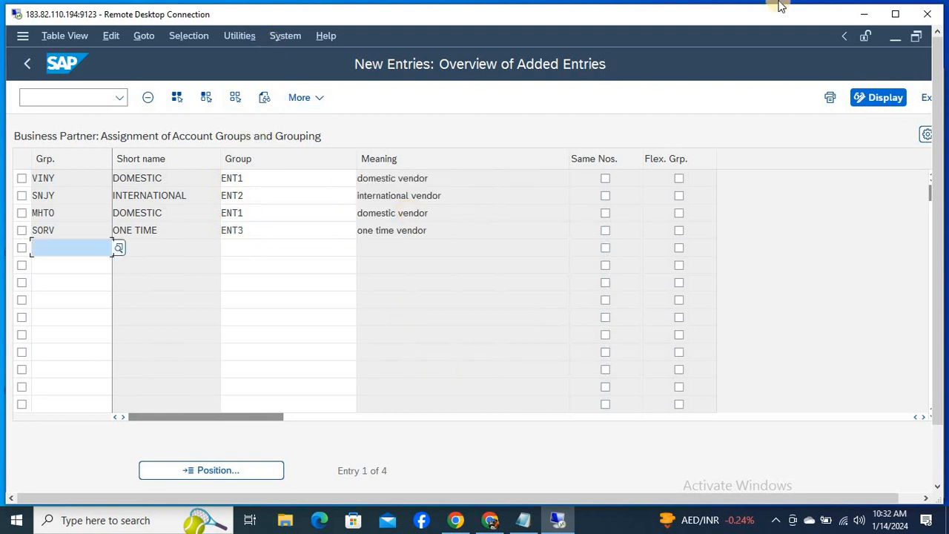
# Step: Save the new account group assignments and return to the Display IMG structure
pyautogui.click(890, 16)
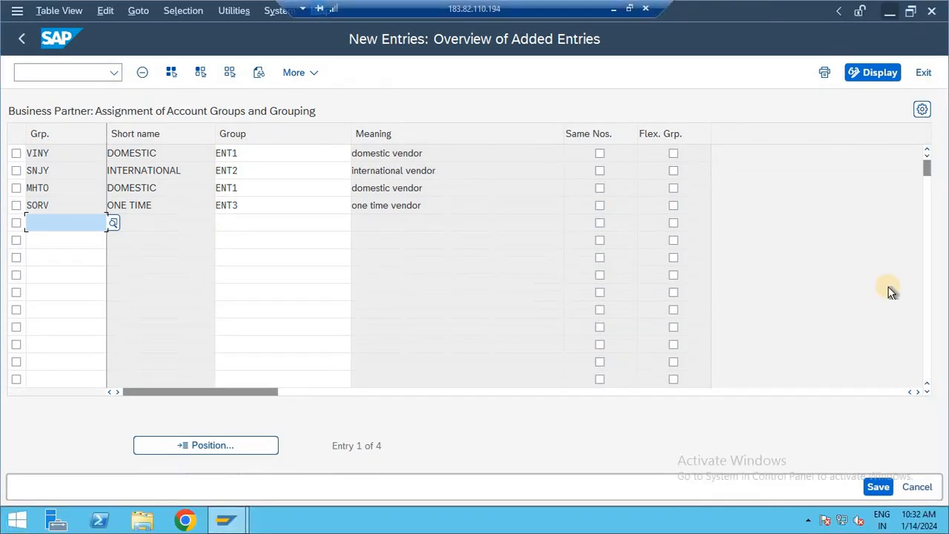
pyautogui.click(875, 487)
pyautogui.press('Return')
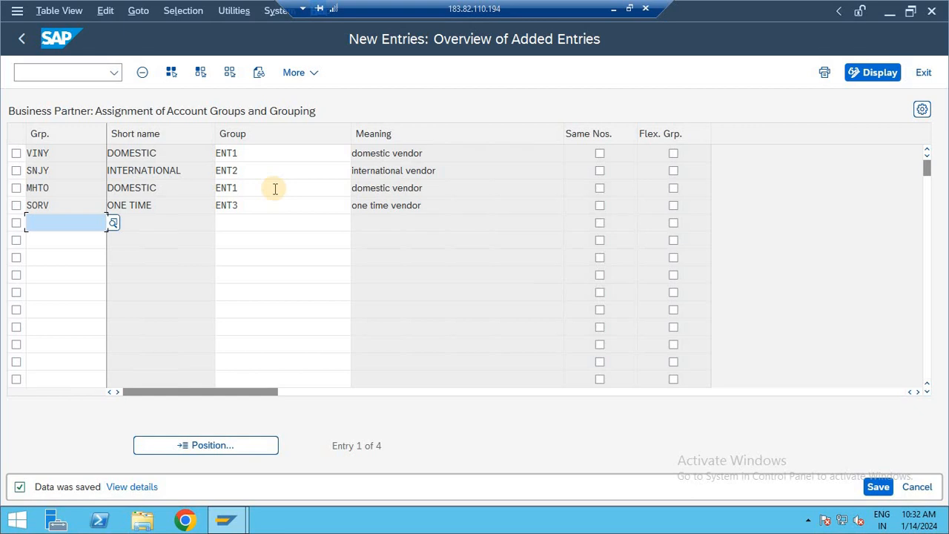
pyautogui.press('F3')
pyautogui.press('F3')
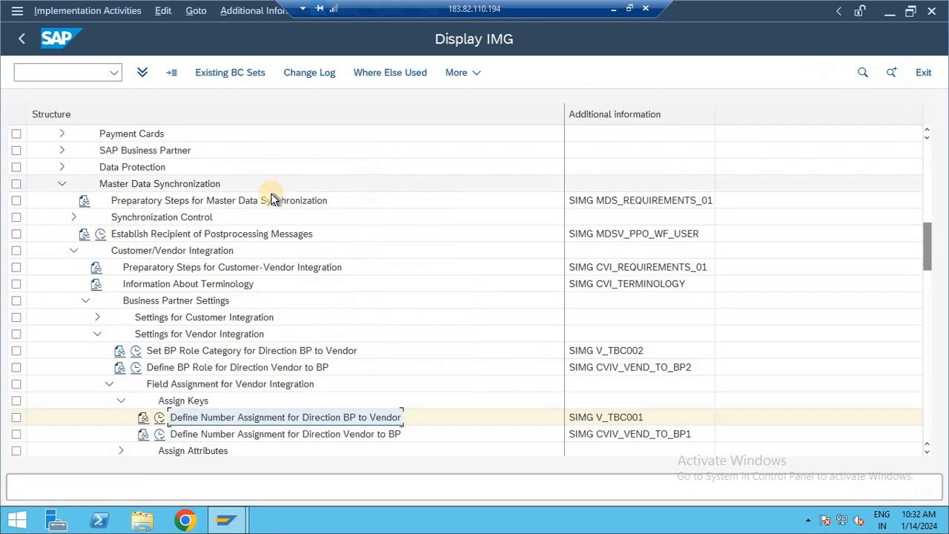
# Step: Copy the activity name Define Number Assignment for Direction BP to Vendor from the IMG structure into item 6 of the Notepad notes
pyautogui.click(239, 417)
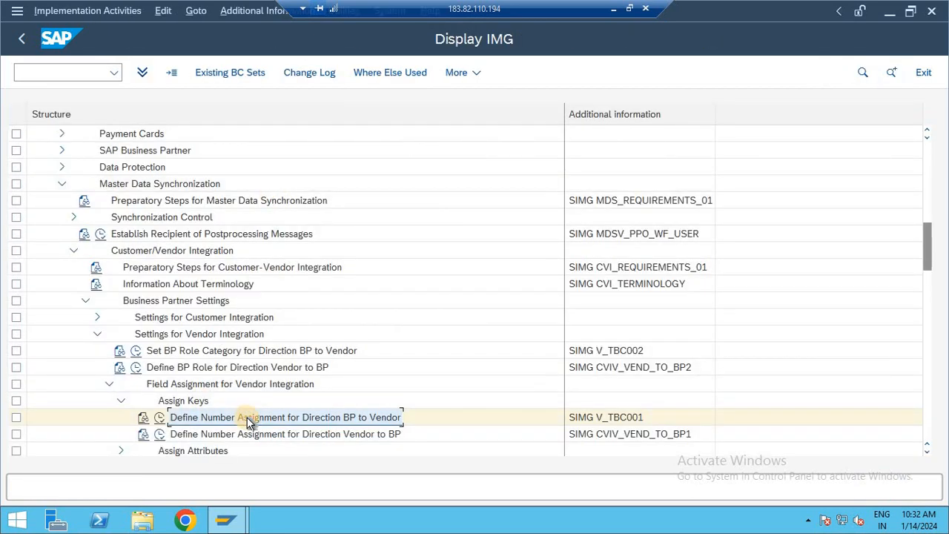
pyautogui.hotkey('alt', 'Tab')
pyautogui.hotkey('alt', 'shift', 'Tab')
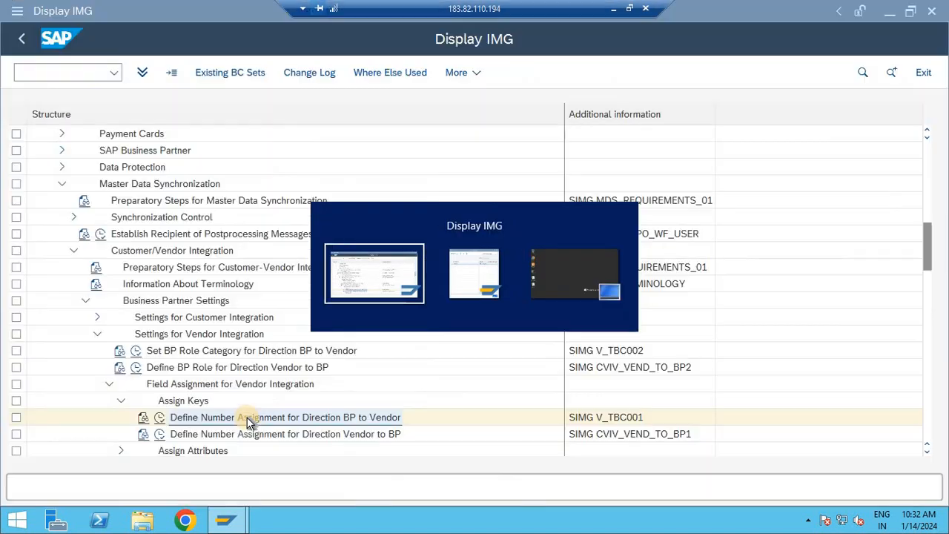
pyautogui.click(629, 7)
pyautogui.hotkey('alt', 'Tab')
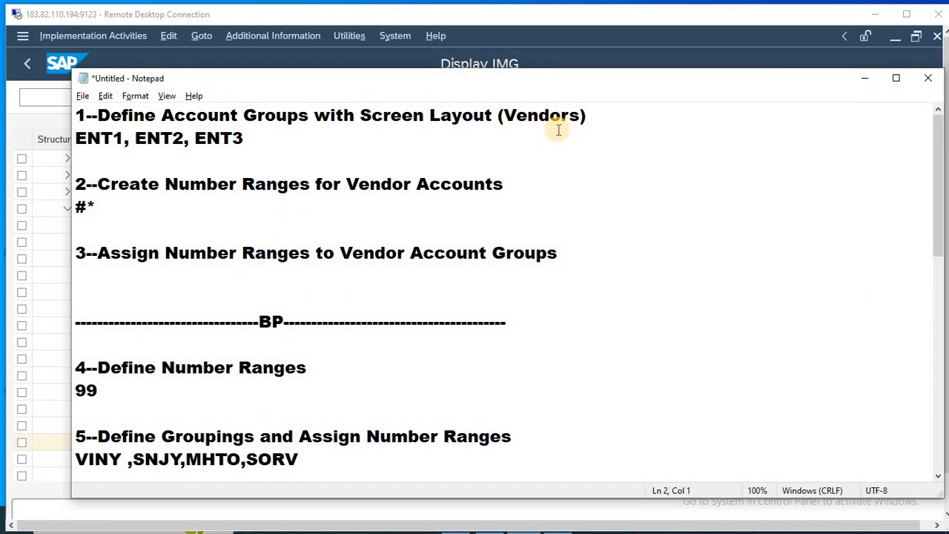
pyautogui.press('Down')
pyautogui.press('Down')
pyautogui.press('Down')
pyautogui.press('Down')
pyautogui.press('Down')
pyautogui.press('Down')
pyautogui.press('Down')
pyautogui.press('Down')
pyautogui.press('Down')
pyautogui.press('Down')
pyautogui.press('Down')
pyautogui.press('Down')
pyautogui.press('Down')
pyautogui.press('Down')
pyautogui.press('Down')
pyautogui.press('Down')
pyautogui.press('Down')
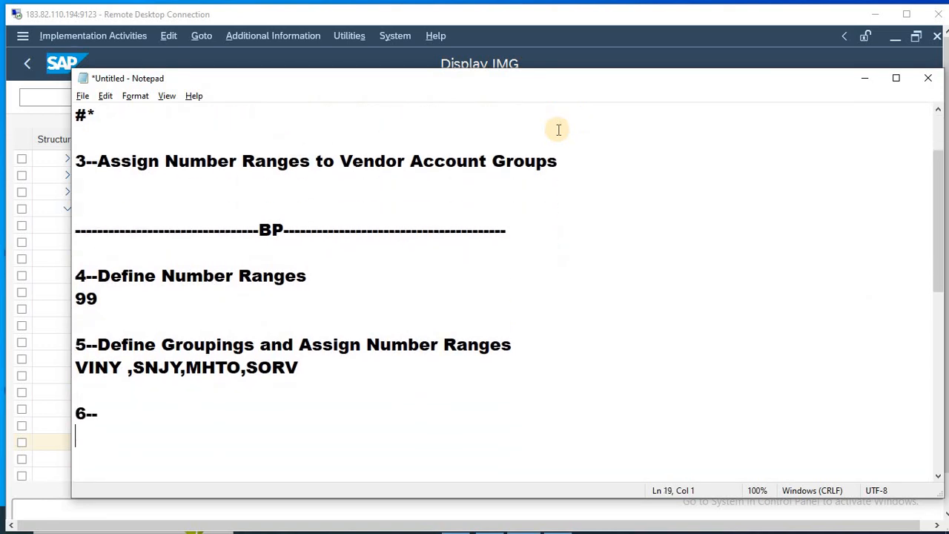
pyautogui.press('Up')
pyautogui.press('Right')
pyautogui.press('Right')
pyautogui.press('Right')
pyautogui.write('Define Number Assignment for Direction BP to Vendor')
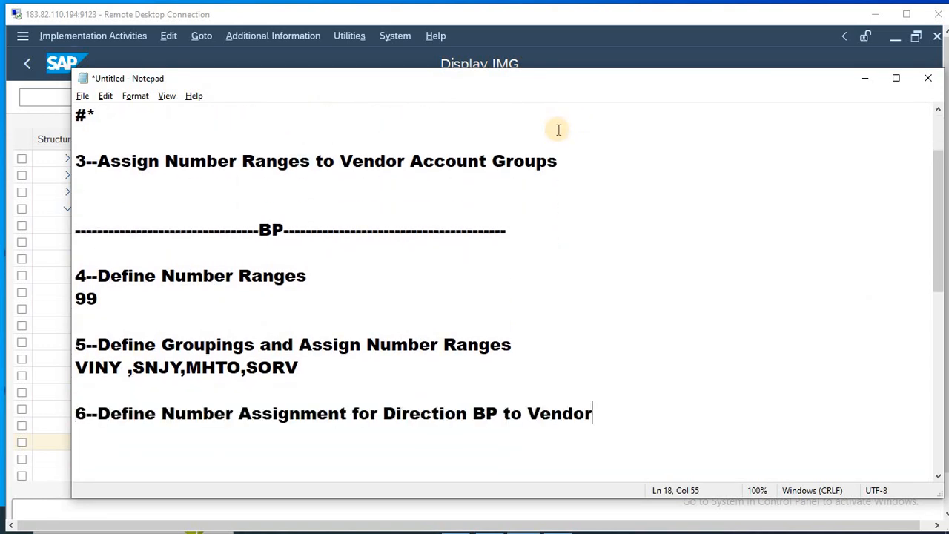
# Step: Add blank lines below item 6 in the notes and a dashed section heading reading BP -- DETAILS
pyautogui.press('Return')
pyautogui.press('Return')
pyautogui.press('Return')
pyautogui.press('Return')
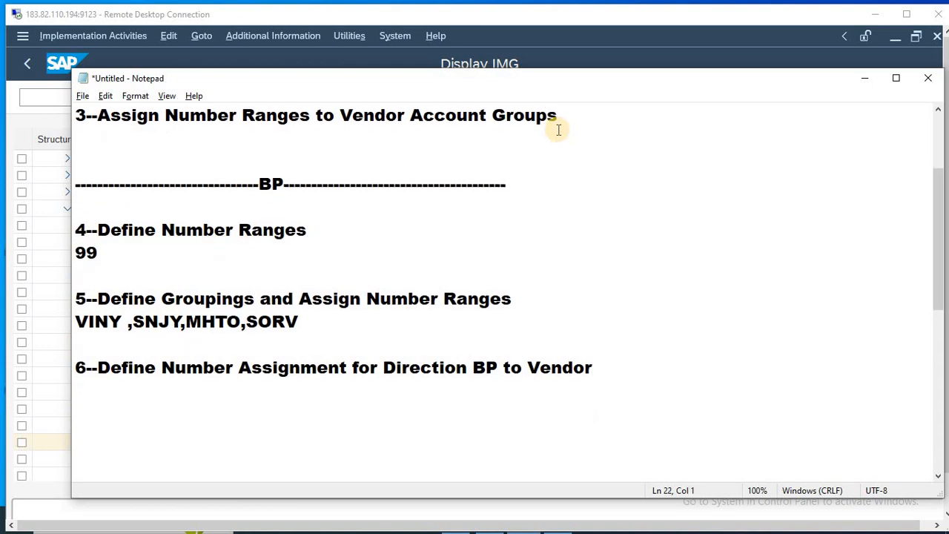
pyautogui.press('Up')
pyautogui.press('Up')
pyautogui.press('Up')
pyautogui.press('Up')
pyautogui.press('Up')
pyautogui.press('Up')
pyautogui.press('Up')
pyautogui.press('Up')
pyautogui.press('Up')
pyautogui.press('Up')
pyautogui.press('Down')
pyautogui.press('Down')
pyautogui.press('Down')
pyautogui.press('Down')
pyautogui.press('Down')
pyautogui.press('Down')
pyautogui.press('Down')
pyautogui.press('Down')
pyautogui.press('Down')
pyautogui.press('Down')
pyautogui.press('Down')
pyautogui.press('Down')
pyautogui.press('Down')
pyautogui.press('Down')
pyautogui.press('Down')
pyautogui.press('Down')
pyautogui.press('Down')
pyautogui.press('Up')
pyautogui.press('Up')
pyautogui.press('Up')
pyautogui.press('Up')
pyautogui.press('Up')
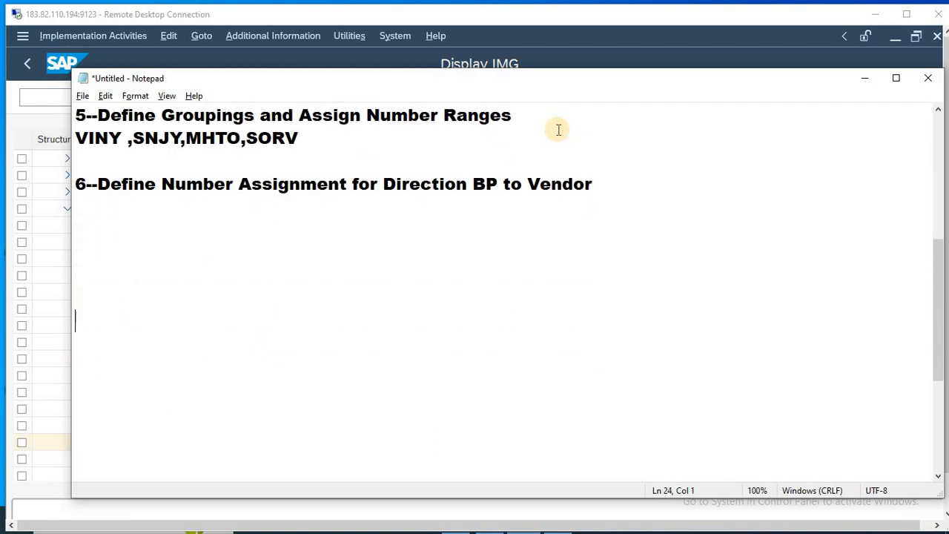
pyautogui.press('Up')
pyautogui.press('Up')
pyautogui.write('----------------------------')
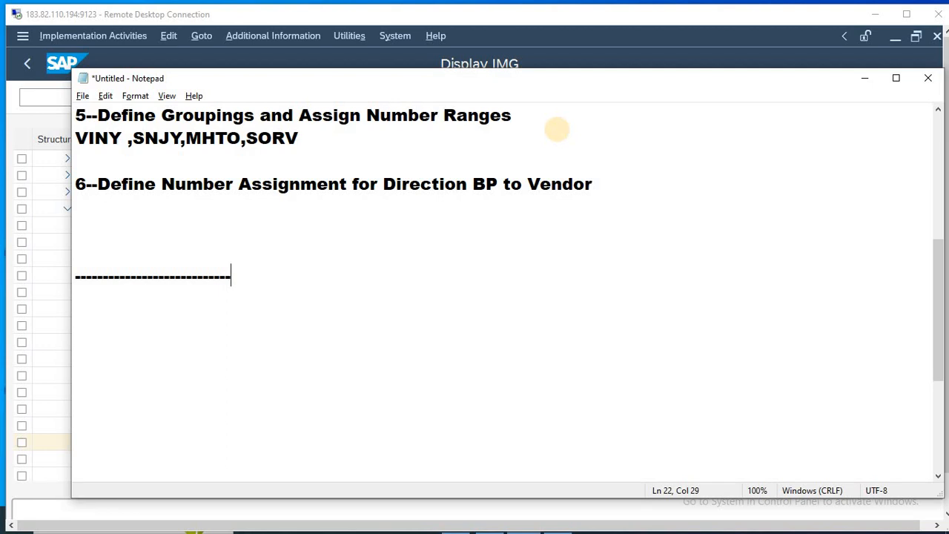
pyautogui.write('BP------------------------')
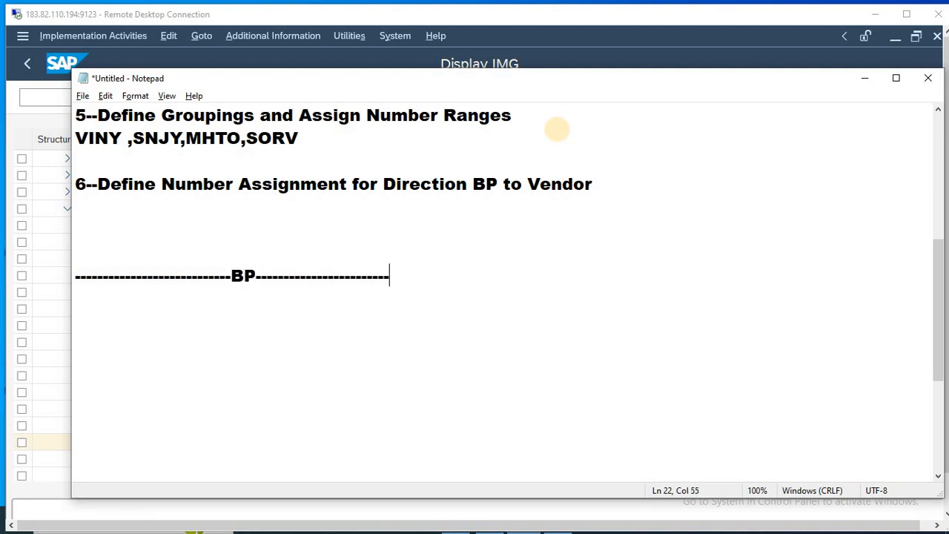
pyautogui.press('BackSpace')
pyautogui.press('BackSpace')
pyautogui.press('BackSpace')
pyautogui.press('BackSpace')
pyautogui.press('BackSpace')
pyautogui.press('BackSpace')
pyautogui.press('BackSpace')
pyautogui.press('BackSpace')
pyautogui.press('BackSpace')
pyautogui.press('BackSpace')
pyautogui.press('BackSpace')
pyautogui.press('BackSpace')
pyautogui.press('BackSpace')
pyautogui.press('BackSpace')
pyautogui.press('BackSpace')
pyautogui.press('BackSpace')
pyautogui.press('BackSpace')
pyautogui.press('BackSpace')
pyautogui.press('BackSpace')
pyautogui.press('BackSpace')
pyautogui.press('BackSpace')
pyautogui.press('BackSpace')
pyautogui.press('BackSpace')
pyautogui.press('BackSpace')
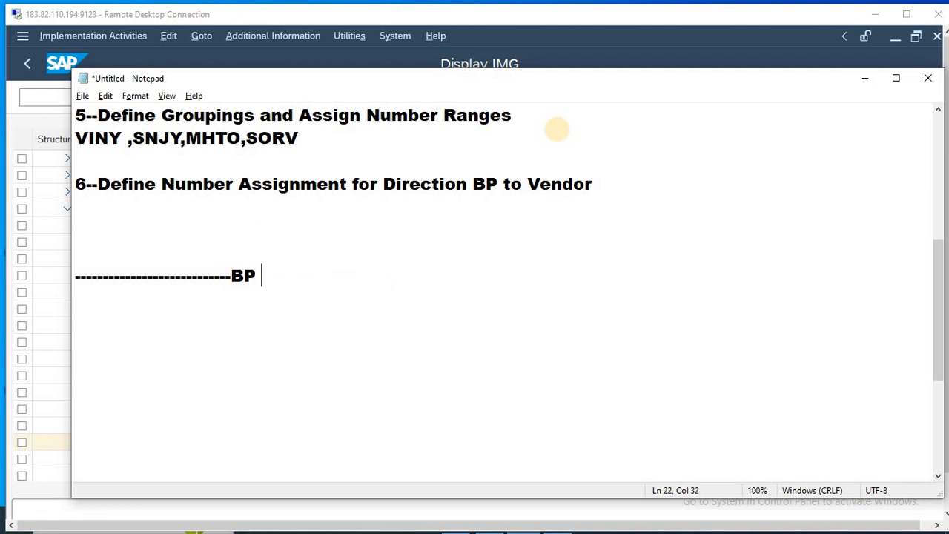
pyautogui.write('-- DETAILS-------------------------------')
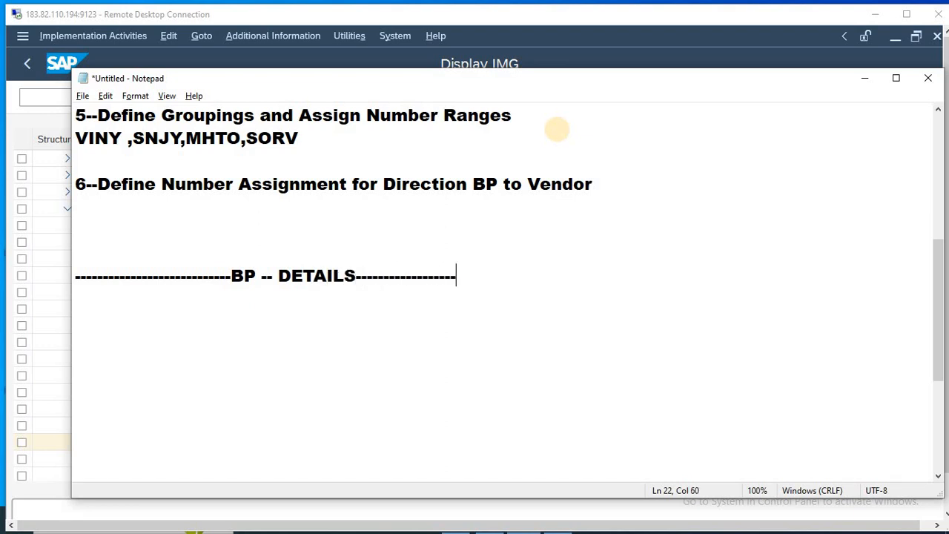
pyautogui.press('BackSpace')
# Step: Start a numbered list under the BP -- DETAILS heading with 1---ADDRESS and 2---PIN CODE
pyautogui.press('Return')
pyautogui.press('Return')
pyautogui.write('1---ADD')
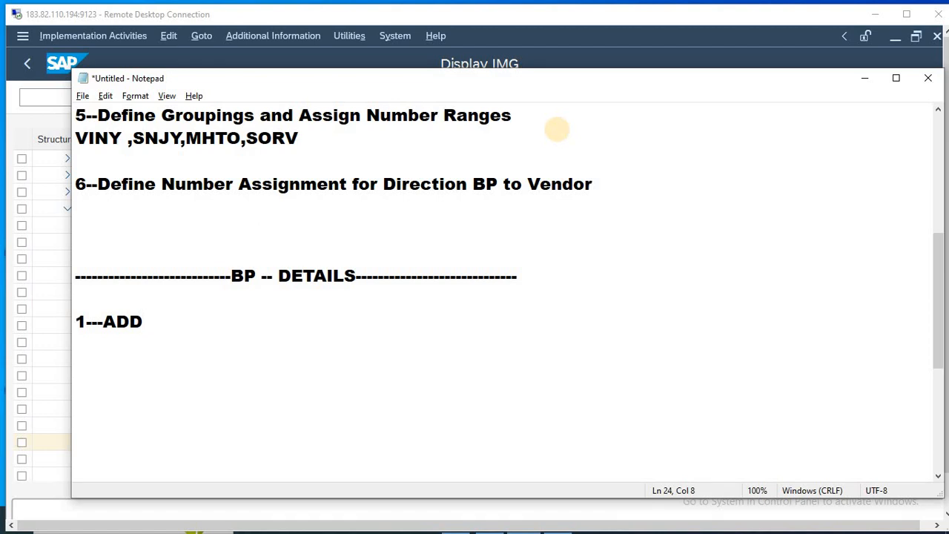
pyautogui.write('RESS')
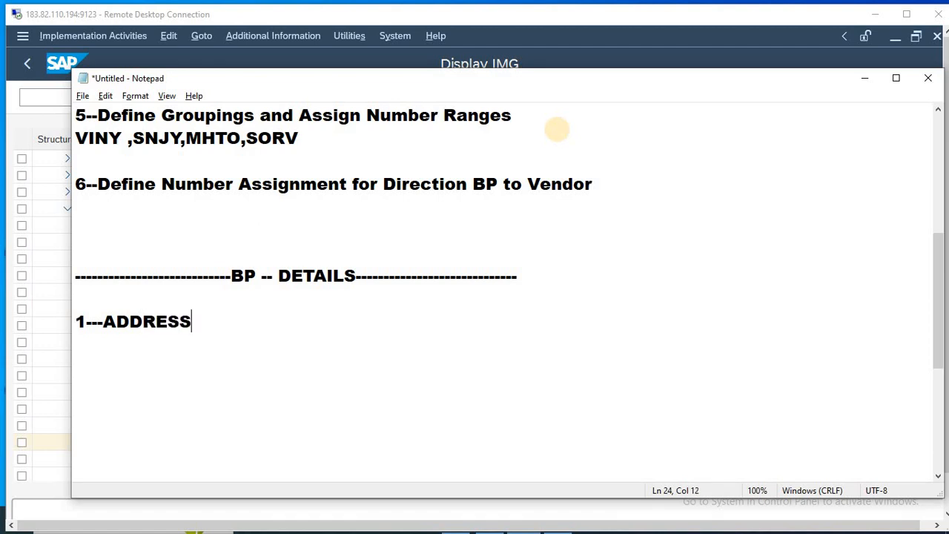
pyautogui.press('Return')
pyautogui.write('2---P')
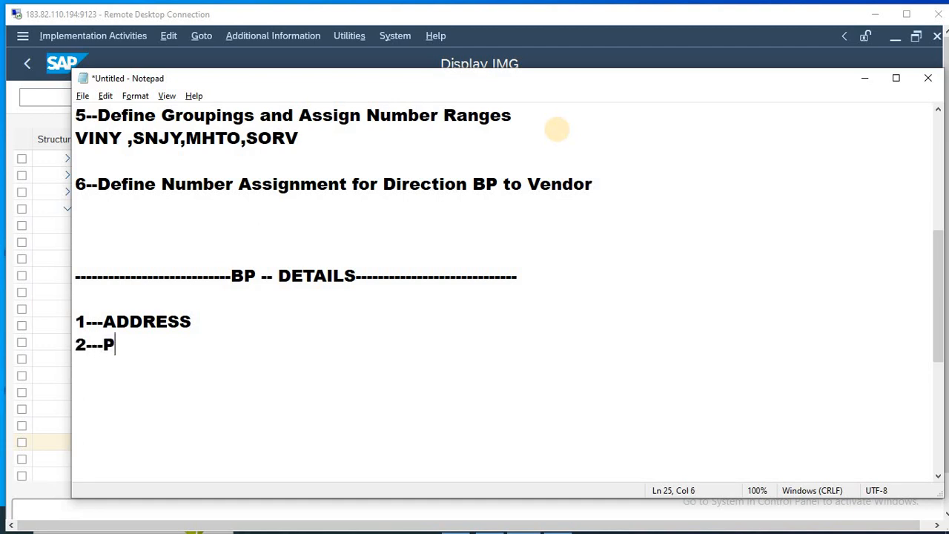
pyautogui.write('IN CODE')
pyautogui.press('Return')
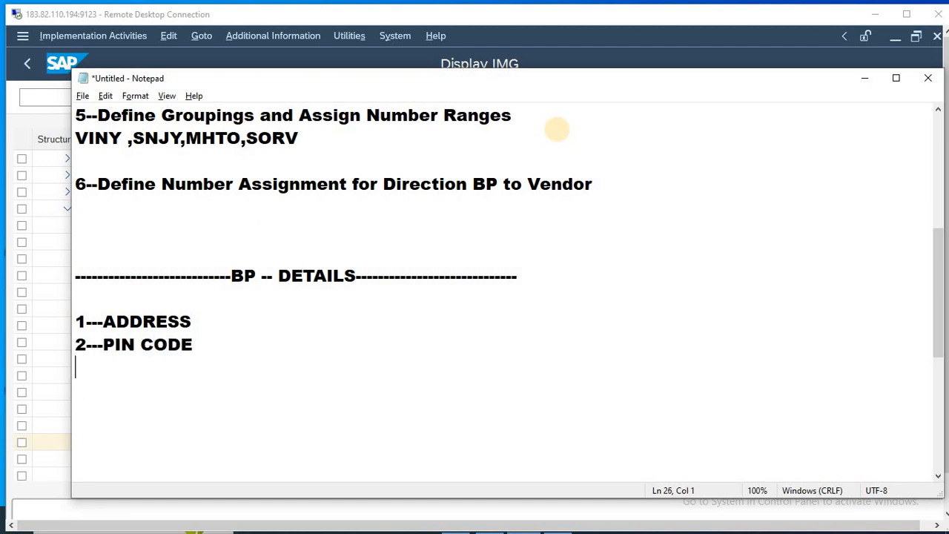
# Step: Extend the BP details list with the entries 3---CITY, 4---COUNTRY and 5---BANK
pyautogui.write('-')
pyautogui.press('BackSpace')
pyautogui.write('3---CITY')
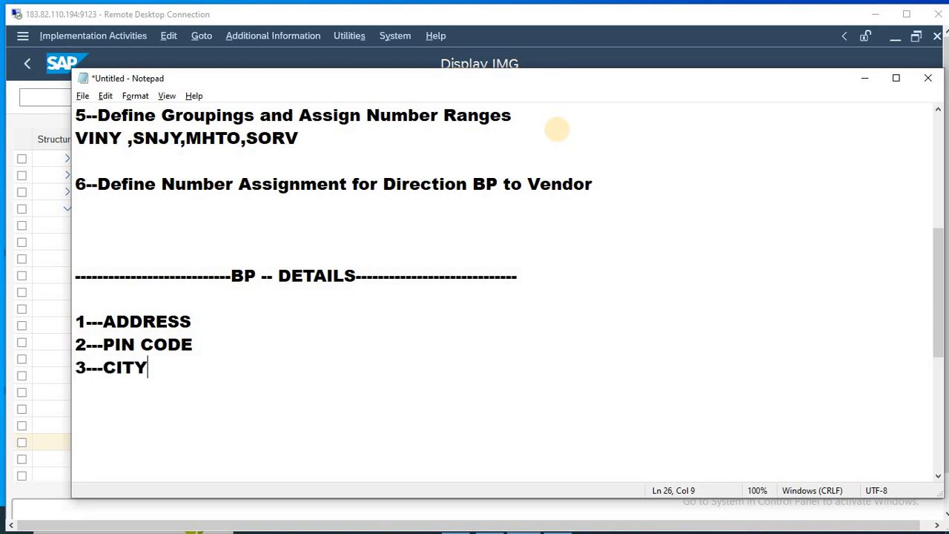
pyautogui.press('Return')
pyautogui.write('4---COUNTR')
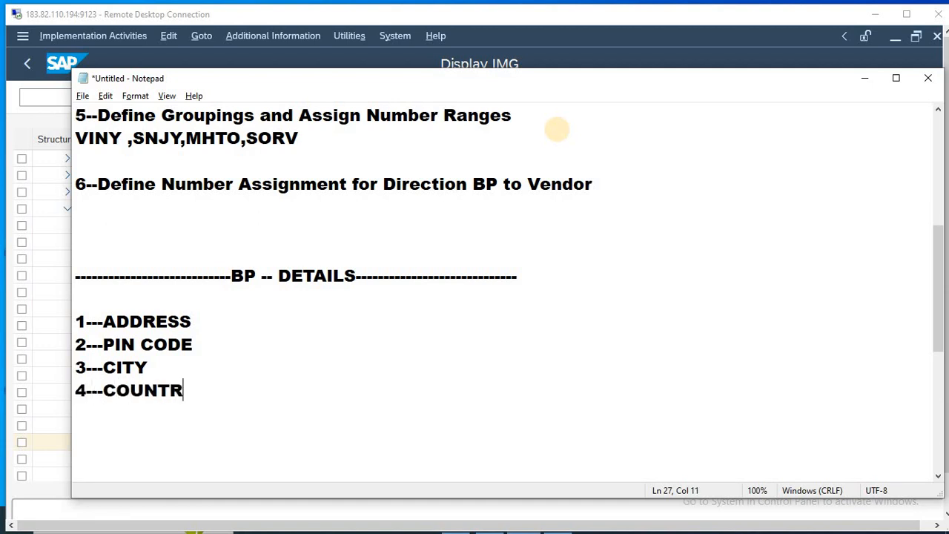
pyautogui.write('Y')
pyautogui.press('Return')
pyautogui.write('5---')
pyautogui.write('BANK')
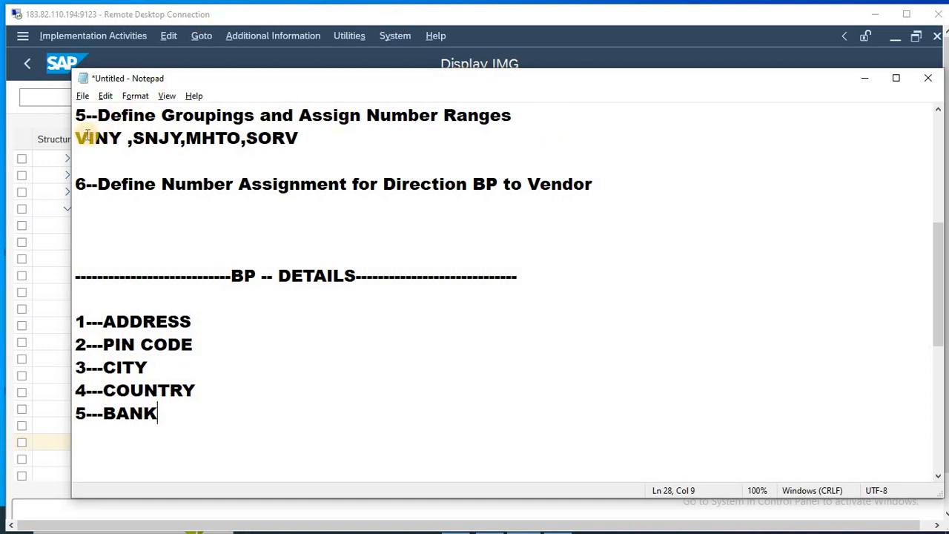
pyautogui.moveTo(77, 141); pyautogui.dragTo(158, 141)
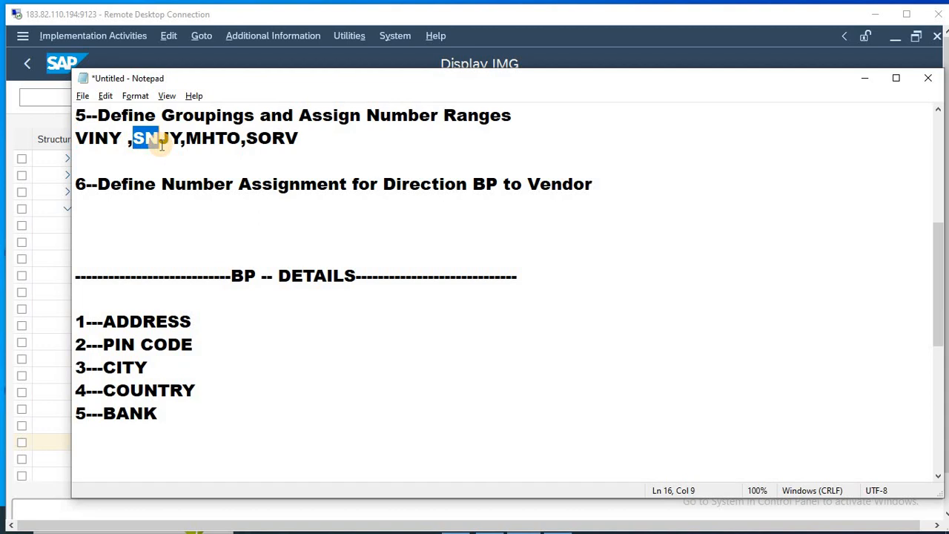
pyautogui.click(295, 141)
pyautogui.click(284, 334)
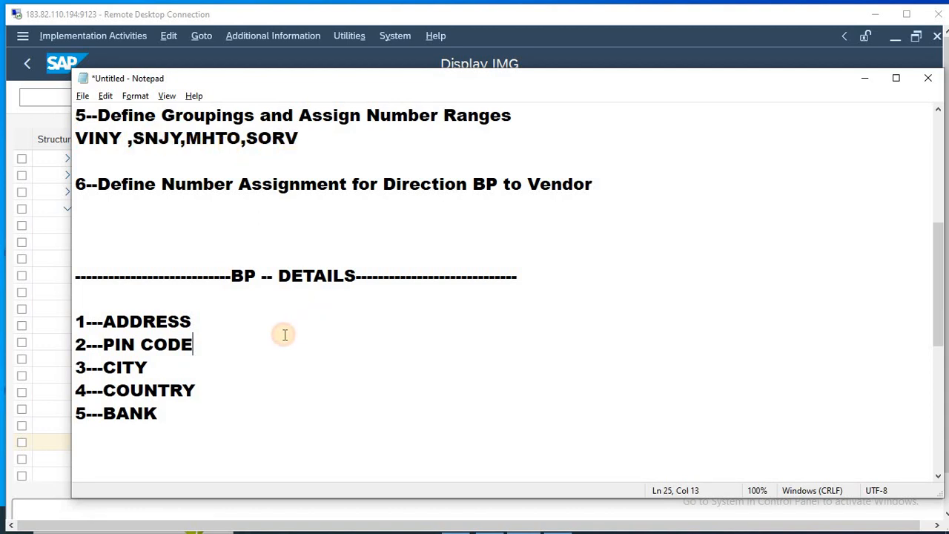
pyautogui.hotkey('alt', 'Tab')
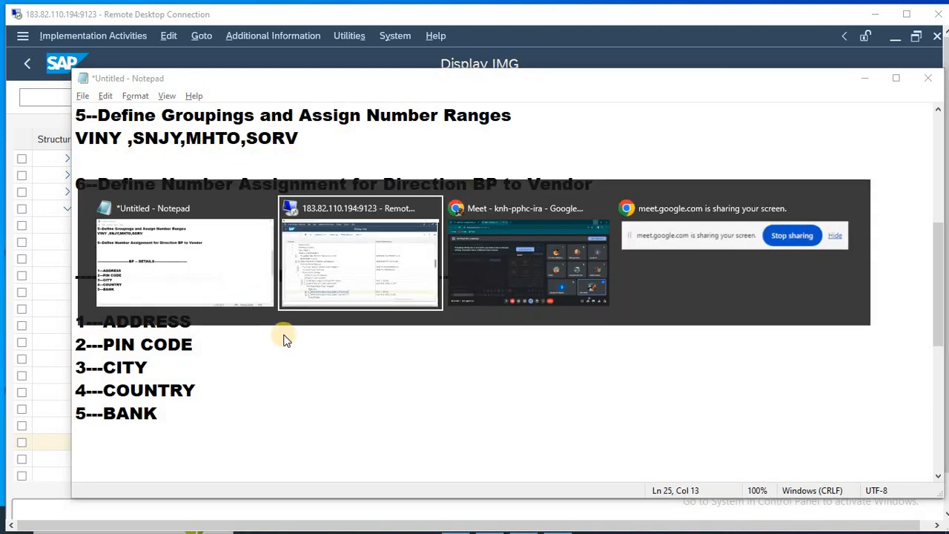
pyautogui.hotkey('alt', 'Tab')
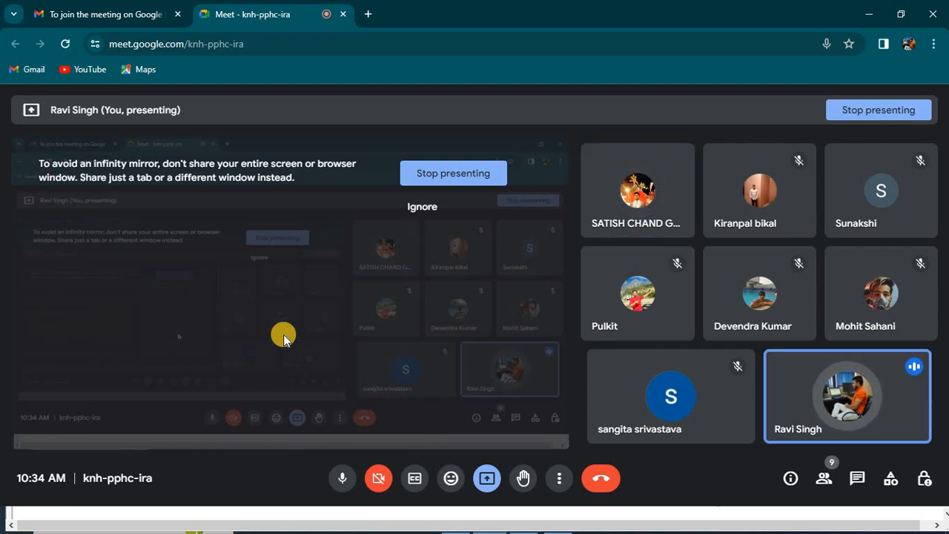
pyautogui.hotkey('alt', 'Tab')
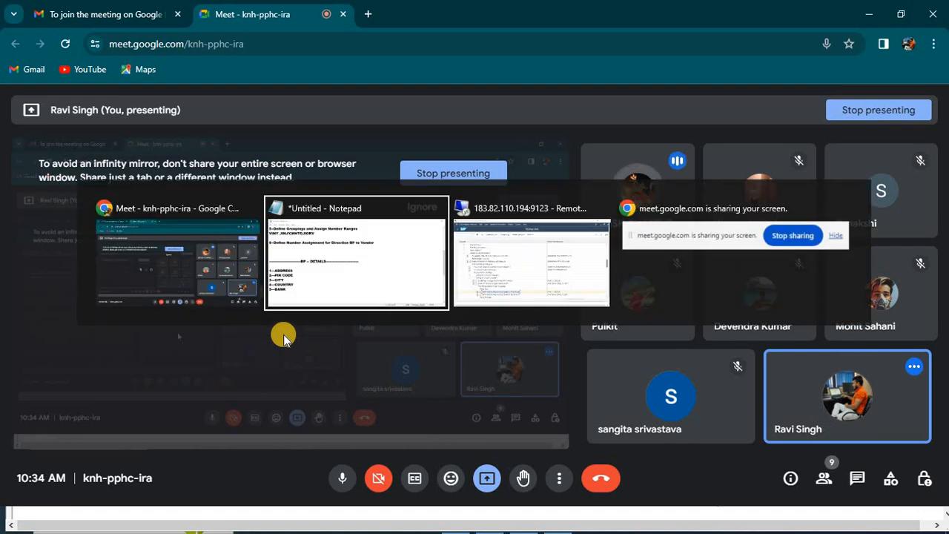
pyautogui.hotkey('alt', 'Tab')
pyautogui.hotkey('alt', 'Tab')
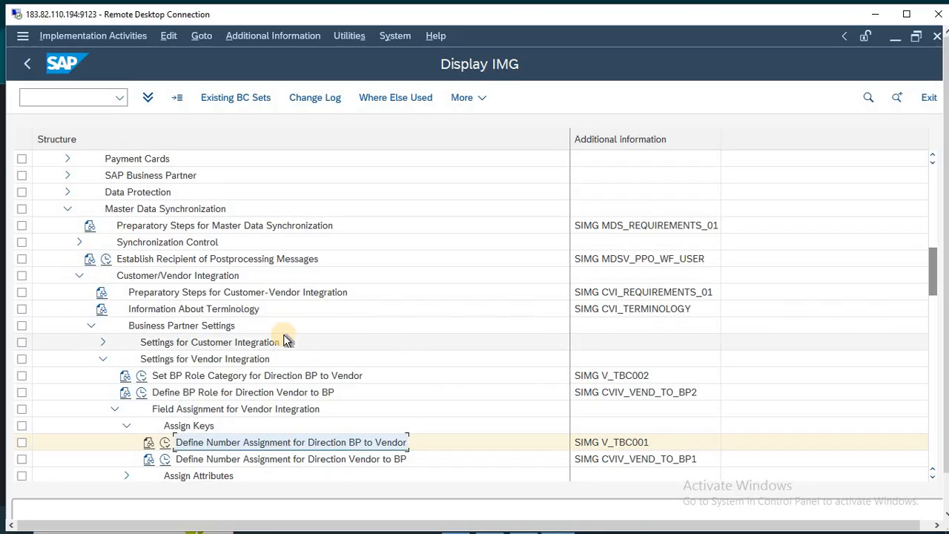
pyautogui.hotkey('alt', 'Tab')
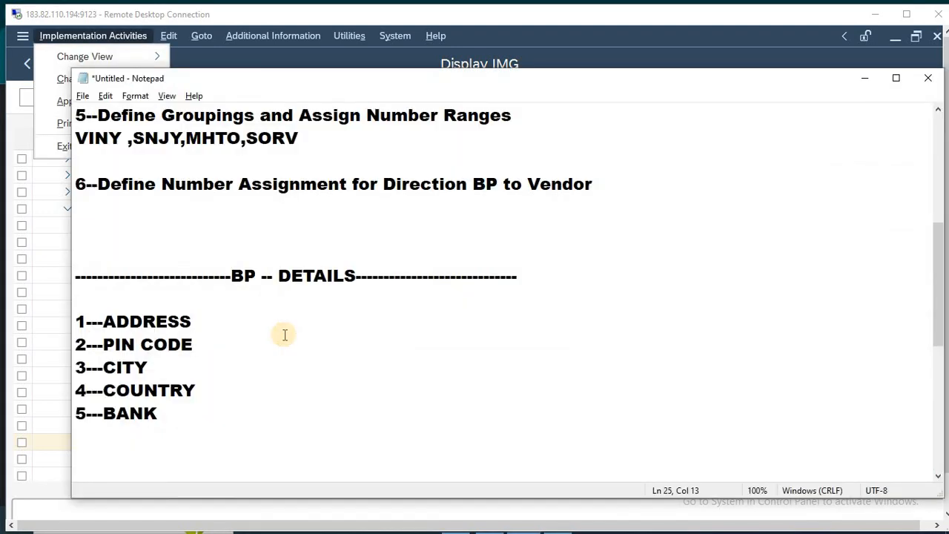
pyautogui.click(211, 416)
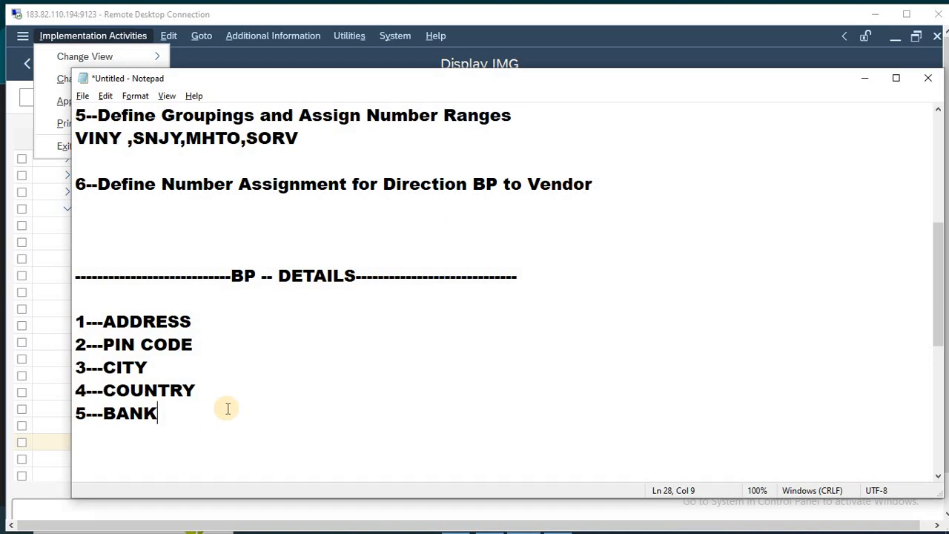
# Step: Switch to SAP, leave the IMG and start creating a new organization in transaction BP
pyautogui.hotkey('alt', 'Tab')
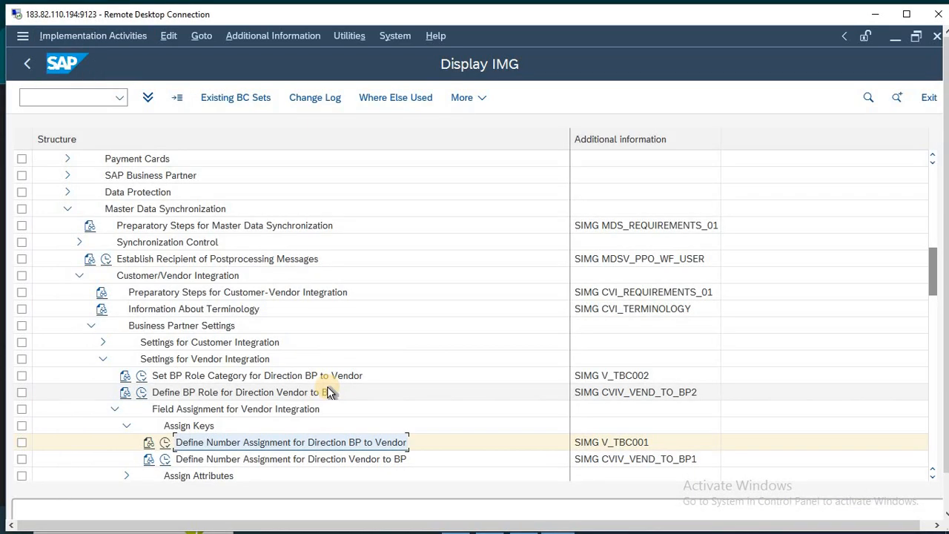
pyautogui.press('F3')
pyautogui.press('F3')
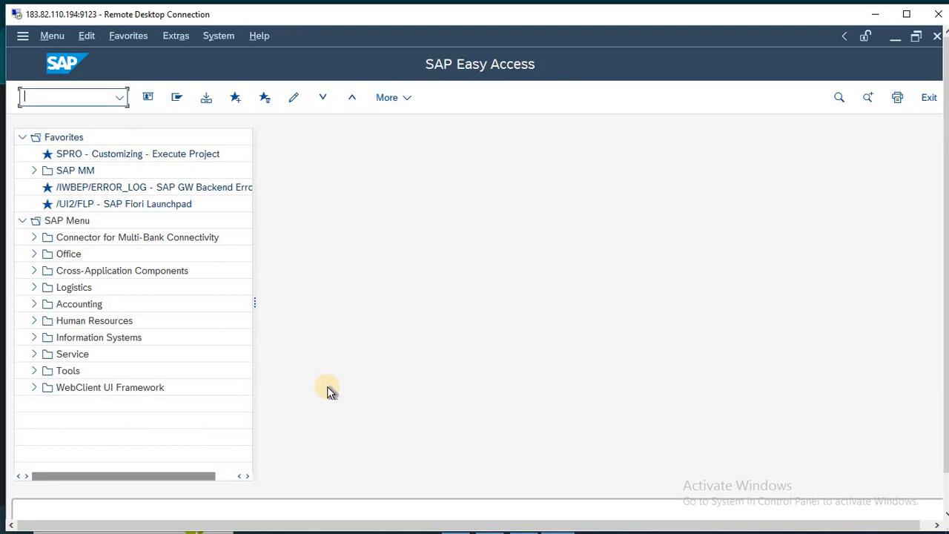
pyautogui.write('BP')
pyautogui.press('Return')
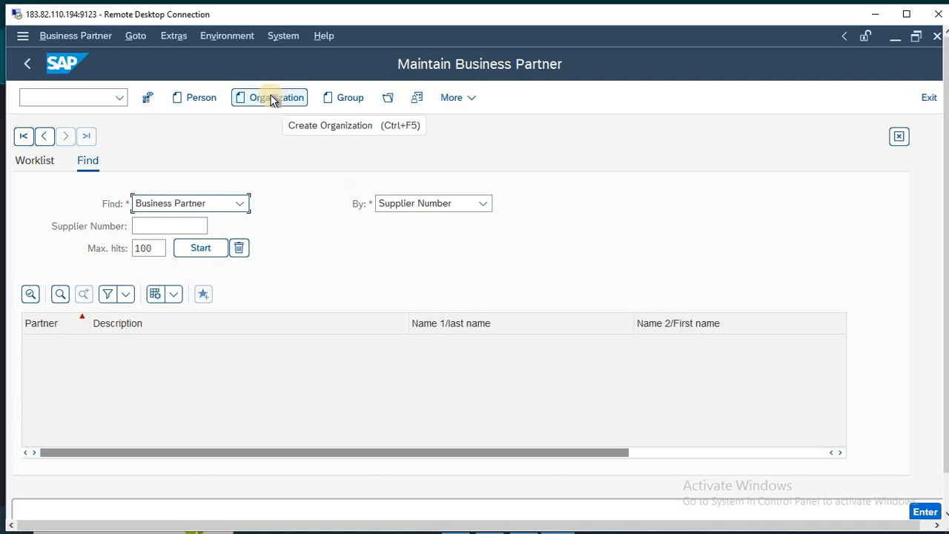
pyautogui.click(273, 100)
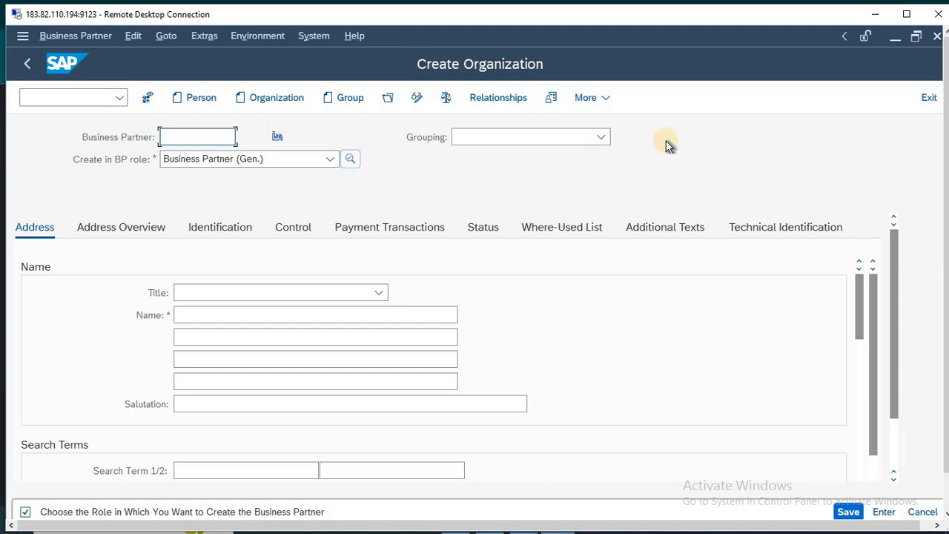
# Step: Check the grouping VINY in the Notepad notes and return to the Create Organization screen in SAP
pyautogui.hotkey('alt', 'Tab')
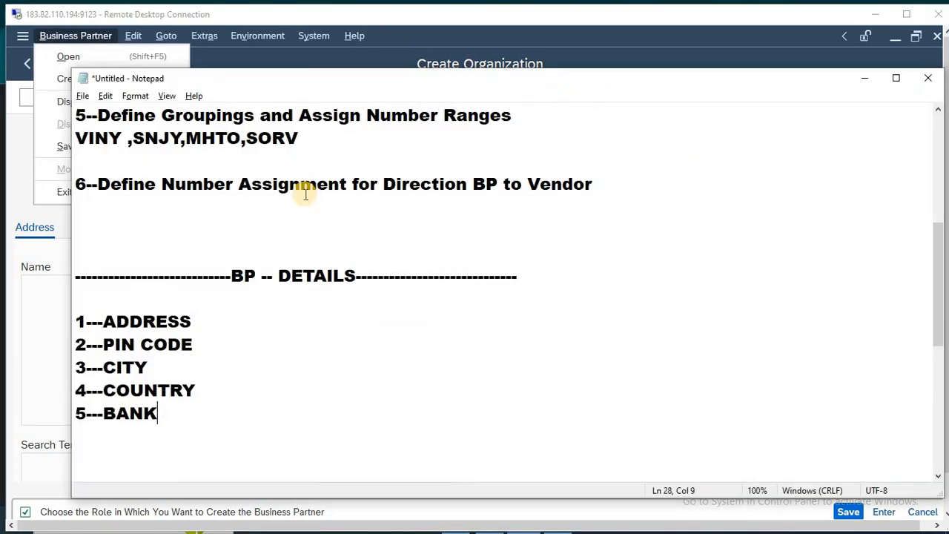
pyautogui.click(75, 138)
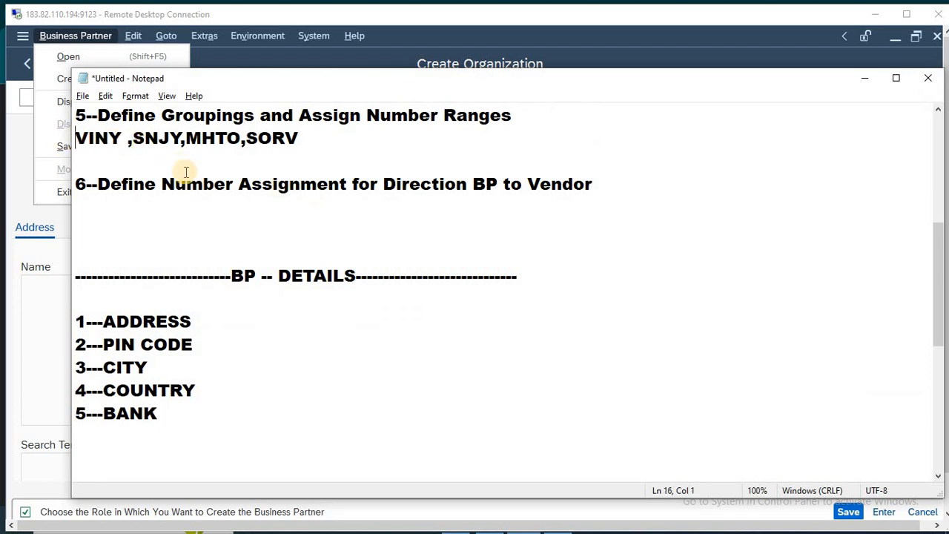
pyautogui.hotkey('alt', 'Tab')
pyautogui.click(520, 167)
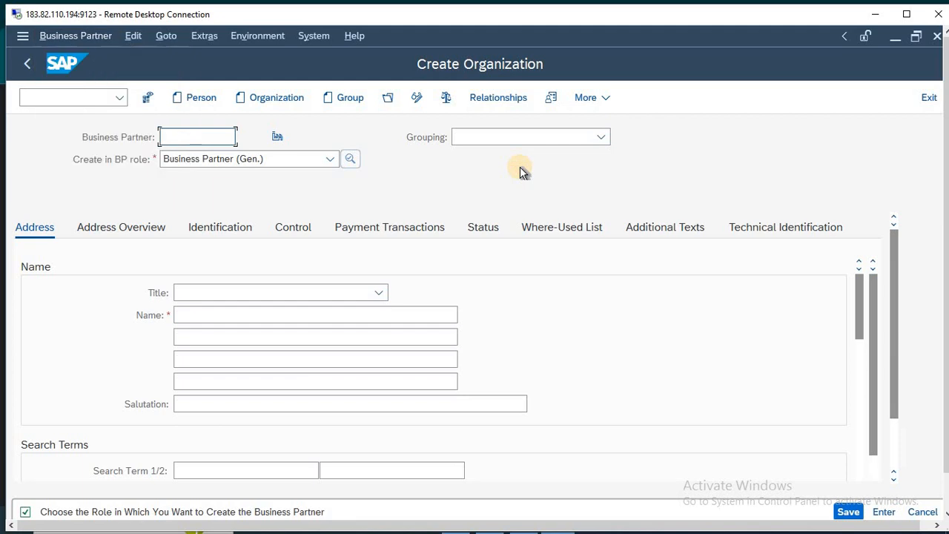
pyautogui.hotkey('alt', 'Tab')
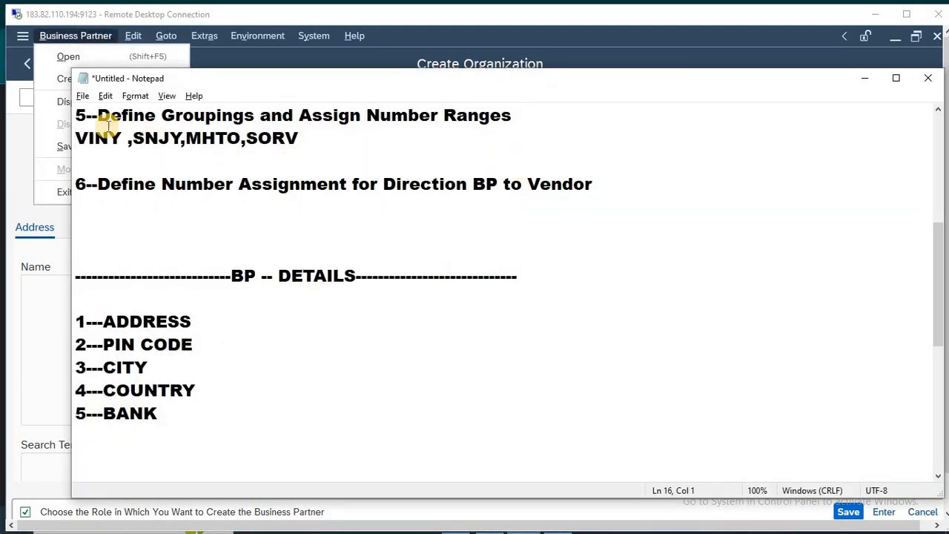
pyautogui.moveTo(122, 138); pyautogui.dragTo(75, 138)
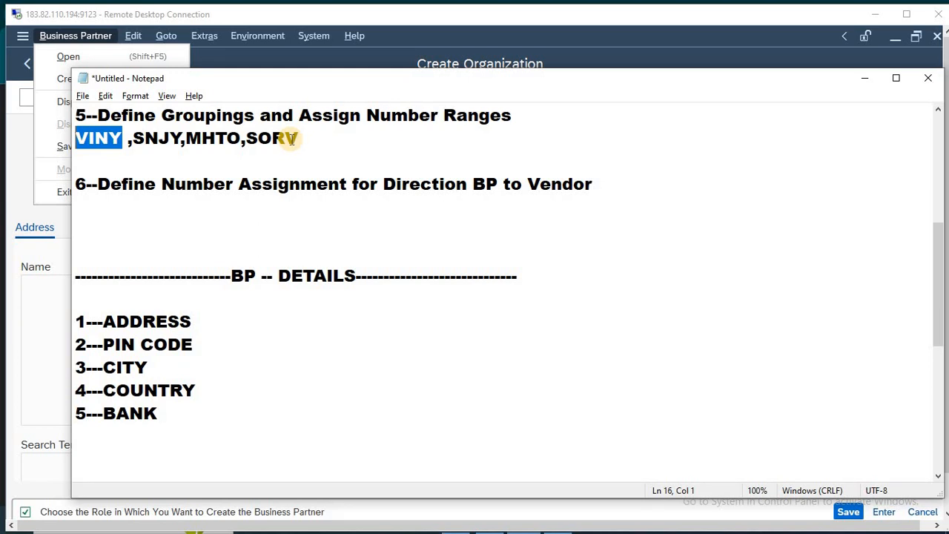
pyautogui.hotkey('alt', 'Tab')
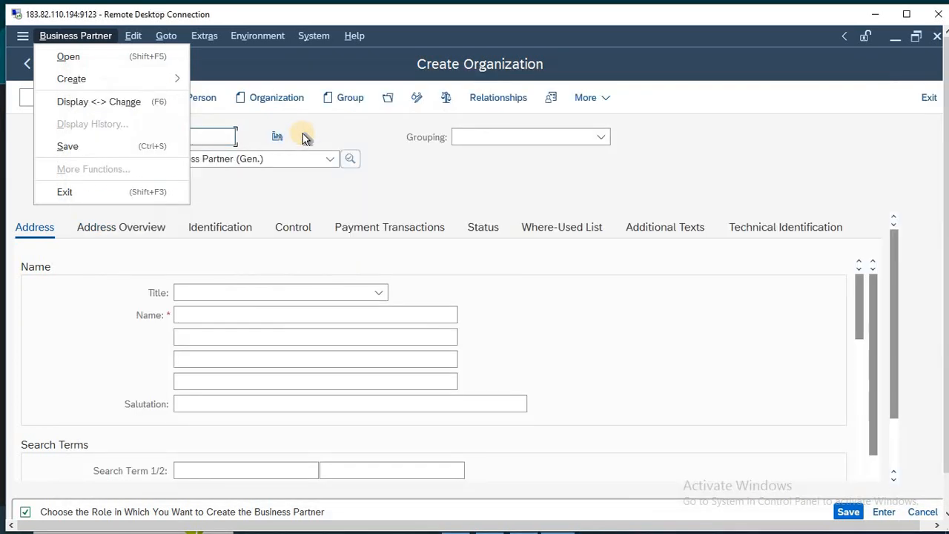
pyautogui.click(538, 138)
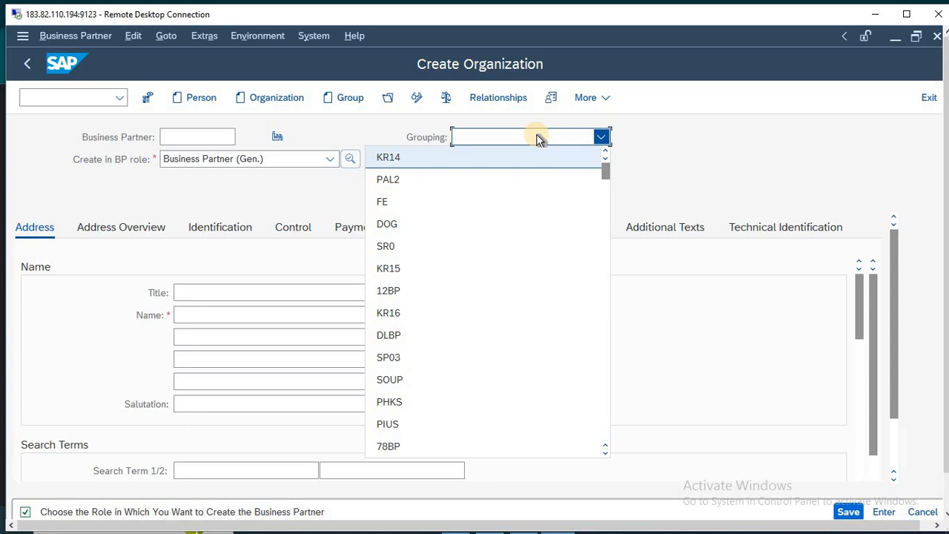
pyautogui.write('vin')
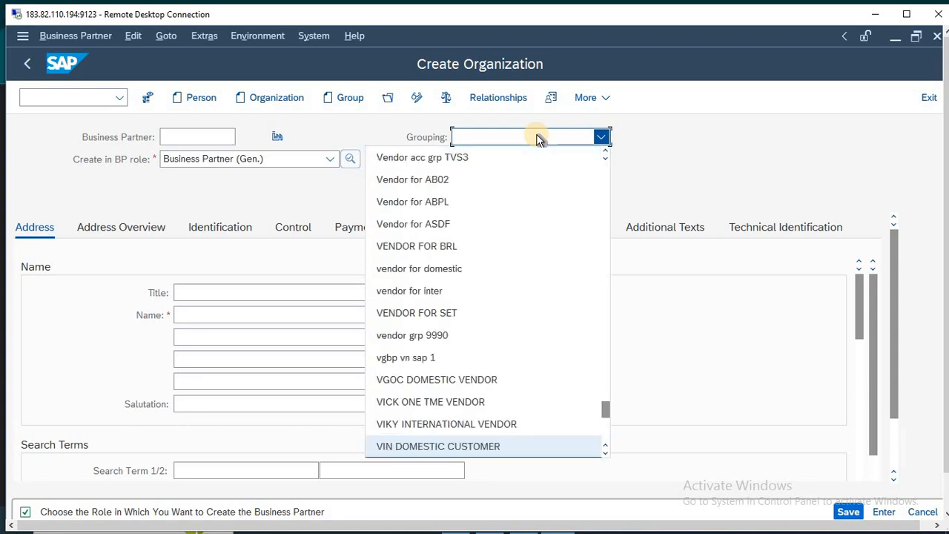
pyautogui.press('Down')
pyautogui.press('Down')
pyautogui.press('Down')
pyautogui.press('Down')
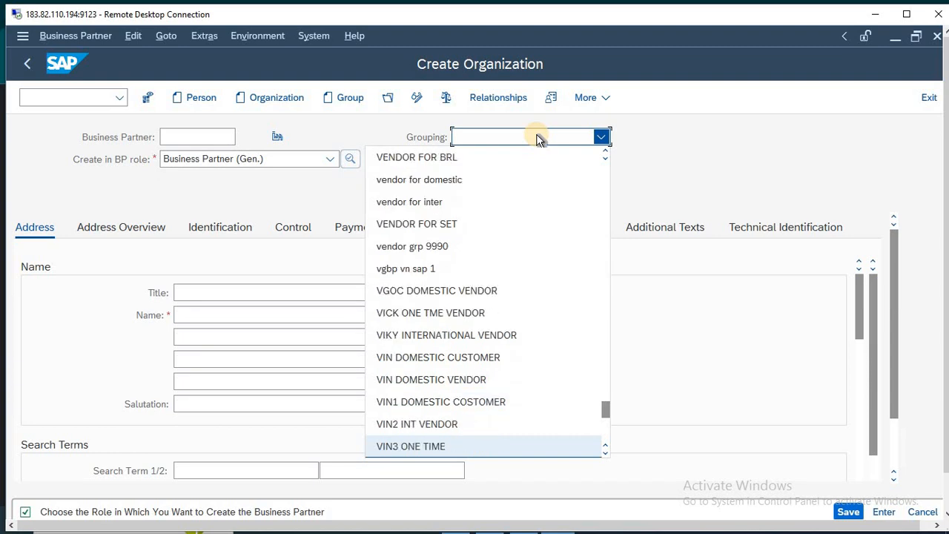
pyautogui.press('Down')
pyautogui.press('Down')
pyautogui.press('Down')
pyautogui.press('Down')
pyautogui.hotkey('alt', 'Tab')
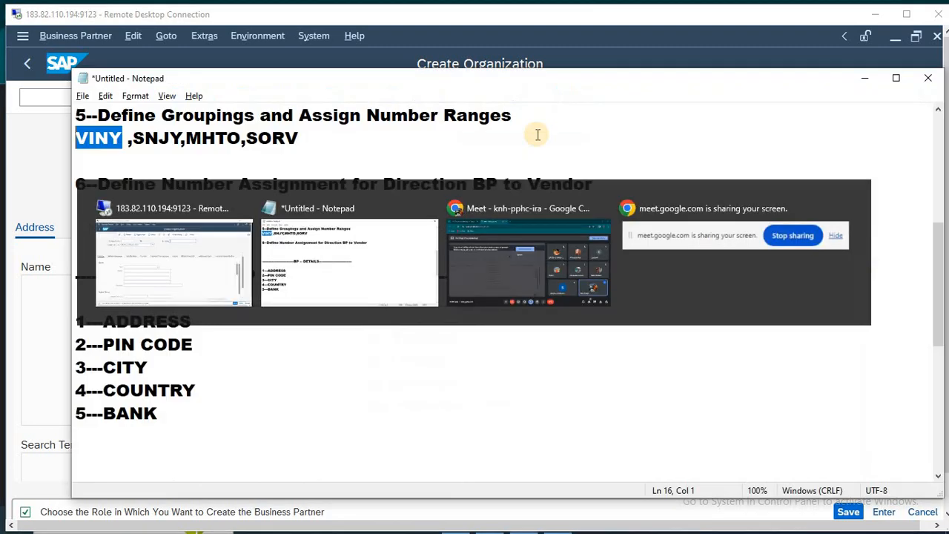
pyautogui.hotkey('alt', 'Tab')
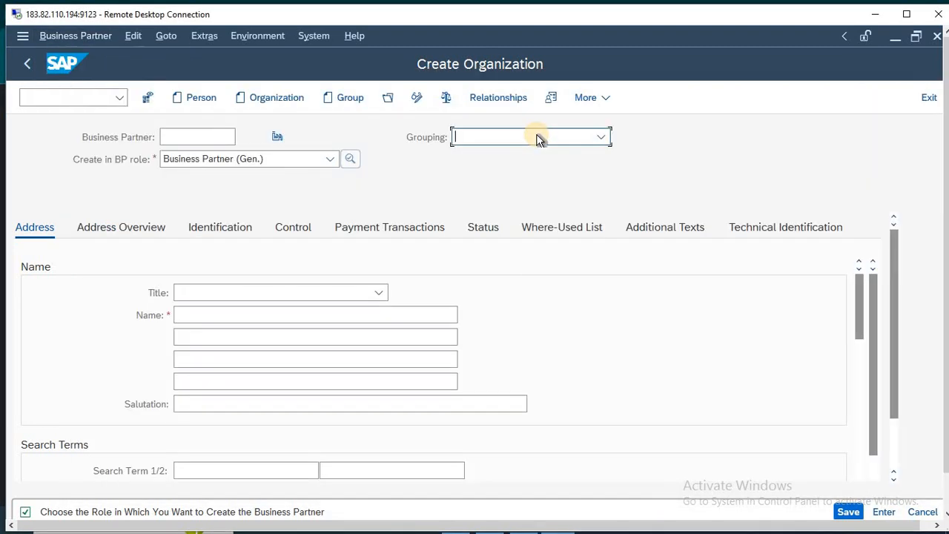
# Step: Set the new organization's grouping to VINY DOMESTIC VENDOR and glance back at the Notepad notes before returning to SAP
pyautogui.click(519, 140)
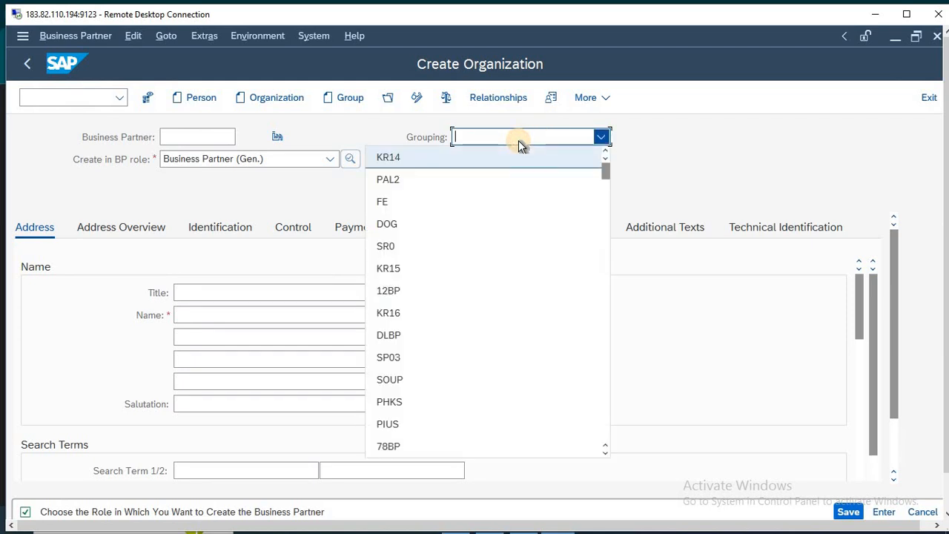
pyautogui.write('vin')
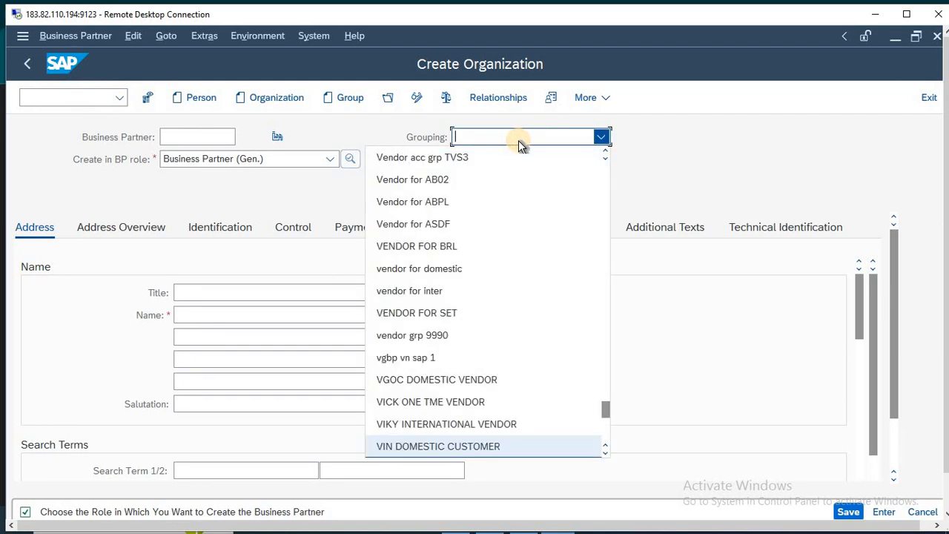
pyautogui.write('y')
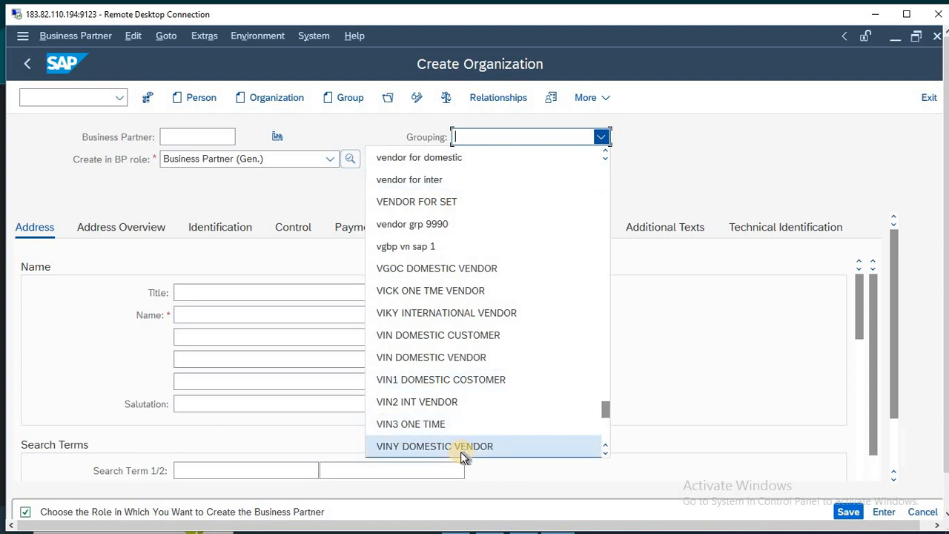
pyautogui.click(460, 452)
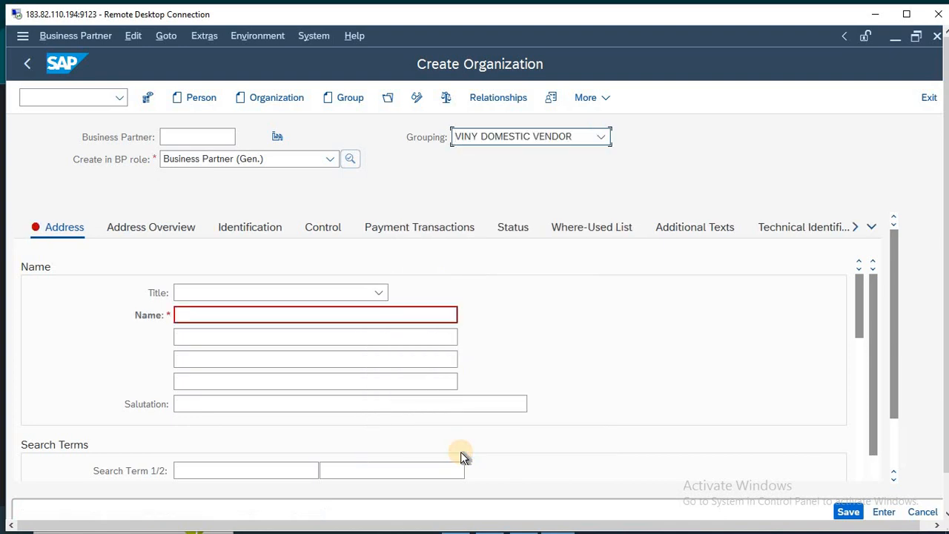
pyautogui.hotkey('alt', 'Tab')
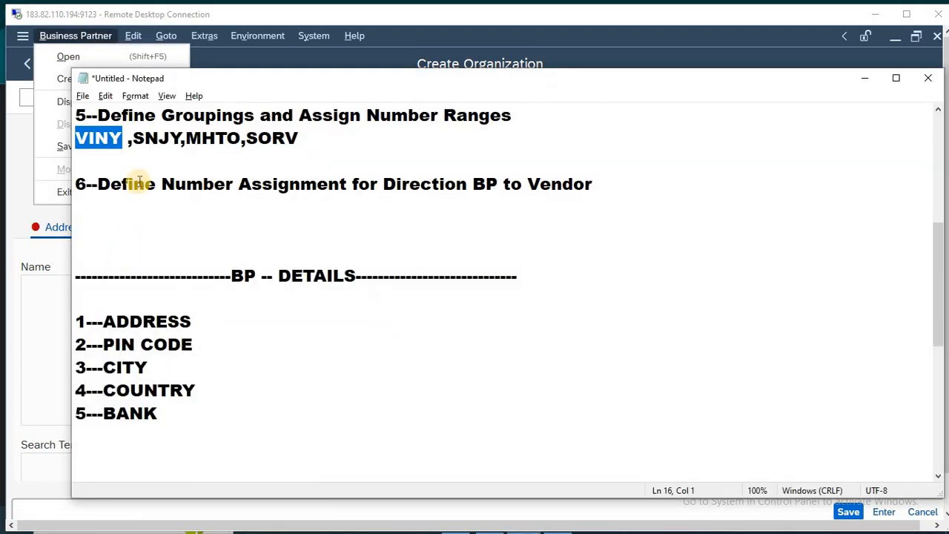
pyautogui.hotkey('alt', 'Tab')
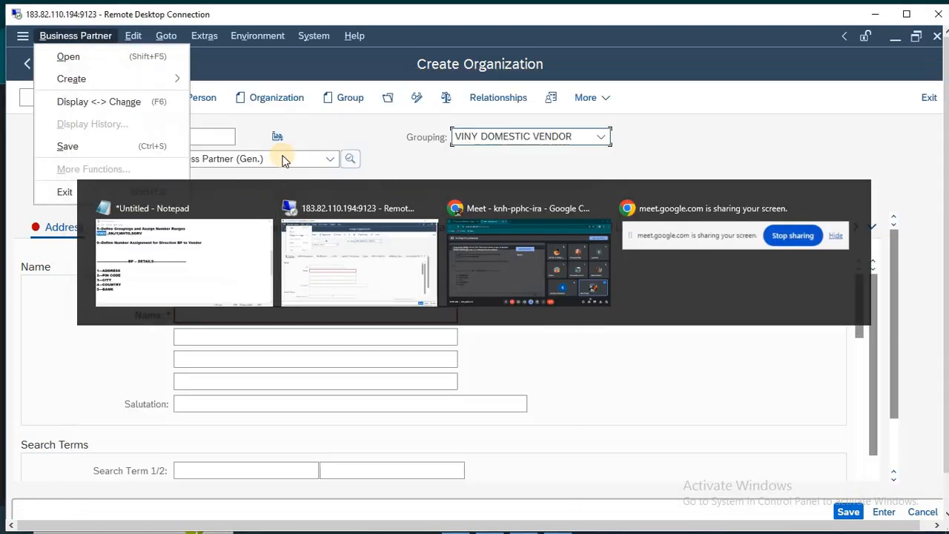
pyautogui.click(493, 211)
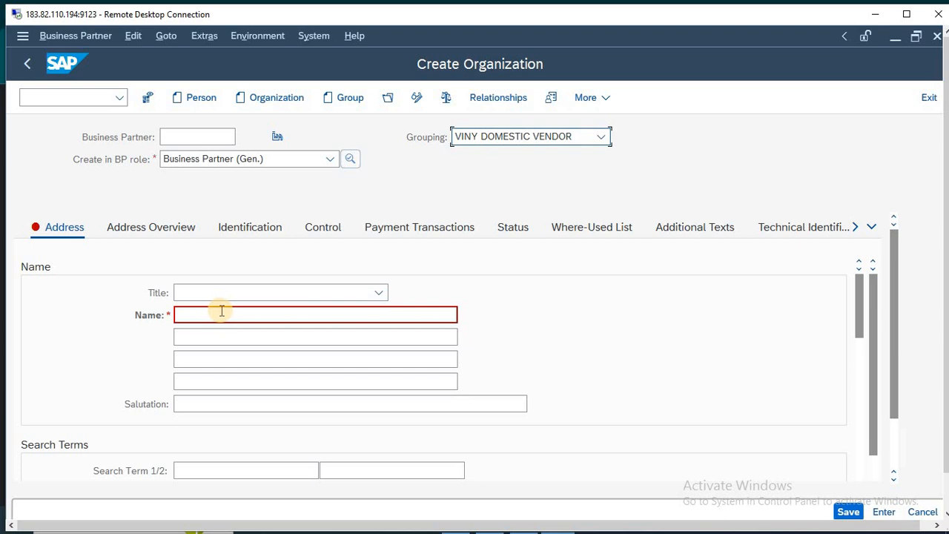
# Step: Set the organization's title to Company and its name to VINY PVT.LTD
pyautogui.click(273, 293)
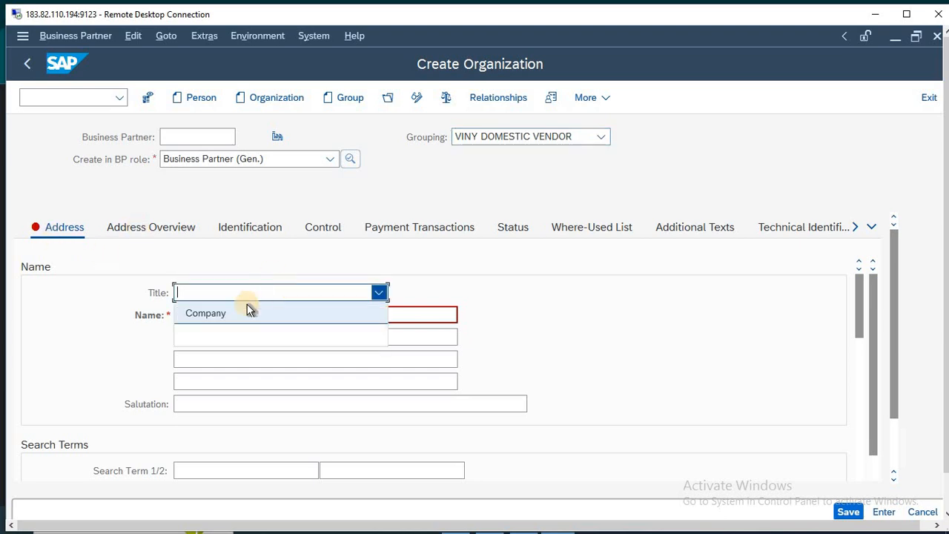
pyautogui.click(239, 316)
pyautogui.click(259, 316)
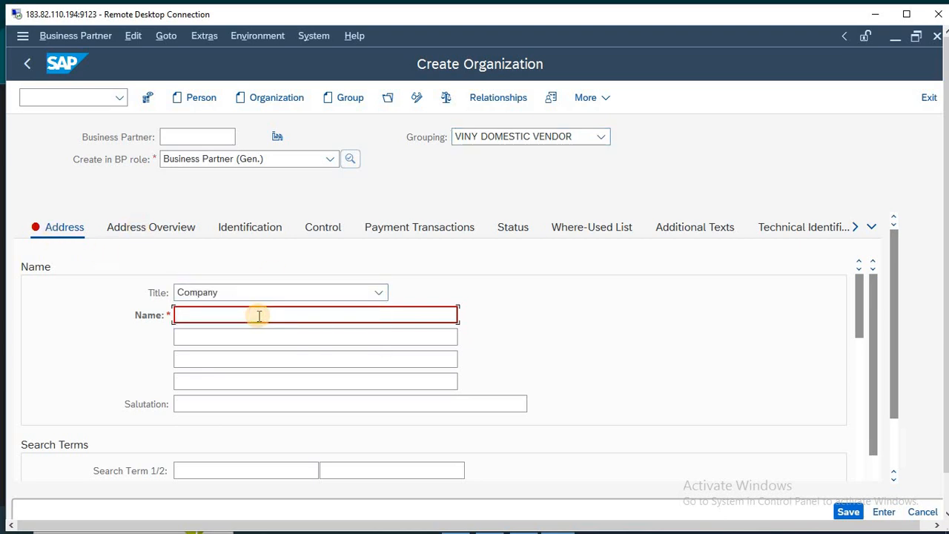
pyautogui.write('VINY PVT.LTD')
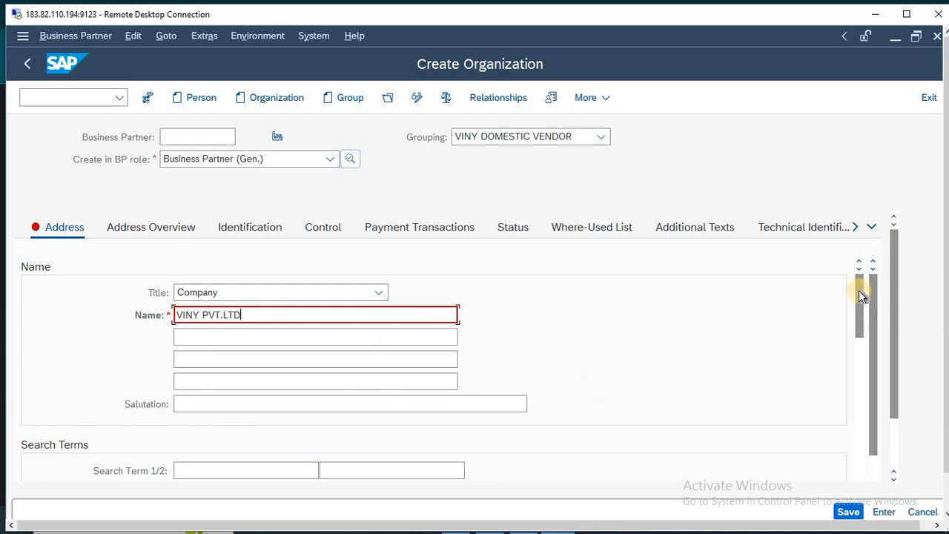
# Step: Enter NEW DELHI as the organization's first search term
pyautogui.moveTo(860, 295); pyautogui.dragTo(857, 314)
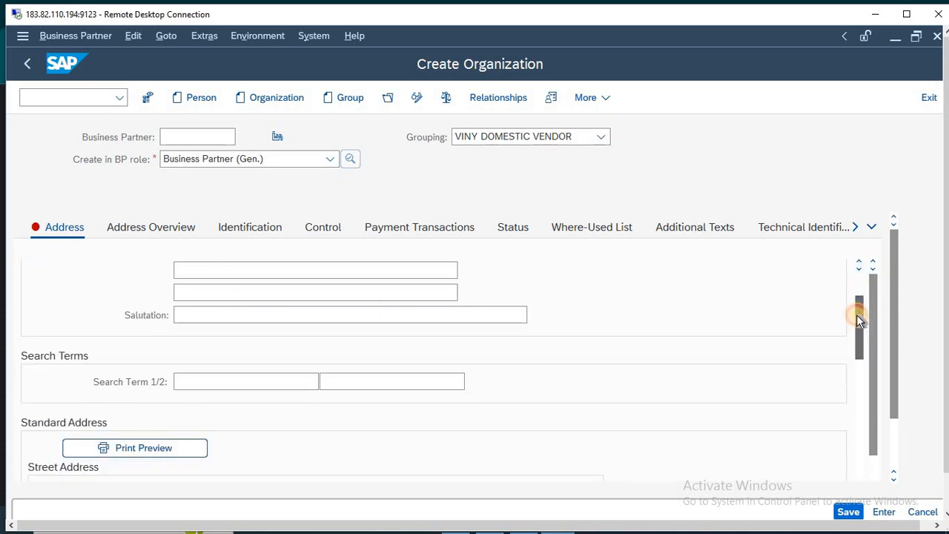
pyautogui.click(279, 376)
pyautogui.write('NEW D')
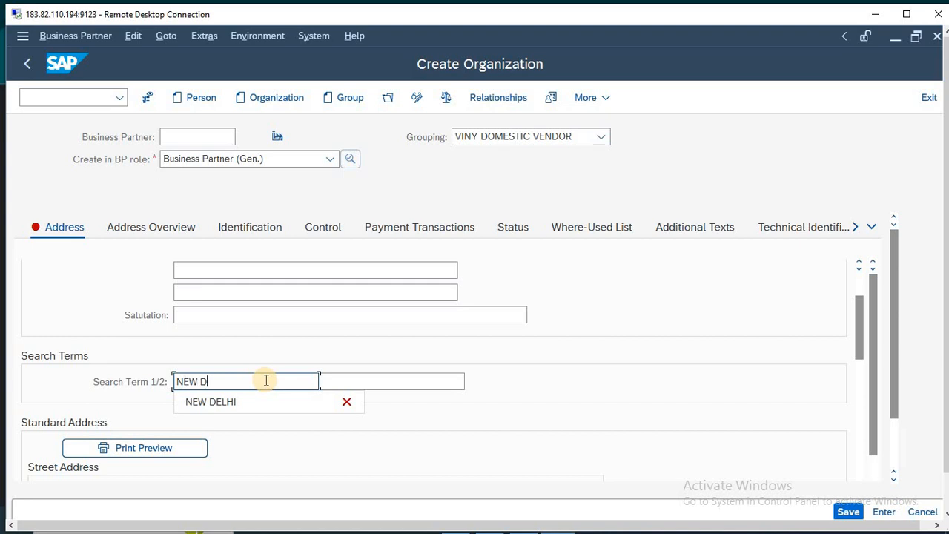
pyautogui.write('ELHI')
# Step: Fill in the street field of the organization's standard address
pyautogui.press('Tab')
pyautogui.press('Tab')
pyautogui.press('Tab')
pyautogui.press('Tab')
pyautogui.press('Tab')
pyautogui.press('Tab')
pyautogui.press('Tab')
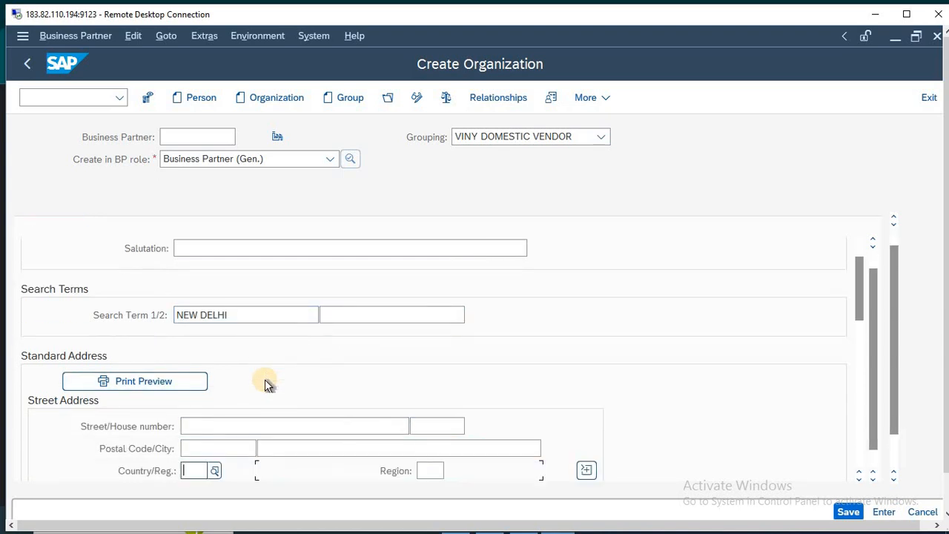
pyautogui.press('Tab')
pyautogui.press('Tab')
pyautogui.press('Tab')
pyautogui.press('Tab')
pyautogui.press('Tab')
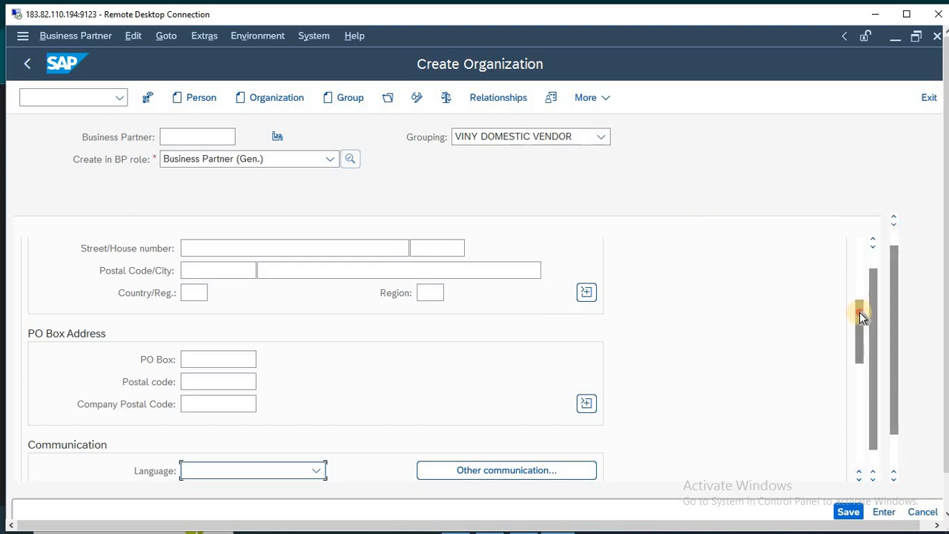
pyautogui.moveTo(859, 311); pyautogui.dragTo(859, 301)
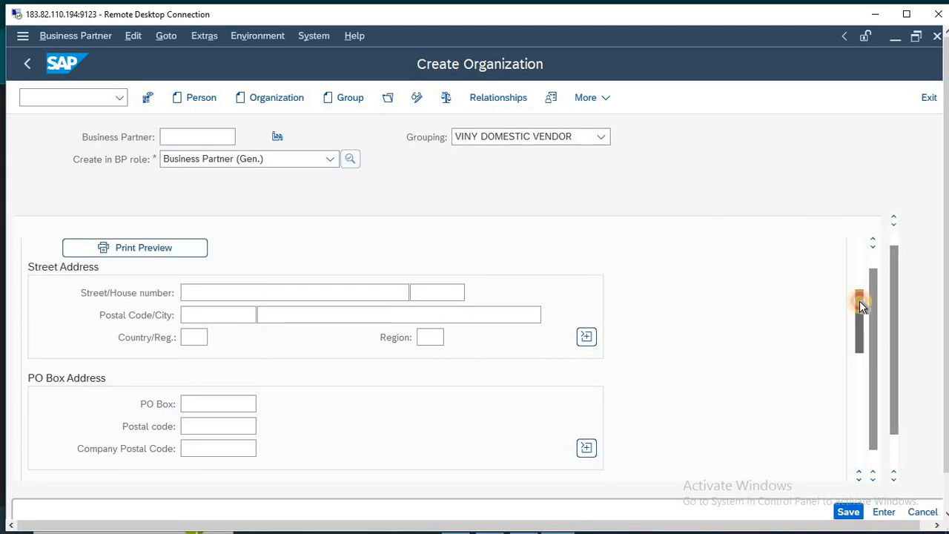
pyautogui.click(380, 290)
pyautogui.write('48748484')
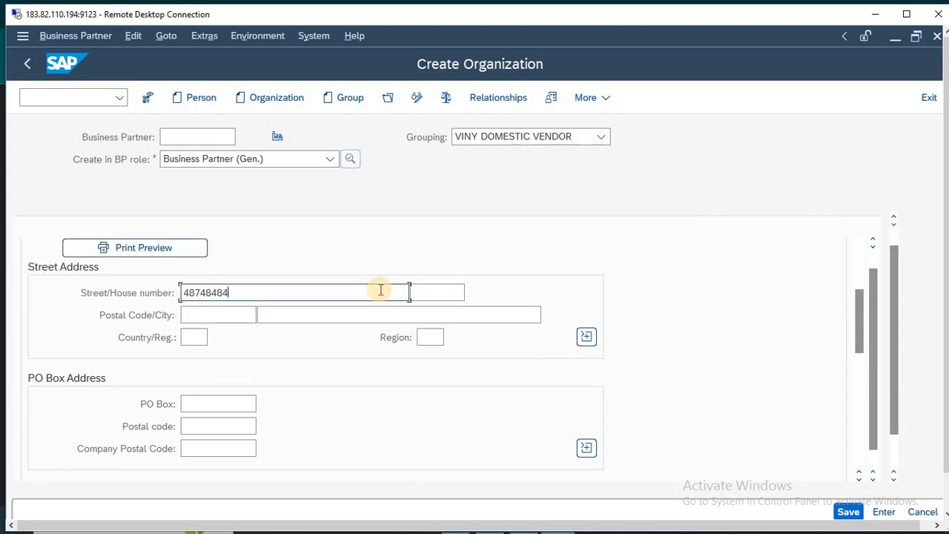
# Step: Complete the street address with the postal code, city NEW DELHI, country IN and region DL
pyautogui.press('Tab')
pyautogui.press('Tab')
pyautogui.write('1100')
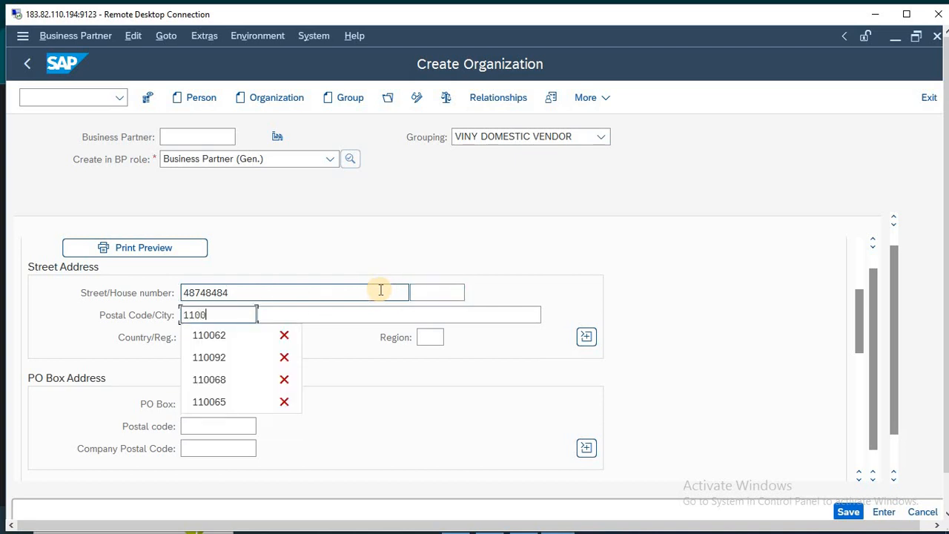
pyautogui.write('62')
pyautogui.press('Tab')
pyautogui.write('NEW D')
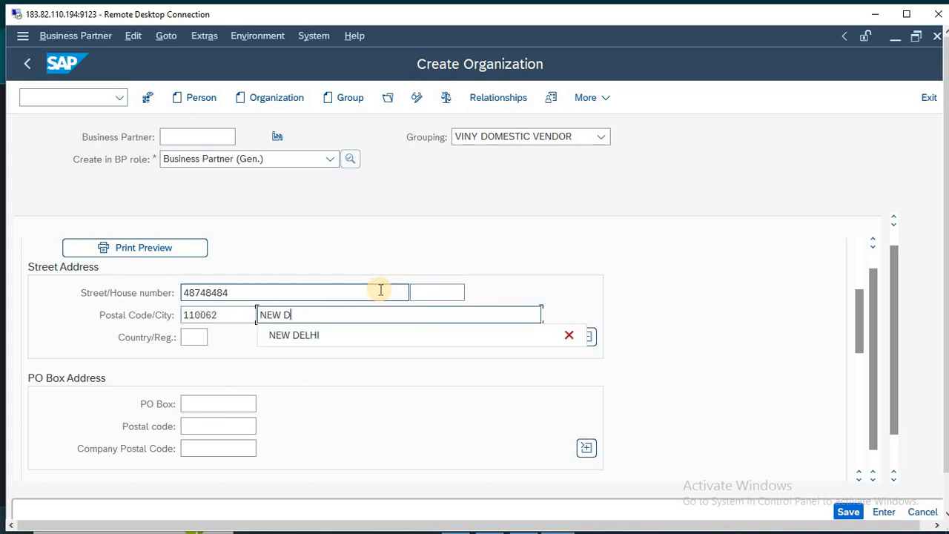
pyautogui.write('ELHI')
pyautogui.press('Tab')
pyautogui.write('IN')
pyautogui.press('Tab')
pyautogui.write('DL')
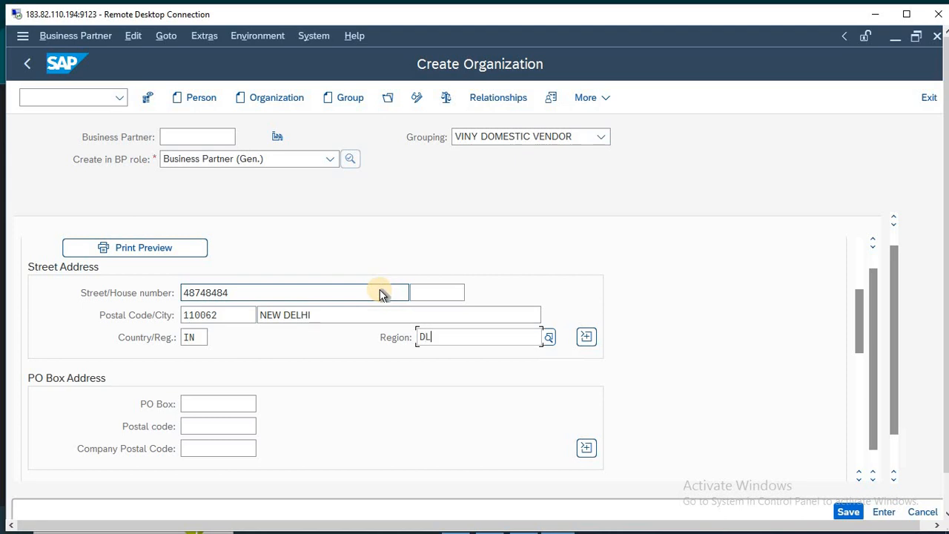
pyautogui.click(754, 252)
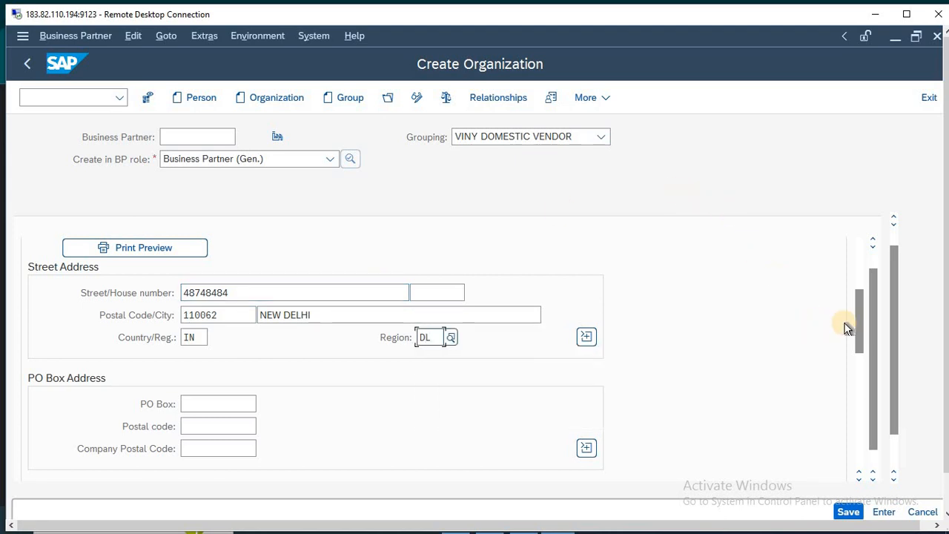
# Step: Set the organization's communication language to English
pyautogui.moveTo(858, 304); pyautogui.dragTo(853, 339)
pyautogui.click(271, 384)
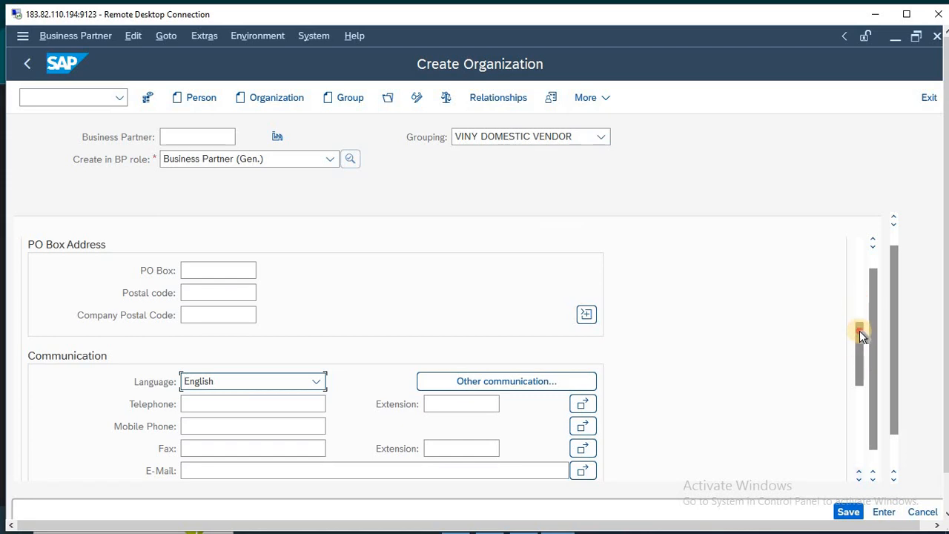
pyautogui.moveTo(859, 331); pyautogui.dragTo(860, 240)
pyautogui.moveTo(874, 285); pyautogui.dragTo(875, 266)
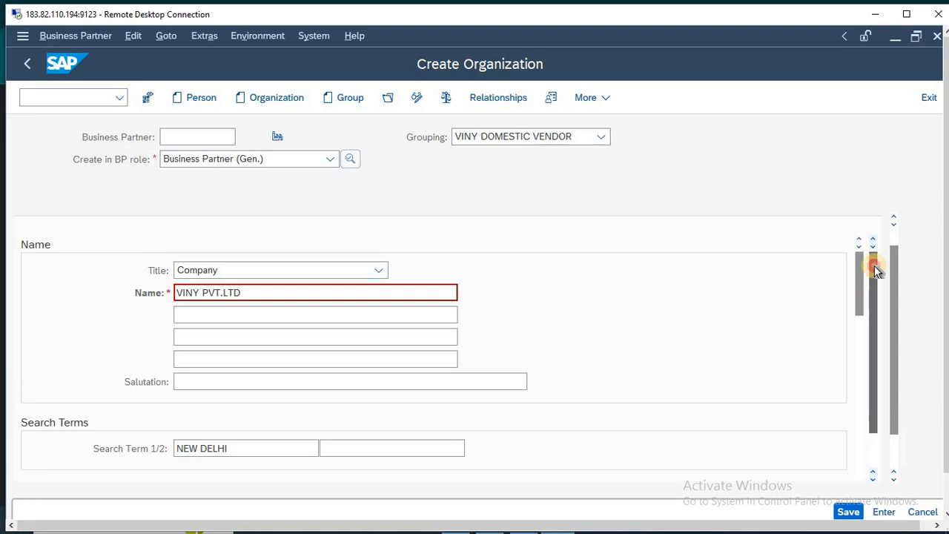
pyautogui.scroll(1, 893, 267)
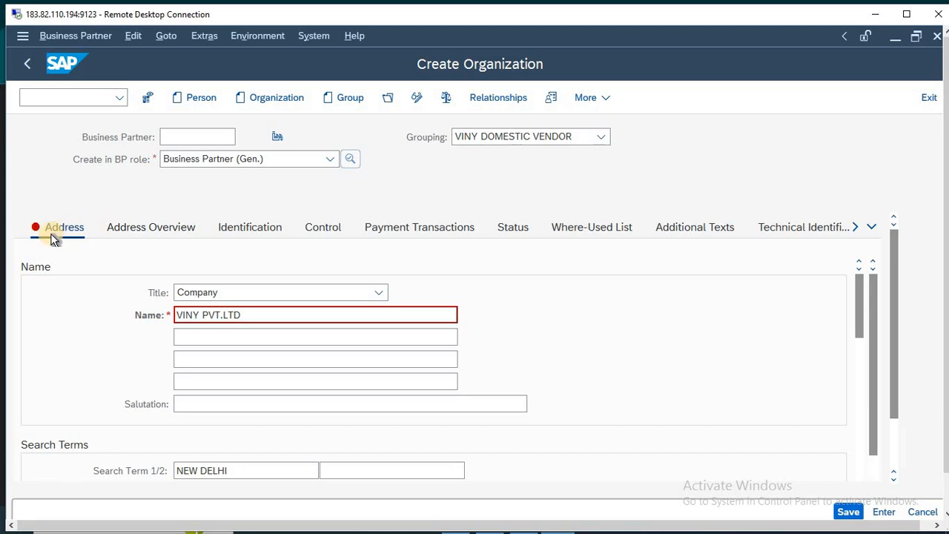
# Step: Review the entered address in the address overview and in the detailed address data
pyautogui.click(162, 229)
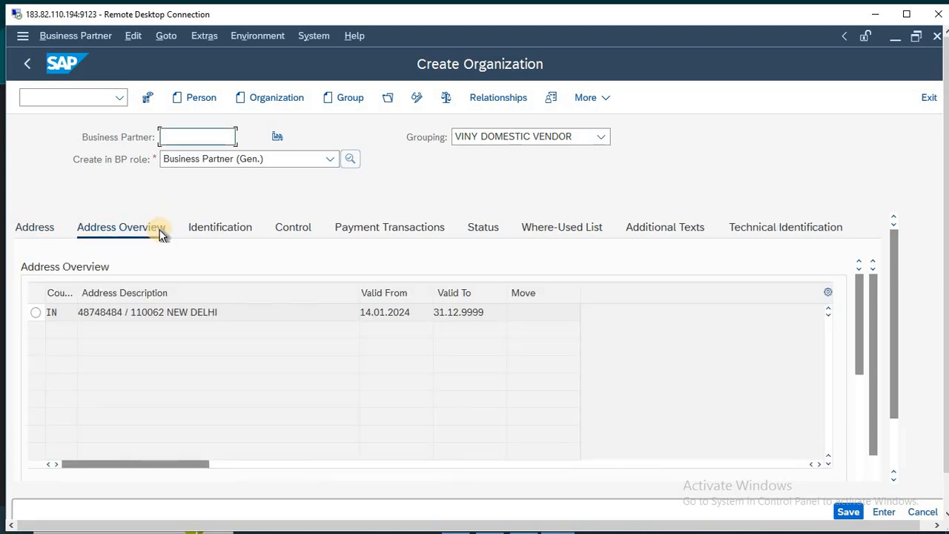
pyautogui.click(30, 228)
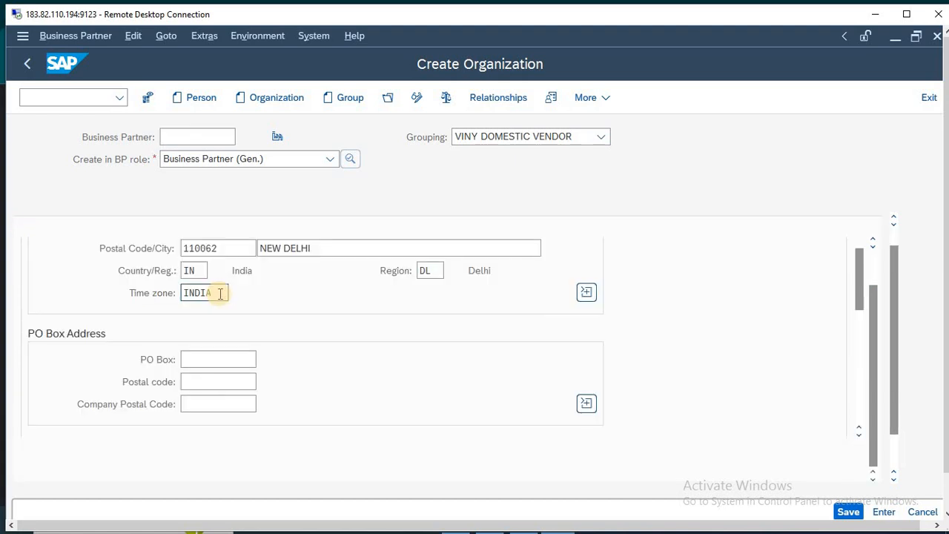
pyautogui.click(873, 320)
pyautogui.moveTo(873, 319); pyautogui.dragTo(869, 296)
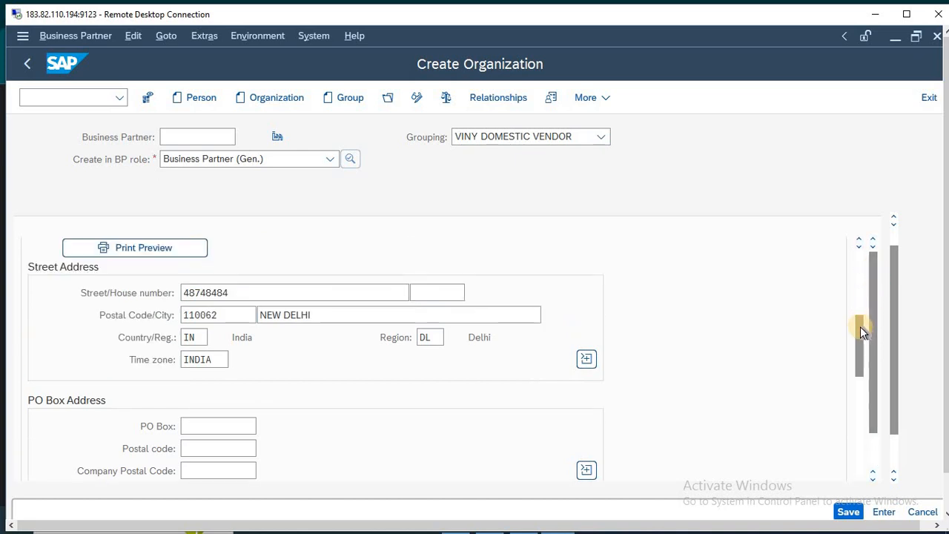
pyautogui.moveTo(860, 330); pyautogui.dragTo(895, 245)
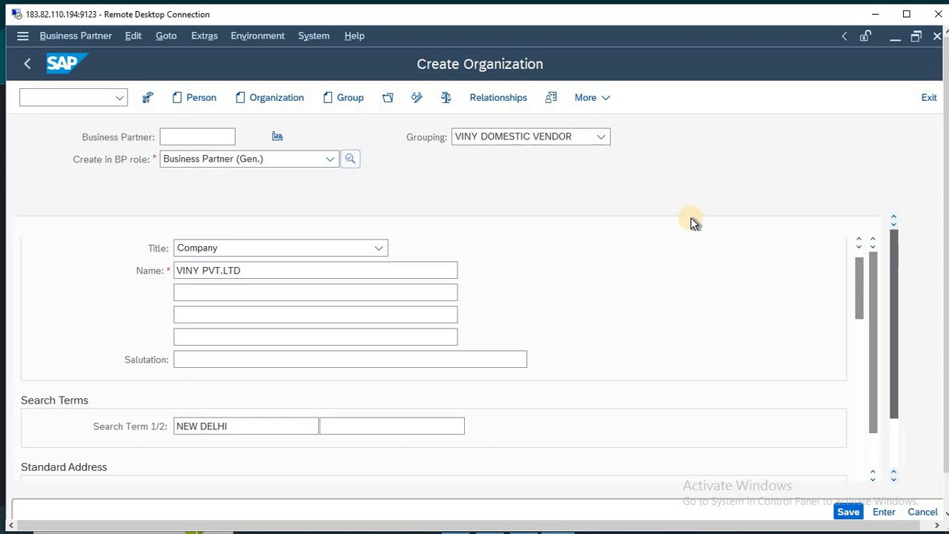
pyautogui.scroll(1, 846, 278)
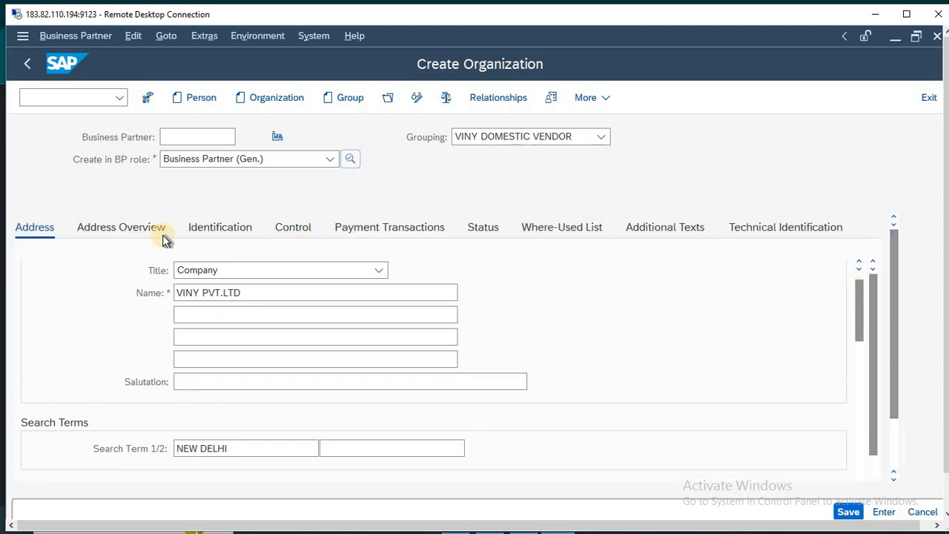
# Step: Add a bank details entry with ID IN, country IN, bank key 7868998 and bank account SBI BANK
pyautogui.click(382, 227)
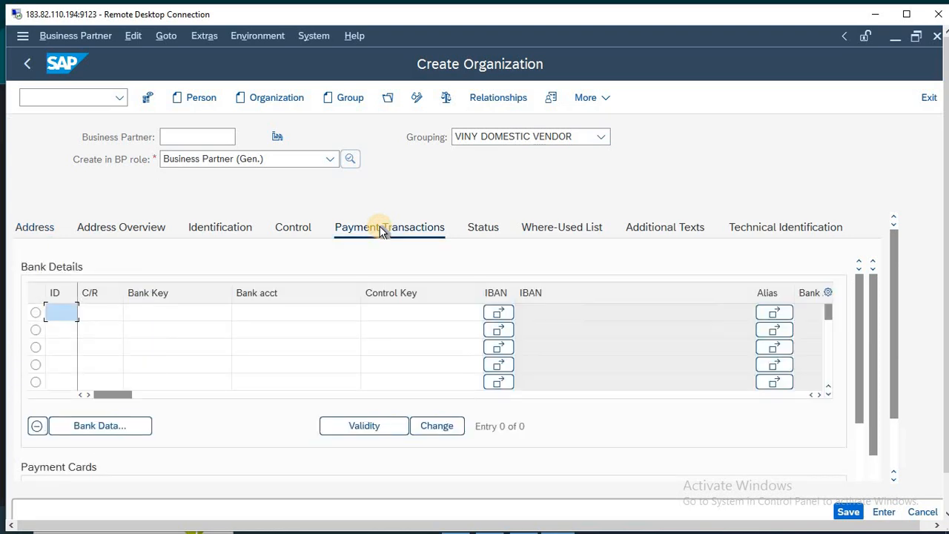
pyautogui.write('IN')
pyautogui.press('Tab')
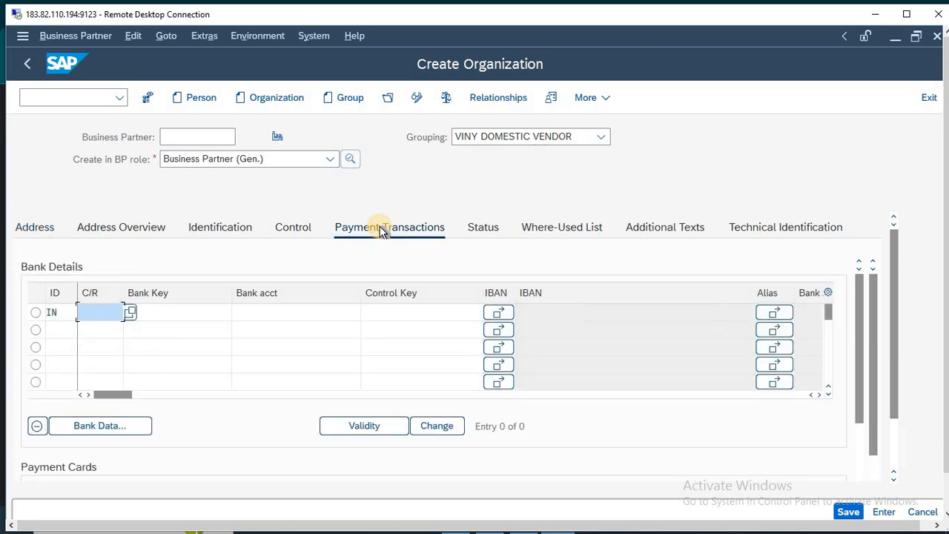
pyautogui.press('Tab')
pyautogui.write('7868998')
pyautogui.press('Tab')
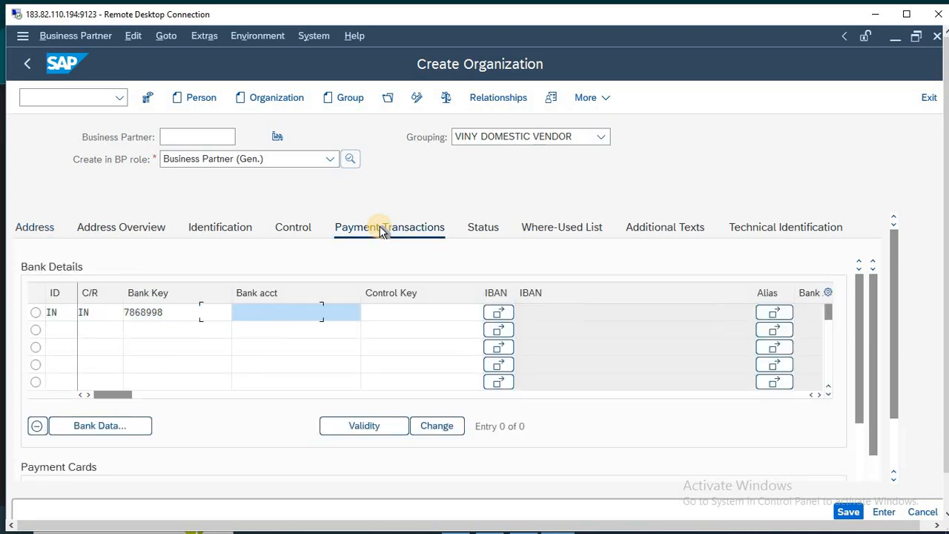
pyautogui.write('SBI BANK')
pyautogui.press('Return')
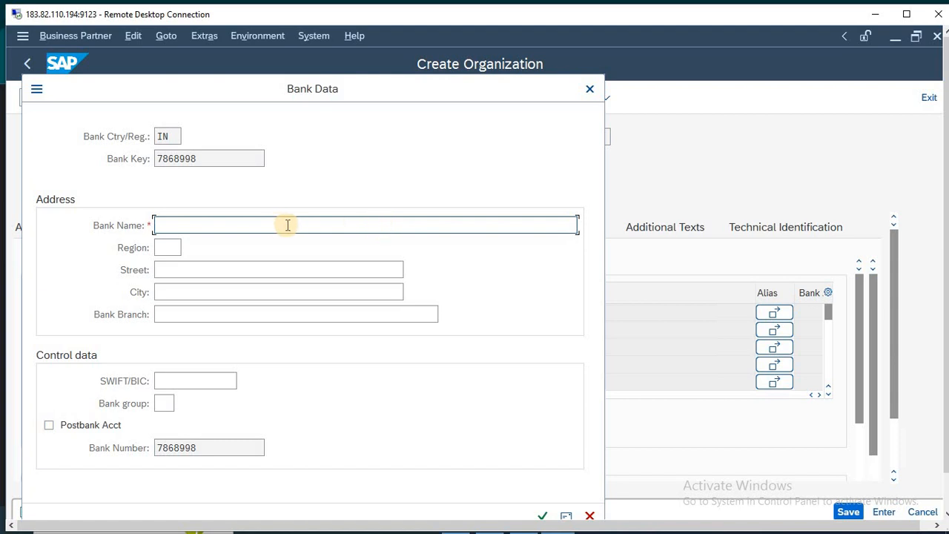
# Step: Complete the bank data with bank name SBI BANK, region DL, the street, city NEW DELHI and branch NOIDA
pyautogui.write('SBI BANK')
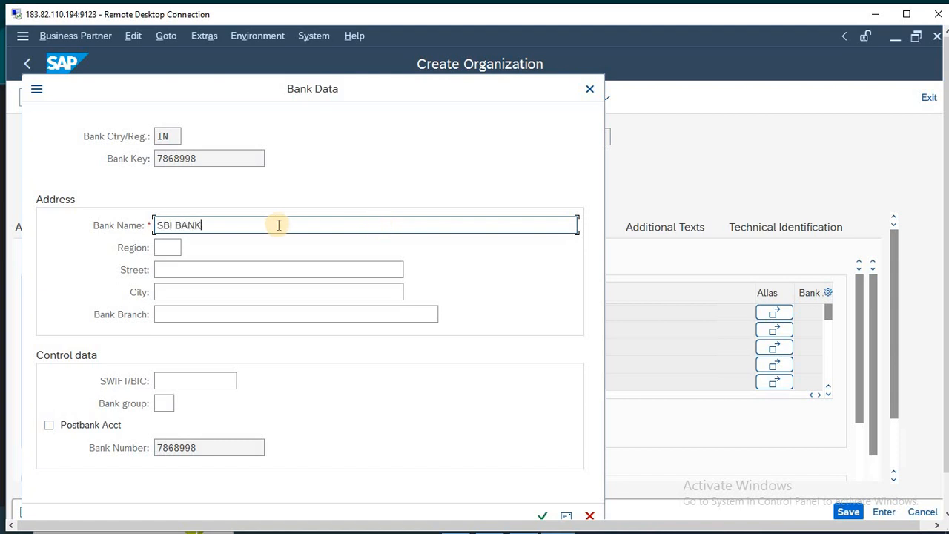
pyautogui.press('Tab')
pyautogui.write('DL')
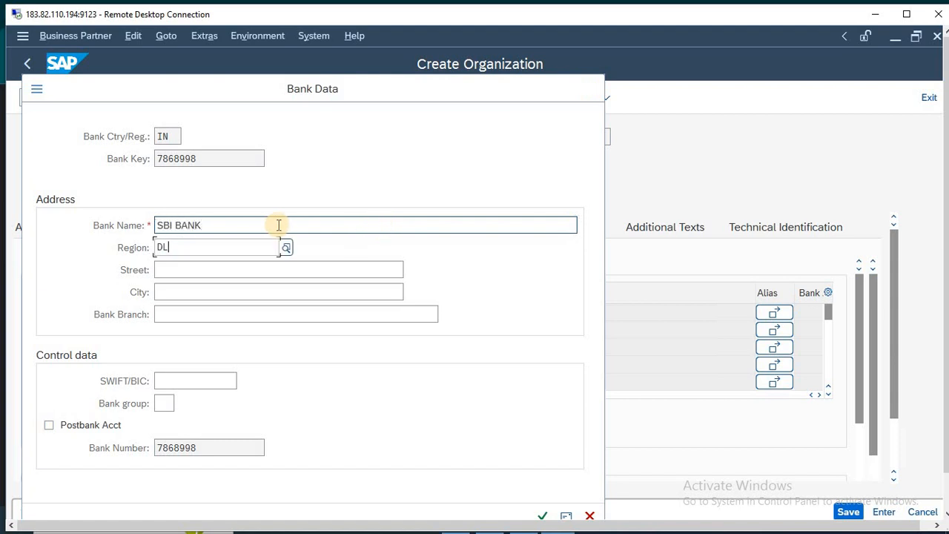
pyautogui.press('Tab')
pyautogui.write('879809')
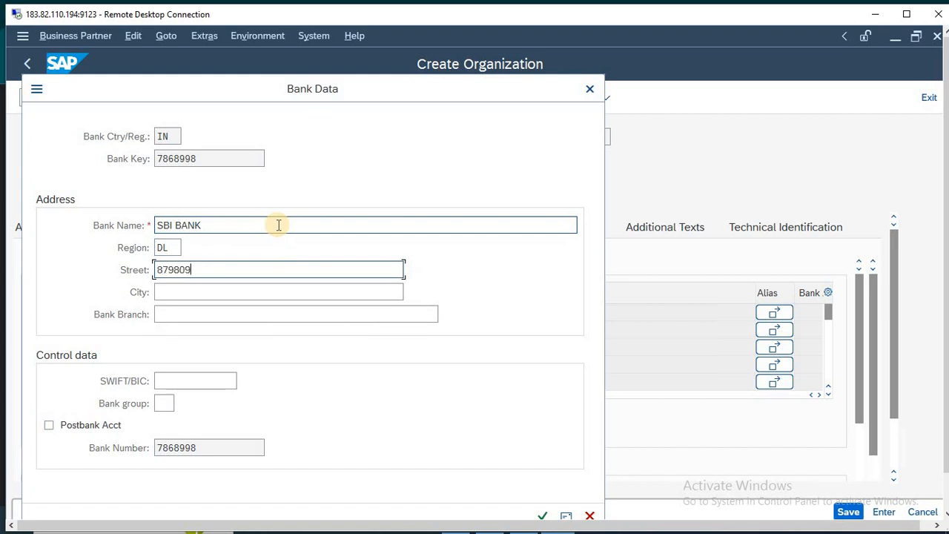
pyautogui.press('Tab')
pyautogui.write('NEW DELHI')
pyautogui.press('Tab')
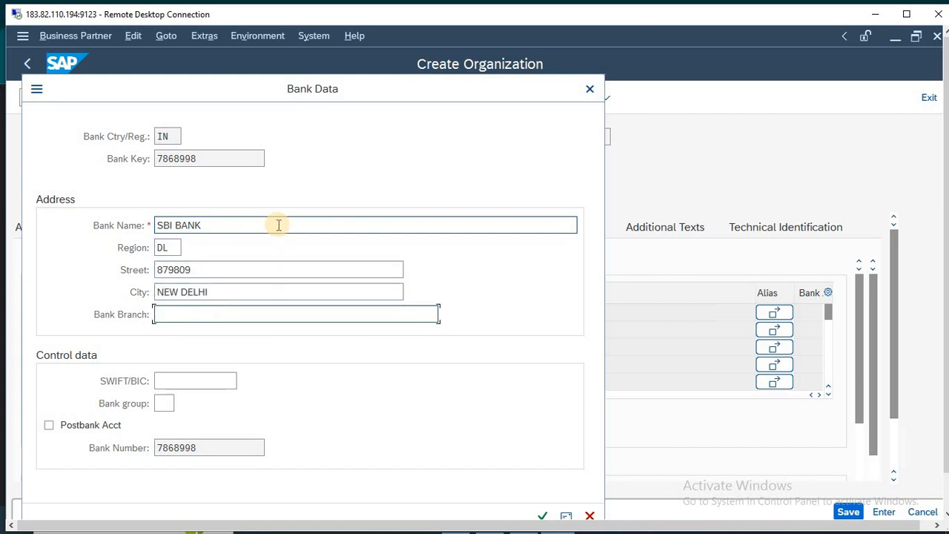
pyautogui.write('NOIDA')
pyautogui.press('Return')
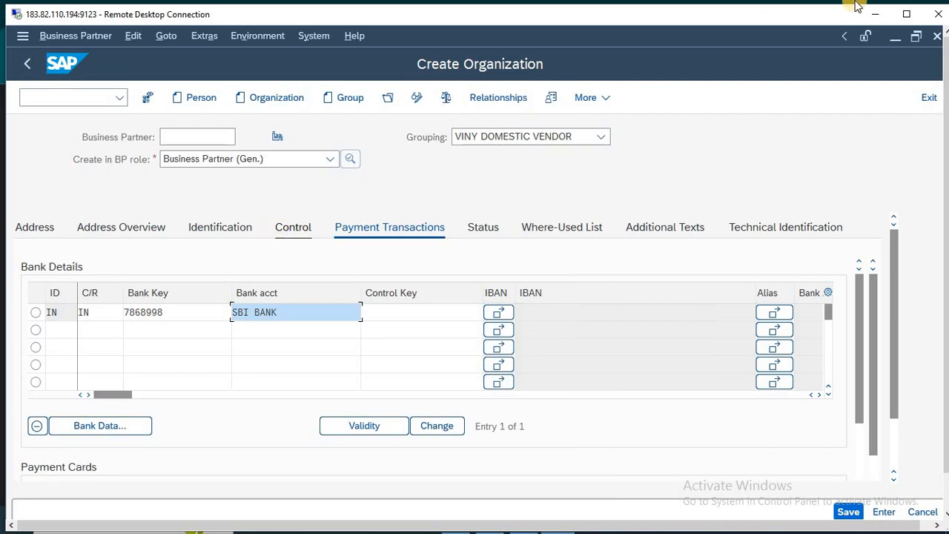
# Step: Maximize the remote desktop window and save the new organization business partner
pyautogui.click(905, 13)
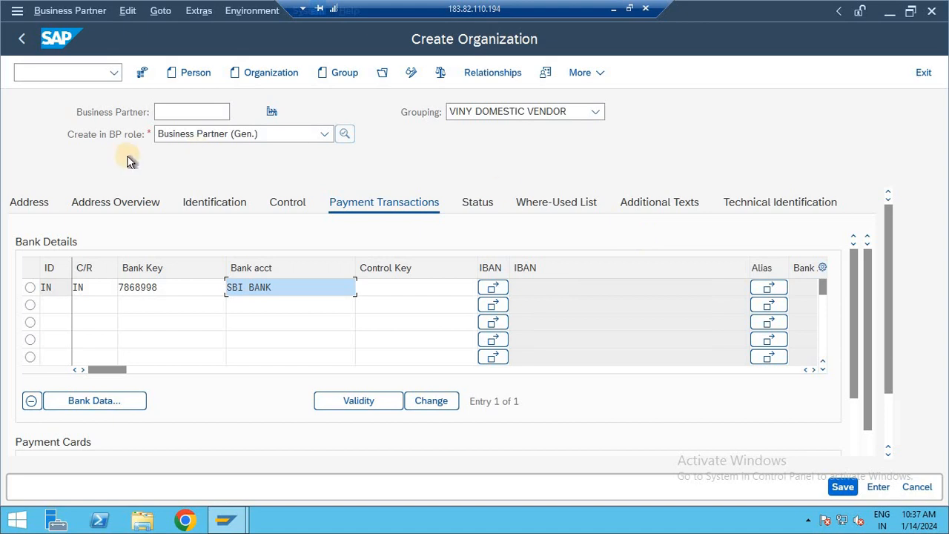
pyautogui.click(28, 202)
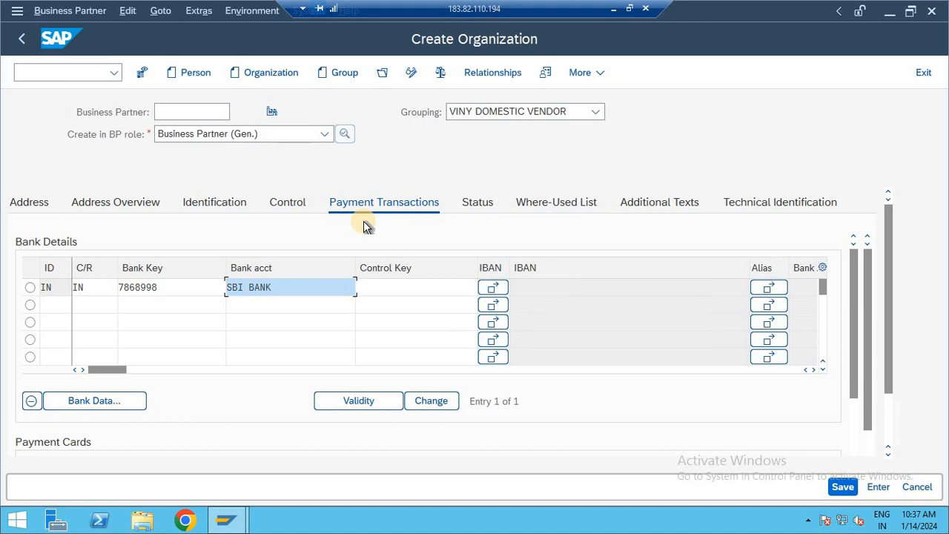
pyautogui.click(838, 486)
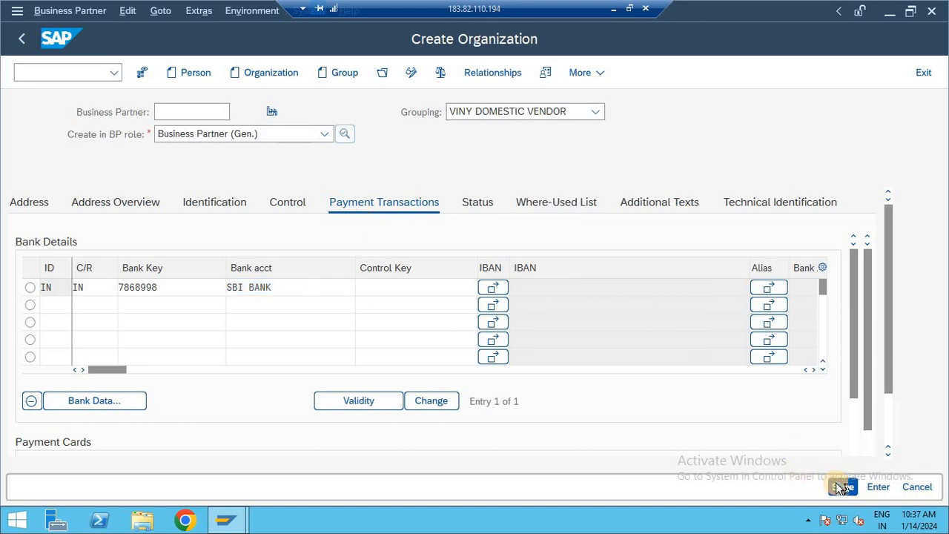
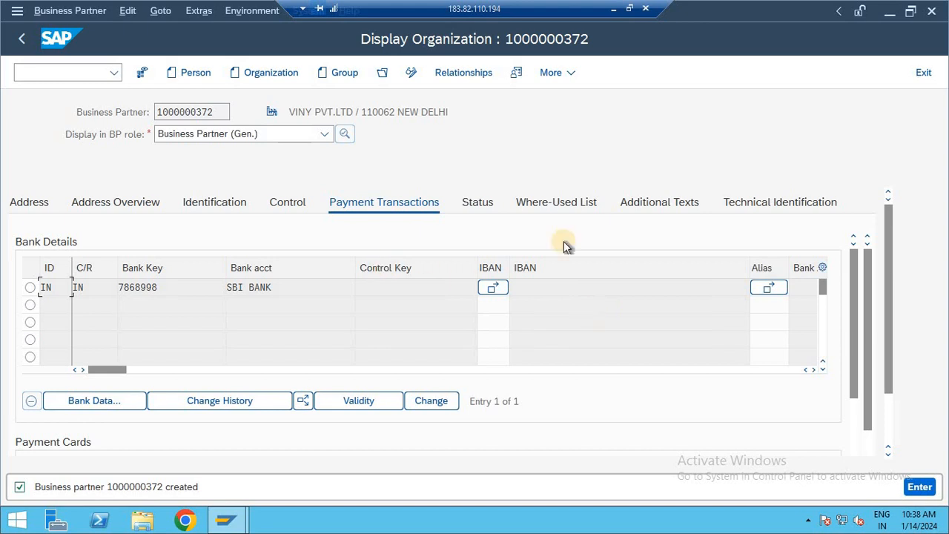
# Step: Review the saved organization's identification, status, where-used, address and payment transaction data
pyautogui.click(214, 205)
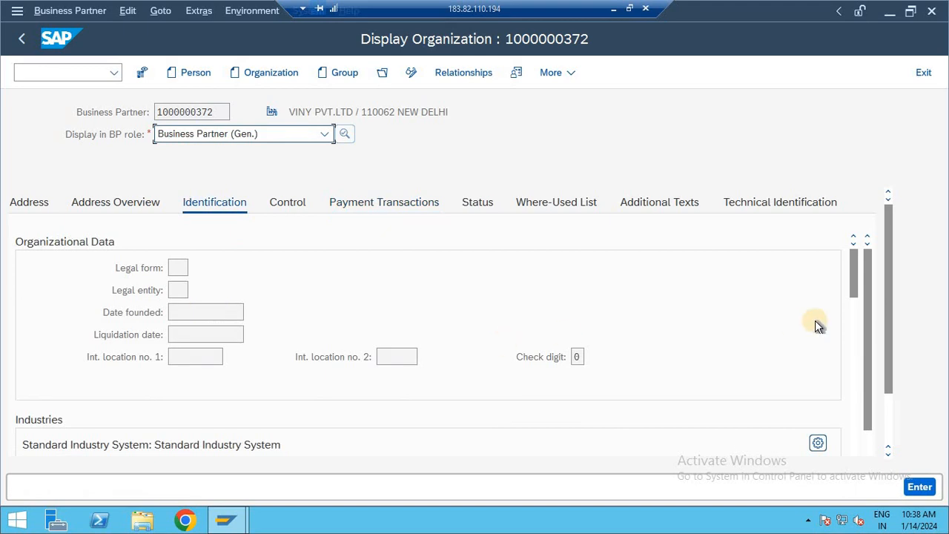
pyautogui.scroll(-1, 853, 338)
pyautogui.scroll(-1, 852, 337)
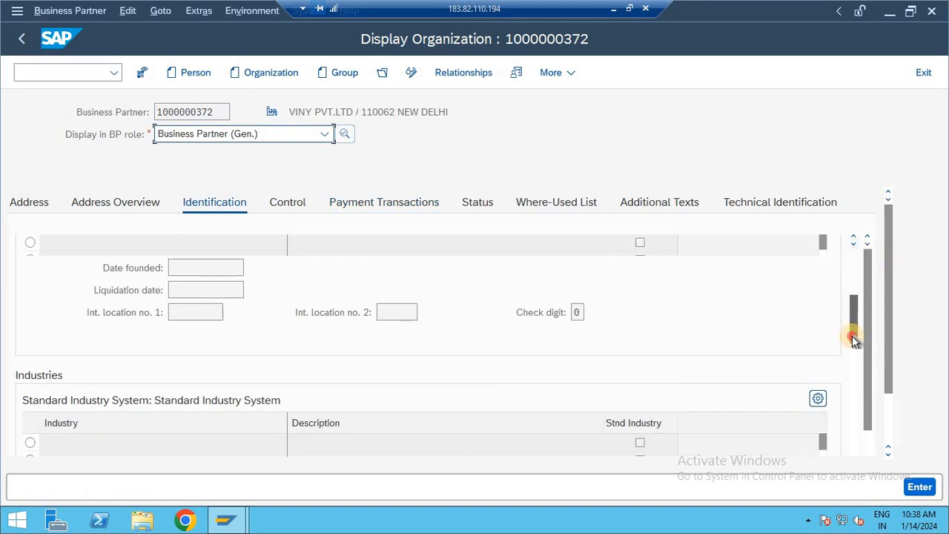
pyautogui.scroll(-5, 852, 346)
pyautogui.moveTo(852, 340); pyautogui.dragTo(855, 243)
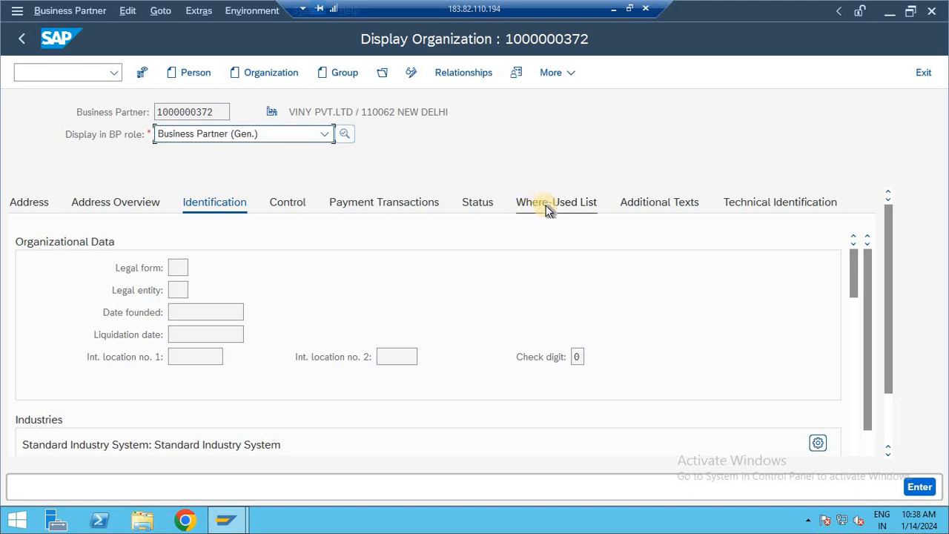
pyautogui.click(482, 205)
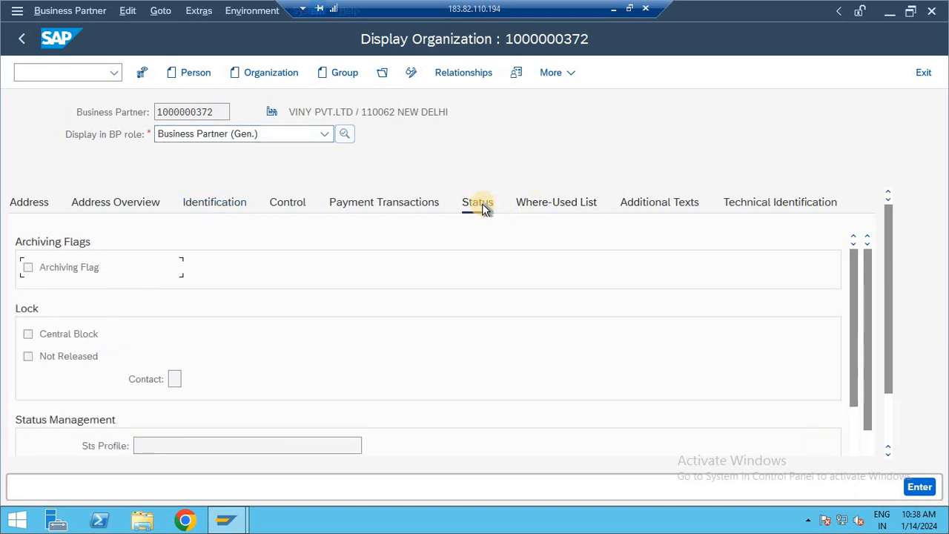
pyautogui.click(555, 203)
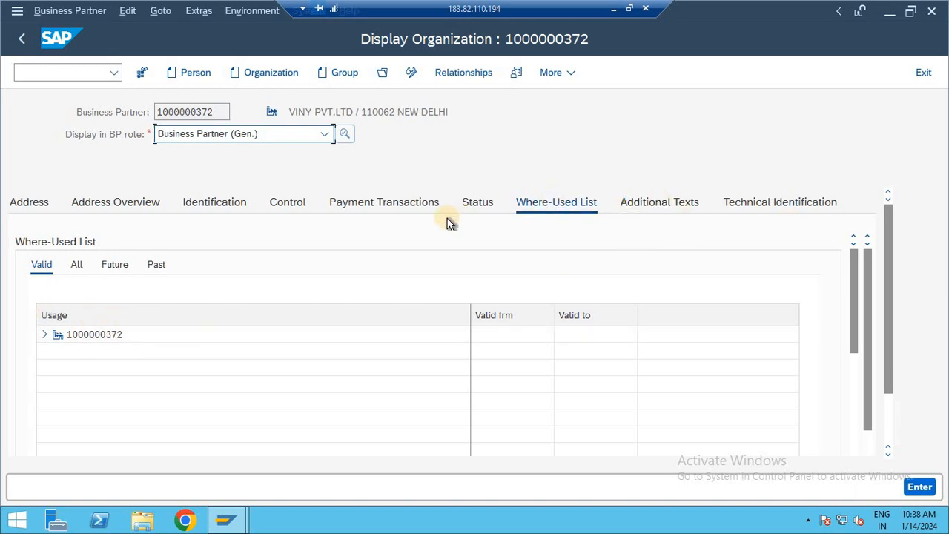
pyautogui.click(28, 203)
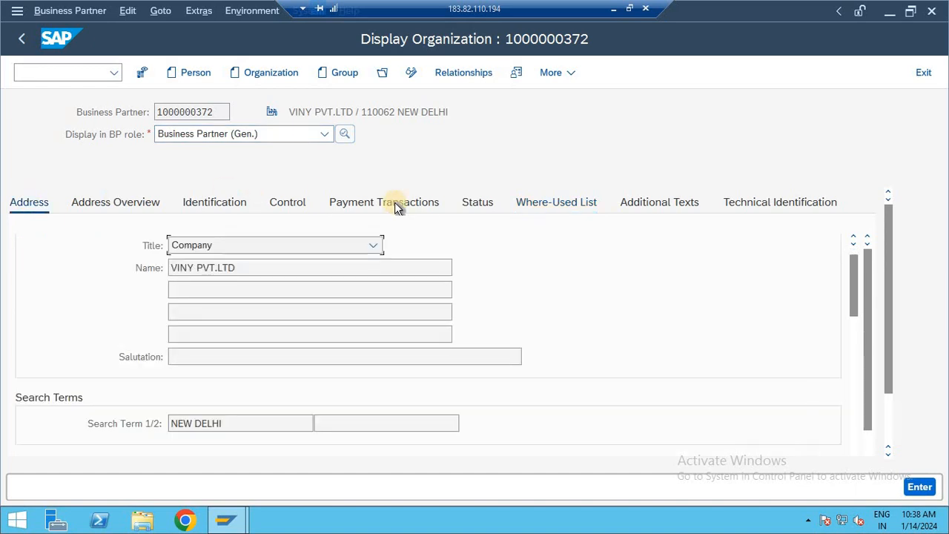
pyautogui.click(391, 205)
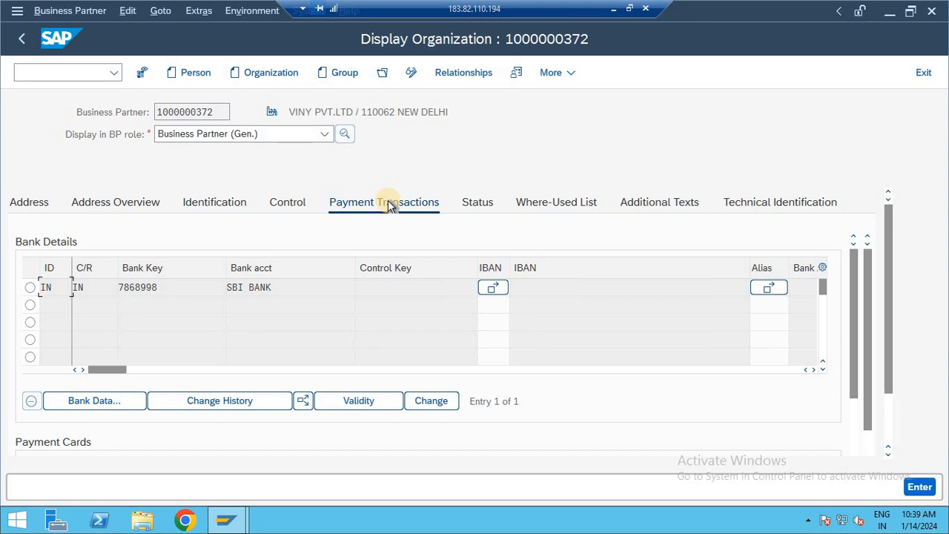
# Step: Switch the organization to change mode and assign it the FI VENDOR role
pyautogui.click(412, 73)
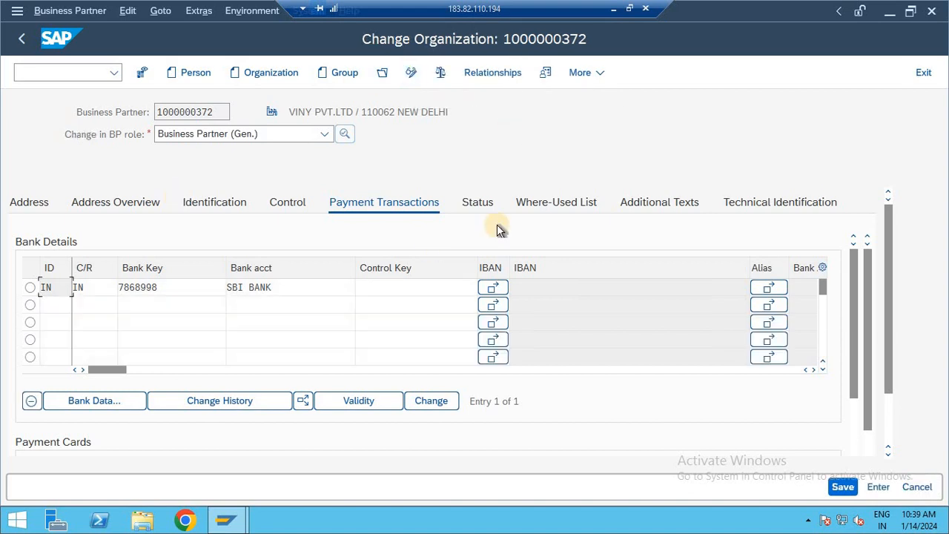
pyautogui.click(326, 135)
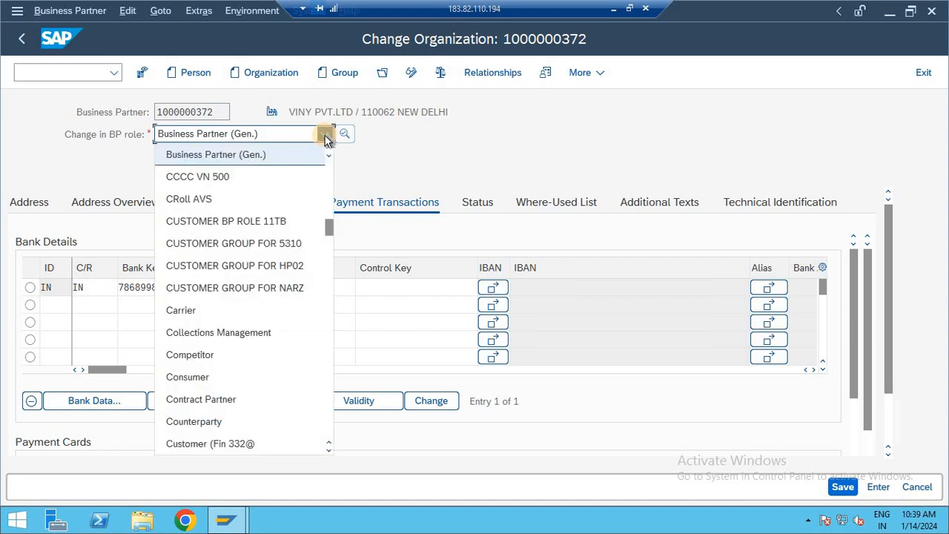
pyautogui.press('f')
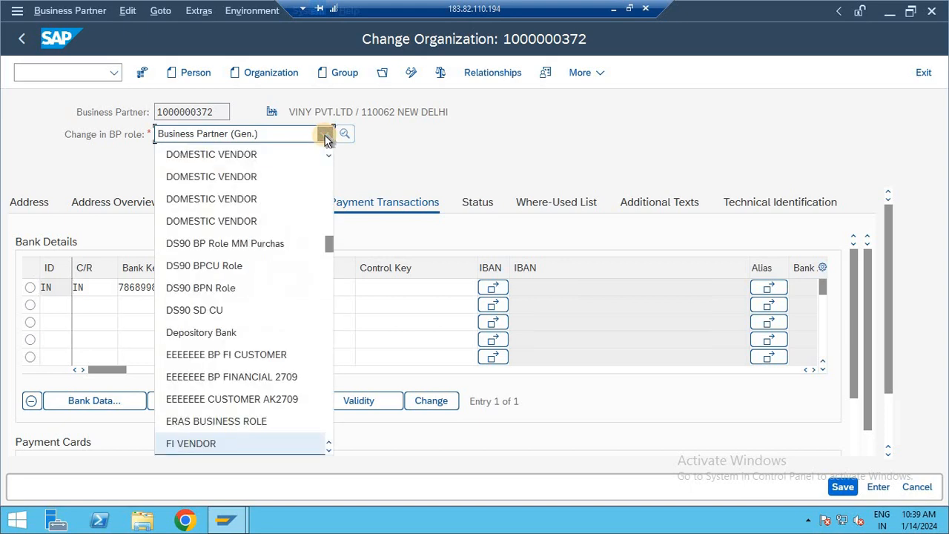
pyautogui.click(208, 445)
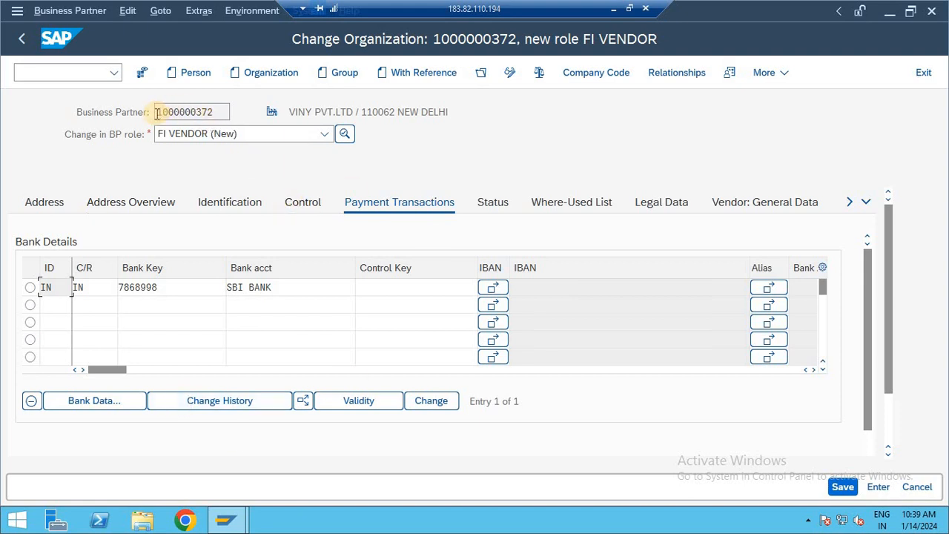
pyautogui.moveTo(158, 113); pyautogui.dragTo(211, 112)
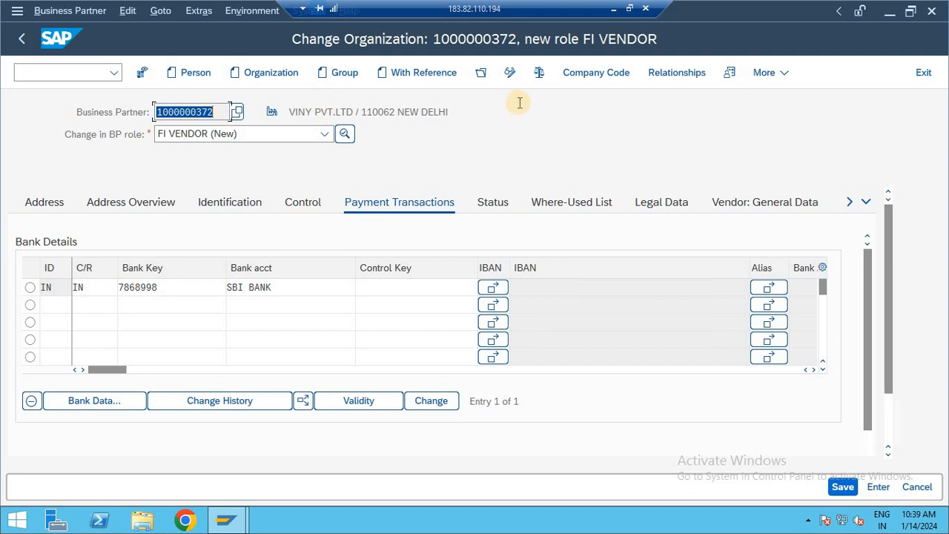
# Step: Open the vendor's company code data and assign company code ENTR (ENTR PVT.LTD)
pyautogui.click(593, 77)
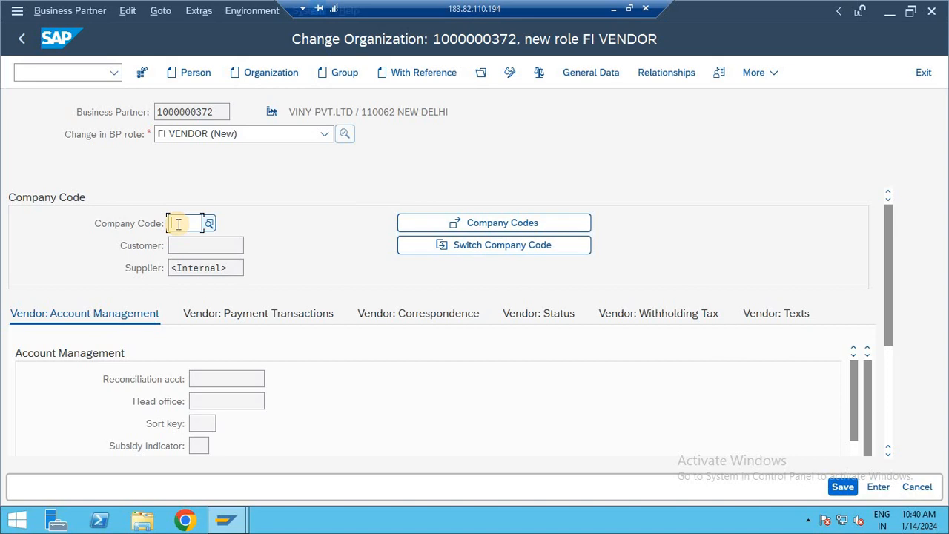
pyautogui.write('ENT')
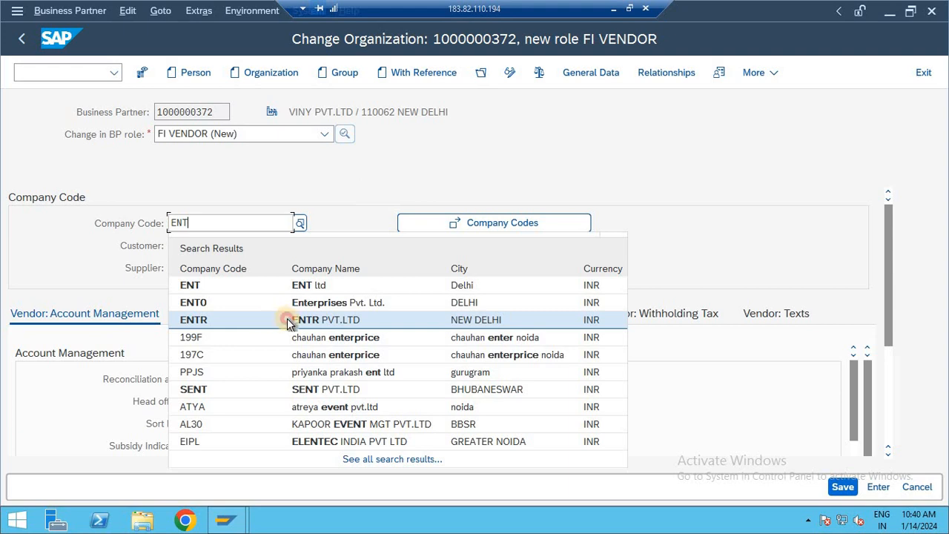
pyautogui.click(287, 319)
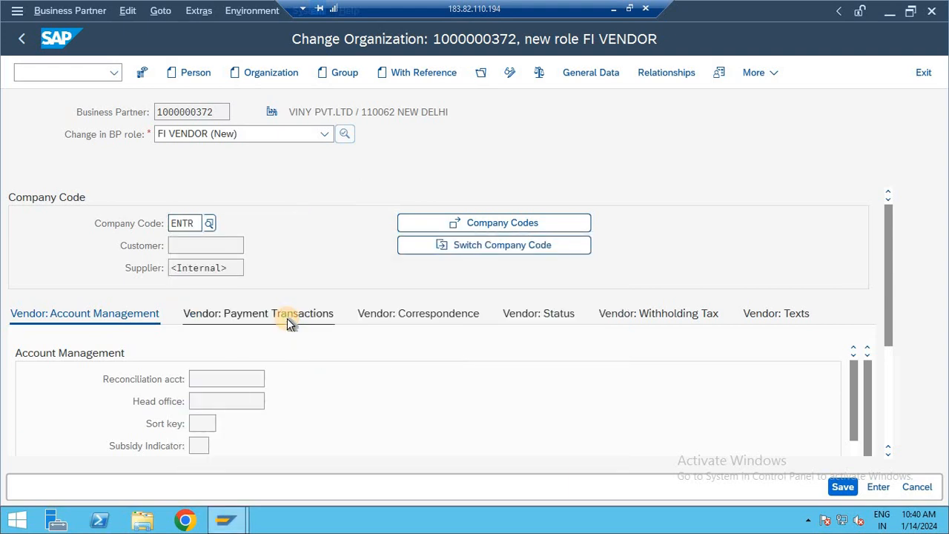
pyautogui.press('Return')
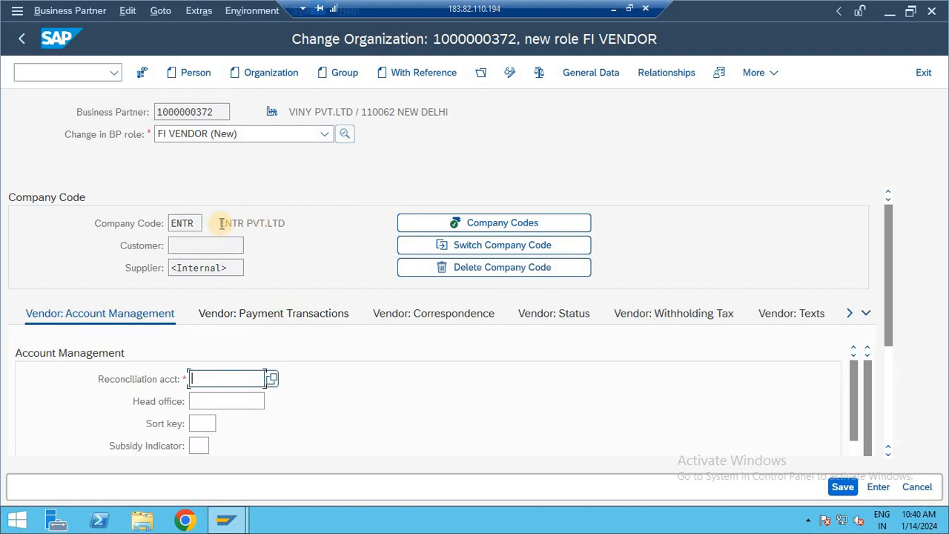
pyautogui.moveTo(221, 223); pyautogui.dragTo(286, 223)
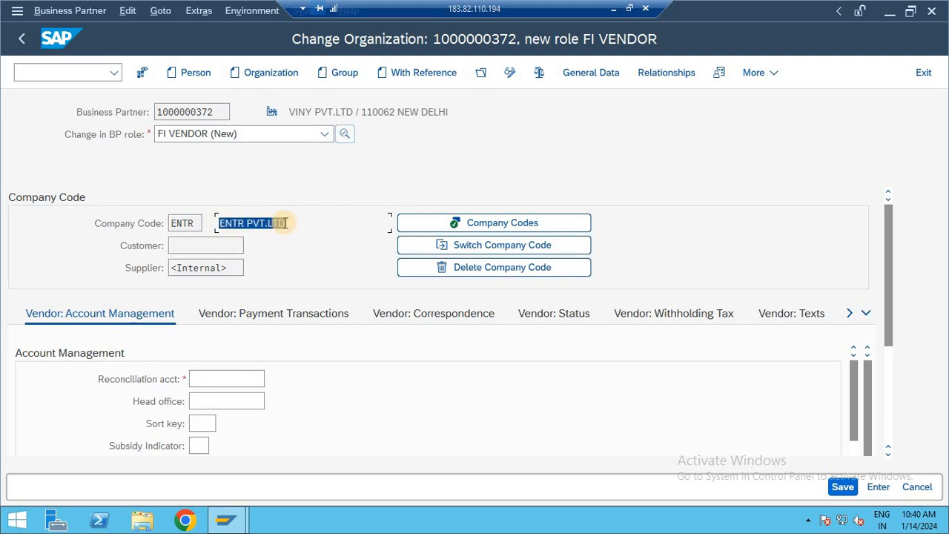
# Step: Look up the entry options for the vendor's reconciliation account under Account Management
pyautogui.click(235, 375)
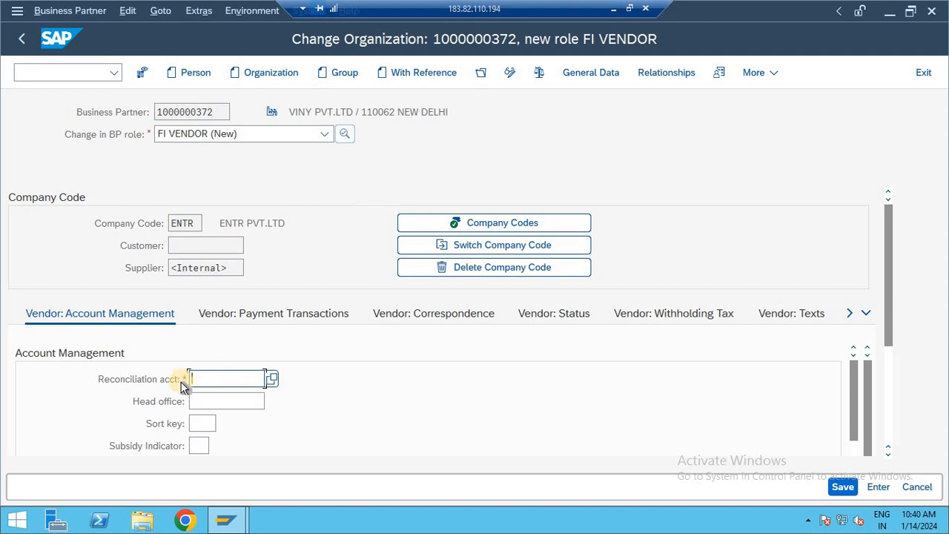
pyautogui.click(272, 379)
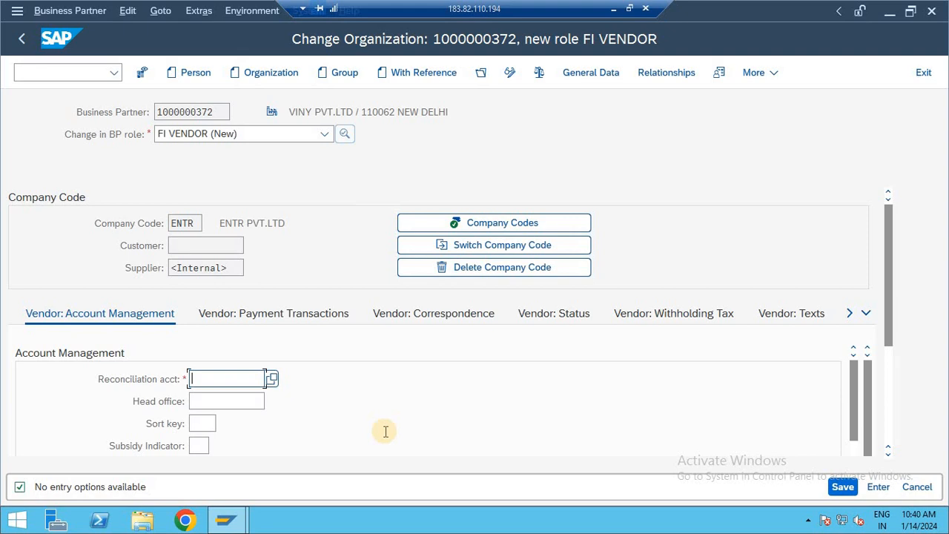
pyautogui.click(273, 379)
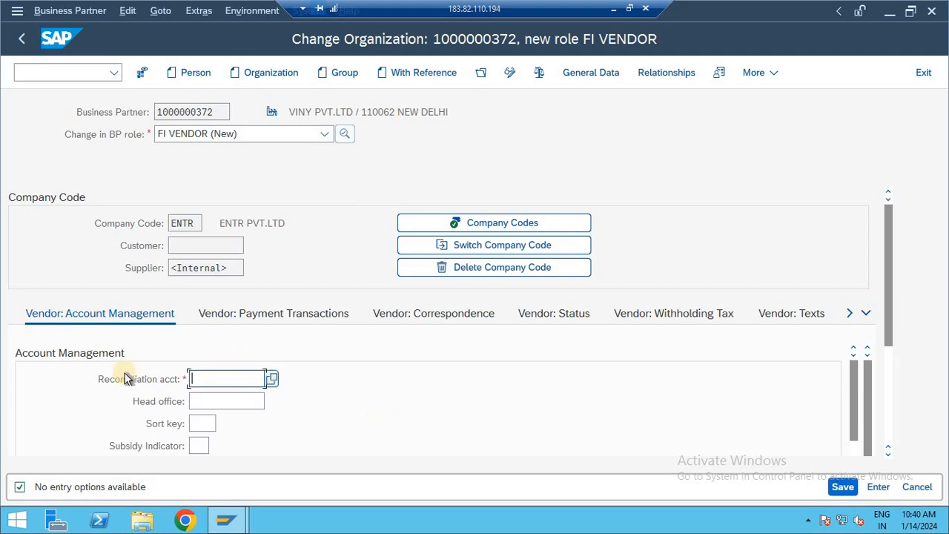
# Step: Open the SPRO customizing transaction in a new session
pyautogui.click(67, 73)
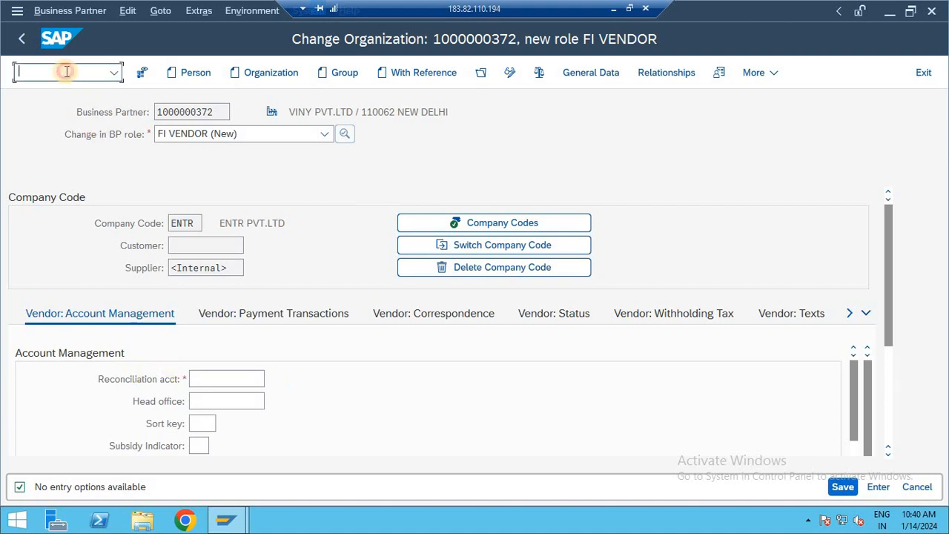
pyautogui.write('/OSPRO')
pyautogui.press('Return')
pyautogui.press('F3')
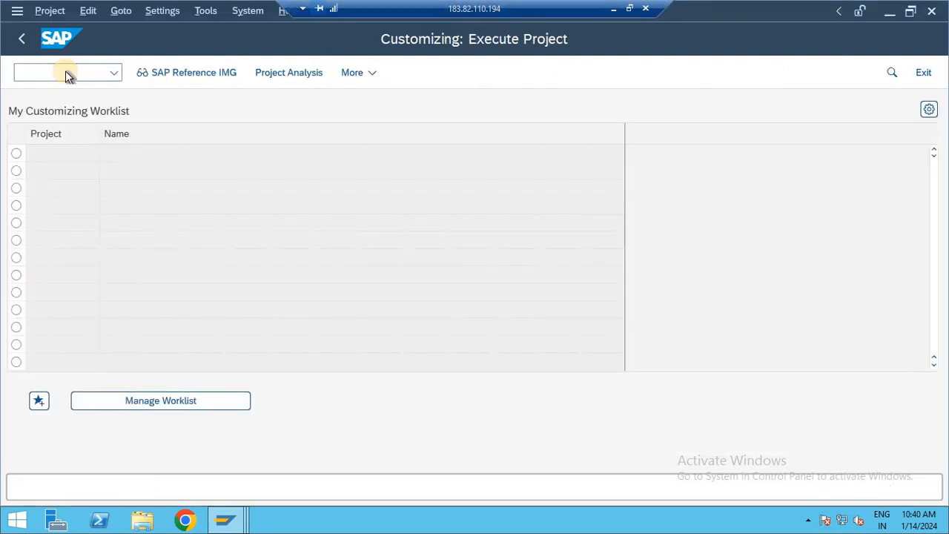
# Step: Open vendor account group maintenance with transaction OBD3 and position the list at account group ENT1
pyautogui.write('OBD3')
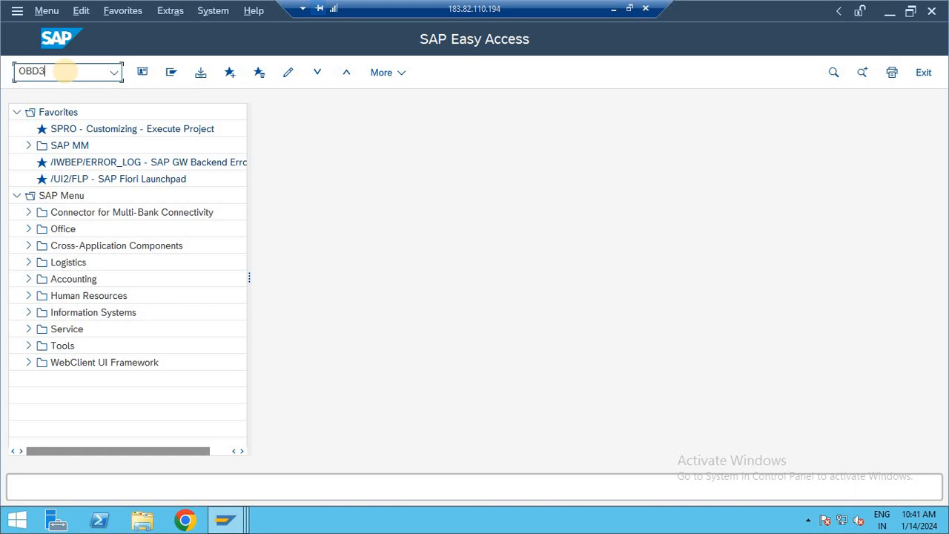
pyautogui.press('Return')
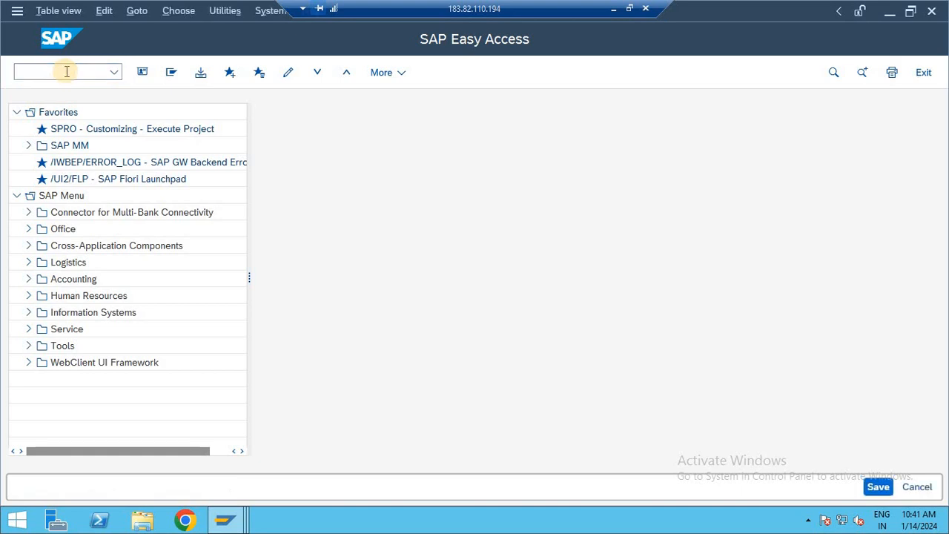
pyautogui.click(217, 444)
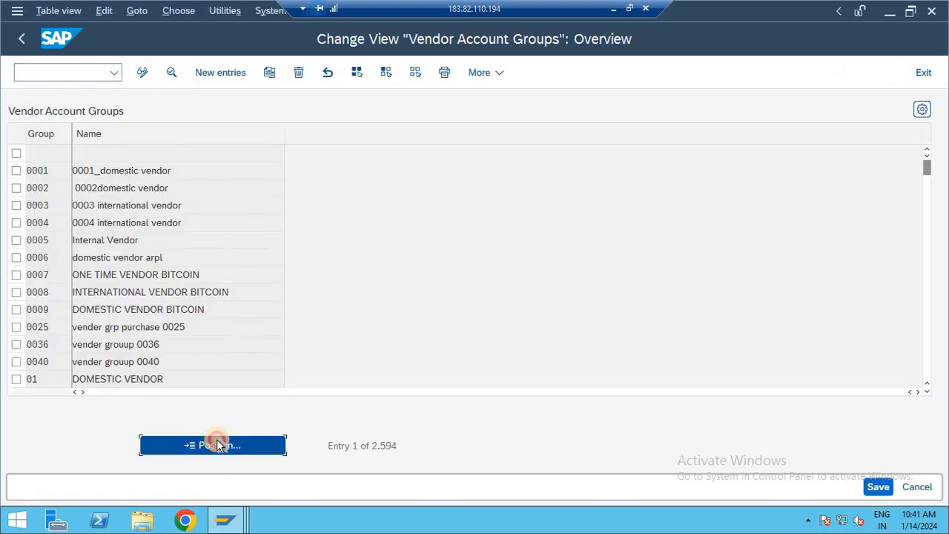
pyautogui.write('E')
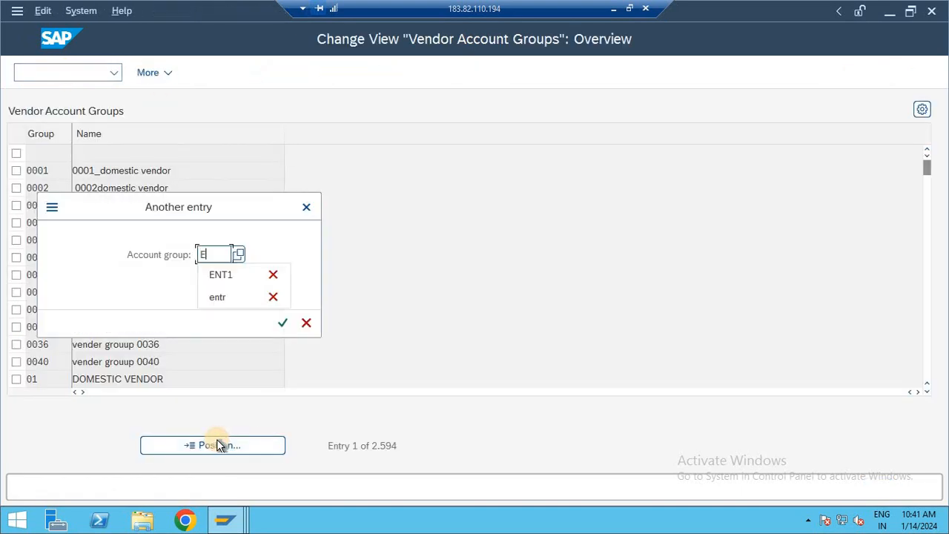
pyautogui.write('NT1')
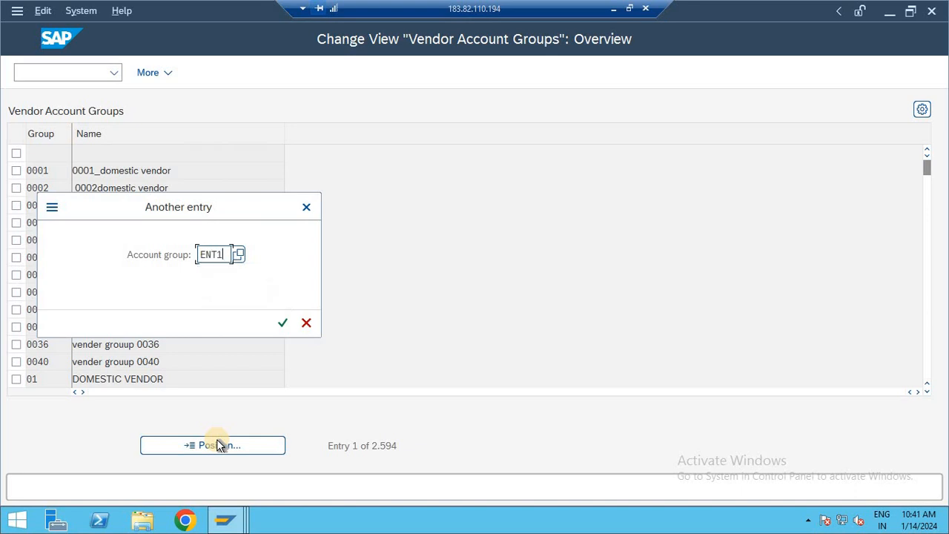
pyautogui.press('Return')
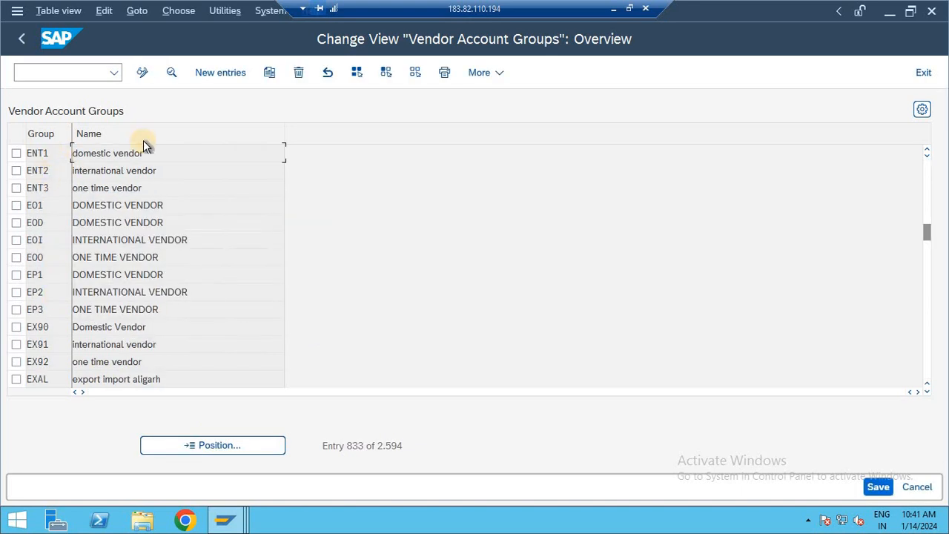
# Step: Display the Account management field status in the company code data of account group ENT1
pyautogui.doubleClick(119, 157)
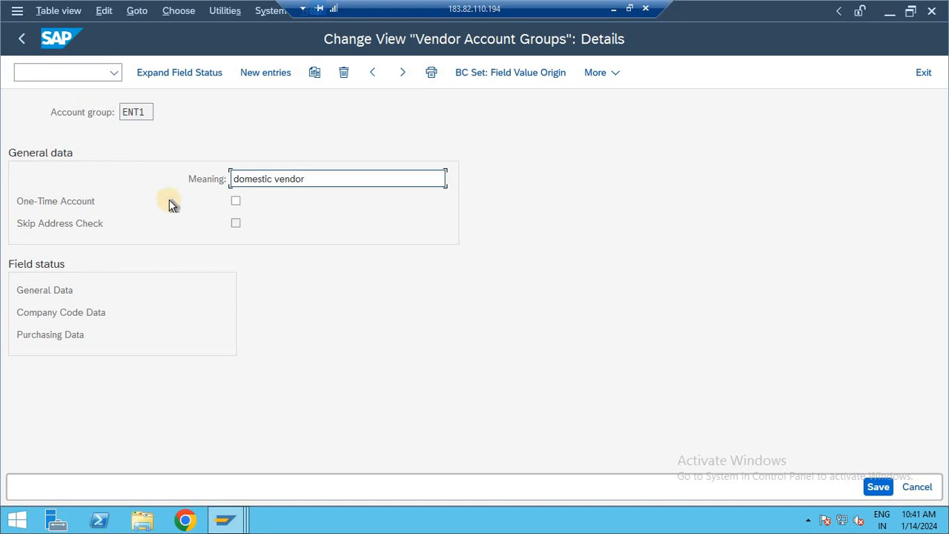
pyautogui.doubleClick(44, 313)
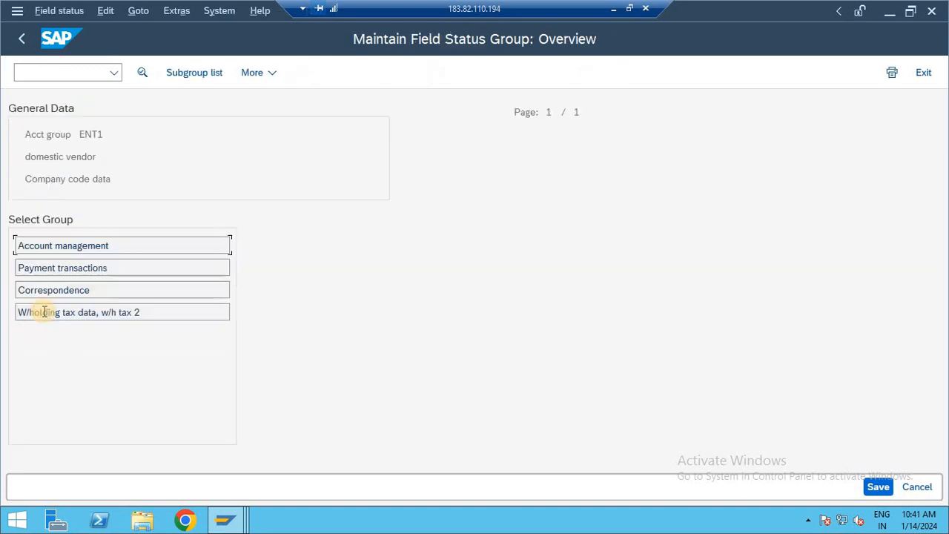
pyautogui.doubleClick(52, 249)
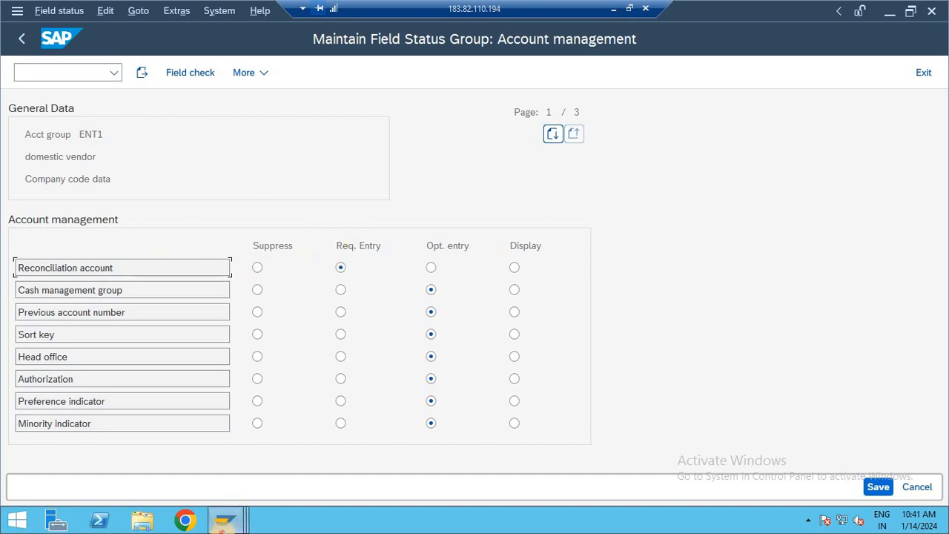
# Step: Compare the Account management field status with the vendor's Reconciliation acct field in the other session, and leave the account group customizing
pyautogui.click(223, 521)
pyautogui.click(241, 454)
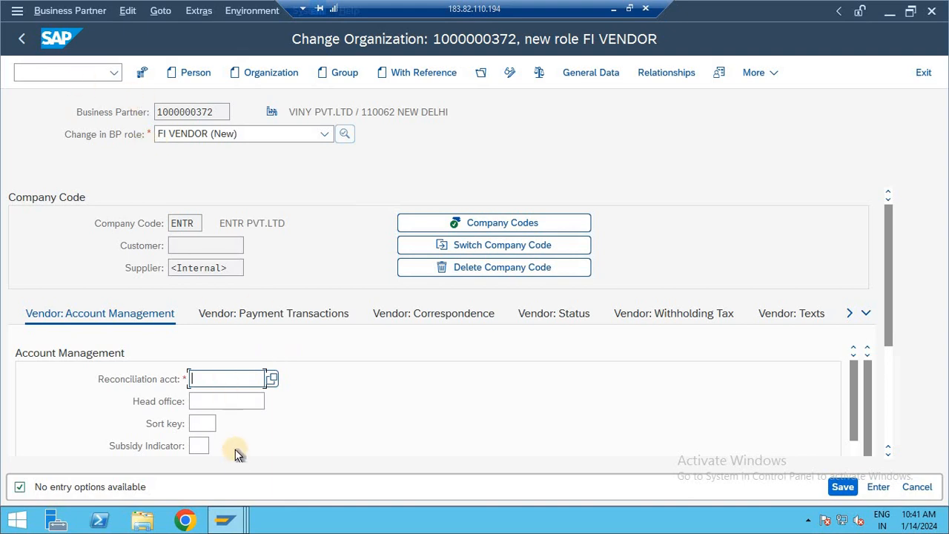
pyautogui.click(228, 524)
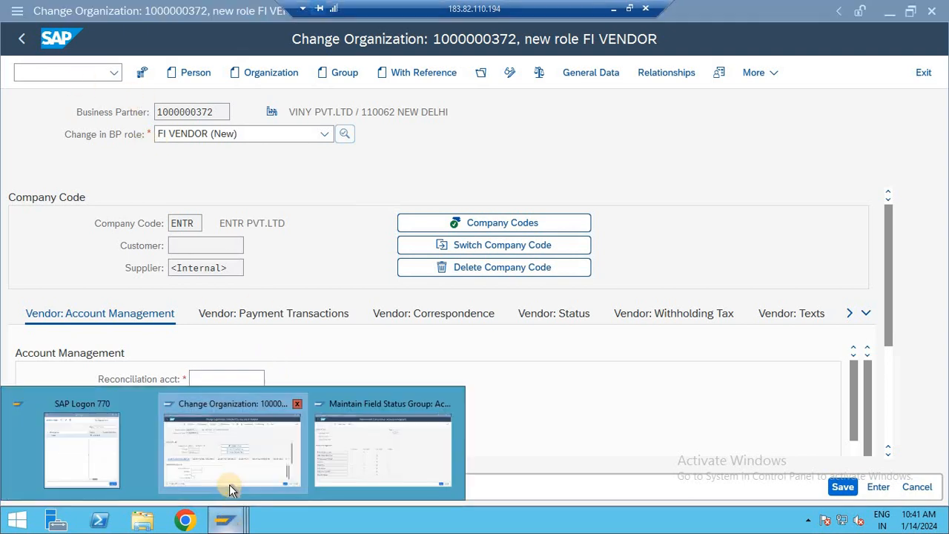
pyautogui.click(394, 453)
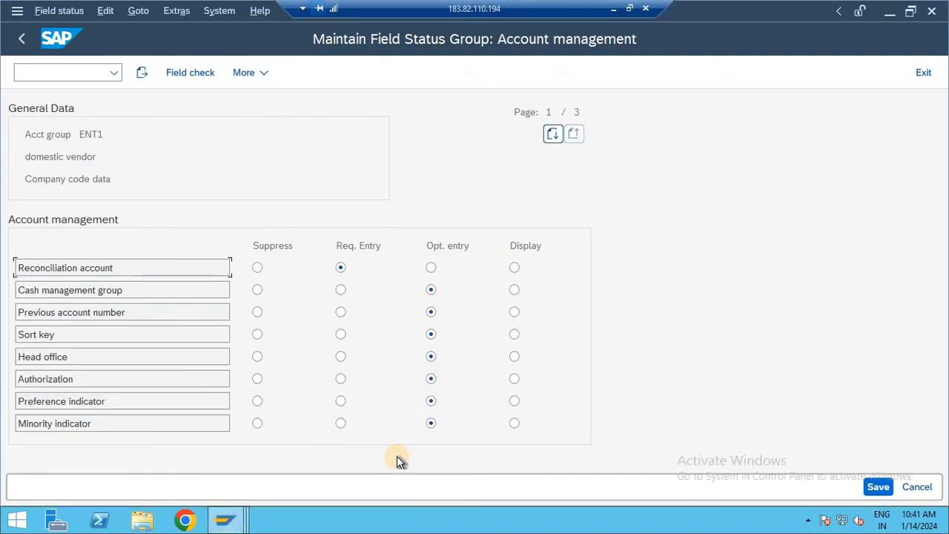
pyautogui.press('F3')
pyautogui.press('F3')
pyautogui.press('F3')
pyautogui.press('F3')
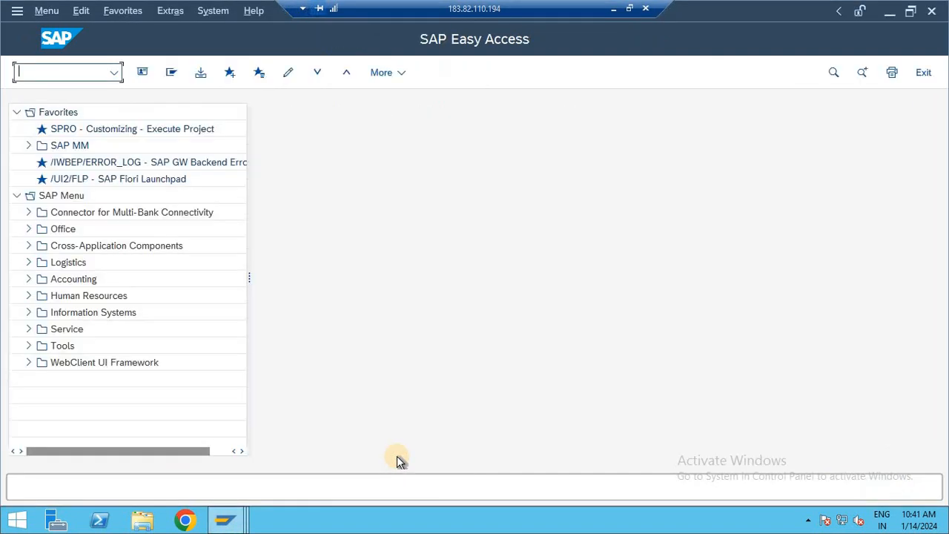
# Step: Open central G/L account maintenance with transaction FS00 and switch the account list to company code ENTR
pyautogui.write('FS00')
pyautogui.press('Return')
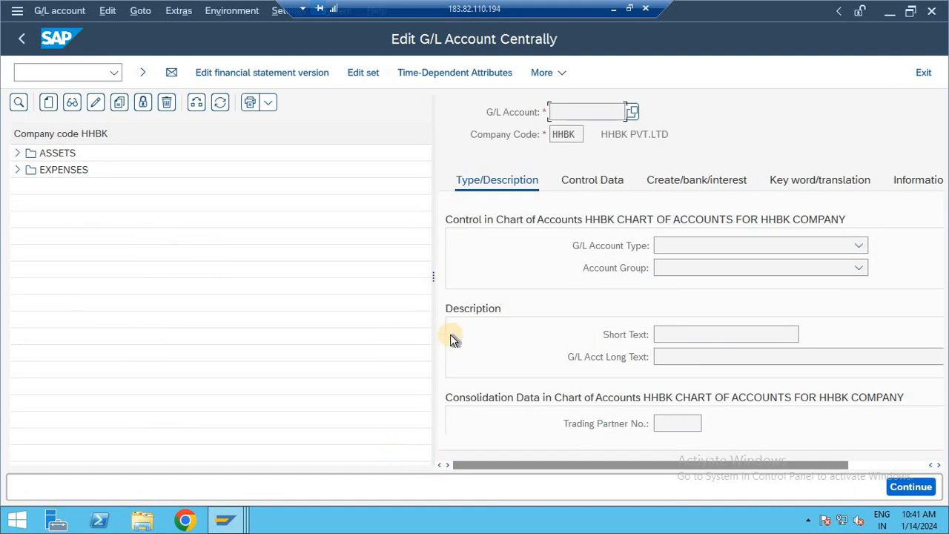
pyautogui.moveTo(433, 275); pyautogui.dragTo(301, 275)
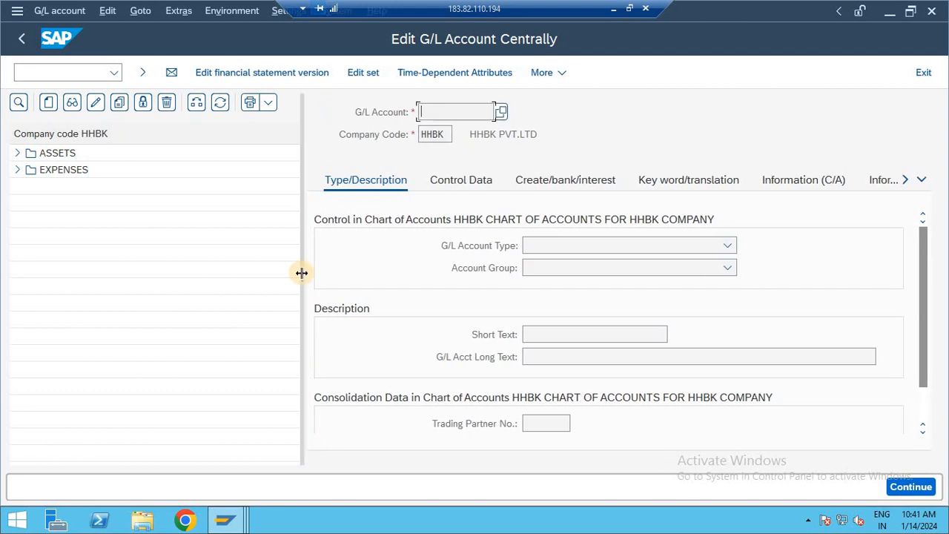
pyautogui.click(196, 105)
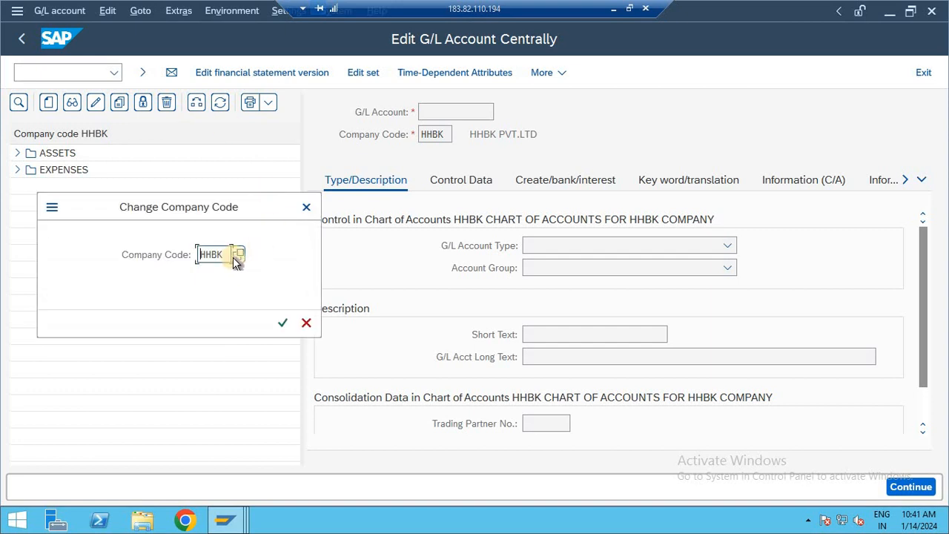
pyautogui.press('BackSpace')
pyautogui.press('BackSpace')
pyautogui.press('BackSpace')
pyautogui.press('BackSpace')
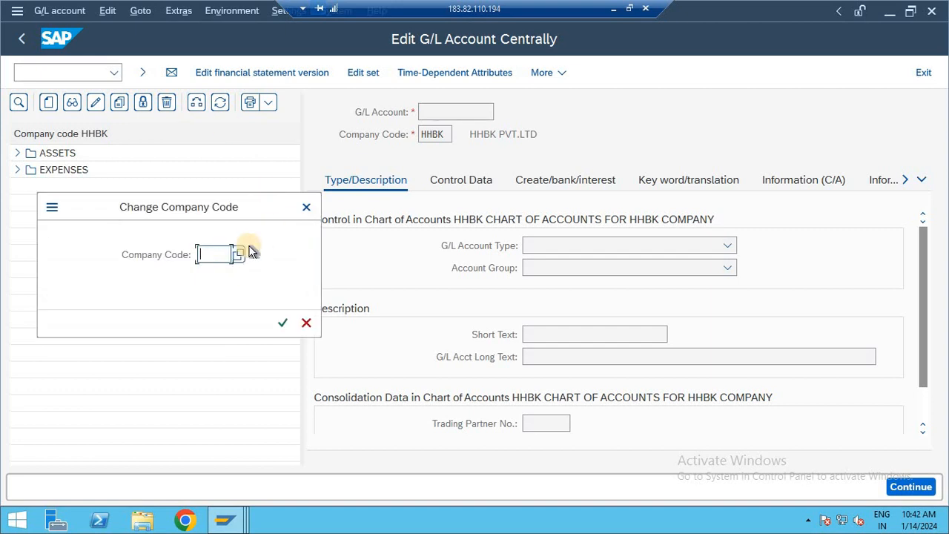
pyautogui.write('ENTR')
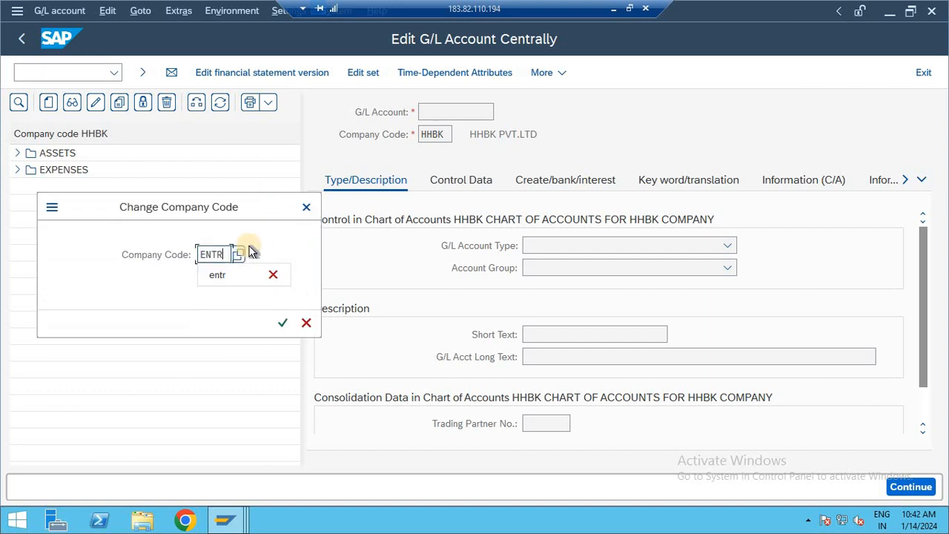
pyautogui.press('Return')
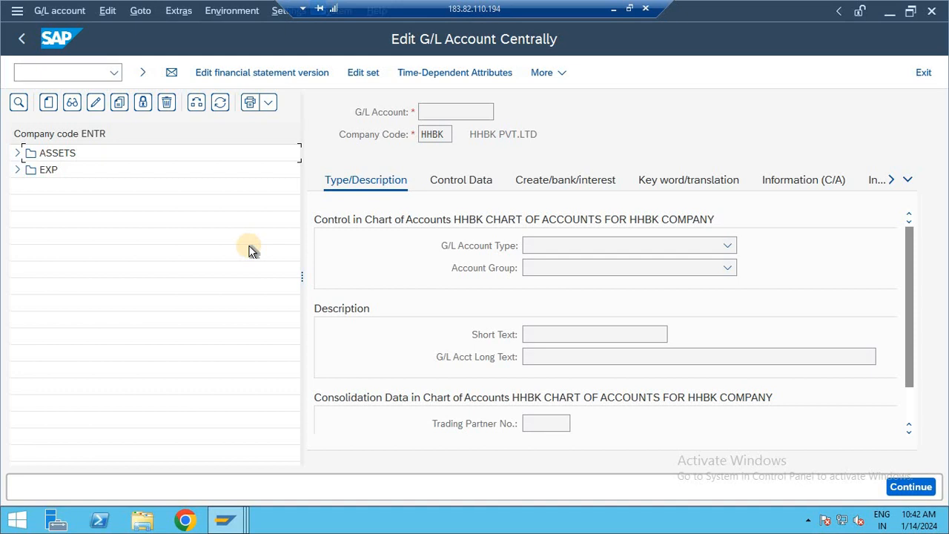
# Step: Examine the G/L accounts under the ASSETS and EXP groups of company code ENTR and leave account maintenance
pyautogui.click(18, 153)
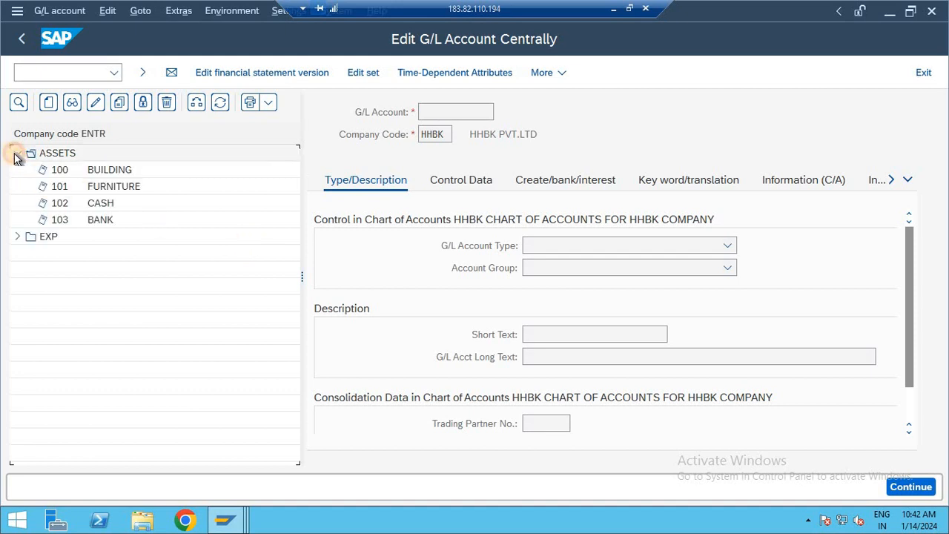
pyautogui.click(16, 237)
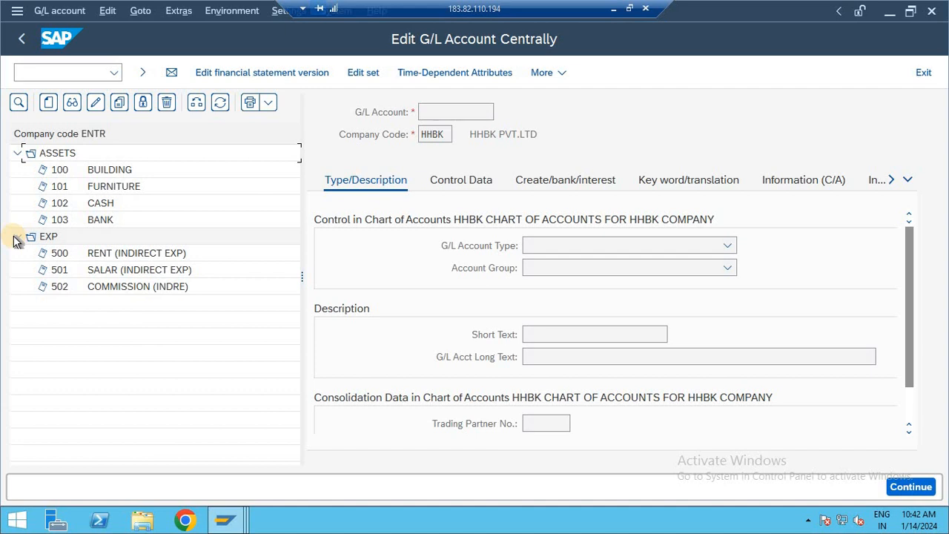
pyautogui.press('F3')
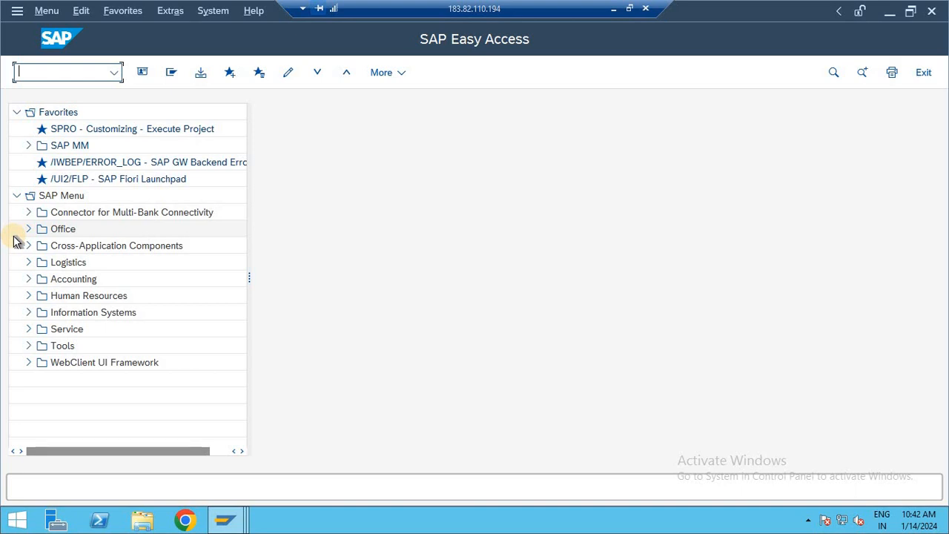
# Step: Open the G/L account groups with transaction OBD4 and position the list at chart of accounts ENTR
pyautogui.write('OBD4')
pyautogui.press('Return')
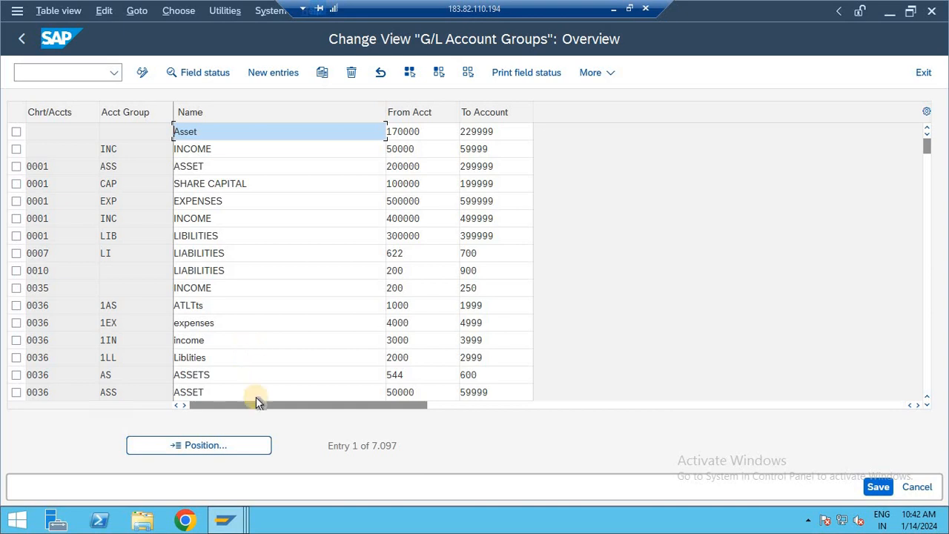
pyautogui.click(213, 452)
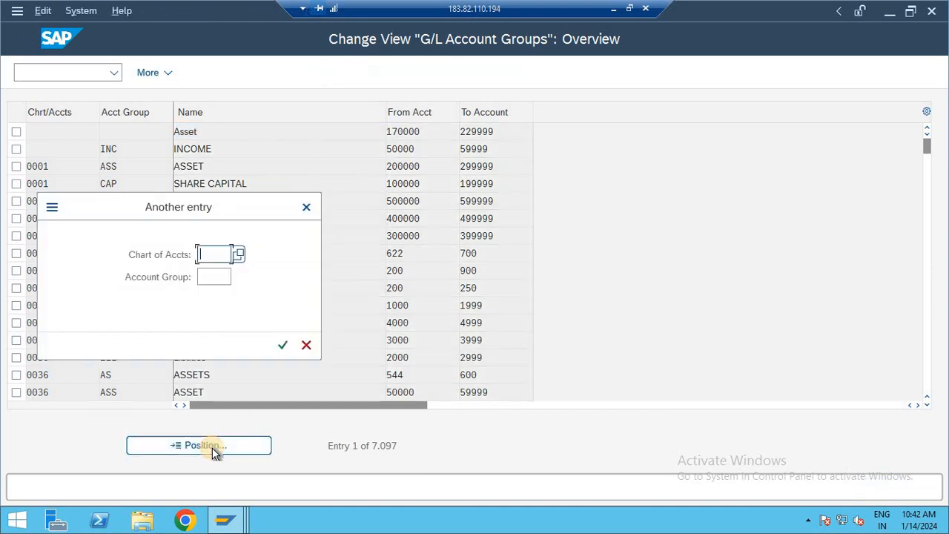
pyautogui.write('entr')
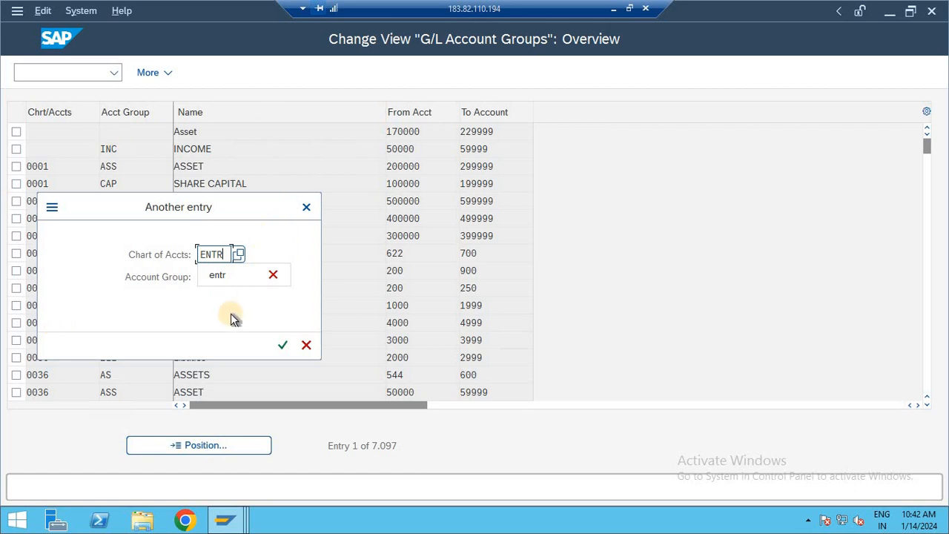
pyautogui.press('Return')
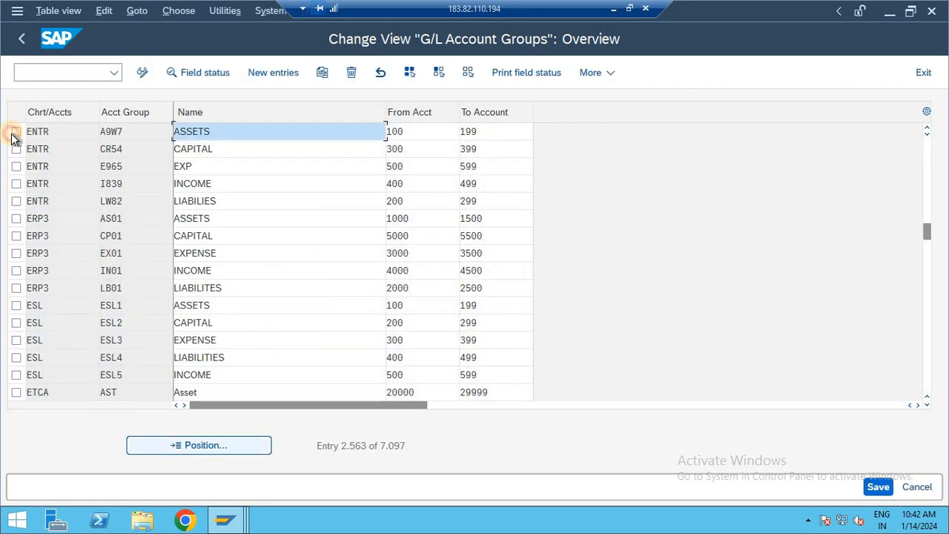
# Step: Mark the five ENTR account groups from ASSETS to LIABILIES to review their number ranges, and return to SAP Easy Access
pyautogui.keyDown('shift'); pyautogui.click(16, 185); pyautogui.keyUp('shift')
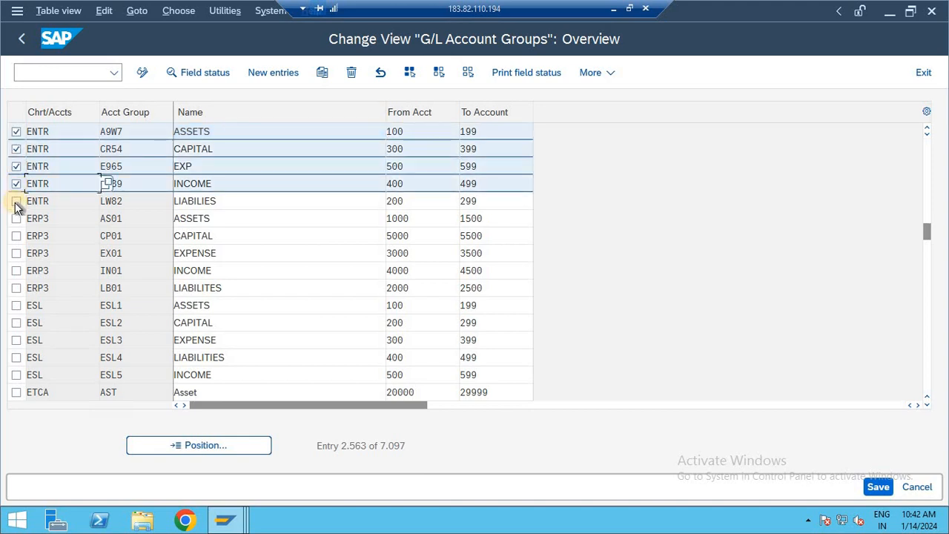
pyautogui.click(17, 201)
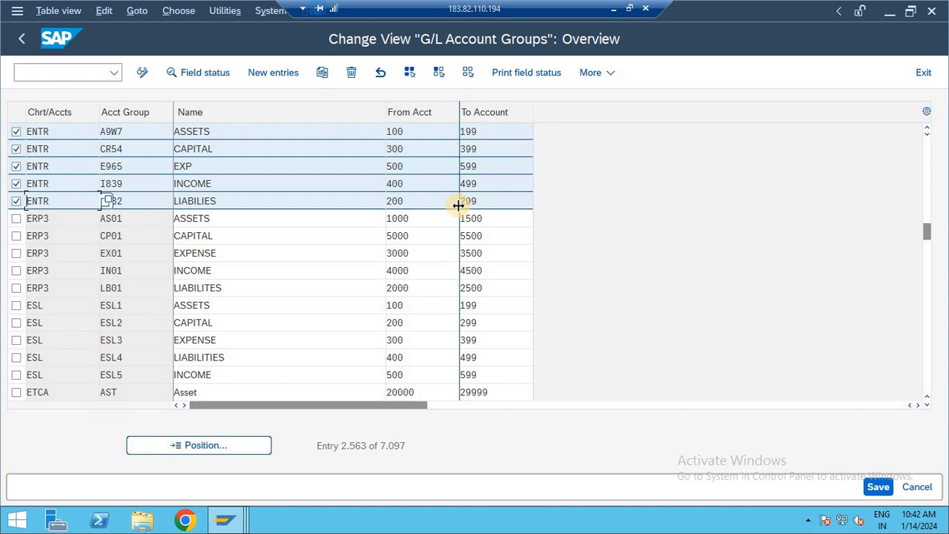
pyautogui.click(64, 72)
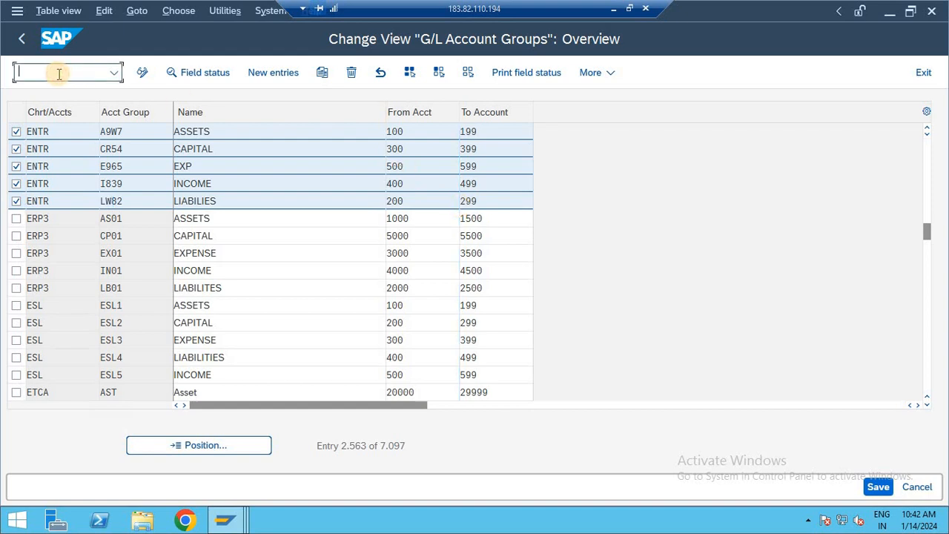
pyautogui.write('/N')
pyautogui.press('Return')
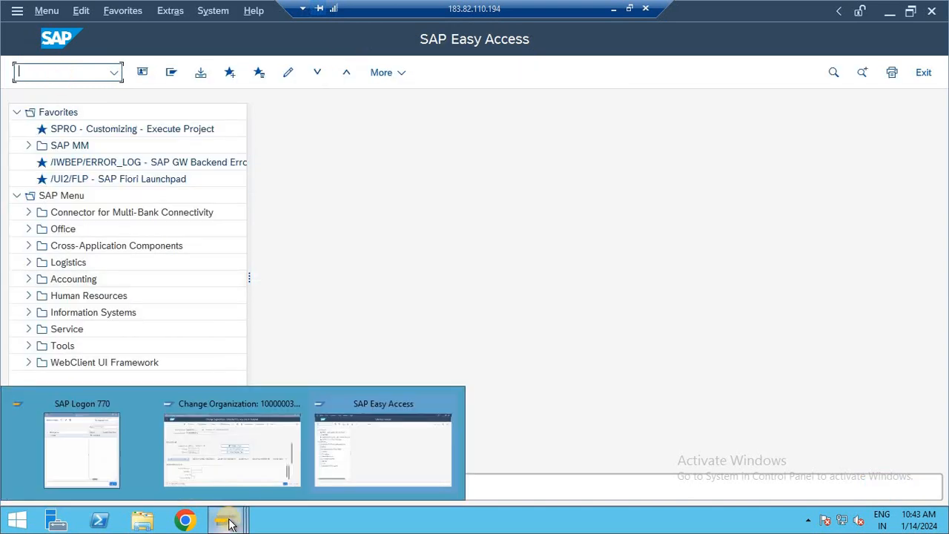
# Step: Reopen central G/L account maintenance with FS00 and list the ASSETS and EXP accounts of company code ENTR
pyautogui.write('FS00')
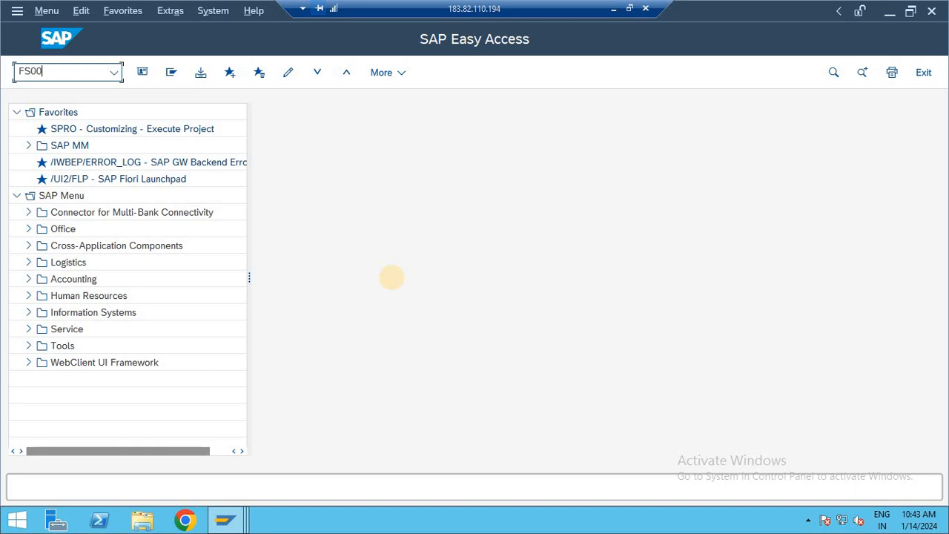
pyautogui.press('Return')
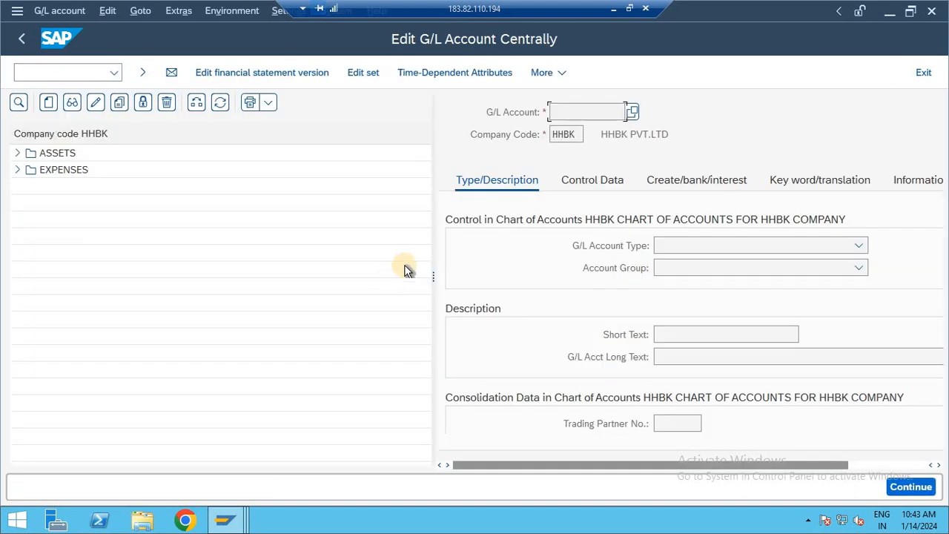
pyautogui.moveTo(432, 277); pyautogui.dragTo(292, 237)
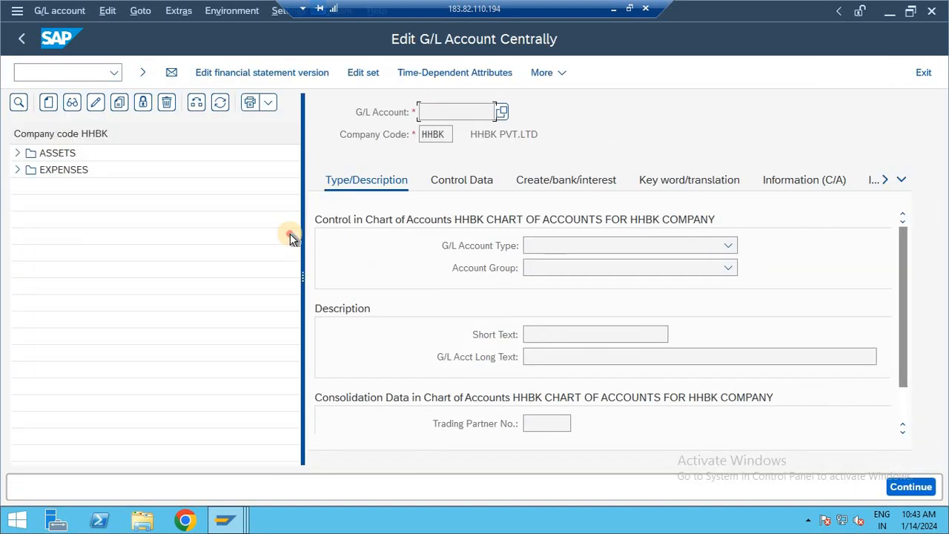
pyautogui.click(195, 102)
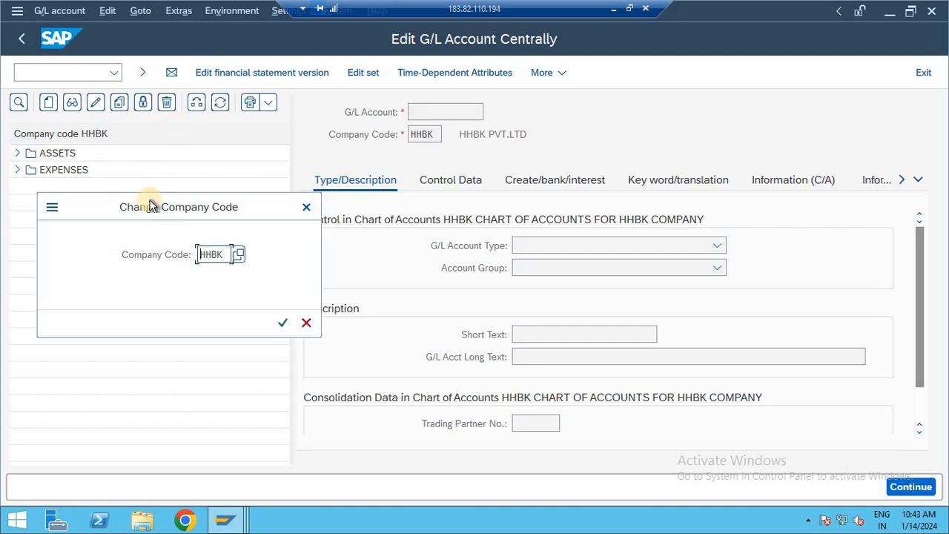
pyautogui.write('ENT')
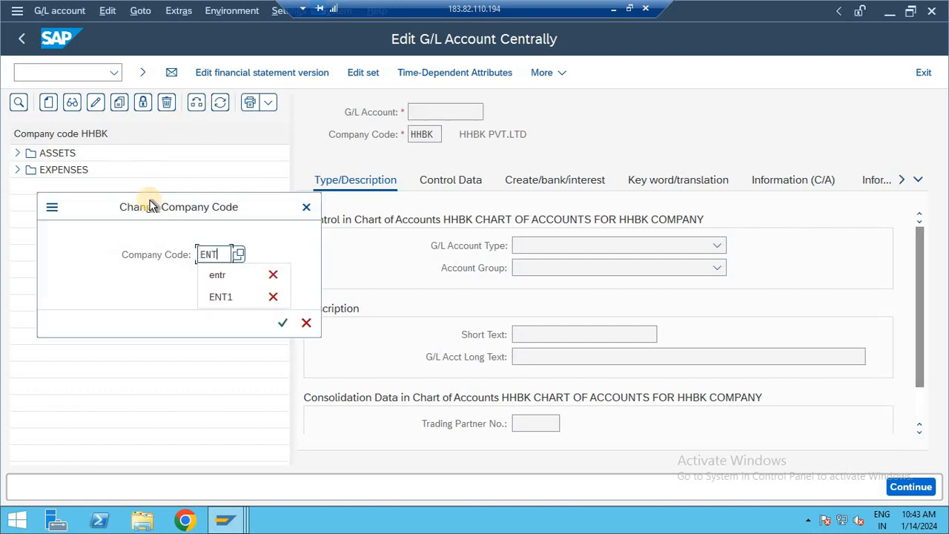
pyautogui.write('R')
pyautogui.press('Return')
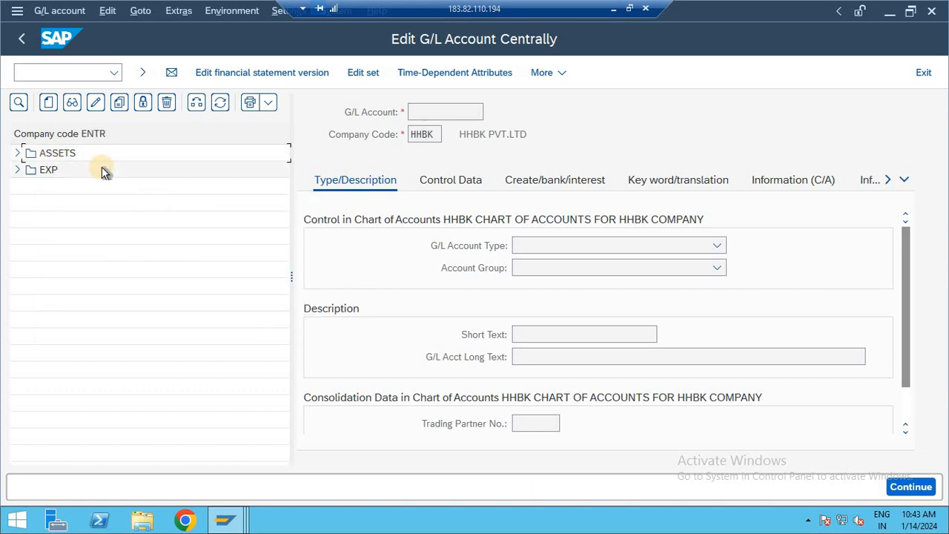
pyautogui.click(16, 154)
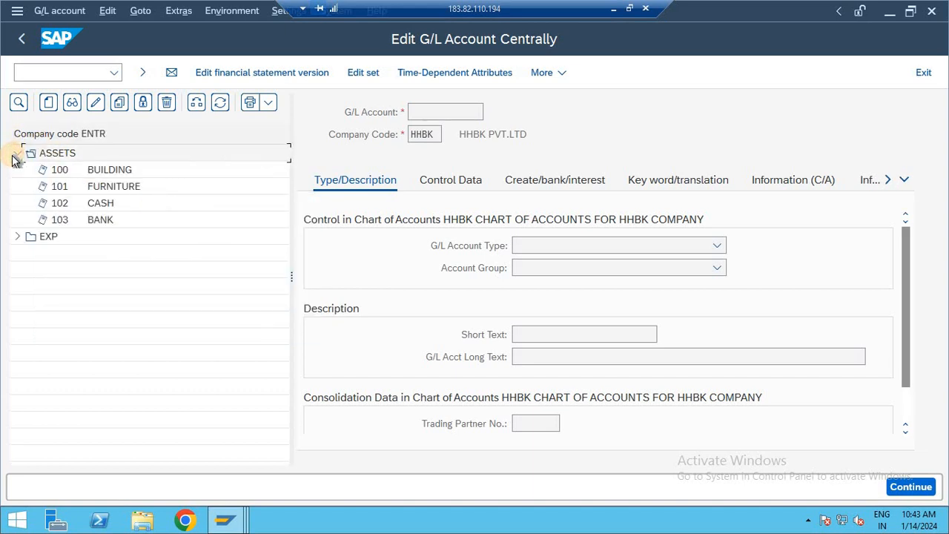
pyautogui.click(17, 237)
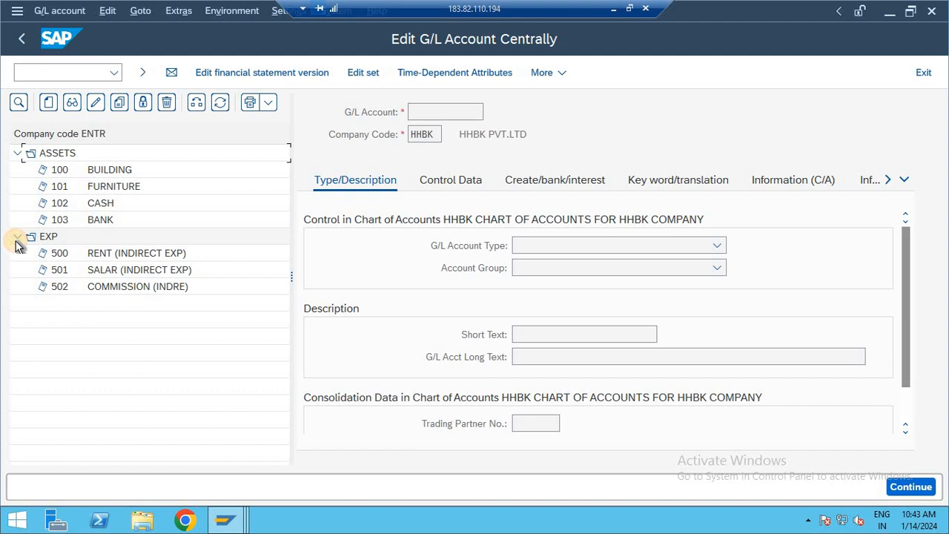
# Step: Start creating G/L account 200 in company code ENTR
pyautogui.click(48, 104)
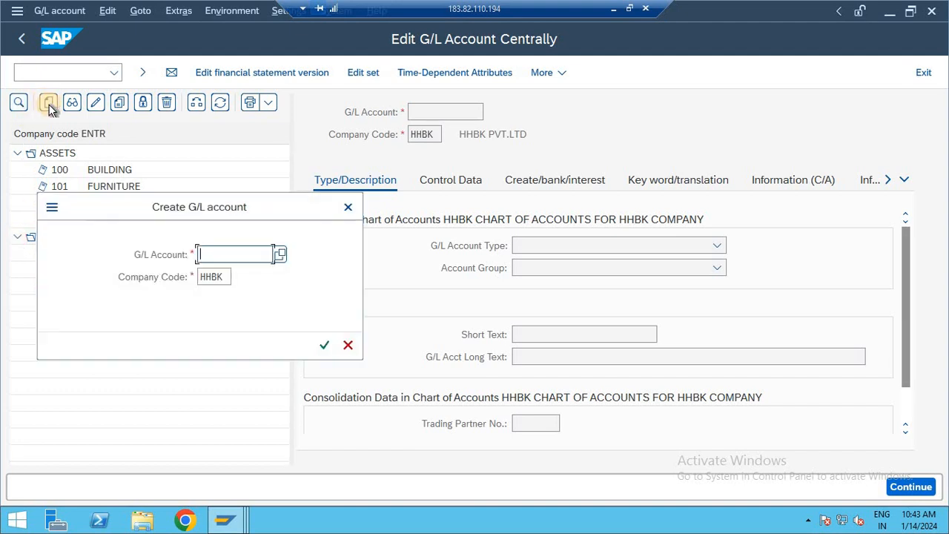
pyautogui.moveTo(219, 215); pyautogui.dragTo(283, 274)
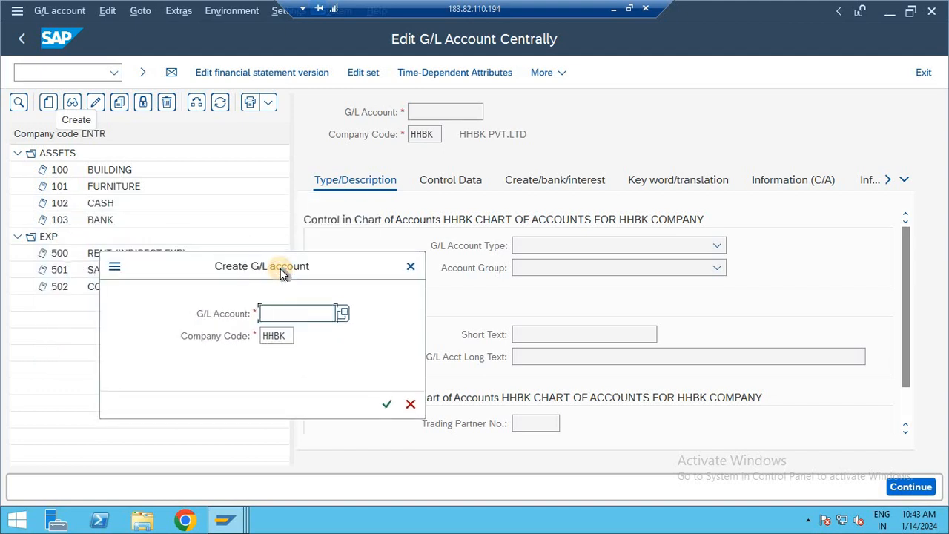
pyautogui.press('Tab')
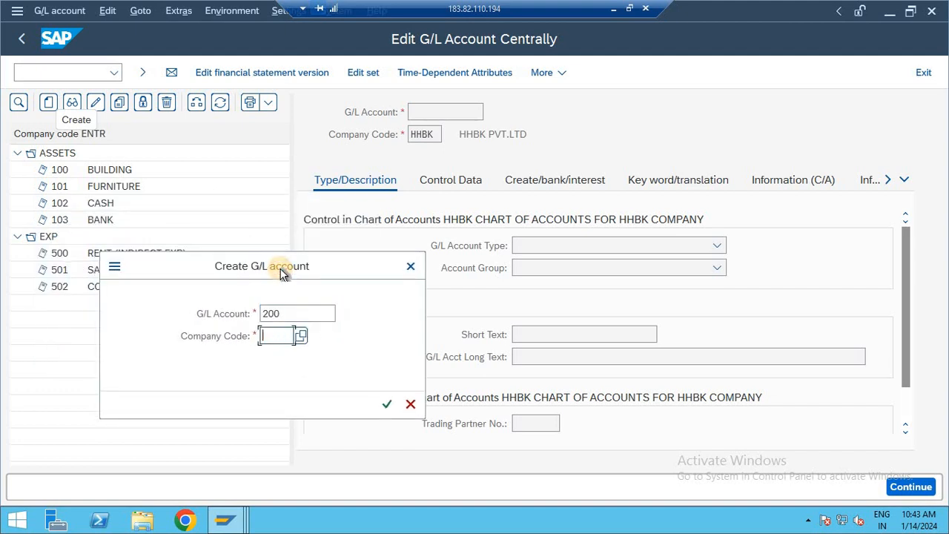
pyautogui.write('E')
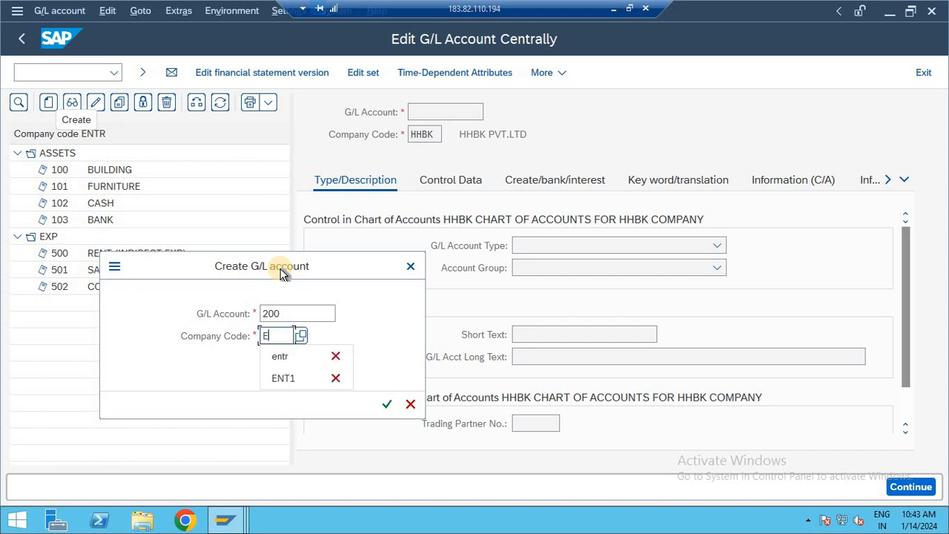
pyautogui.write('NTR')
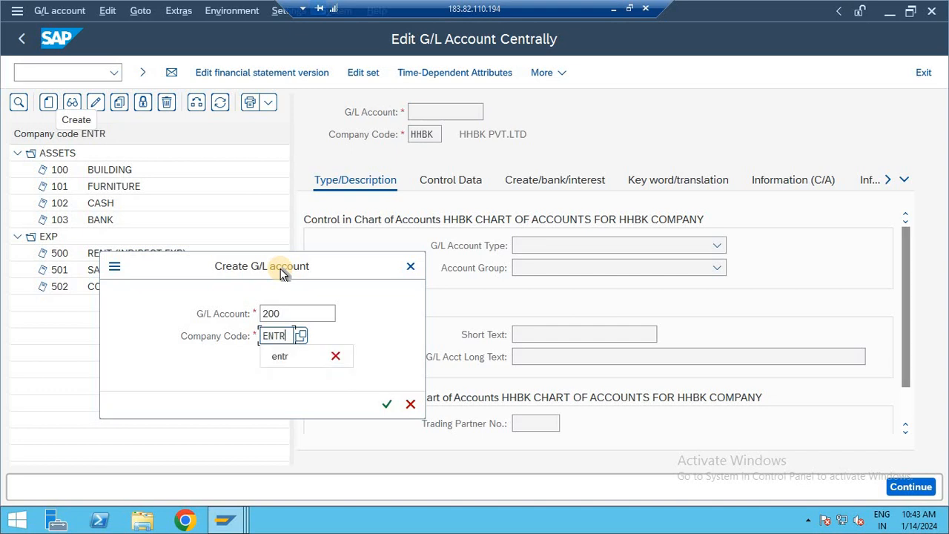
pyautogui.click(386, 403)
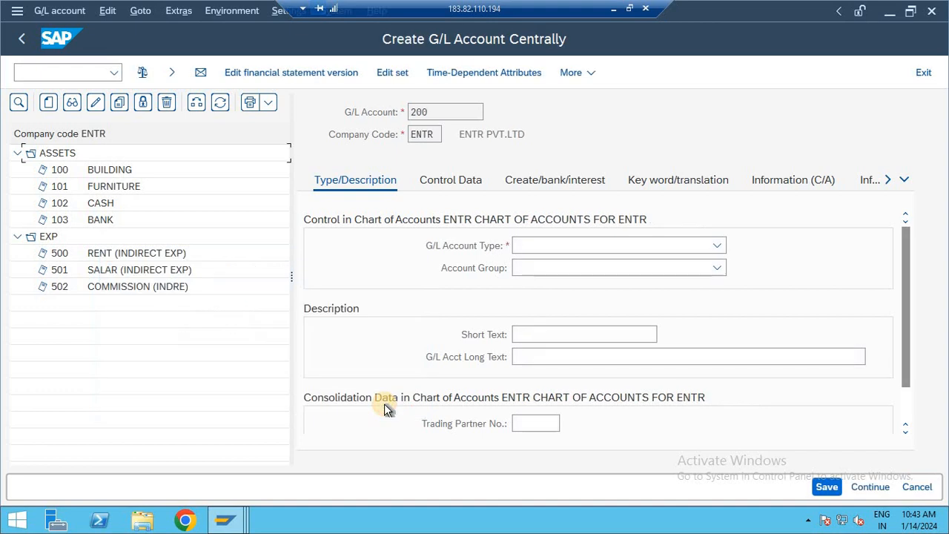
# Step: Describe account 200 with short text SUNDRY CREDITOR and long text SUNDRY CREDITOR A/C
pyautogui.click(563, 333)
pyautogui.write('SU')
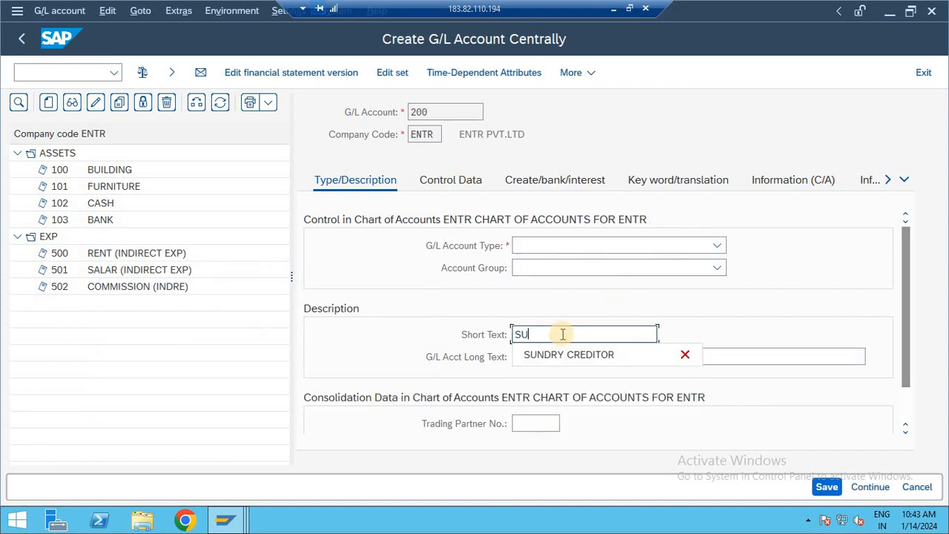
pyautogui.press('Down')
pyautogui.press('Return')
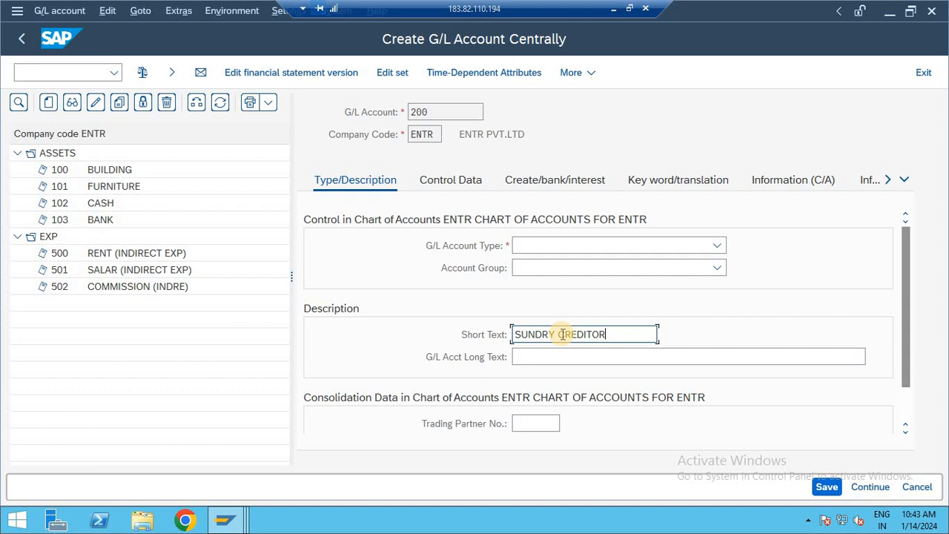
pyautogui.tripleClick(563, 334)
pyautogui.hotkey('ctrl', 'c')
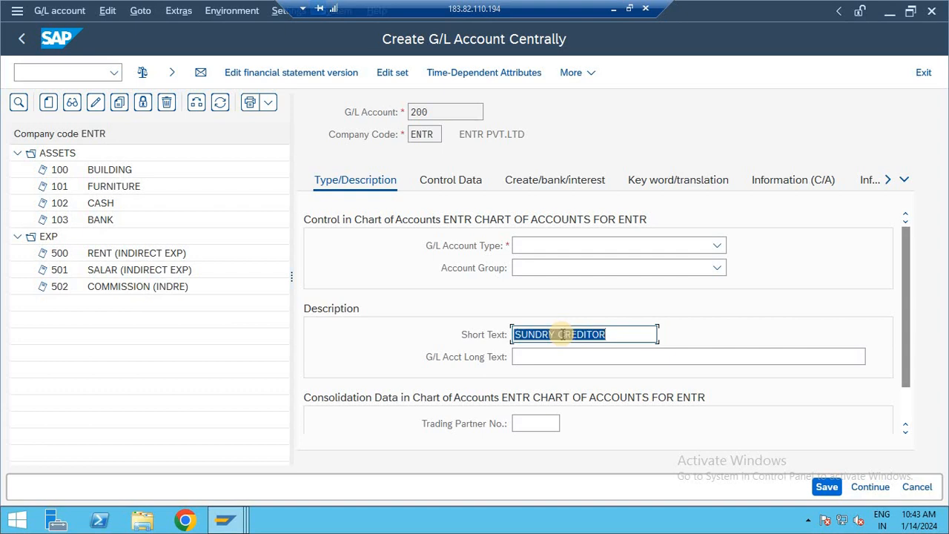
pyautogui.click(563, 334)
pyautogui.press('Tab')
pyautogui.hotkey('ctrl', 'v')
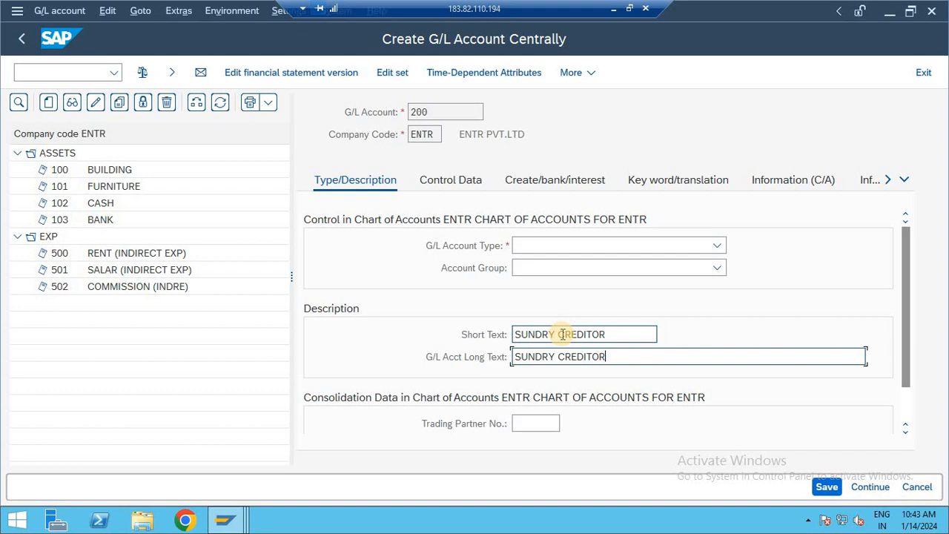
pyautogui.write('A/C')
# Step: Set the G/L account type to Balance Sheet Account and the account group to LIABILIES
pyautogui.click(642, 244)
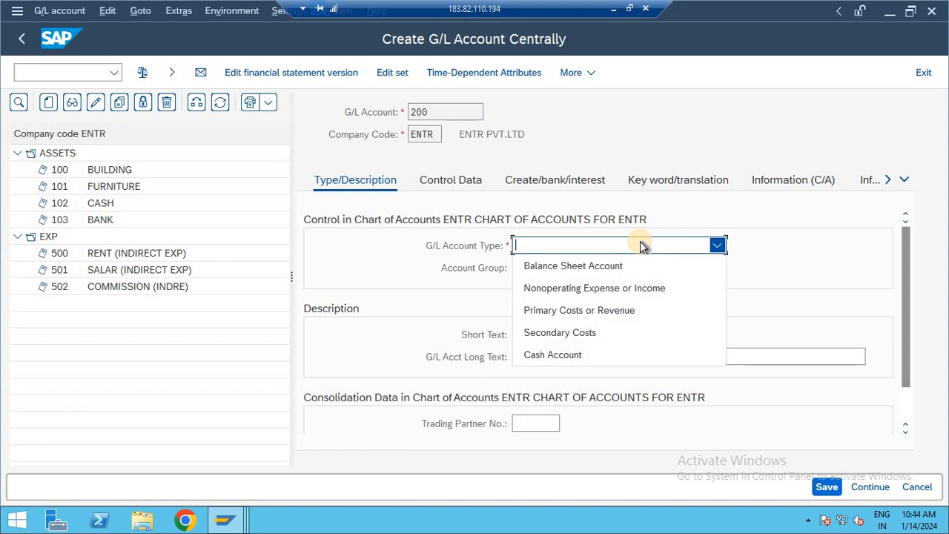
pyautogui.click(597, 267)
pyautogui.click(577, 269)
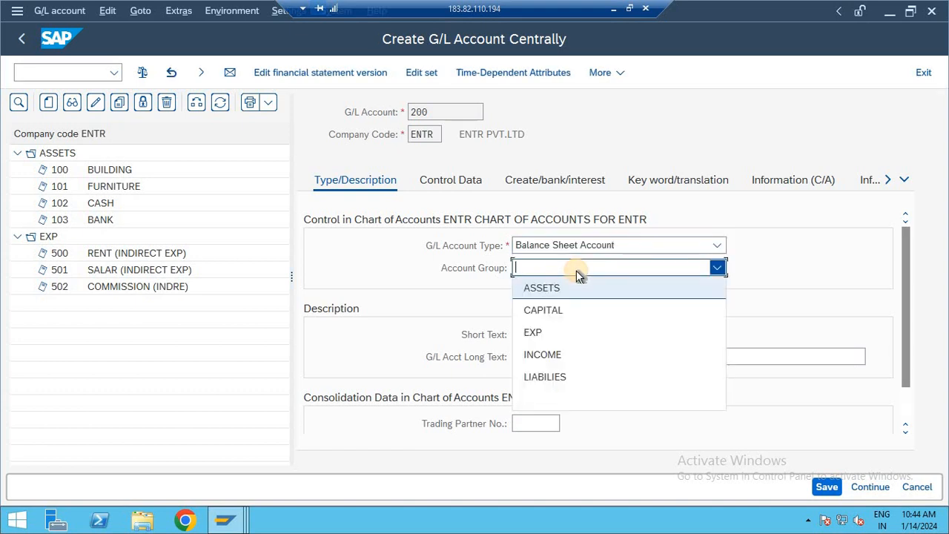
pyautogui.click(575, 371)
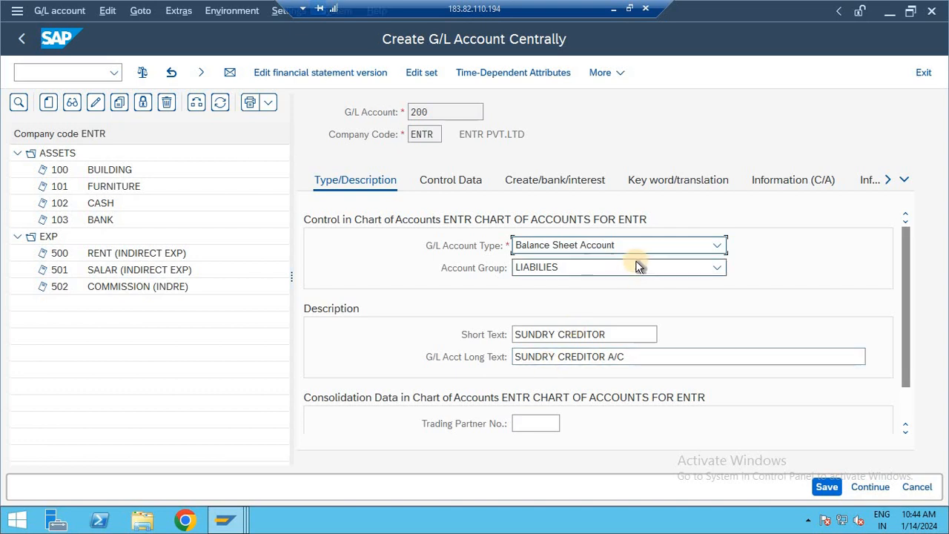
# Step: Try account group CAPITAL for account 200 and set it back to LIABILIES
pyautogui.click(629, 267)
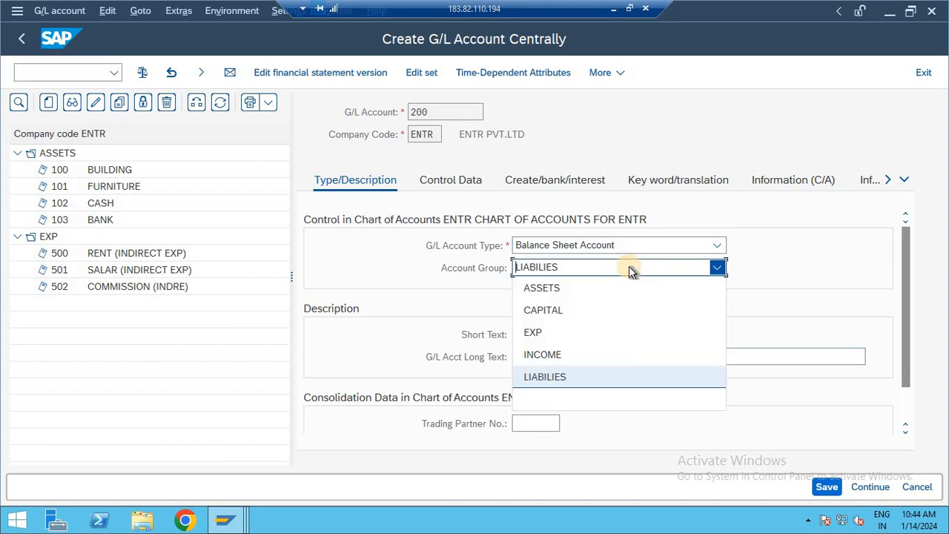
pyautogui.click(576, 311)
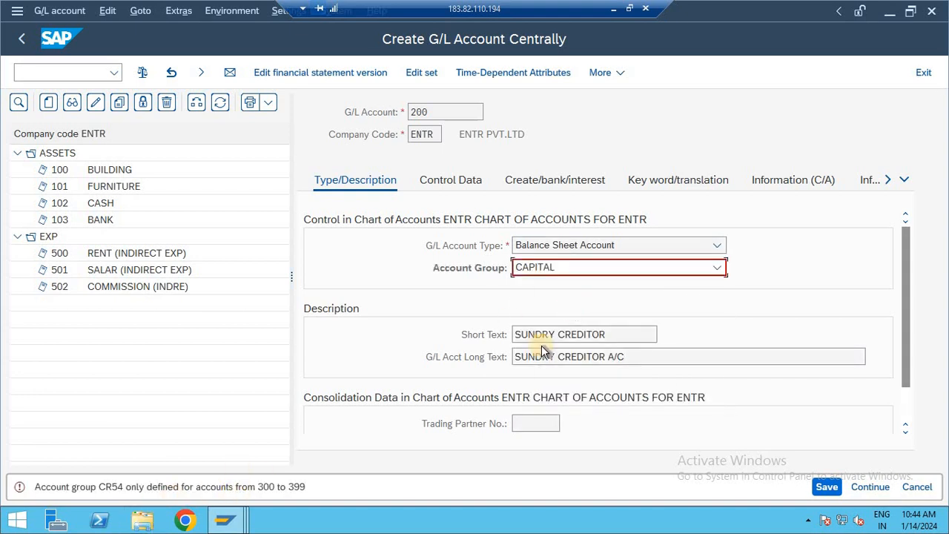
pyautogui.click(585, 269)
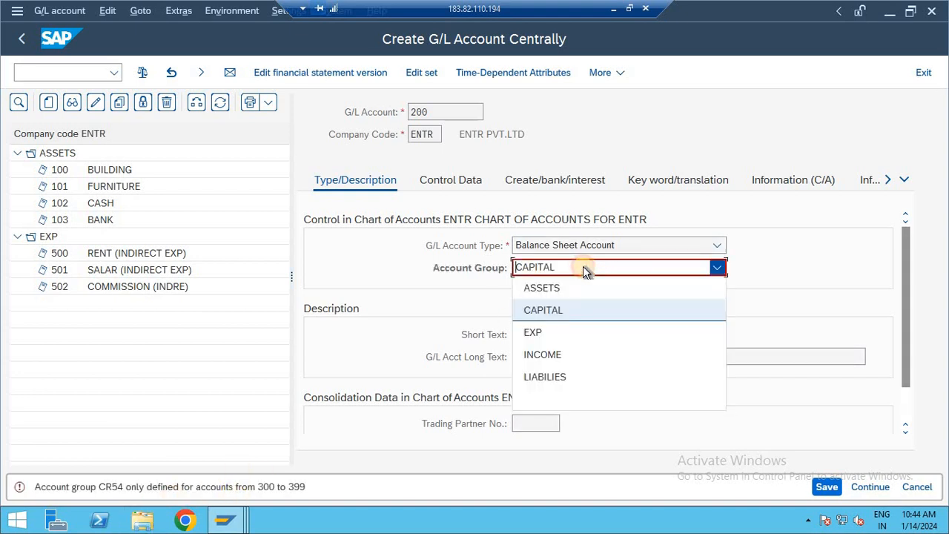
pyautogui.click(544, 377)
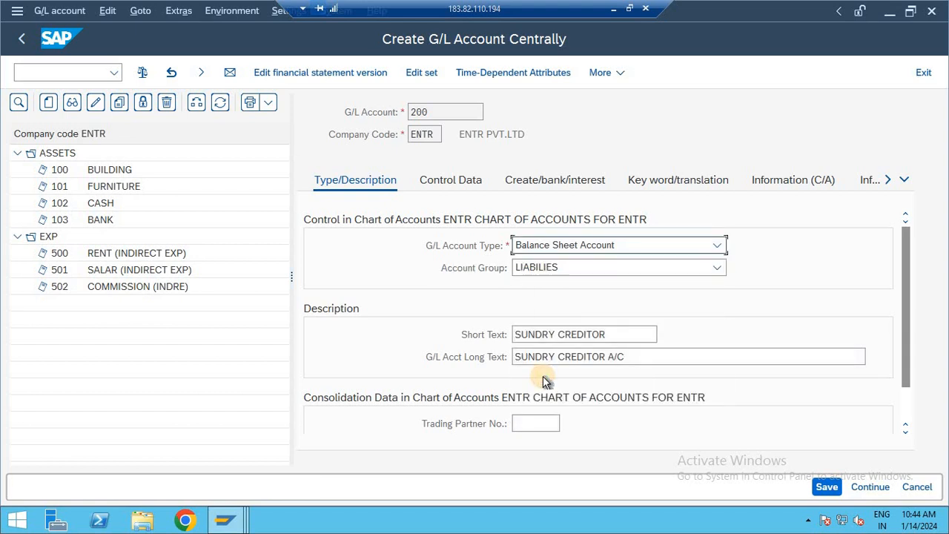
# Step: Try sort key 001 in the control data of account 200 and clear the entry again
pyautogui.click(442, 186)
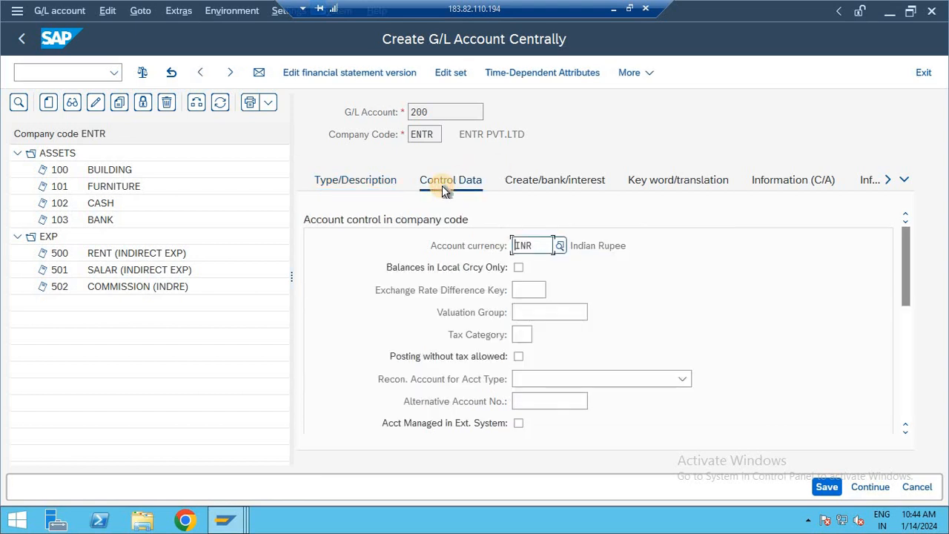
pyautogui.moveTo(905, 243); pyautogui.dragTo(907, 326)
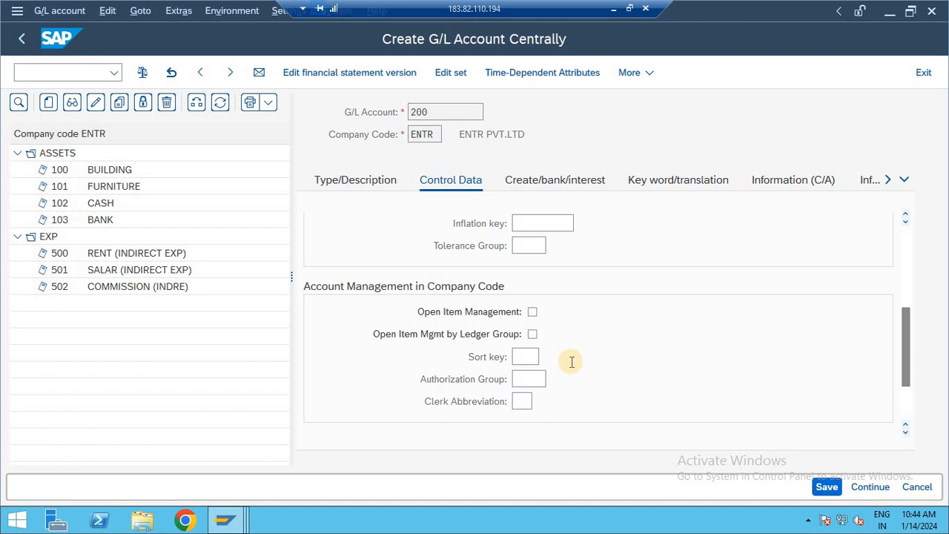
pyautogui.click(522, 361)
pyautogui.write('00')
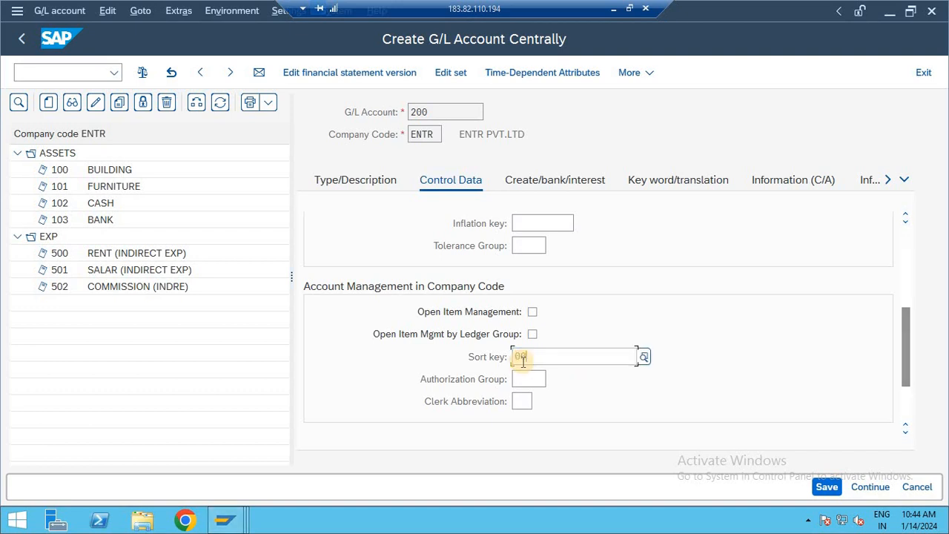
pyautogui.write('1')
pyautogui.press('BackSpace')
pyautogui.press('BackSpace')
pyautogui.press('BackSpace')
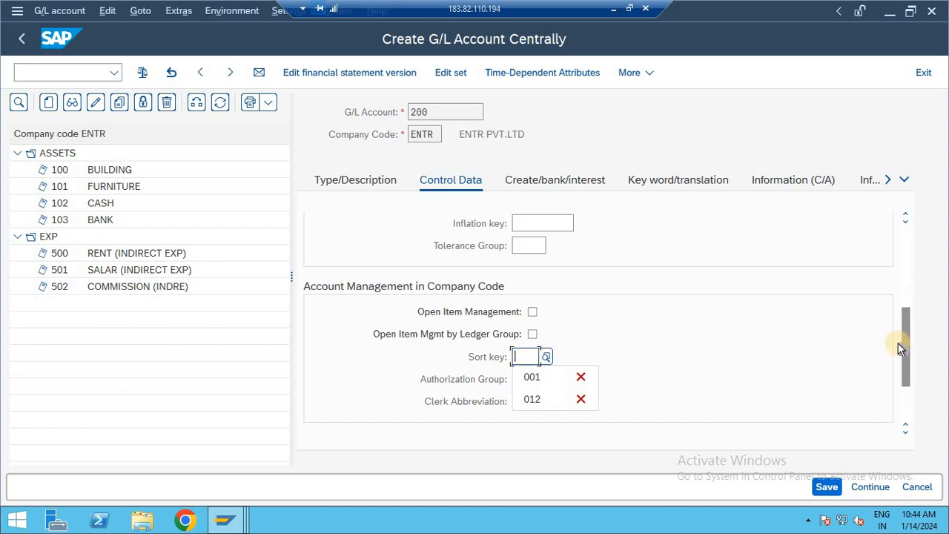
pyautogui.click(580, 377)
pyautogui.click(581, 377)
pyautogui.scroll(5, 914, 312)
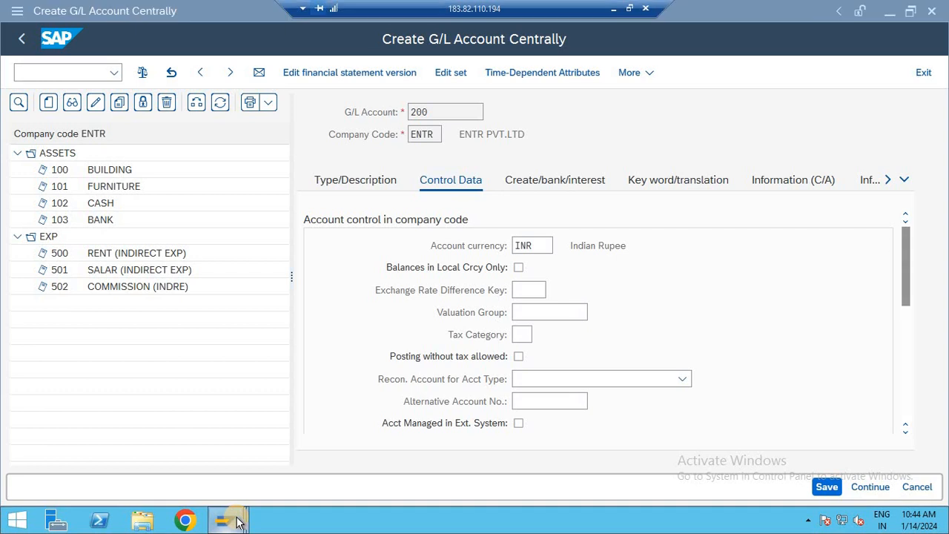
# Step: Check the vendor's reconciliation account field in the business partner window and set account 200's reconciliation account type to Vendors
pyautogui.moveTo(228, 517)
pyautogui.click(211, 449)
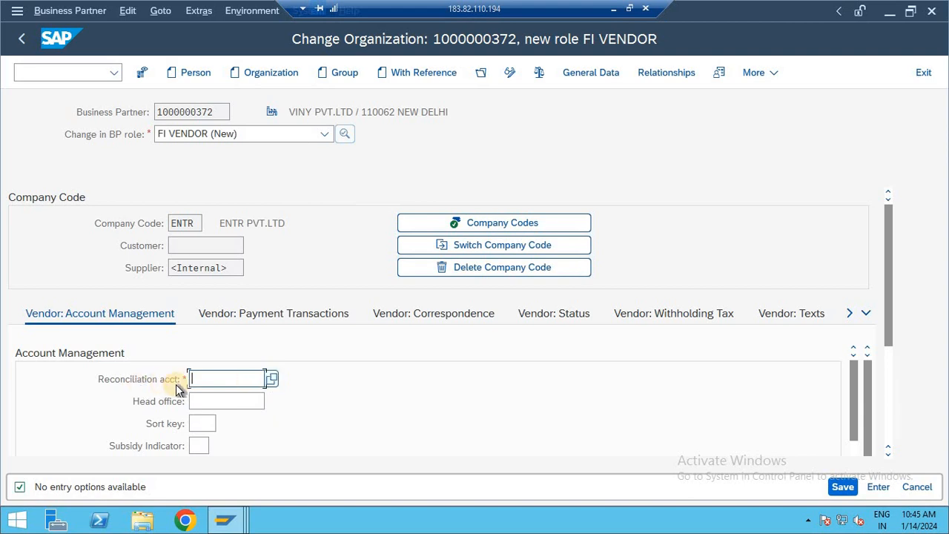
pyautogui.click(226, 522)
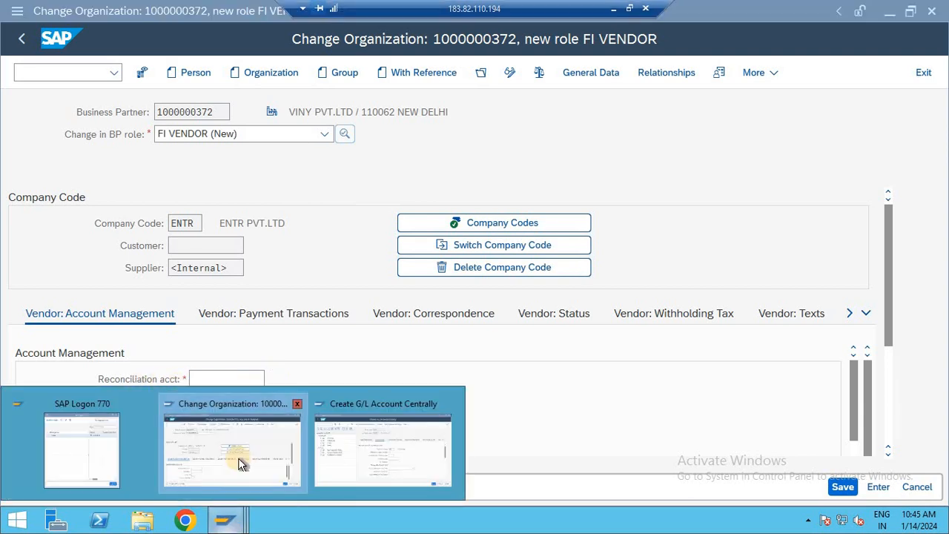
pyautogui.click(333, 451)
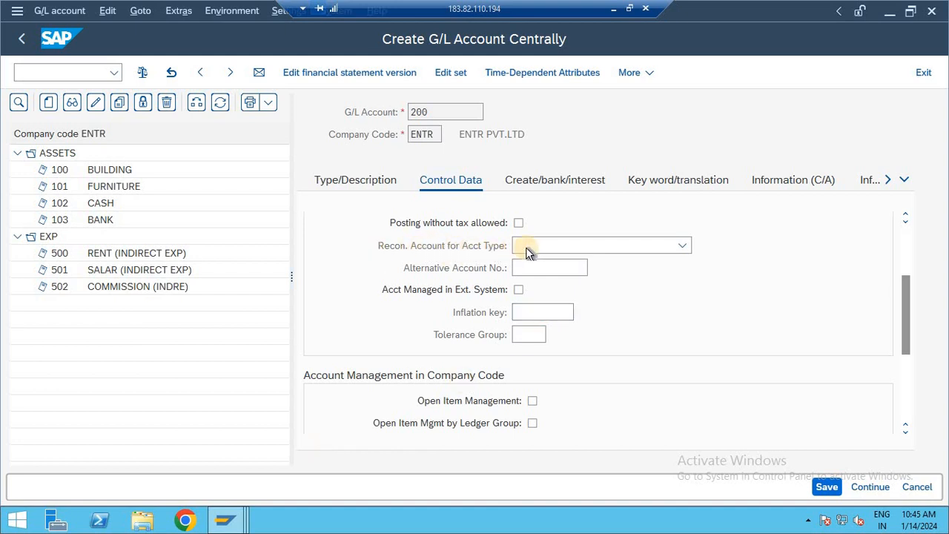
pyautogui.click(553, 245)
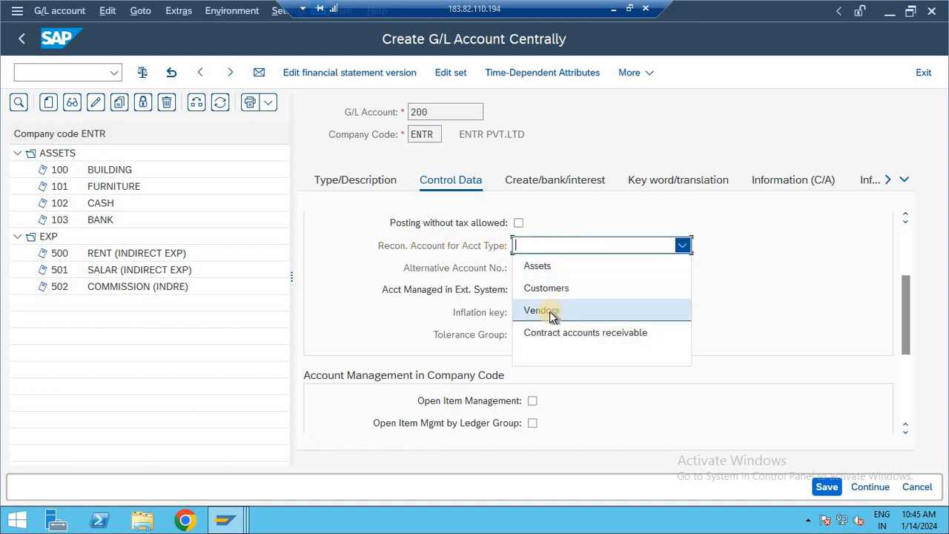
pyautogui.click(551, 311)
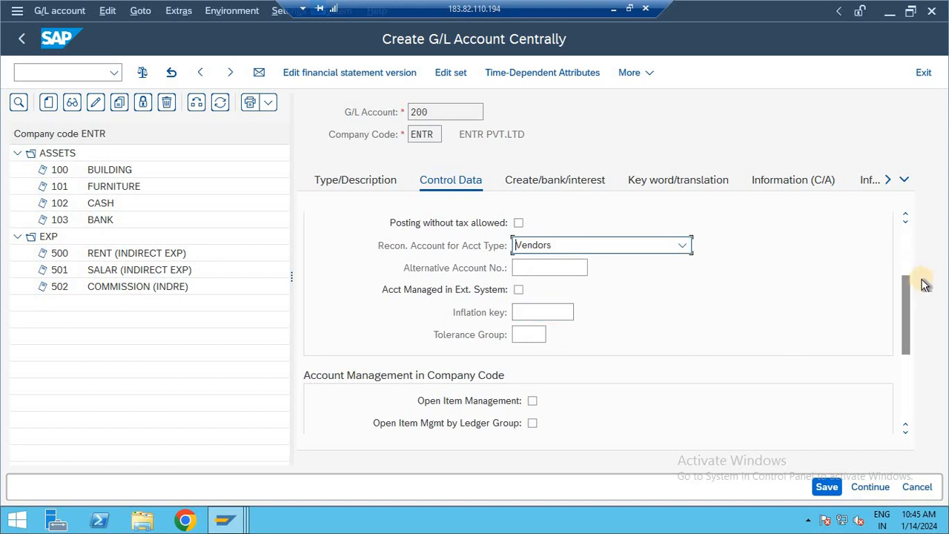
# Step: Choose sort key 012 (Vendor number) for account 200's account management in the company code
pyautogui.moveTo(915, 290); pyautogui.dragTo(915, 324)
pyautogui.click(523, 356)
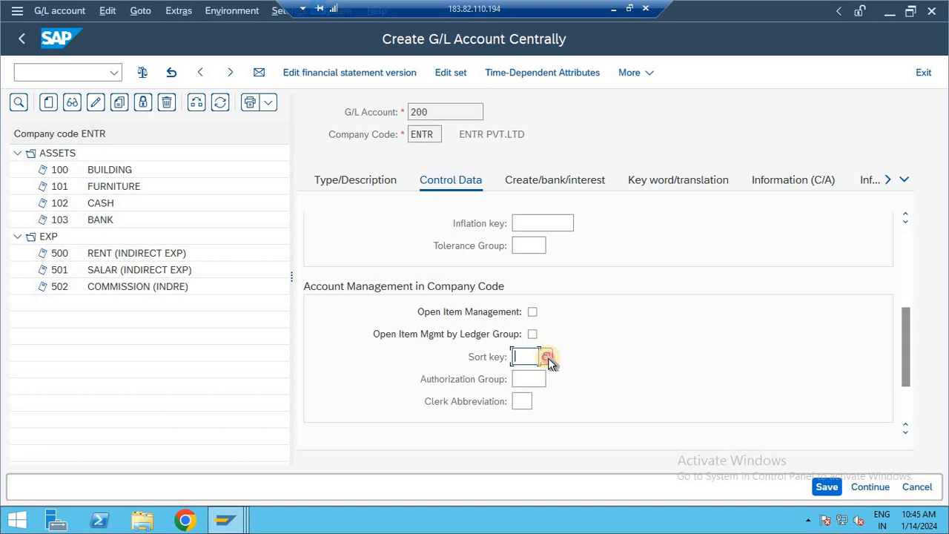
pyautogui.click(546, 358)
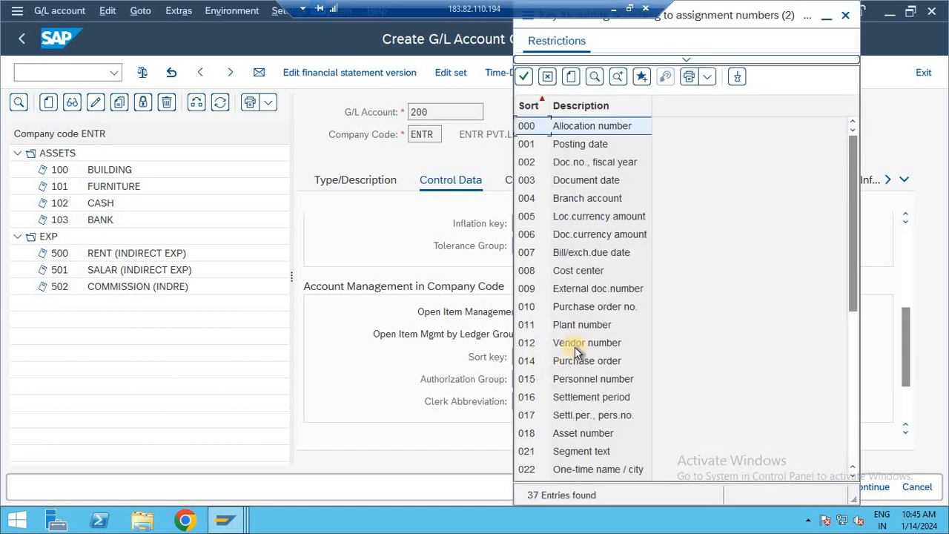
pyautogui.click(575, 345)
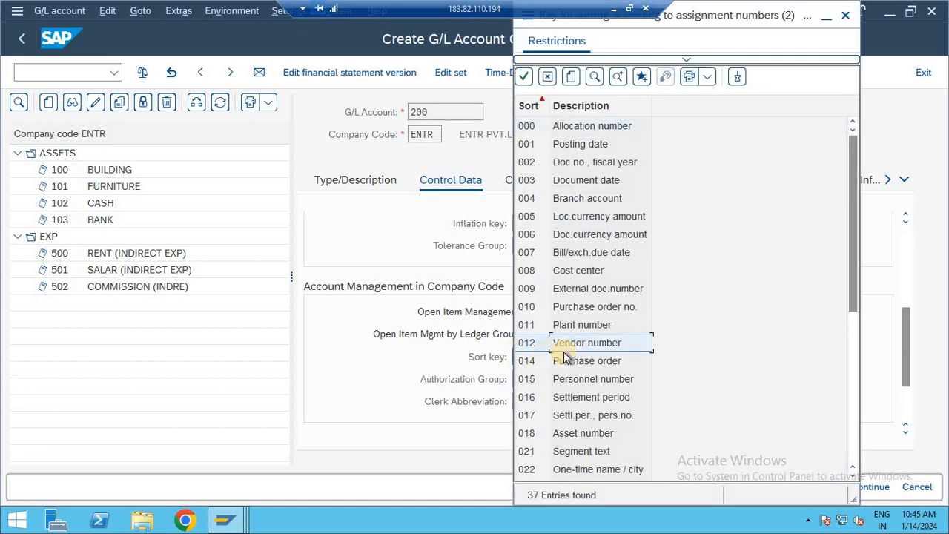
pyautogui.doubleClick(570, 347)
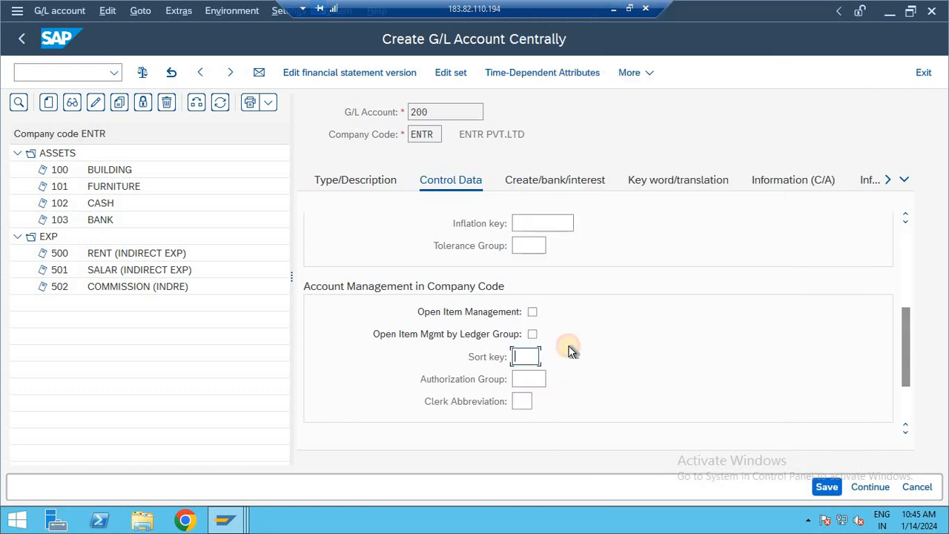
# Step: Assign field status group YB67 (Reconciliation accounts) to G/L account 200
pyautogui.click(537, 182)
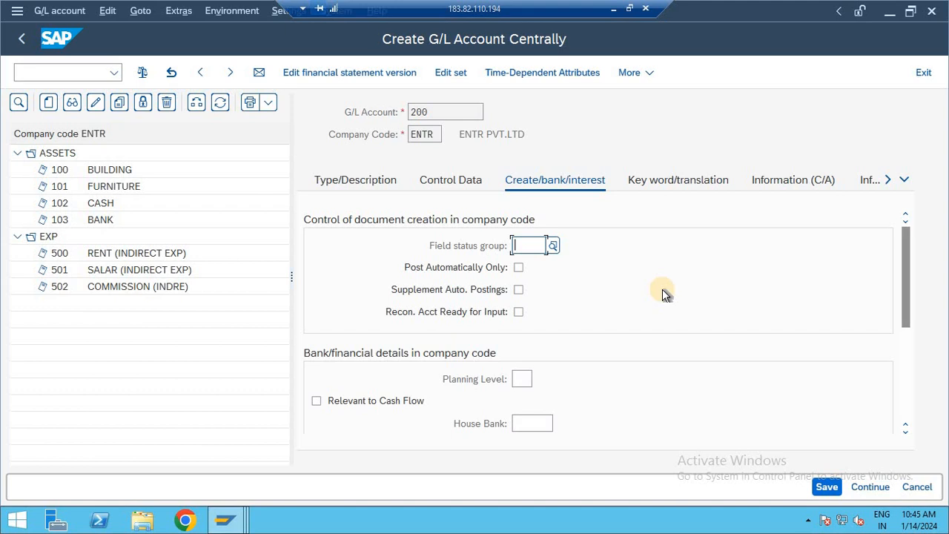
pyautogui.write('YB')
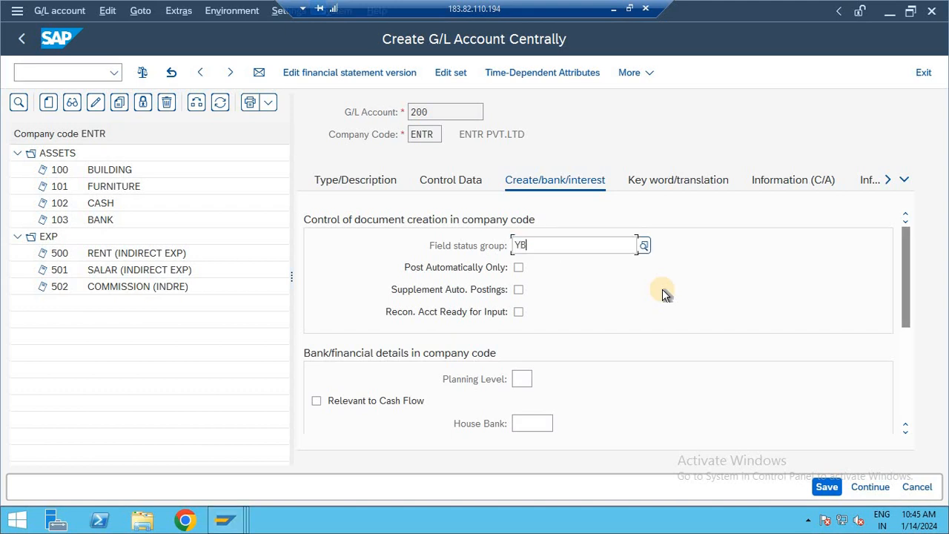
pyautogui.write('67')
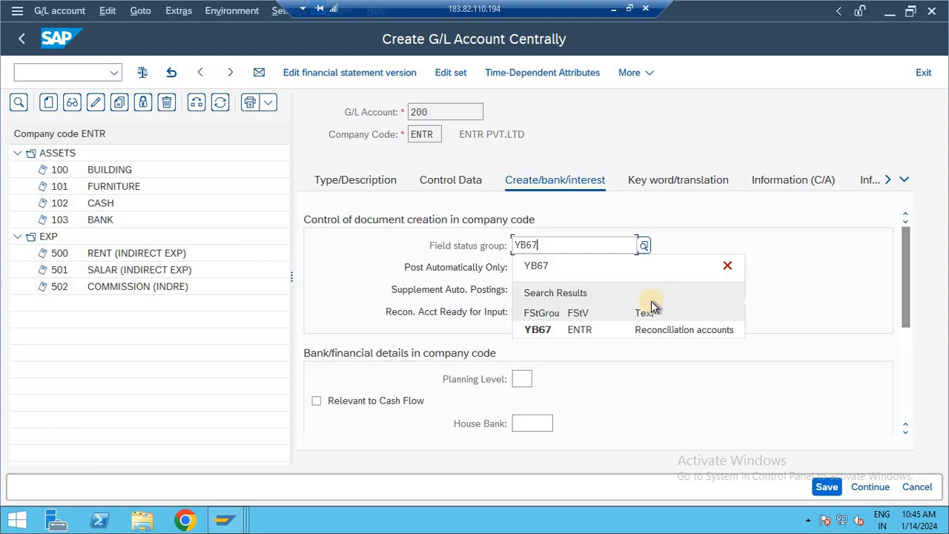
pyautogui.click(647, 332)
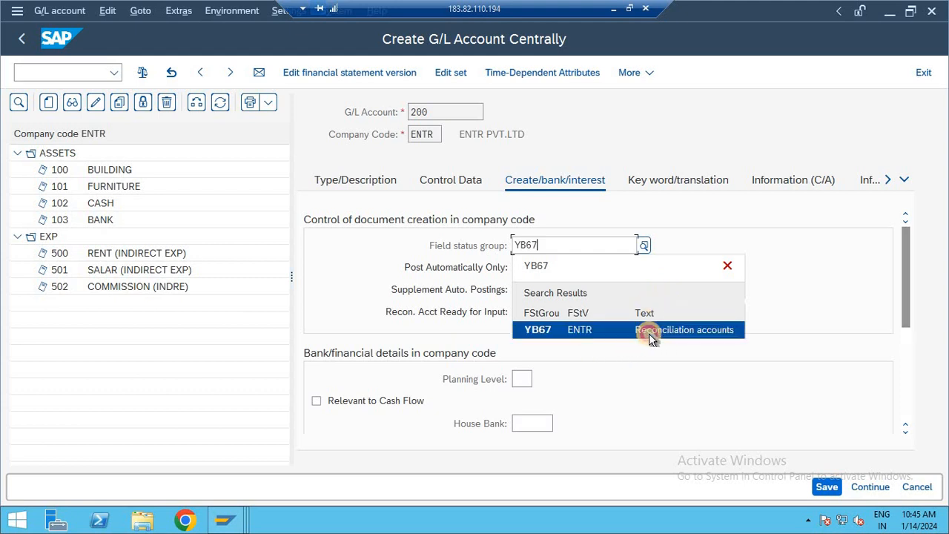
# Step: Look at the vendor's company code data in the business partner window and return to the creation of account 200
pyautogui.moveTo(236, 513)
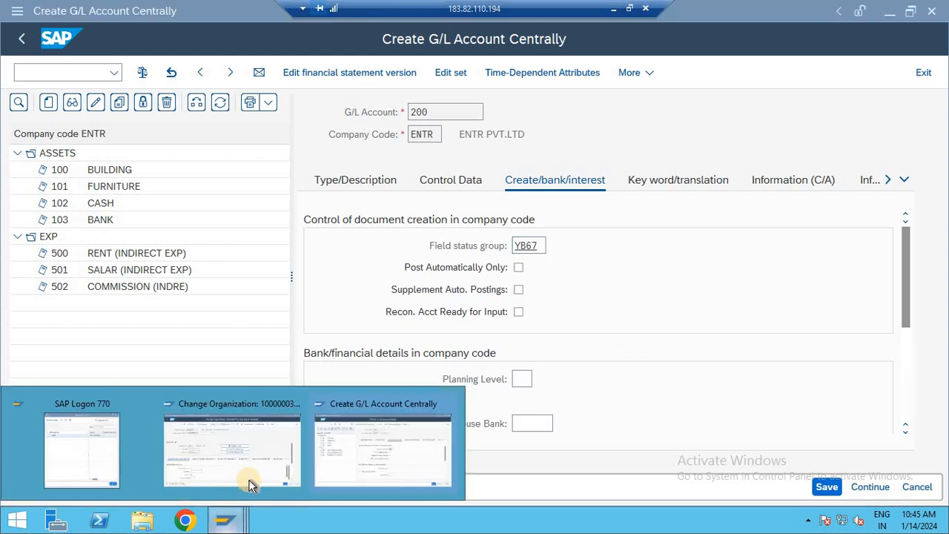
pyautogui.click(250, 483)
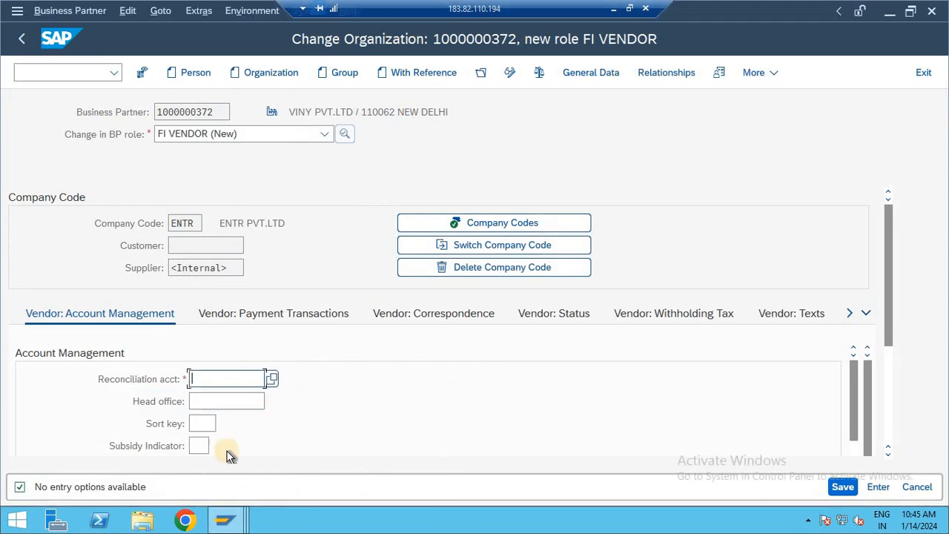
pyautogui.moveTo(232, 524)
pyautogui.click(405, 434)
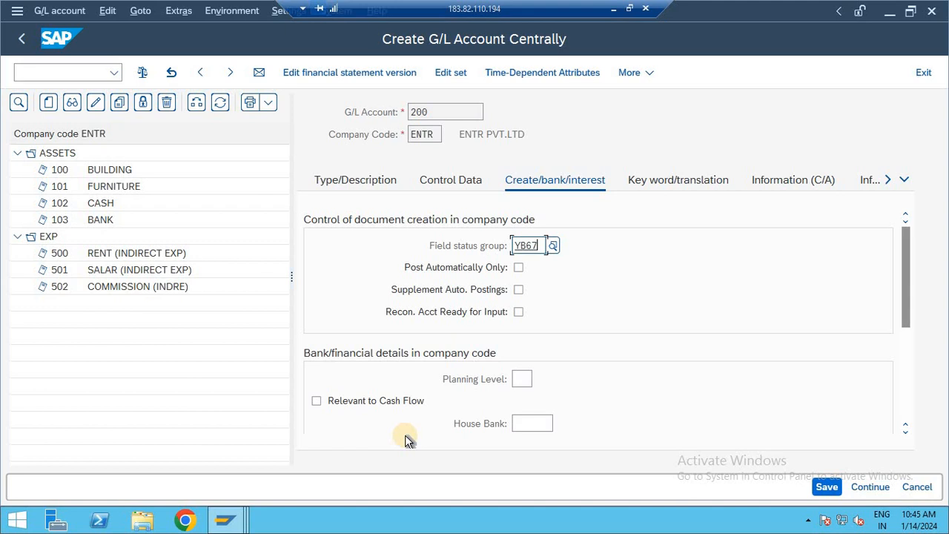
pyautogui.moveTo(241, 516)
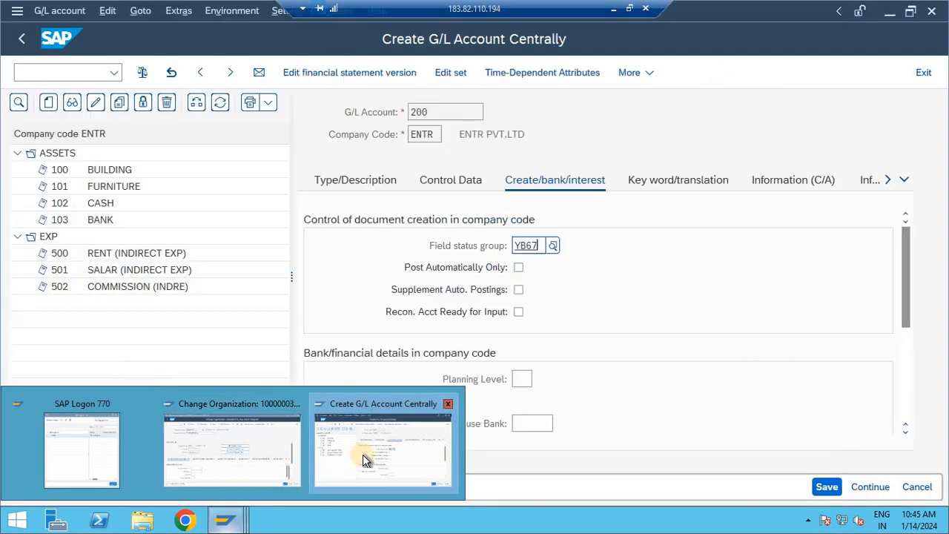
pyautogui.click(363, 458)
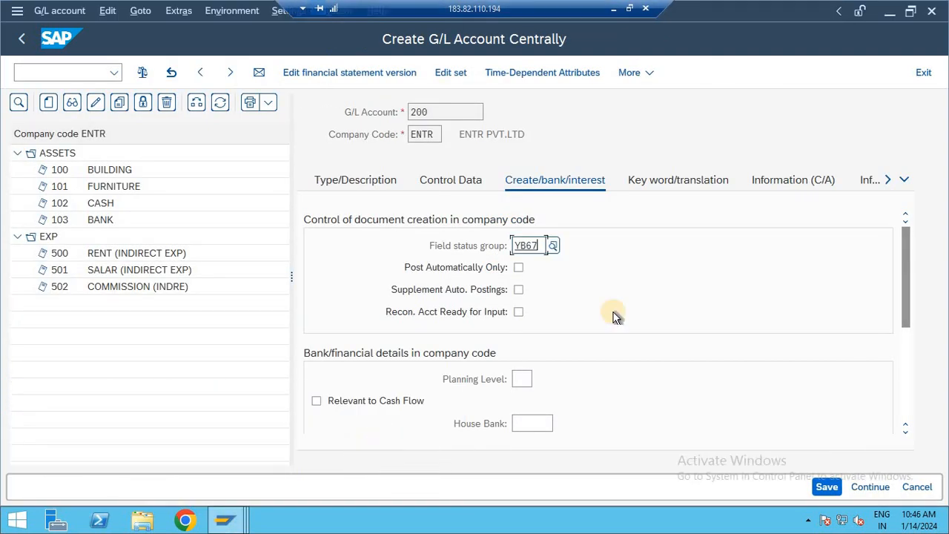
# Step: Save G/L account 200 and leave the transaction for the SAP Easy Access screen
pyautogui.click(826, 487)
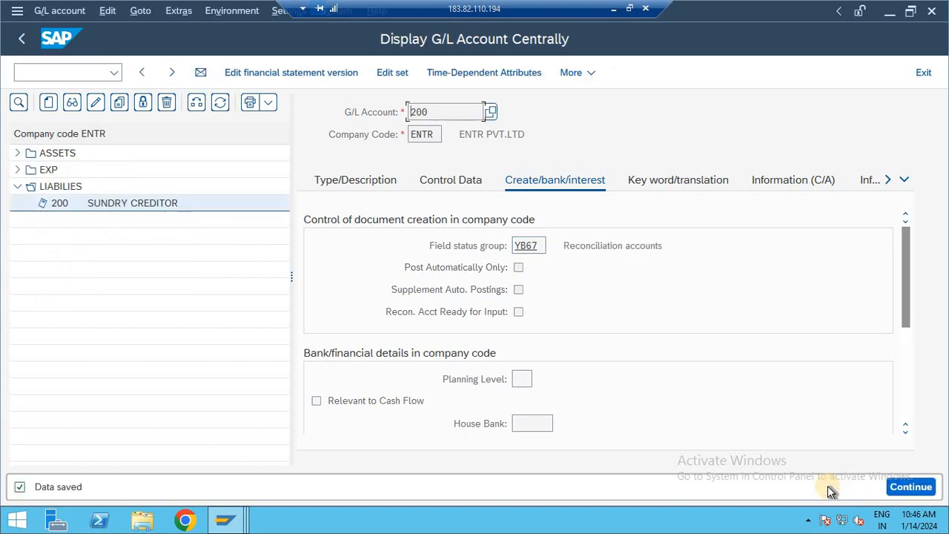
pyautogui.click(58, 69)
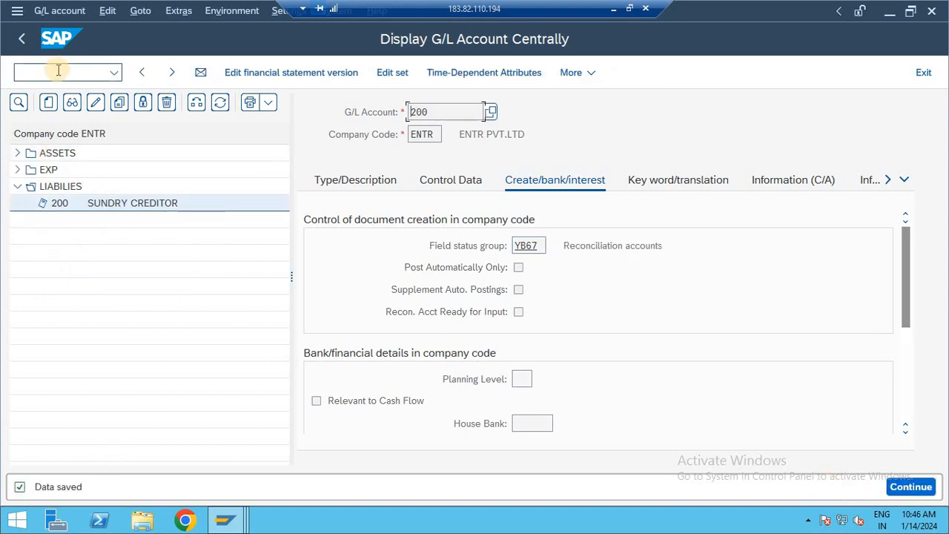
pyautogui.write('/n')
pyautogui.press('Return')
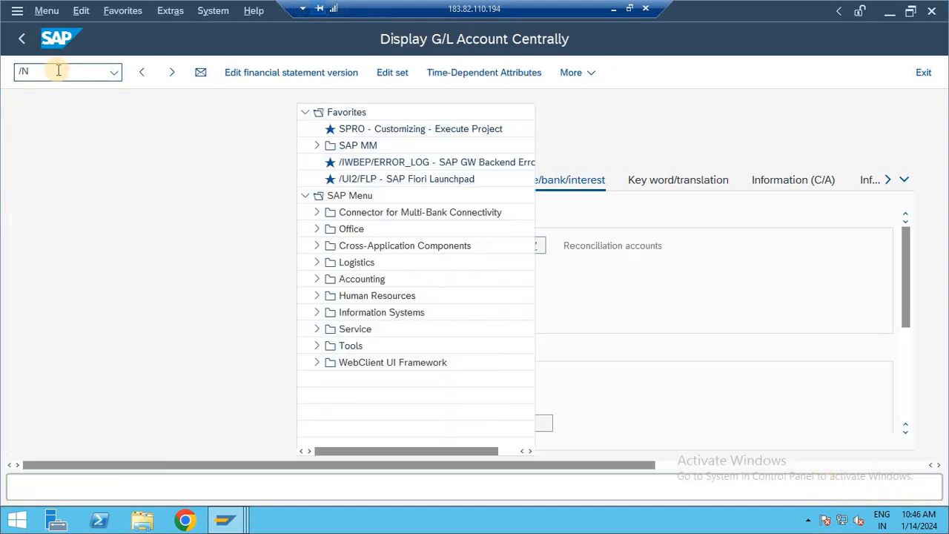
# Step: In the business partner window, set the vendor's reconciliation account to 200 (SUNDRY CREDITOR A/C) and save the FI VENDOR role
pyautogui.click(233, 525)
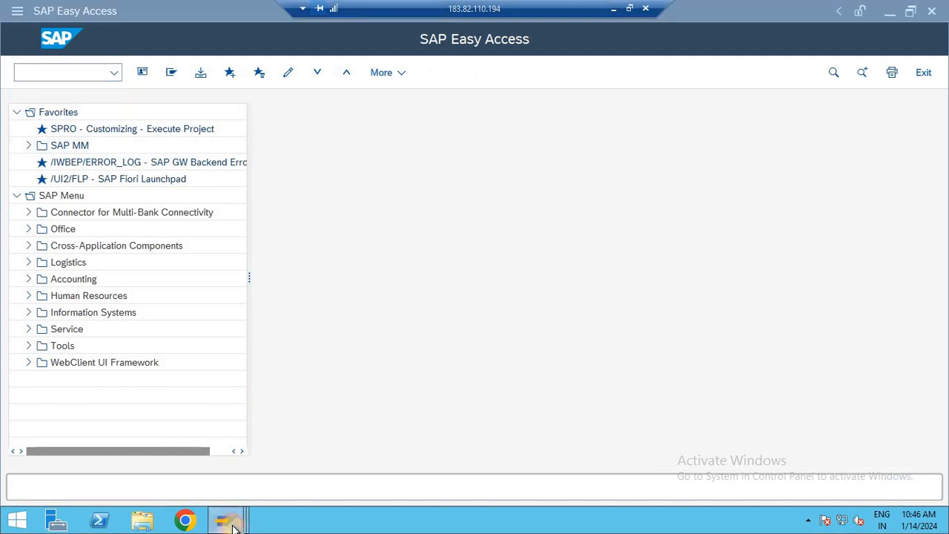
pyautogui.click(229, 460)
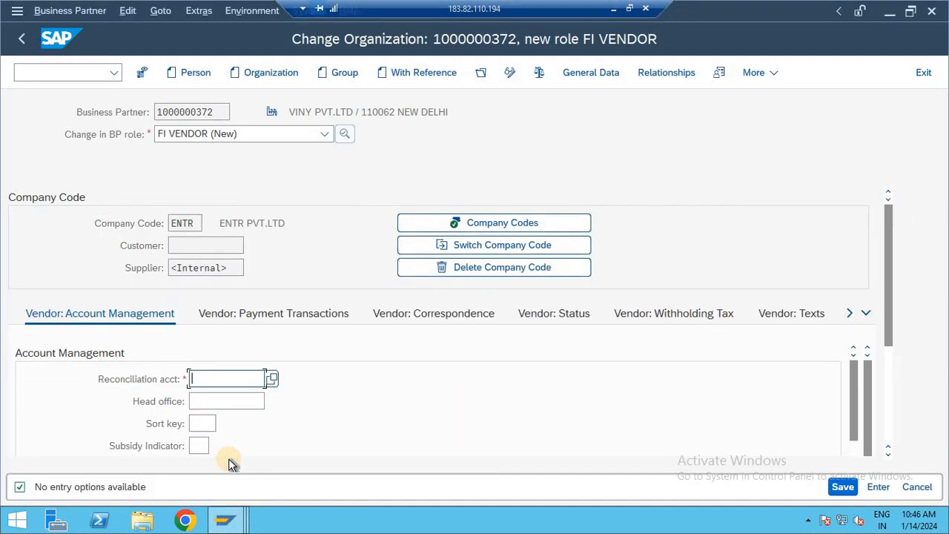
pyautogui.click(273, 380)
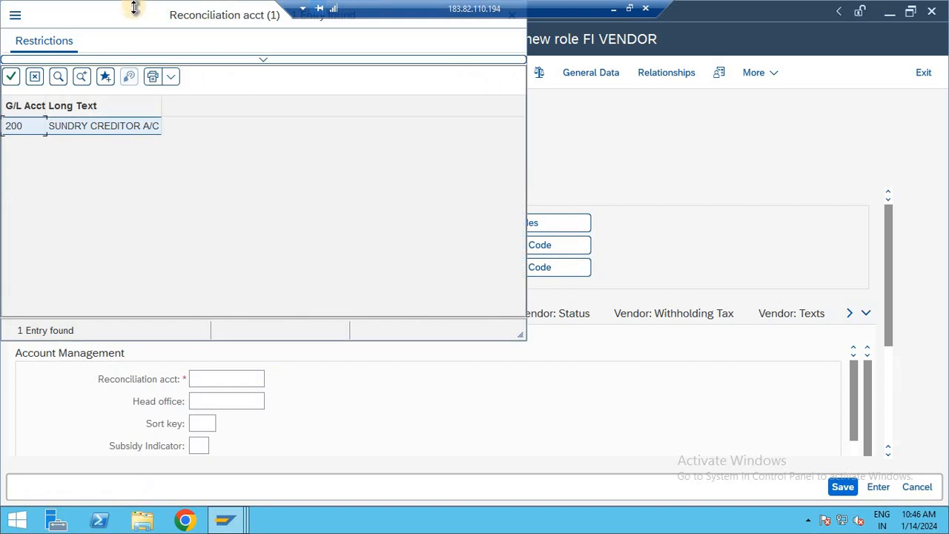
pyautogui.moveTo(121, 23); pyautogui.dragTo(430, 136)
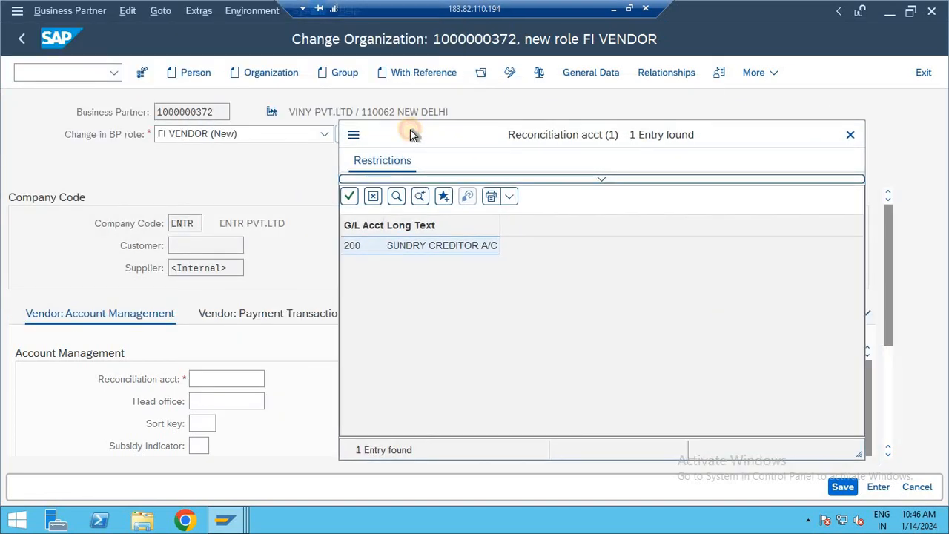
pyautogui.click(358, 247)
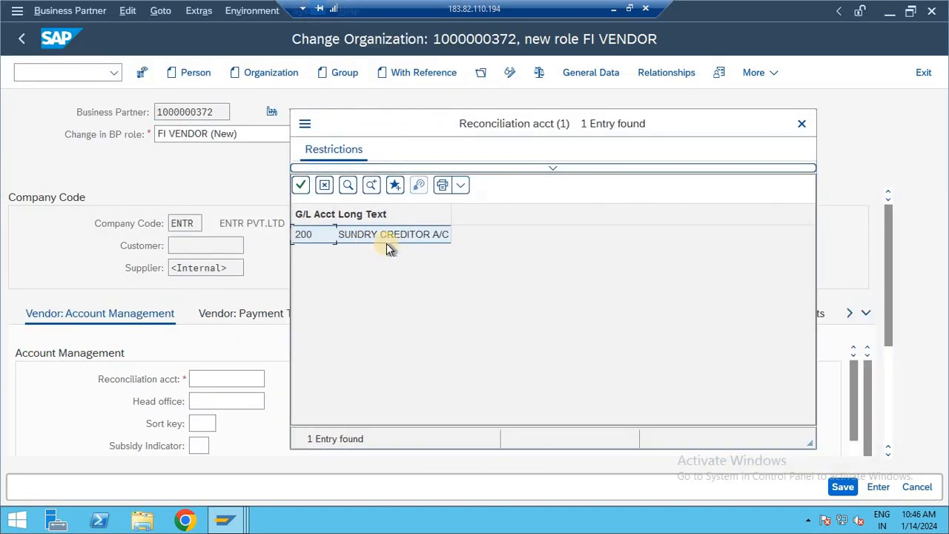
pyautogui.doubleClick(386, 248)
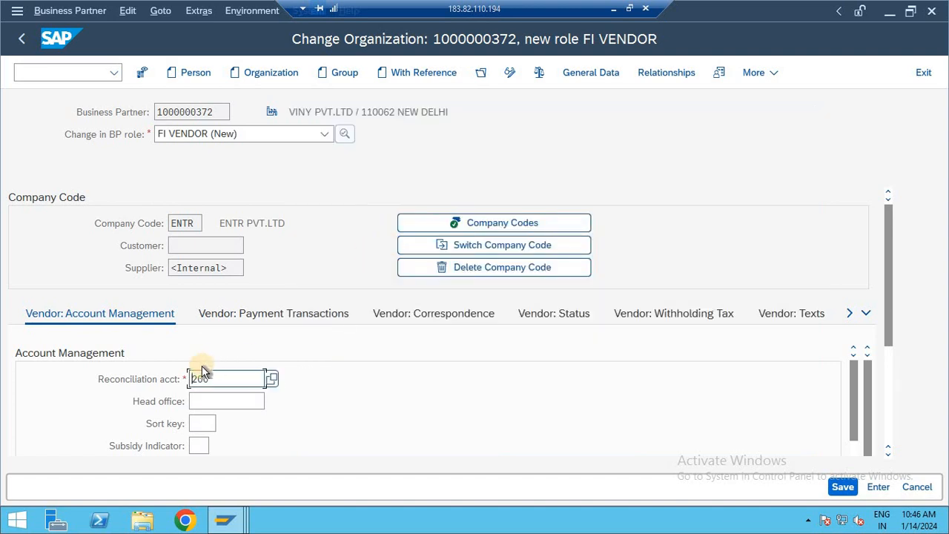
pyautogui.click(836, 488)
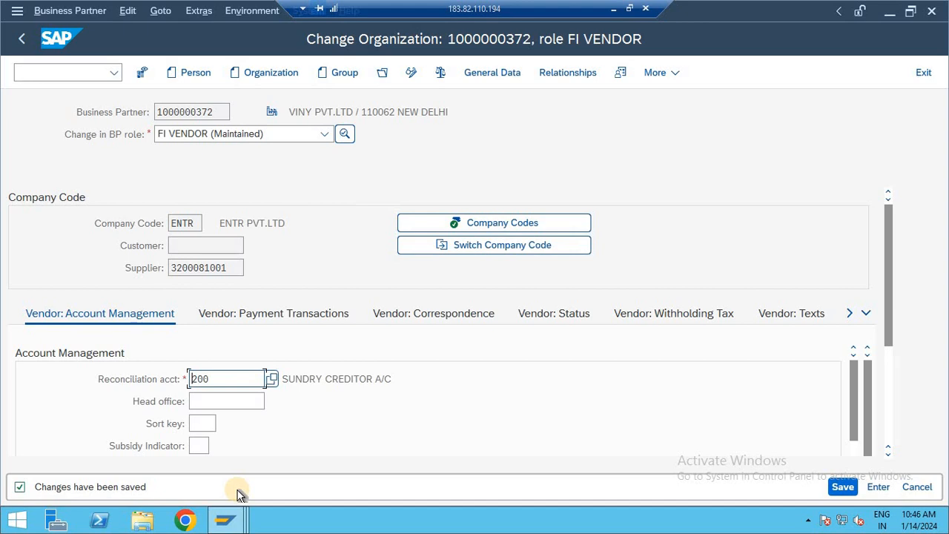
# Step: Review the vendor's company code data: payment transactions, correspondence, status, withholding tax, texts and country-specific enhancements
pyautogui.moveTo(890, 239); pyautogui.dragTo(891, 278)
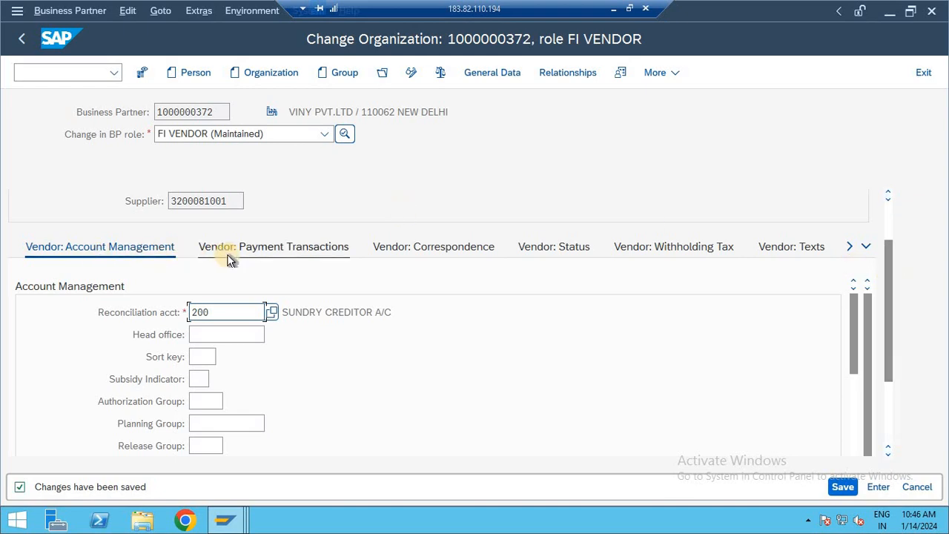
pyautogui.click(248, 250)
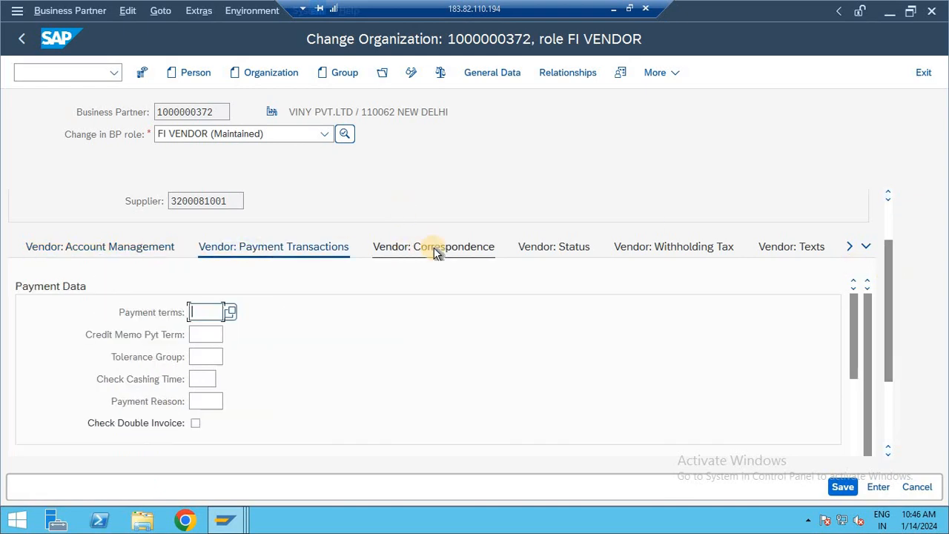
pyautogui.click(436, 251)
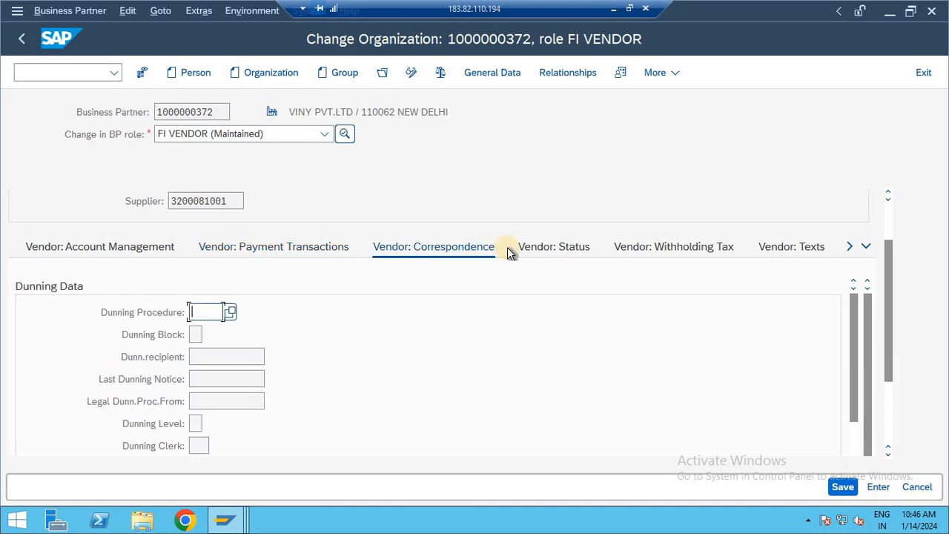
pyautogui.click(537, 248)
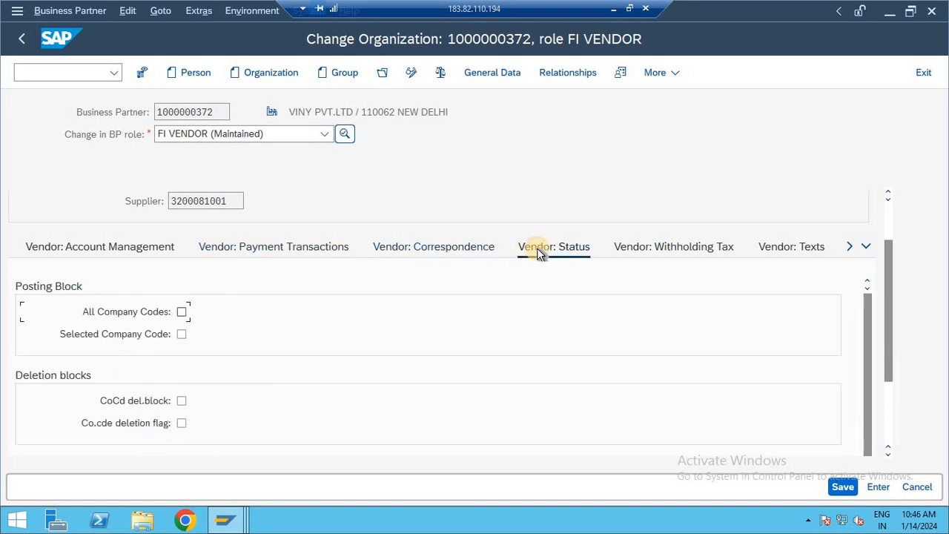
pyautogui.click(643, 249)
pyautogui.click(771, 246)
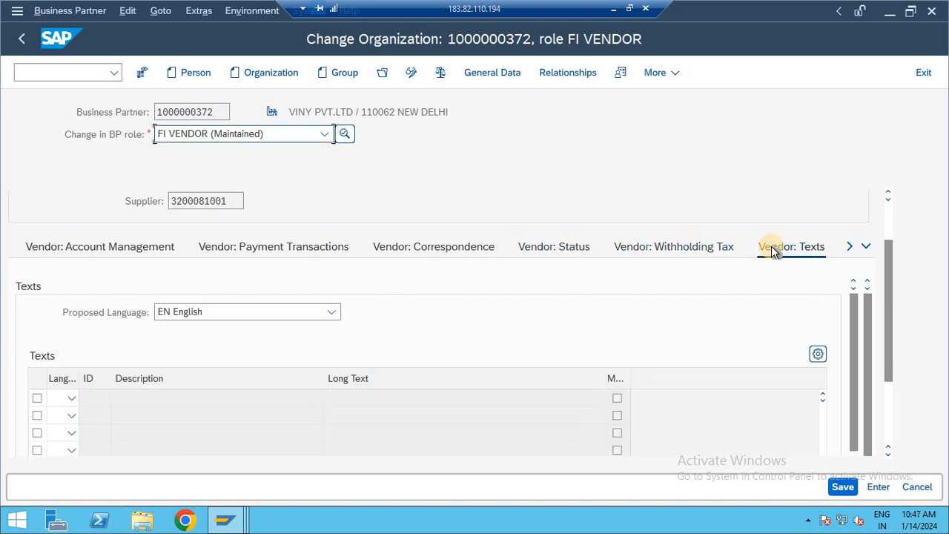
pyautogui.click(850, 247)
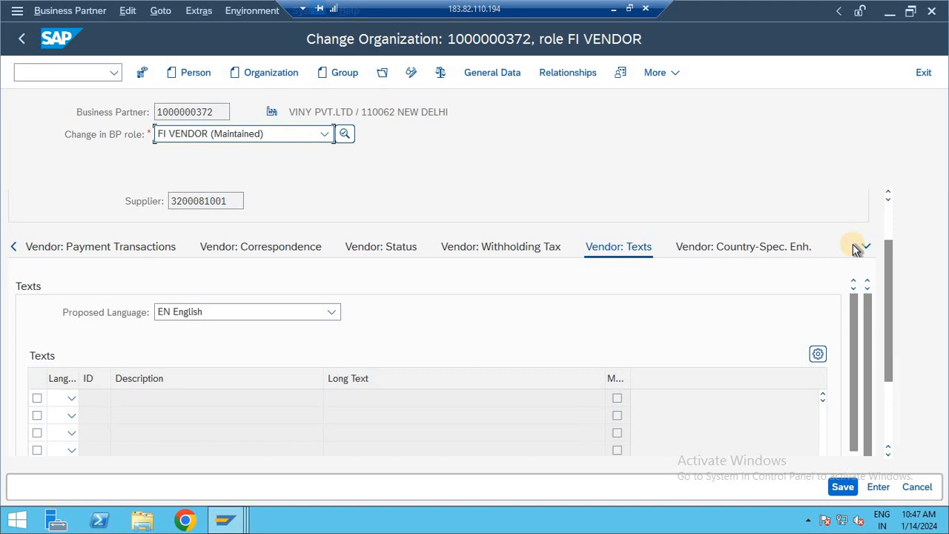
pyautogui.click(762, 247)
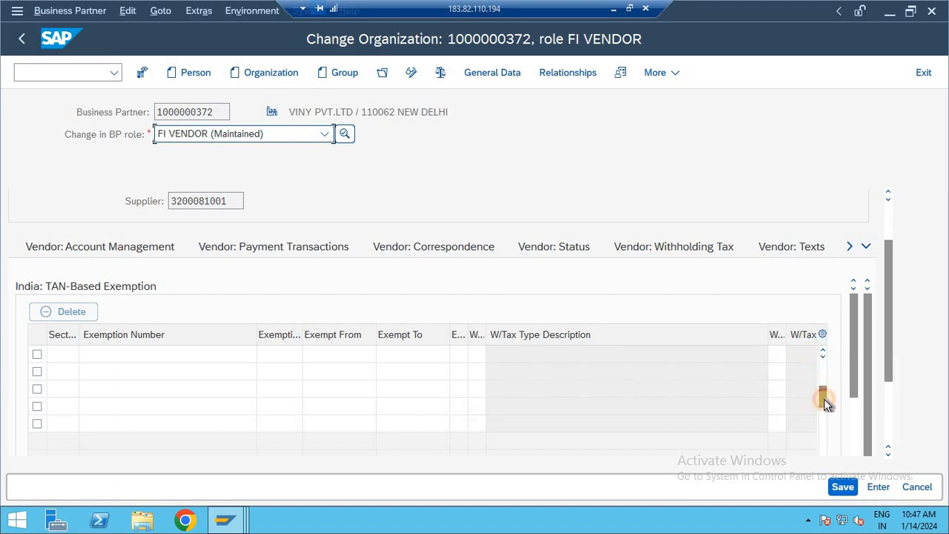
pyautogui.moveTo(824, 400); pyautogui.dragTo(825, 424)
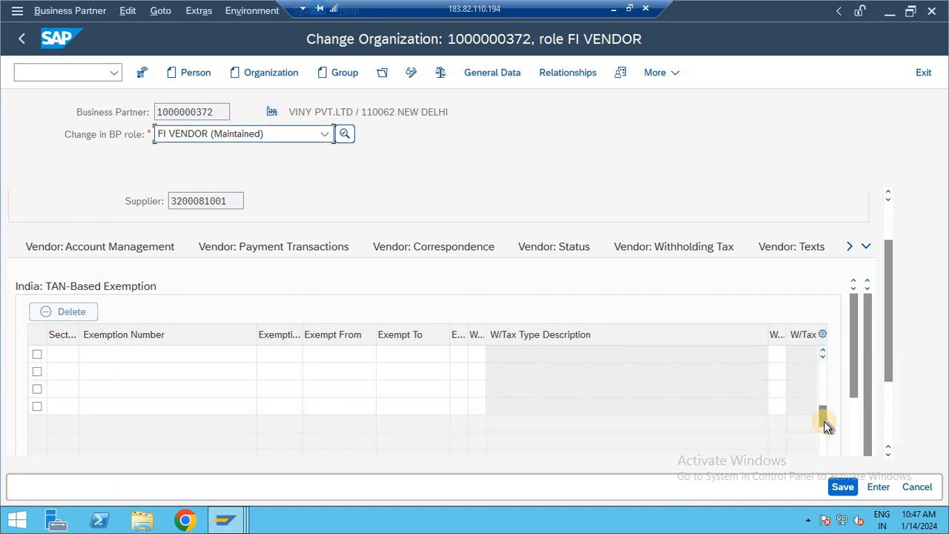
pyautogui.click(822, 353)
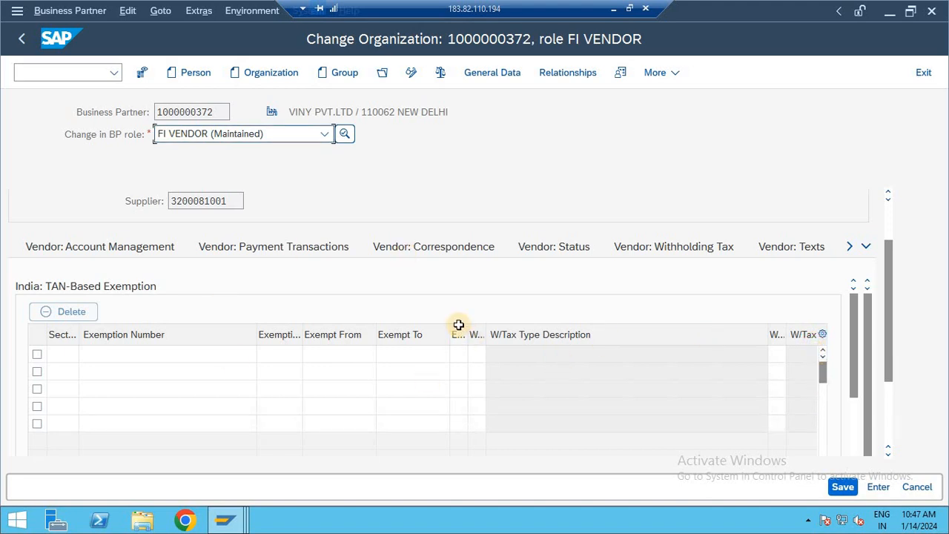
# Step: Review the vendor's general data and tax data in the FI VENDOR role
pyautogui.click(492, 72)
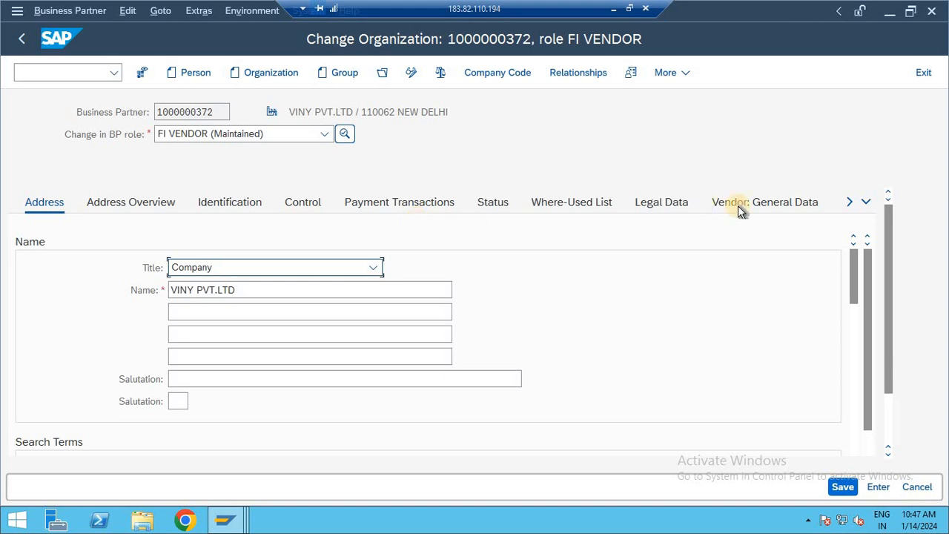
pyautogui.click(772, 204)
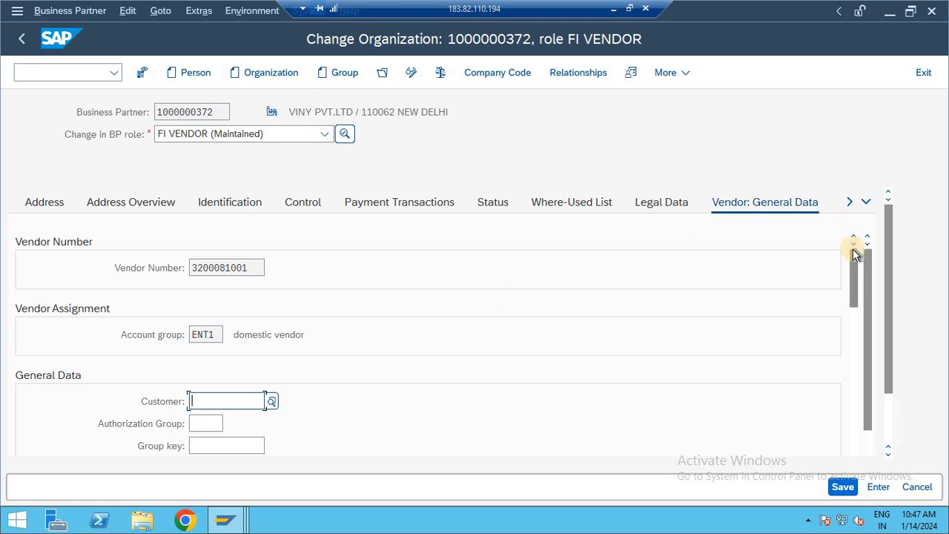
pyautogui.moveTo(856, 264); pyautogui.dragTo(855, 318)
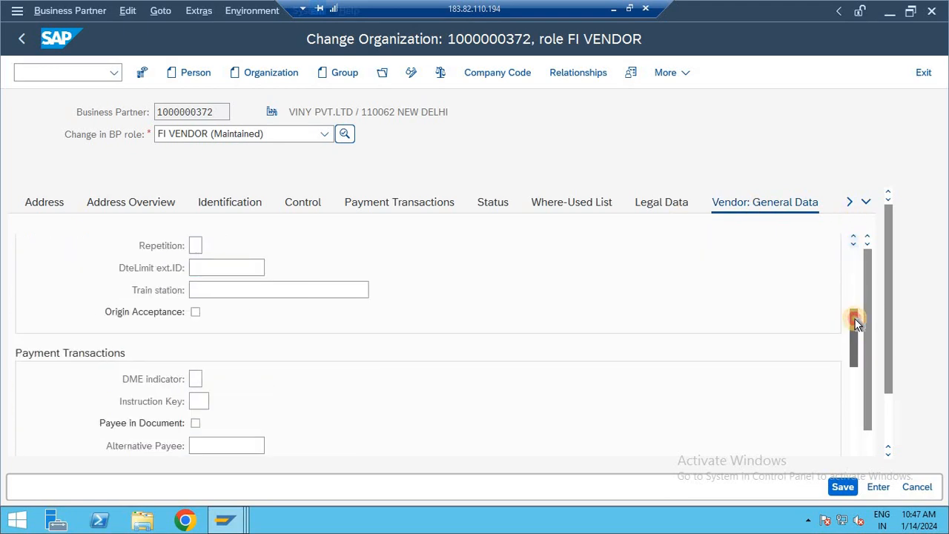
pyautogui.click(866, 233)
pyautogui.click(850, 201)
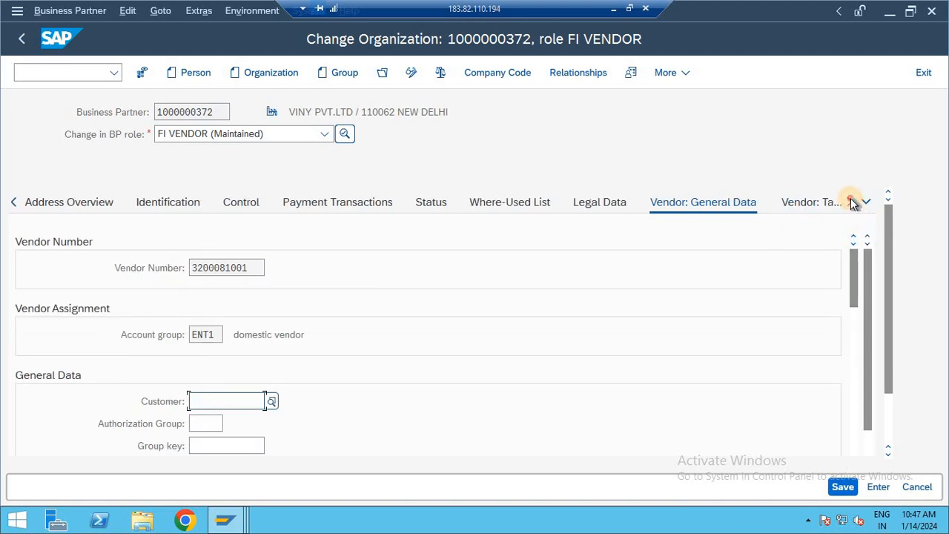
pyautogui.click(851, 203)
pyautogui.click(851, 203)
pyautogui.click(851, 203)
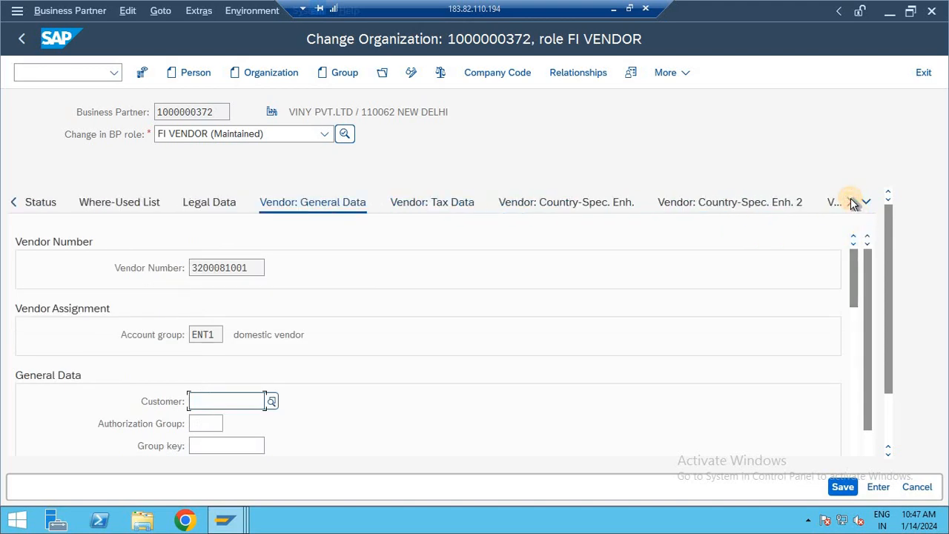
pyautogui.click(442, 201)
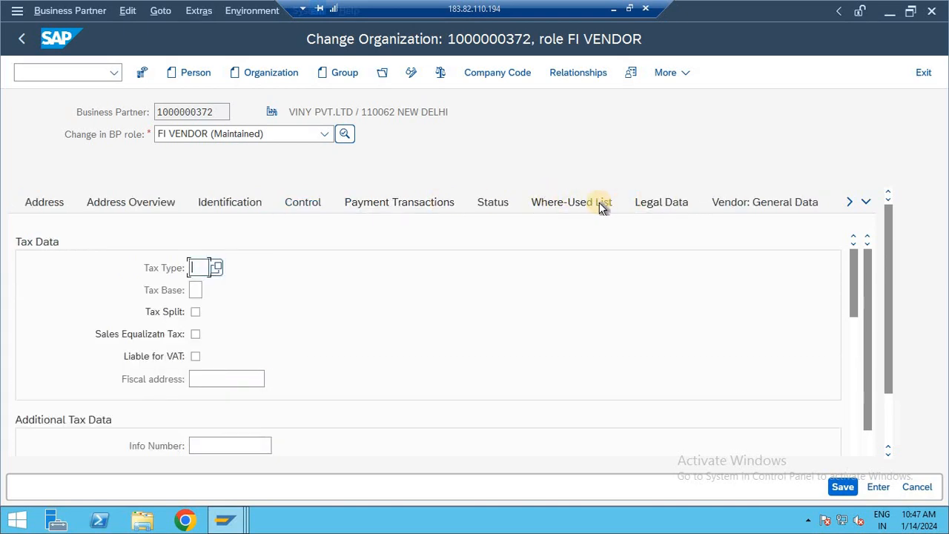
# Step: Examine the India excise duty and service tax fields in the vendor's country-specific enhancements
pyautogui.click(850, 202)
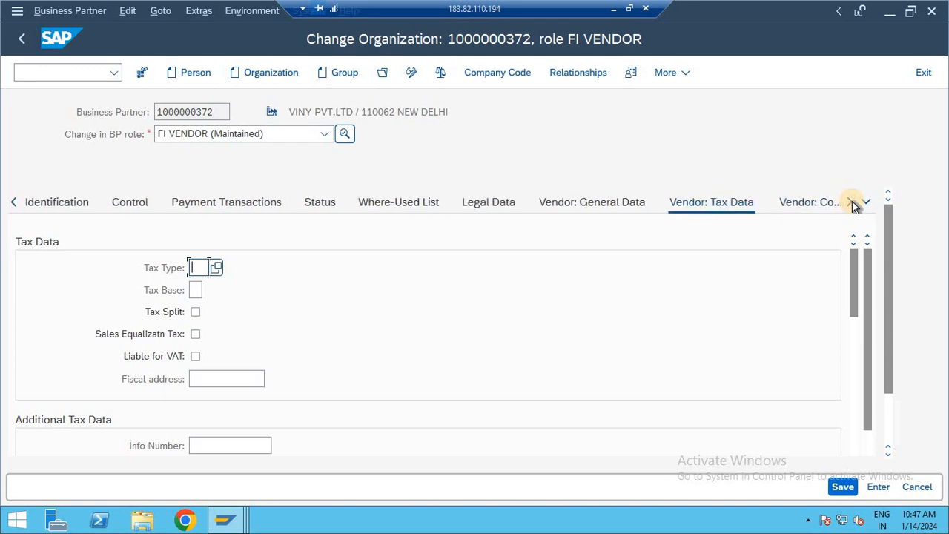
pyautogui.click(852, 204)
pyautogui.click(851, 203)
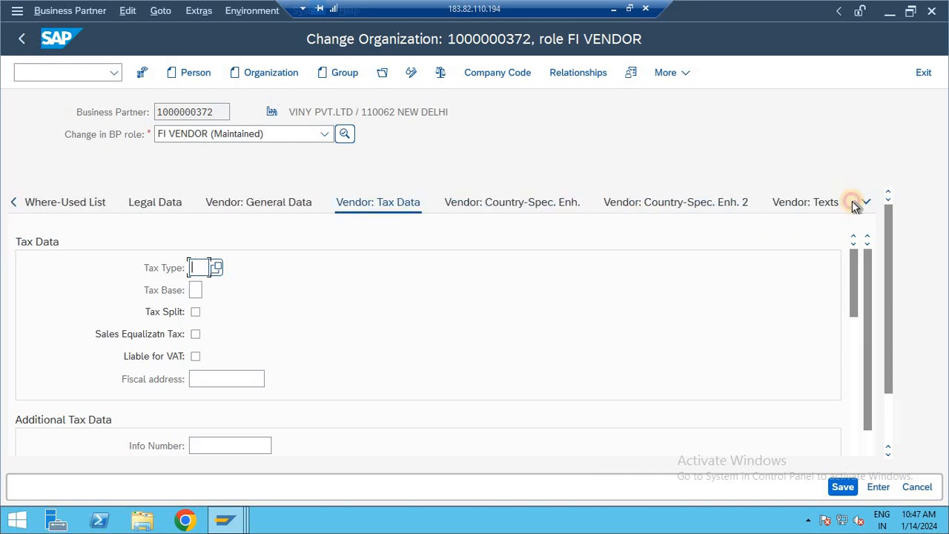
pyautogui.click(527, 203)
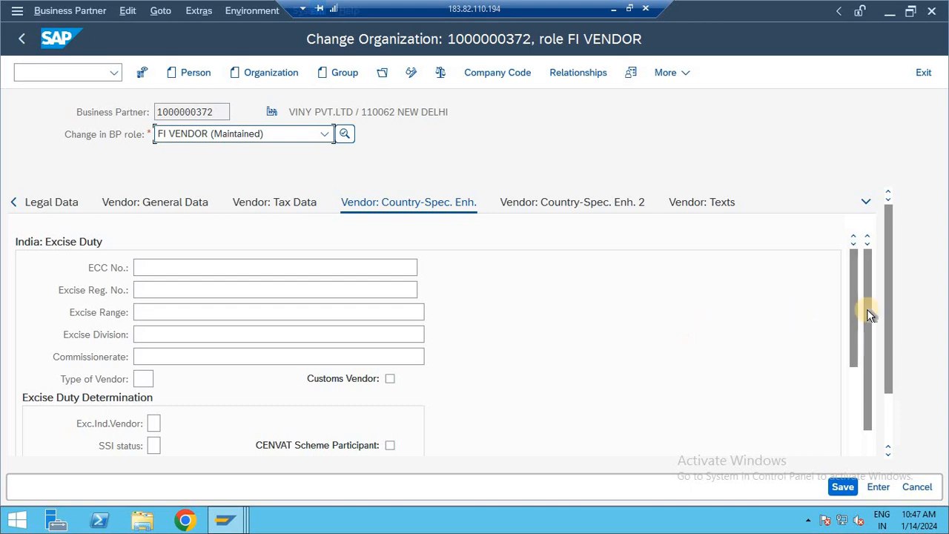
pyautogui.moveTo(850, 291); pyautogui.dragTo(851, 357)
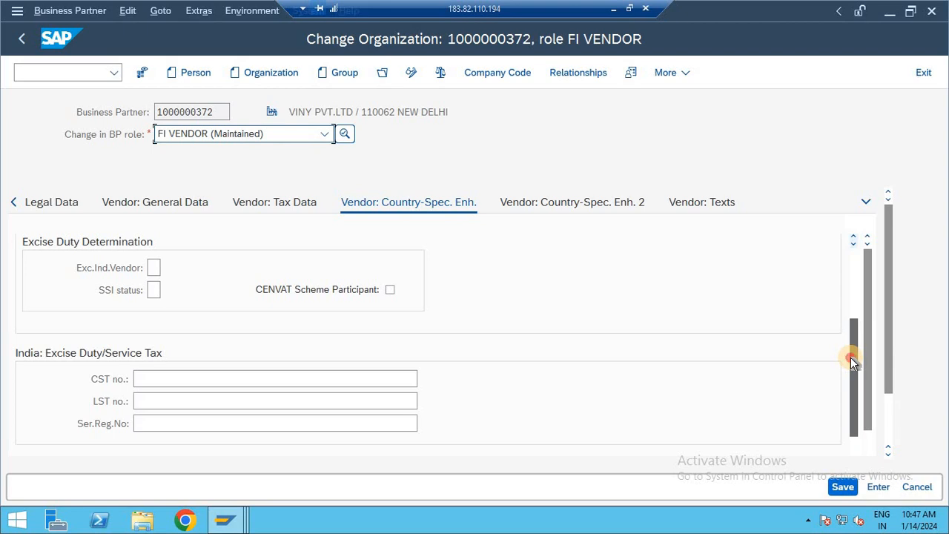
pyautogui.moveTo(850, 357); pyautogui.dragTo(847, 284)
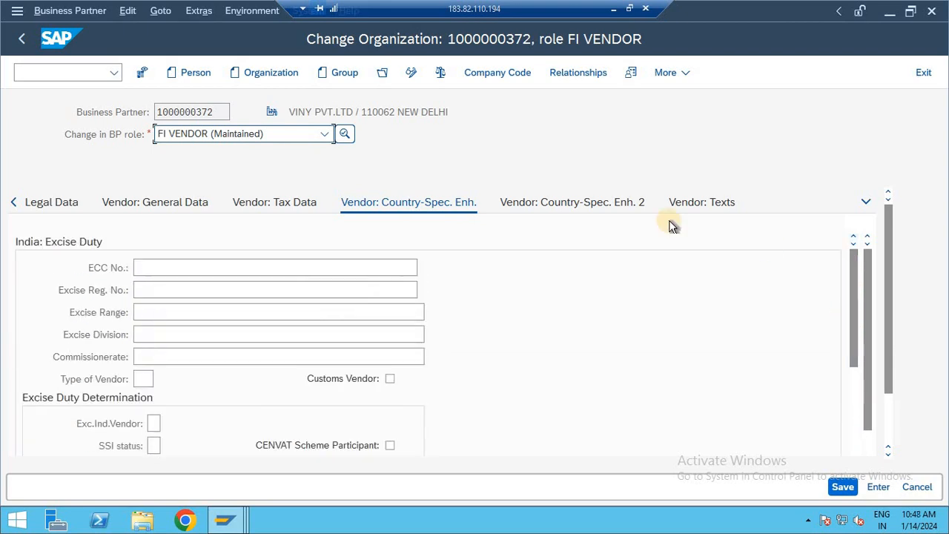
# Step: Examine the vendor's second set of country-specific enhancements, from the India GST details to the Ukraine tax information
pyautogui.click(581, 207)
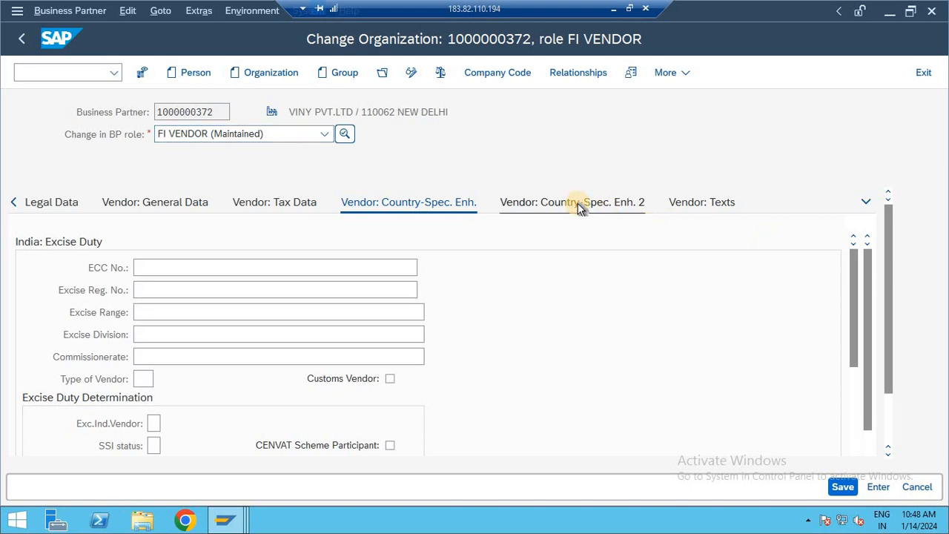
pyautogui.click(890, 298)
pyautogui.moveTo(890, 296); pyautogui.dragTo(853, 391)
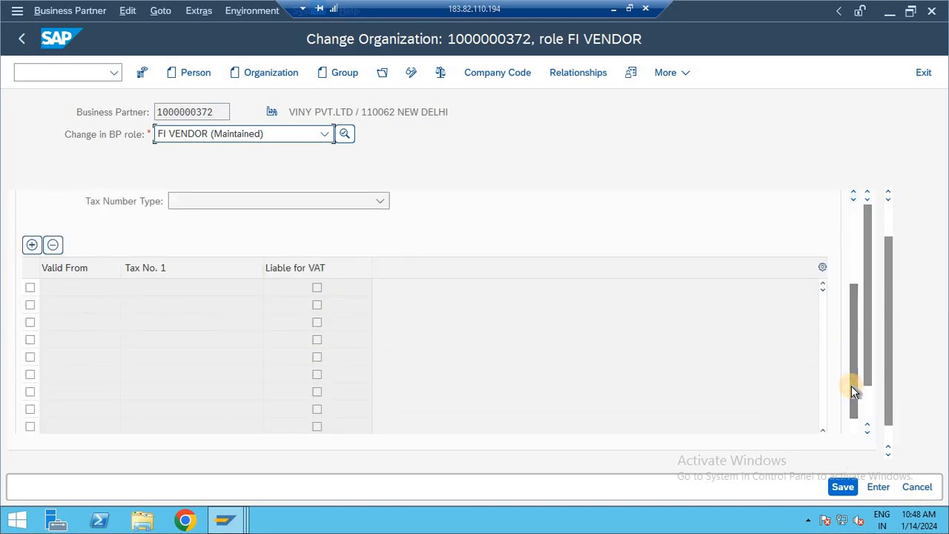
pyautogui.click(851, 386)
pyautogui.moveTo(867, 363); pyautogui.dragTo(866, 417)
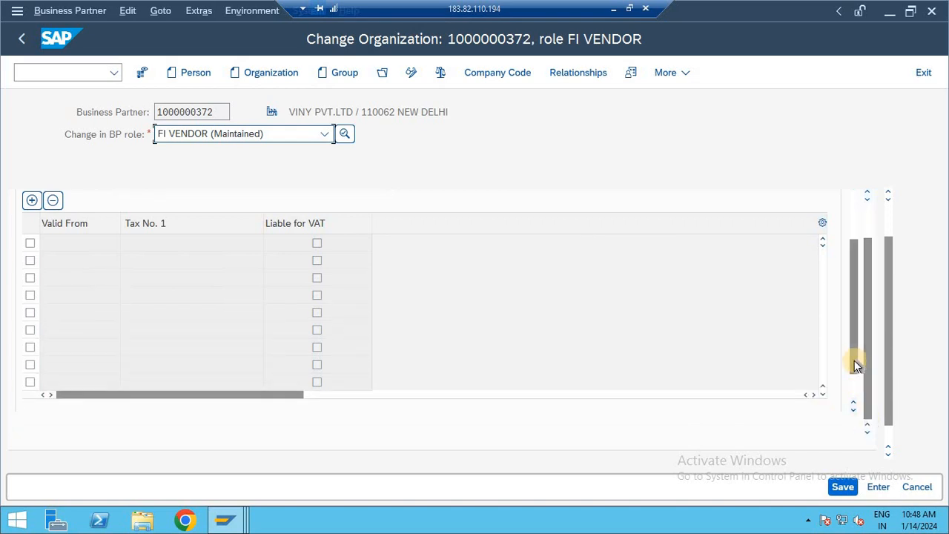
pyautogui.moveTo(851, 359); pyautogui.dragTo(869, 242)
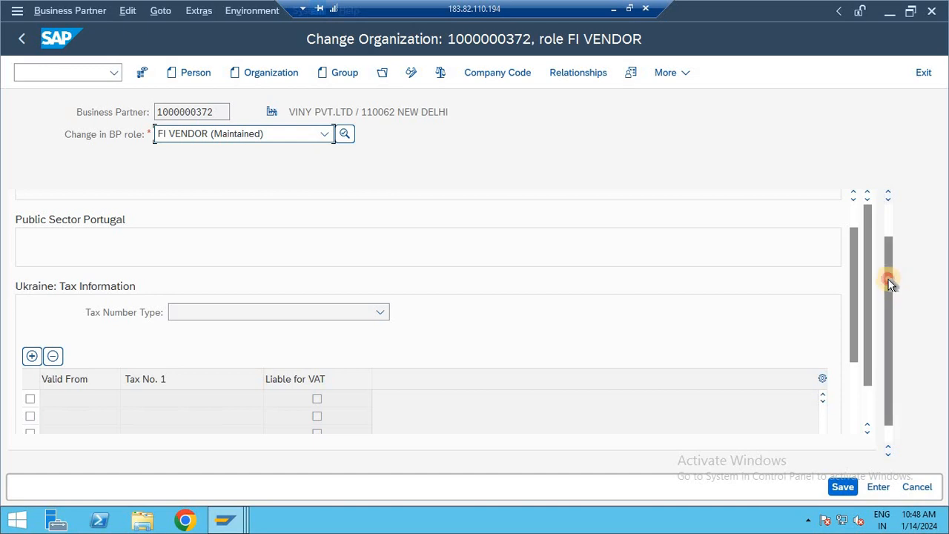
pyautogui.moveTo(890, 284); pyautogui.dragTo(886, 239)
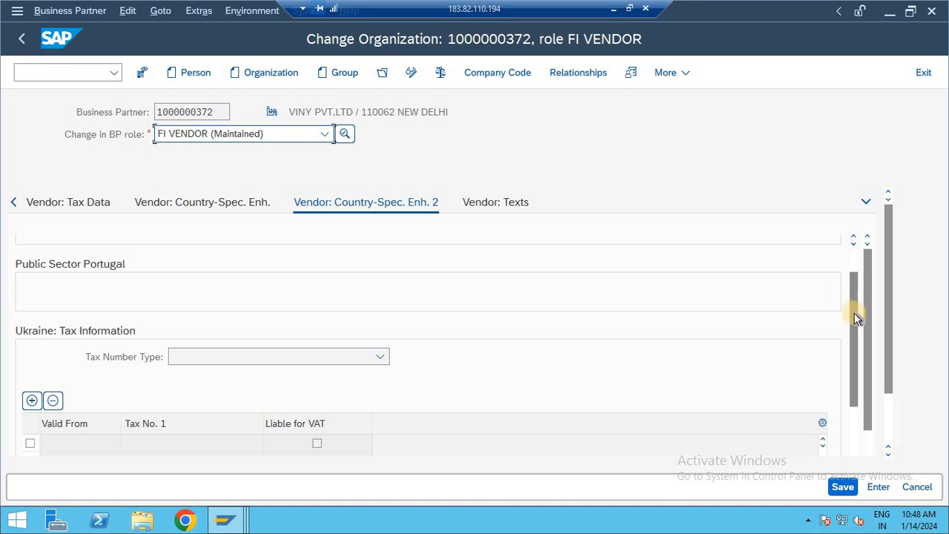
pyautogui.moveTo(852, 314); pyautogui.dragTo(848, 259)
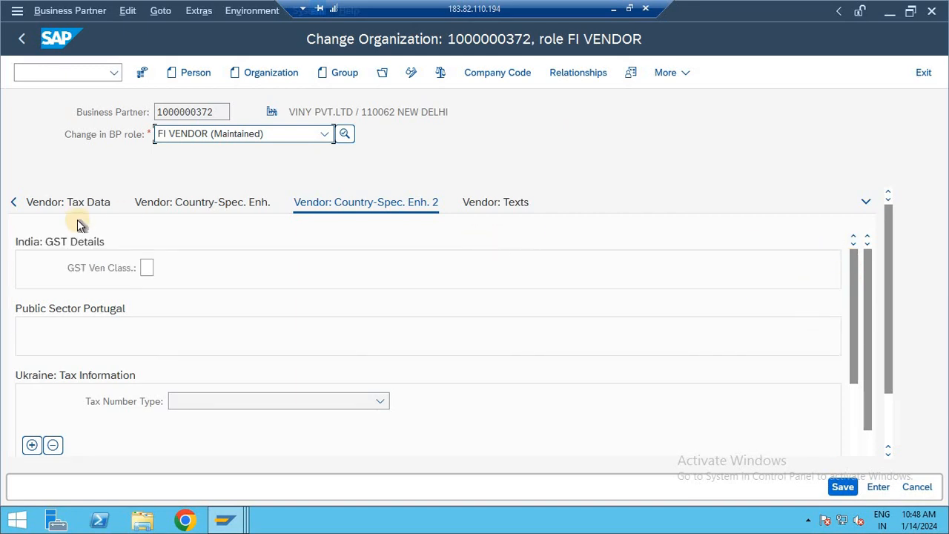
pyautogui.click(13, 202)
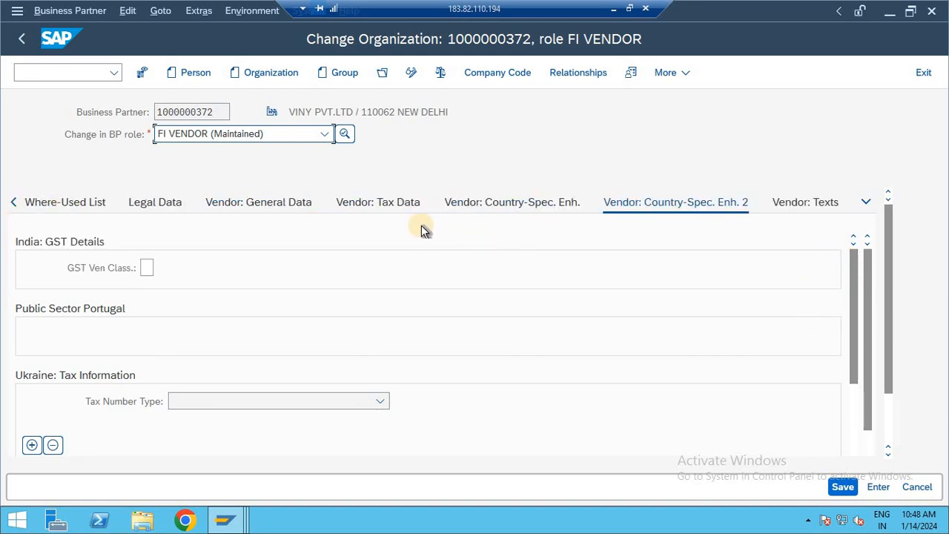
# Step: Enter the vendor's PAN under India: Withholding Tax in the first country-specific enhancements
pyautogui.click(519, 202)
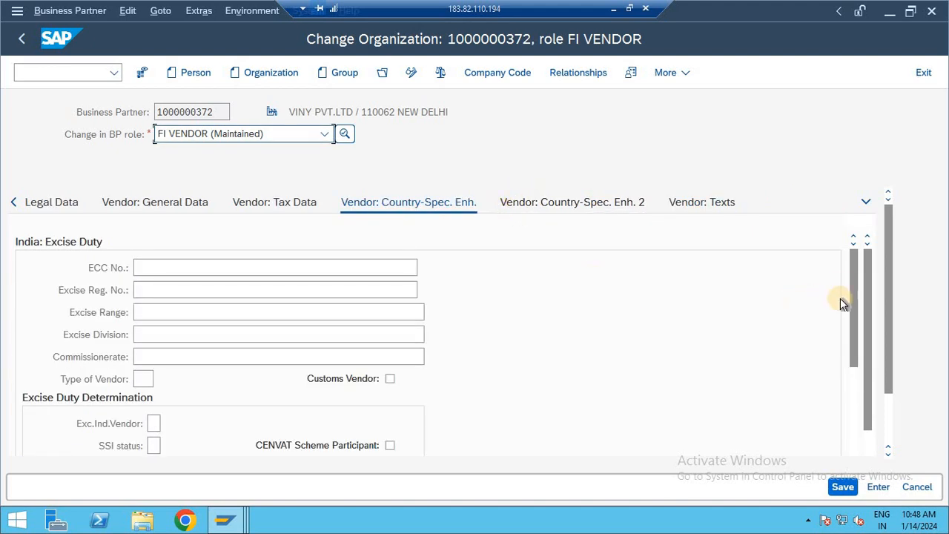
pyautogui.moveTo(849, 274); pyautogui.dragTo(850, 359)
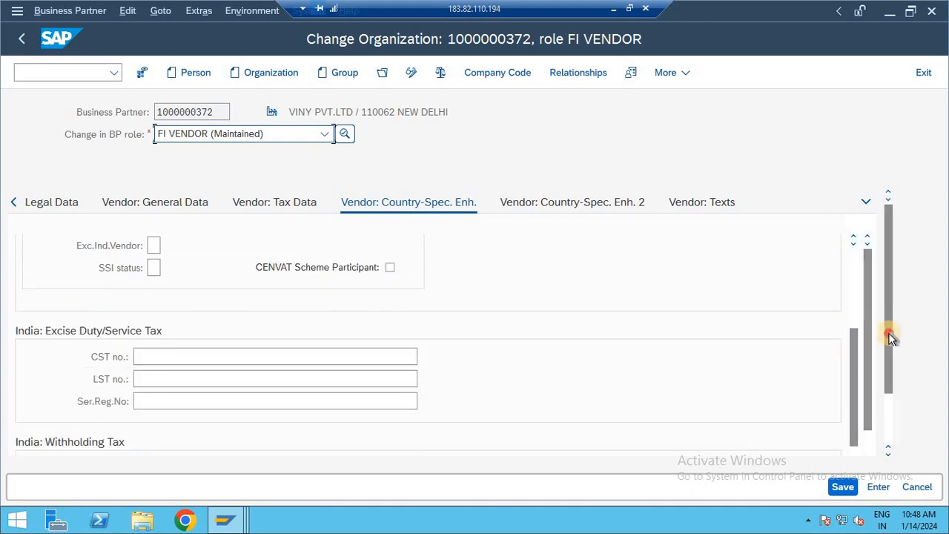
pyautogui.moveTo(885, 332); pyautogui.dragTo(886, 364)
pyautogui.click(368, 429)
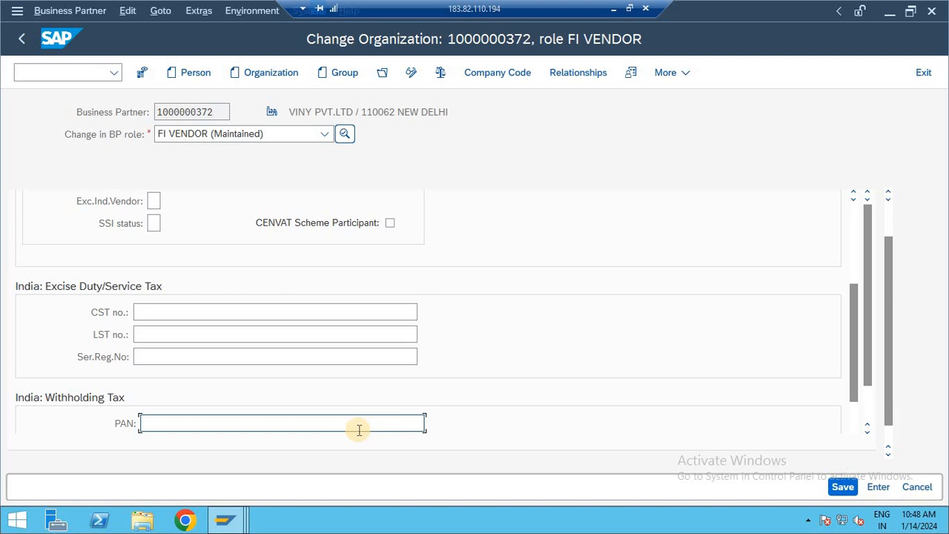
pyautogui.write('787877')
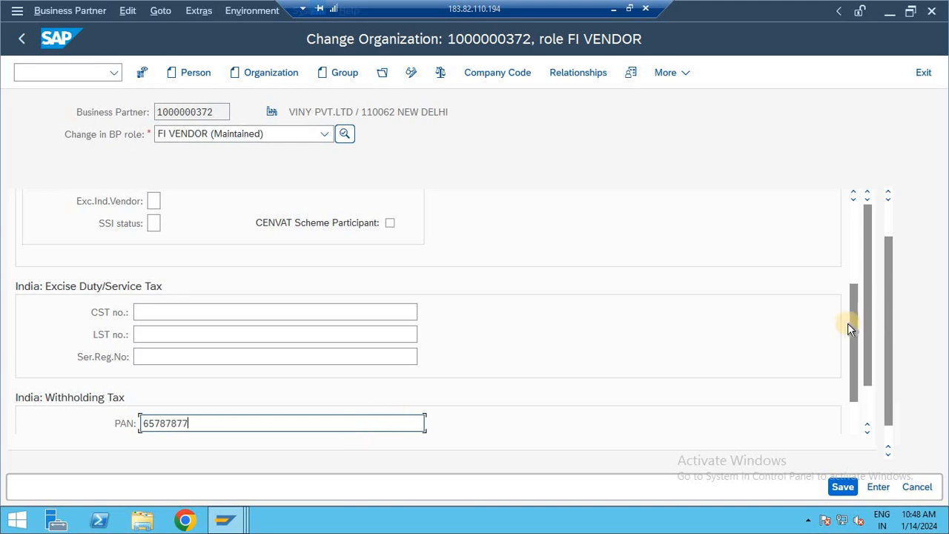
pyautogui.moveTo(852, 333); pyautogui.dragTo(858, 233)
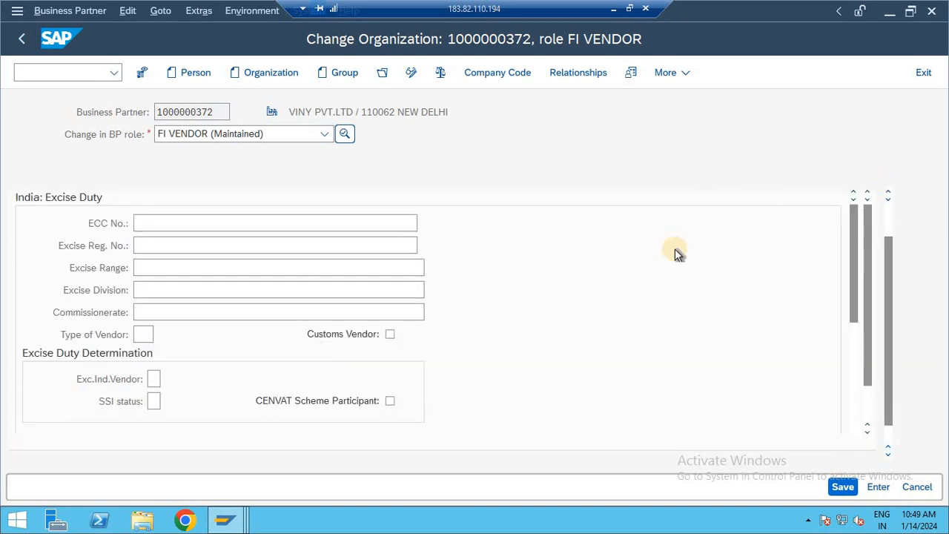
pyautogui.click(889, 225)
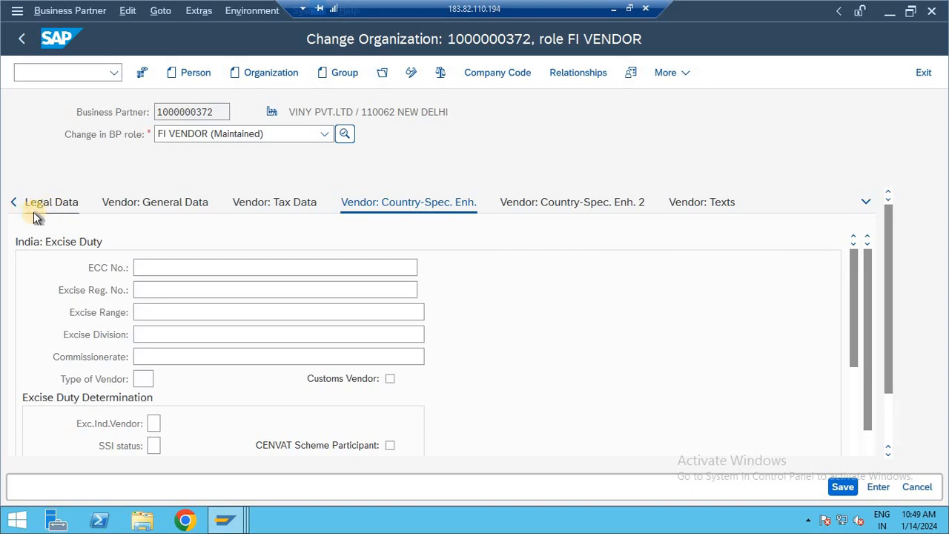
# Step: Review the vendor's address and the bank details in its general payment transactions
pyautogui.click(13, 202)
pyautogui.click(13, 202)
pyautogui.click(13, 201)
pyautogui.click(13, 202)
pyautogui.click(14, 202)
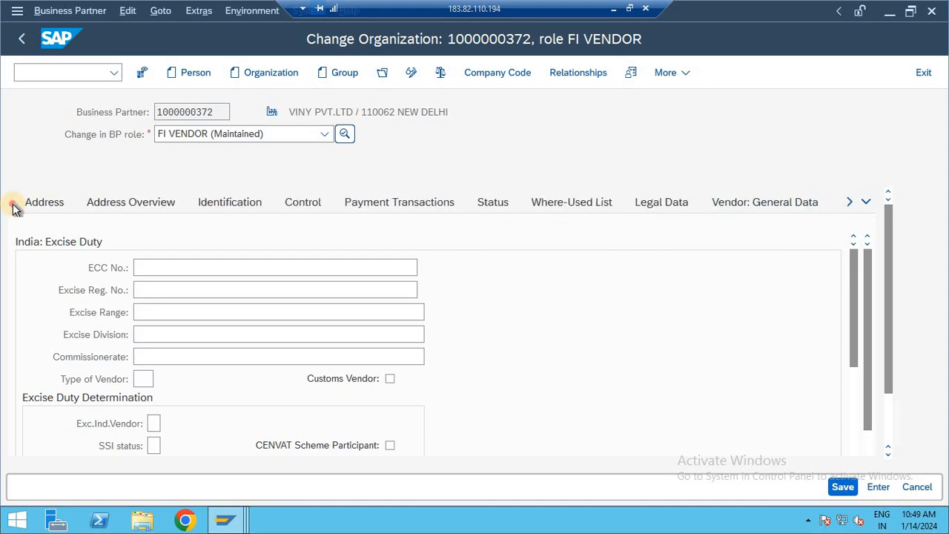
pyautogui.click(40, 202)
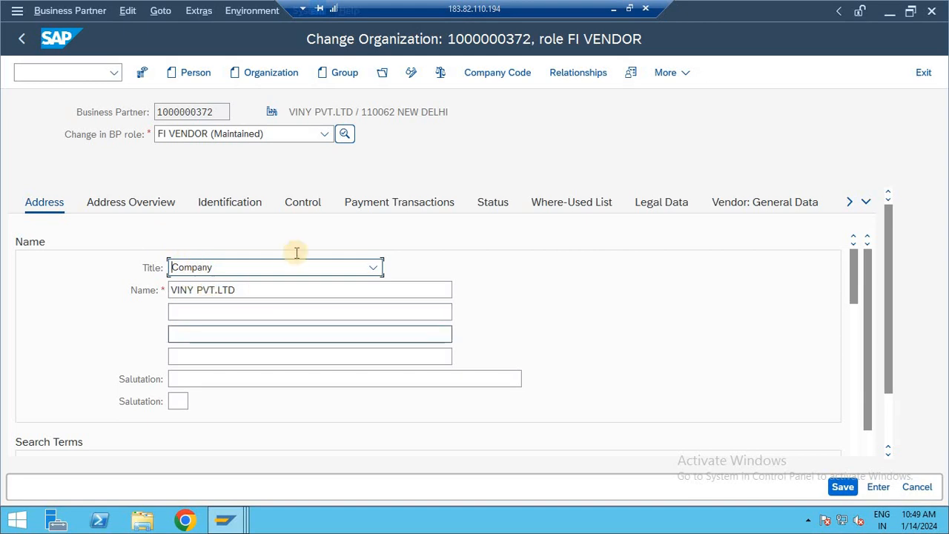
pyautogui.click(364, 204)
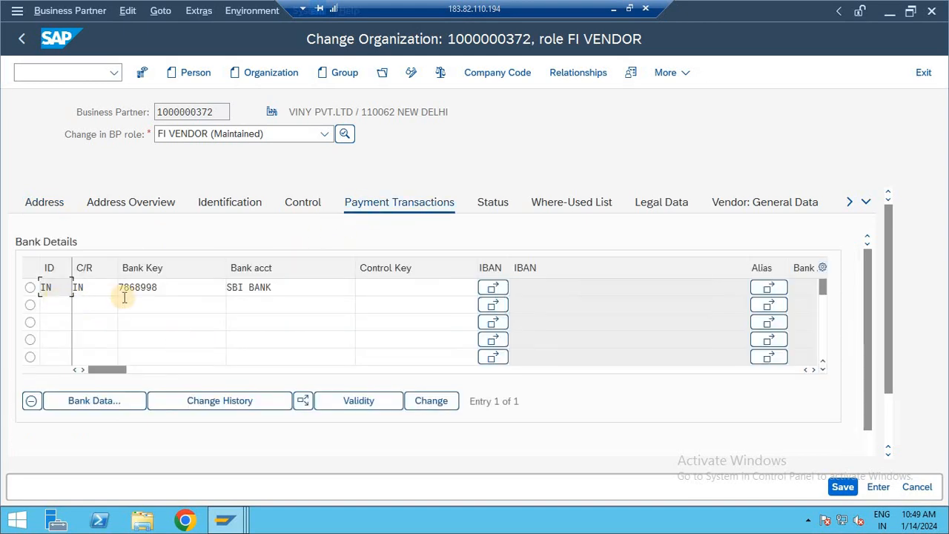
# Step: Look again through the India excise duty, service tax and withholding tax sections of the vendor's country-specific enhancements
pyautogui.click(853, 203)
pyautogui.click(852, 203)
pyautogui.click(853, 203)
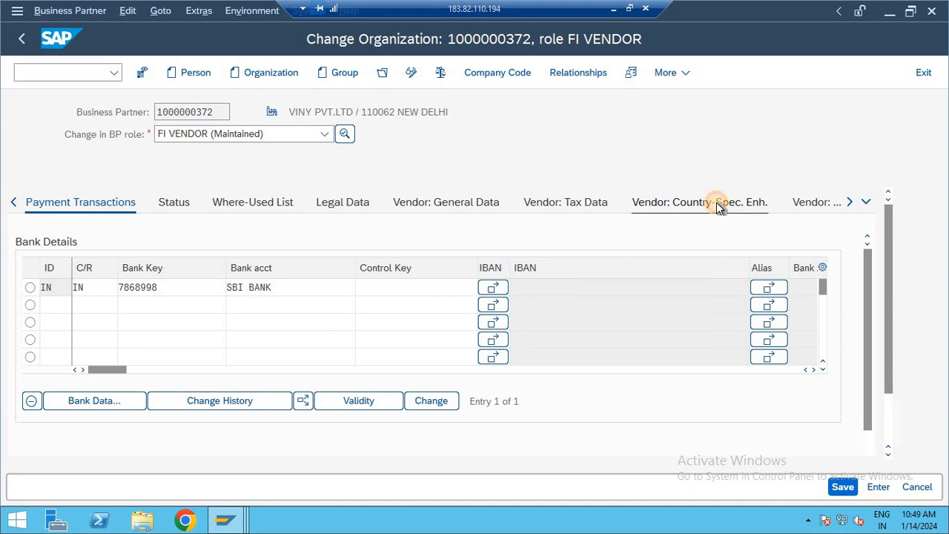
pyautogui.click(717, 202)
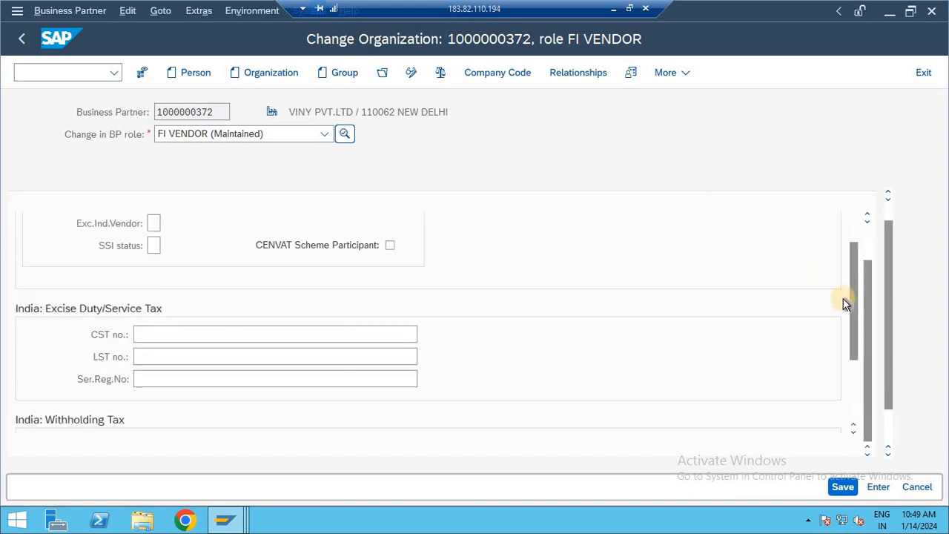
pyautogui.moveTo(853, 308); pyautogui.dragTo(858, 244)
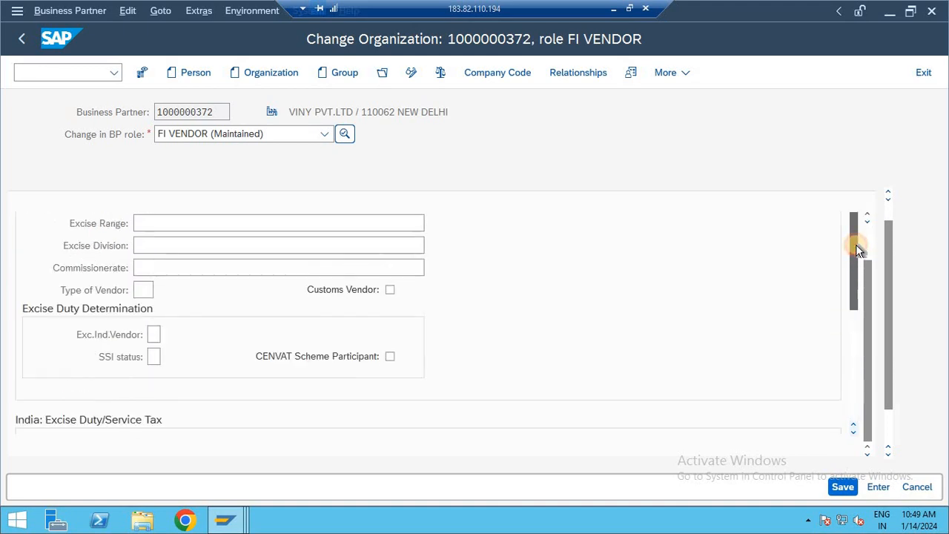
pyautogui.moveTo(867, 280); pyautogui.dragTo(874, 227)
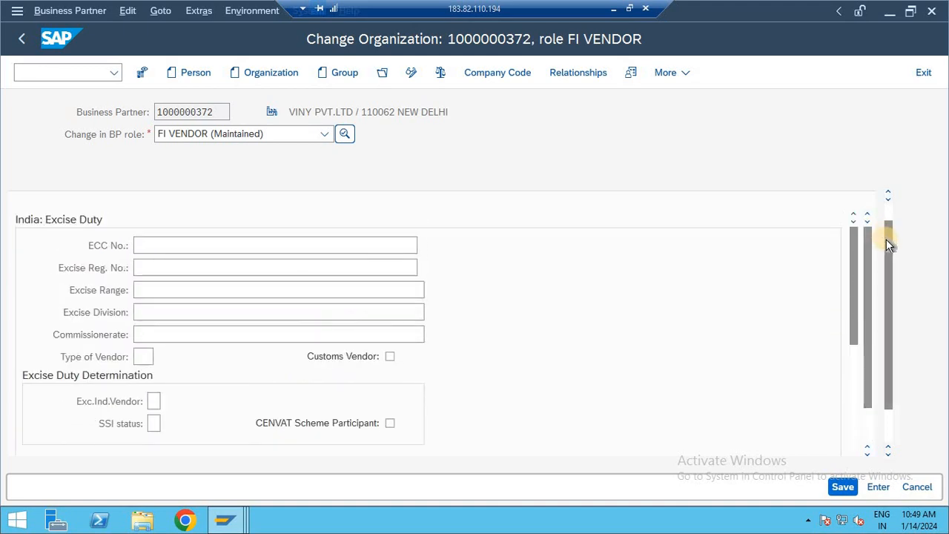
pyautogui.moveTo(886, 238); pyautogui.dragTo(888, 212)
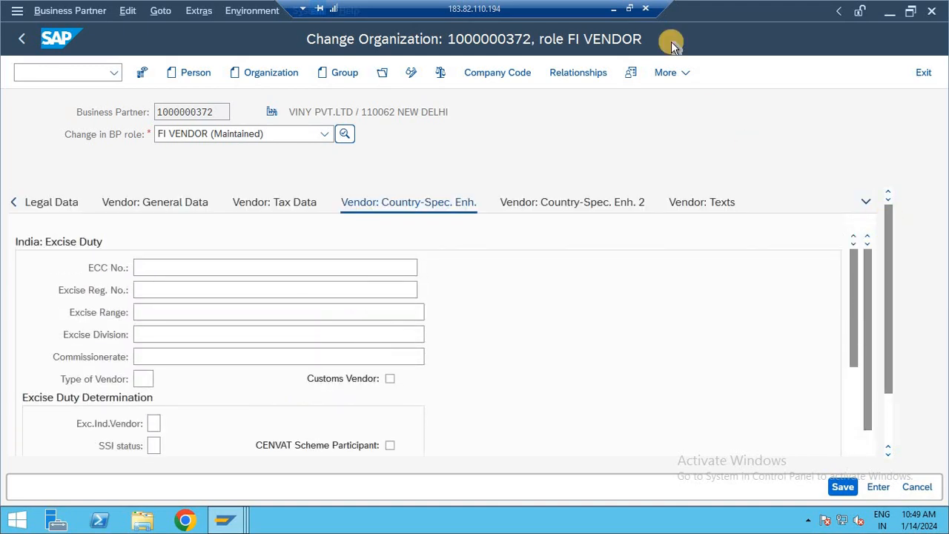
# Step: Switch from the remote SAP session to the Notepad notes, maximize them and place the cursor below the BP details list
pyautogui.click(629, 8)
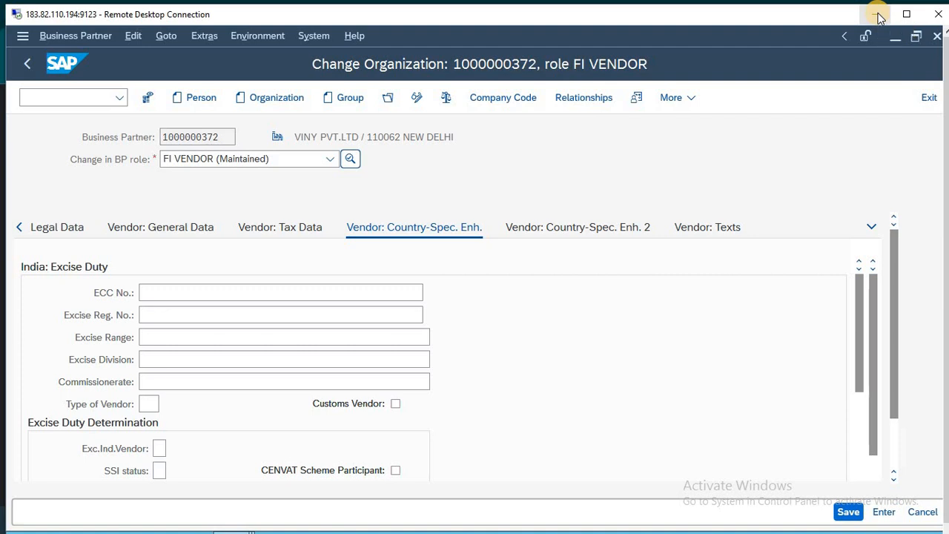
pyautogui.click(879, 17)
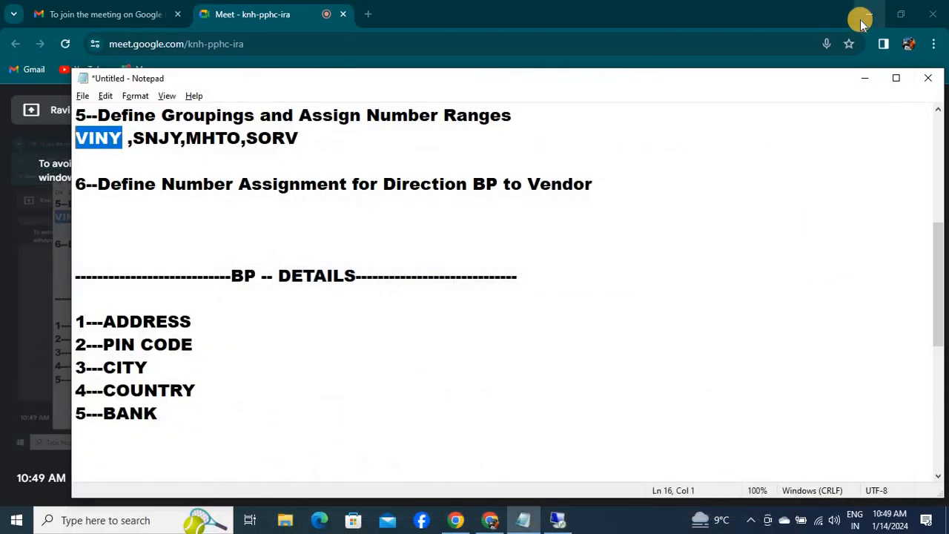
pyautogui.click(902, 85)
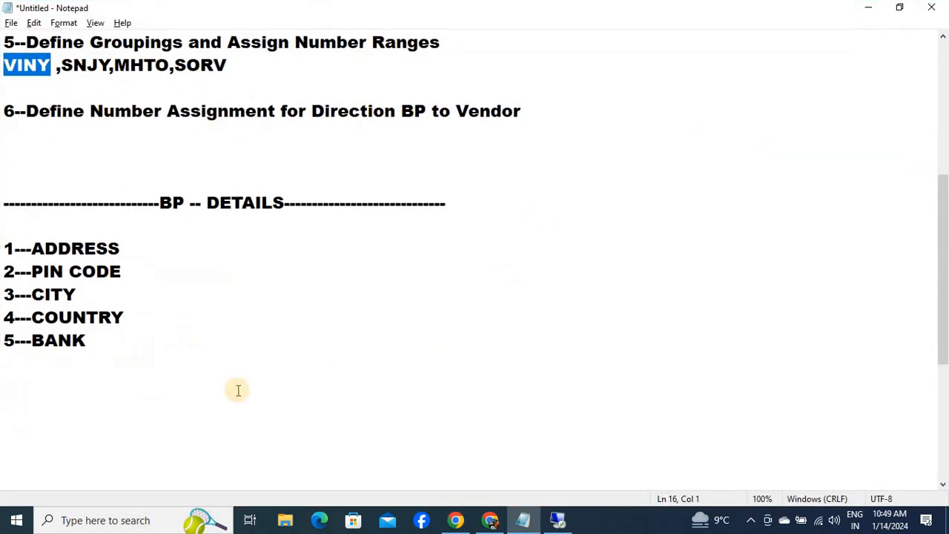
pyautogui.click(238, 390)
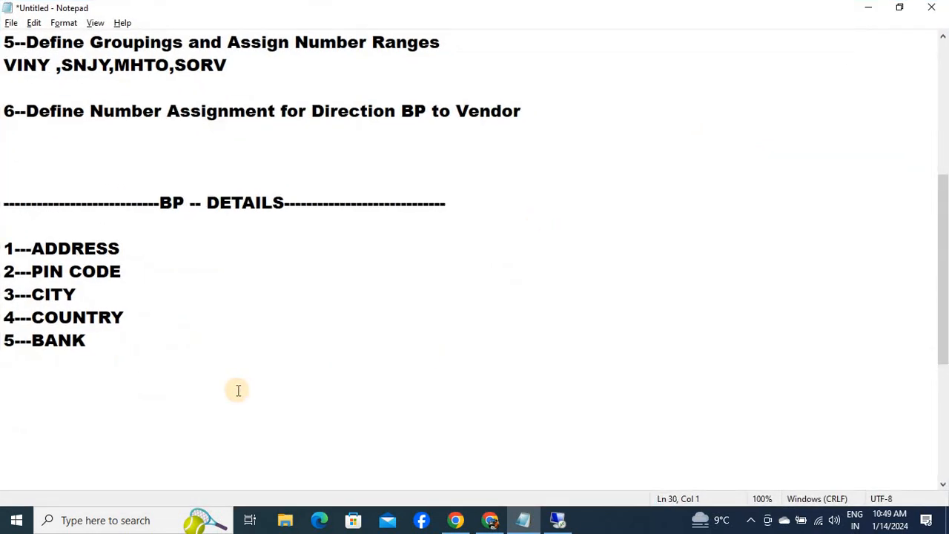